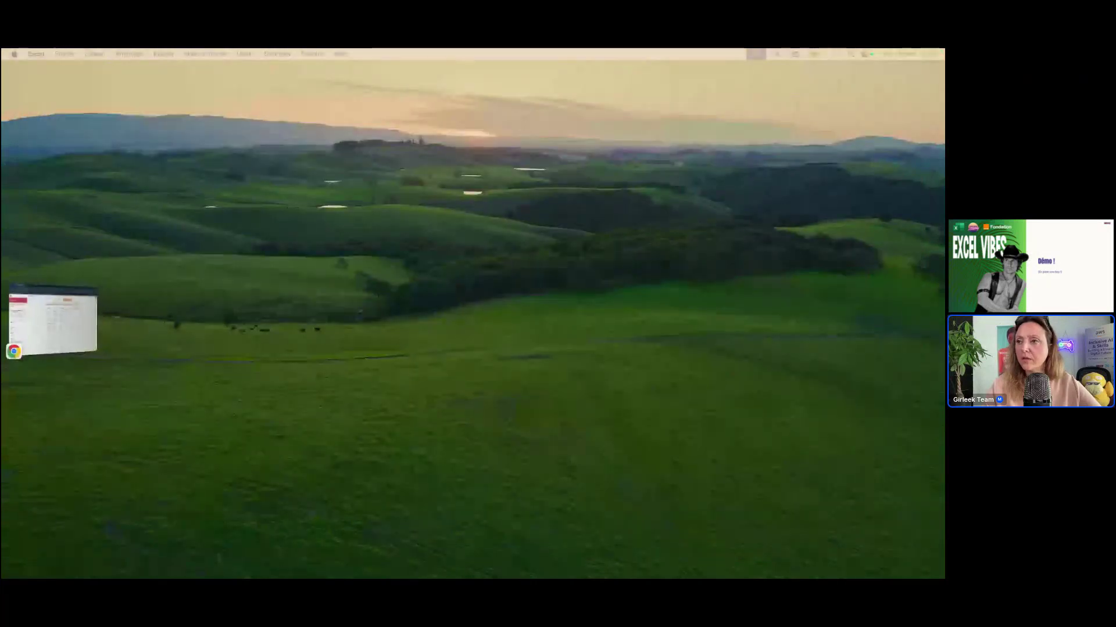
Step: Bring back the browser window and review the pivot table case study's instructions and its sales data table
{"action": "left_click", "coordinate": [47, 335]}
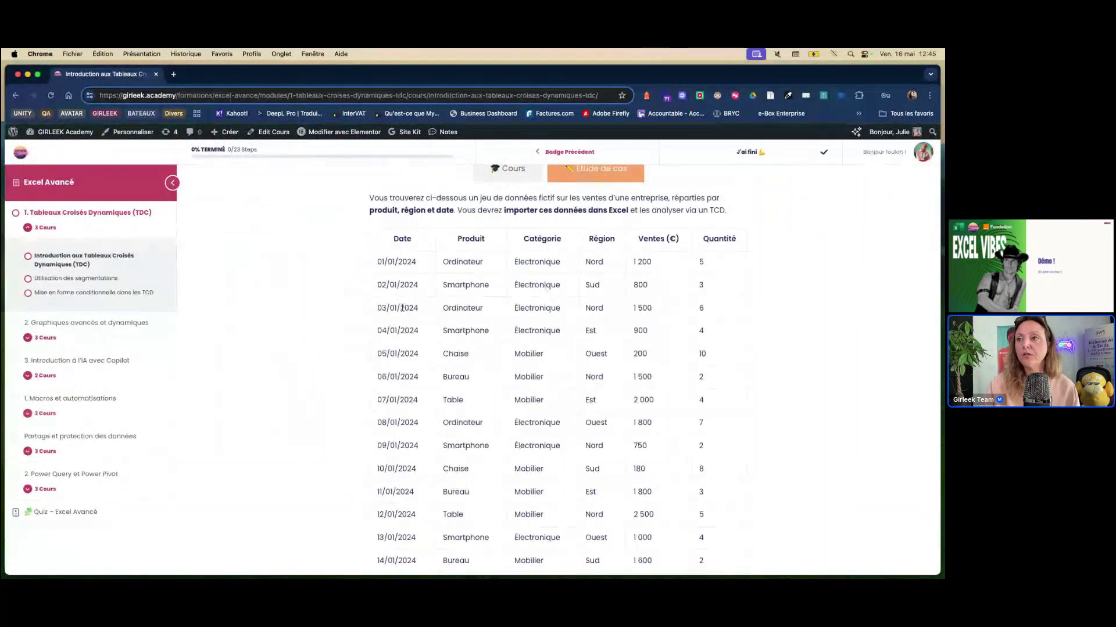
{"action": "scroll", "coordinate": [402, 312], "scroll_direction": "up", "scroll_amount": 3}
{"action": "scroll", "coordinate": [403, 311], "scroll_direction": "down", "scroll_amount": 4}
{"action": "scroll", "coordinate": [402, 311], "scroll_direction": "up", "scroll_amount": 3}
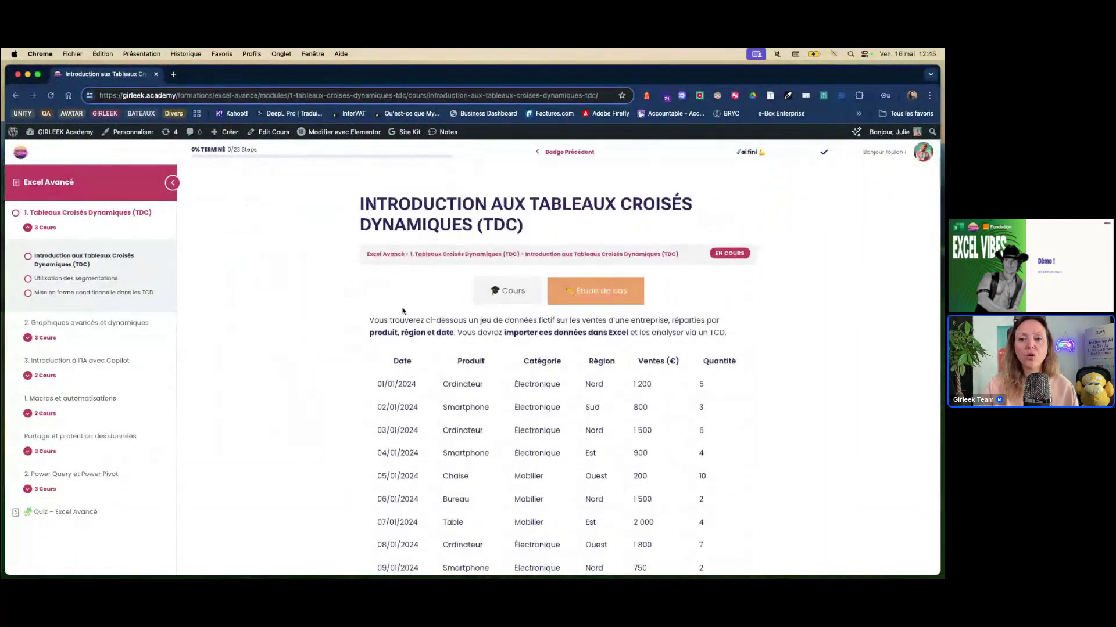
{"action": "scroll", "coordinate": [403, 311], "scroll_direction": "down", "scroll_amount": 1}
{"action": "left_click_drag", "start_coordinate": [369, 273], "coordinate": [634, 293]}
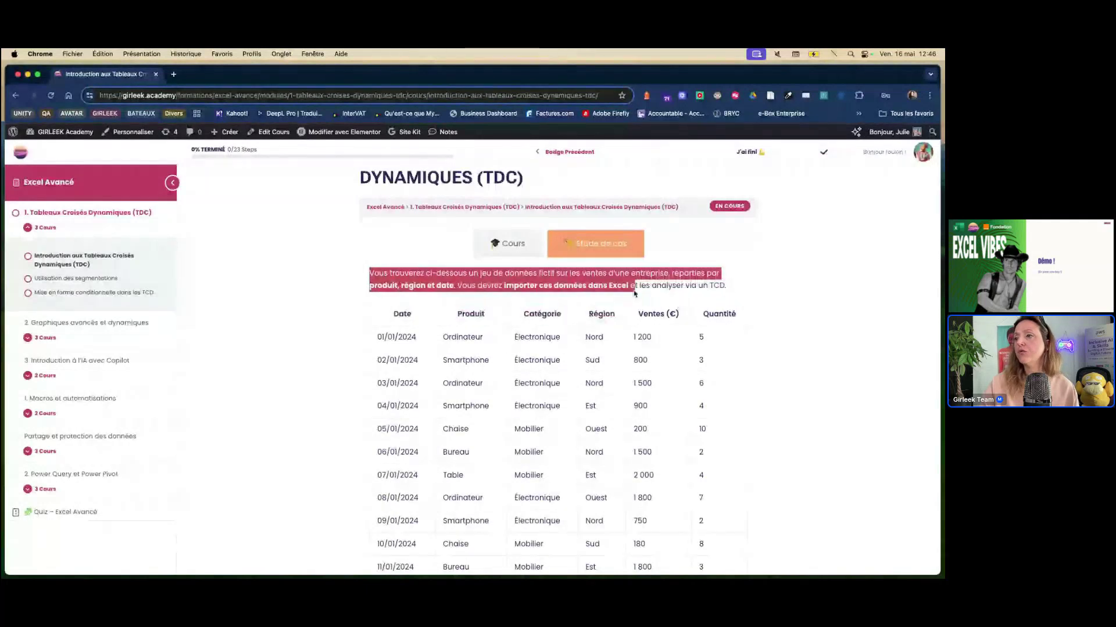
{"action": "scroll", "coordinate": [635, 293], "scroll_direction": "down", "scroll_amount": 1}
{"action": "left_click", "coordinate": [619, 173]}
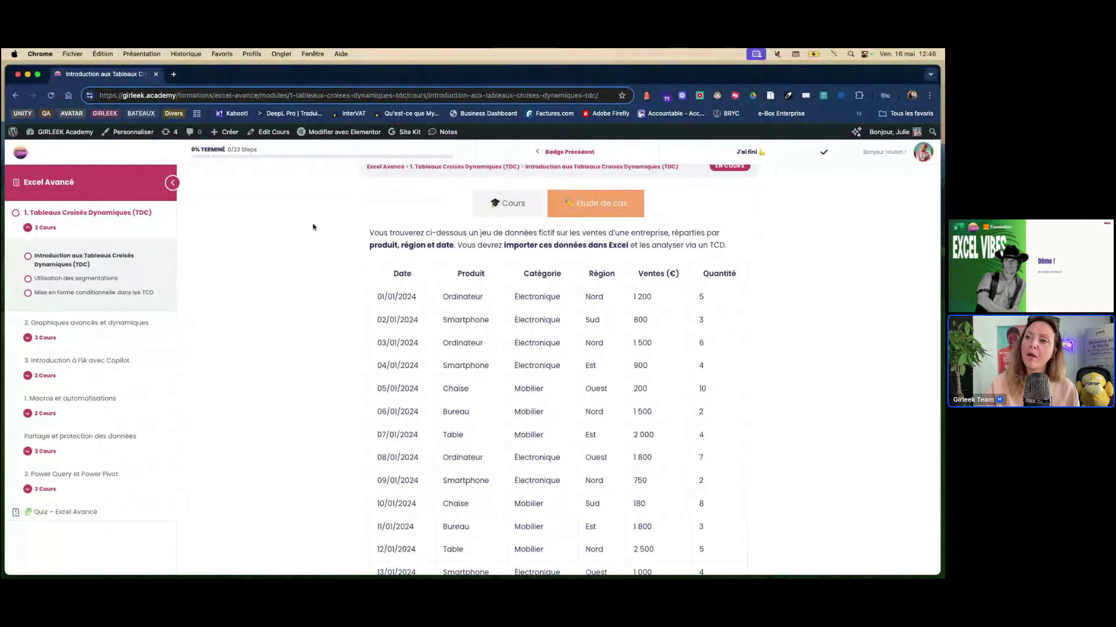
{"action": "scroll", "coordinate": [403, 284], "scroll_direction": "down", "scroll_amount": 1}
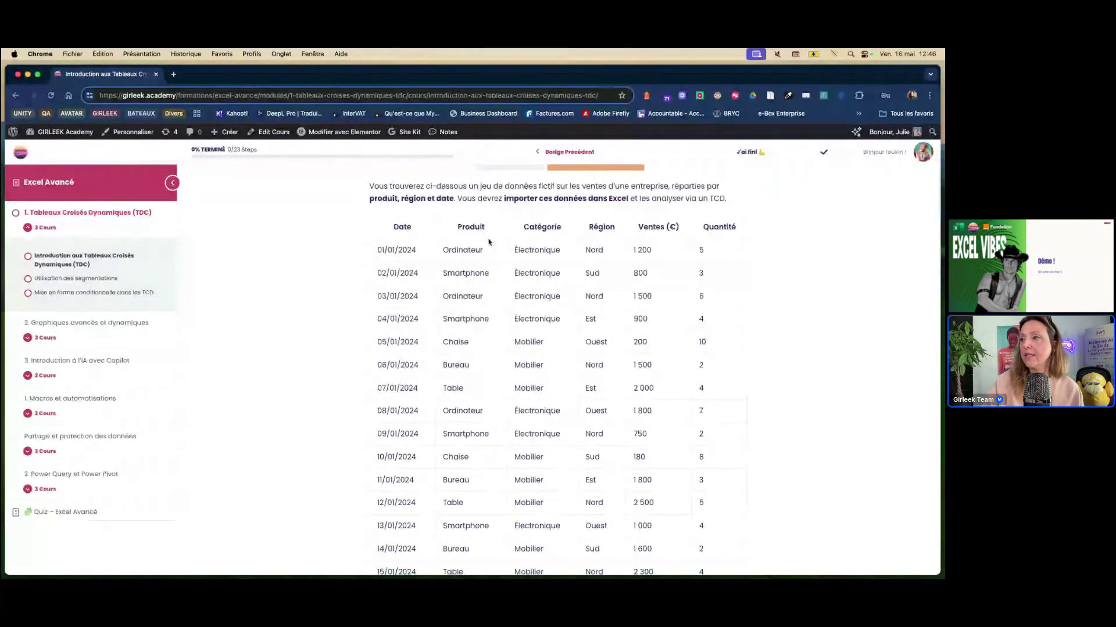
{"action": "scroll", "coordinate": [454, 262], "scroll_direction": "up", "scroll_amount": 1}
{"action": "scroll", "coordinate": [454, 262], "scroll_direction": "down", "scroll_amount": 1}
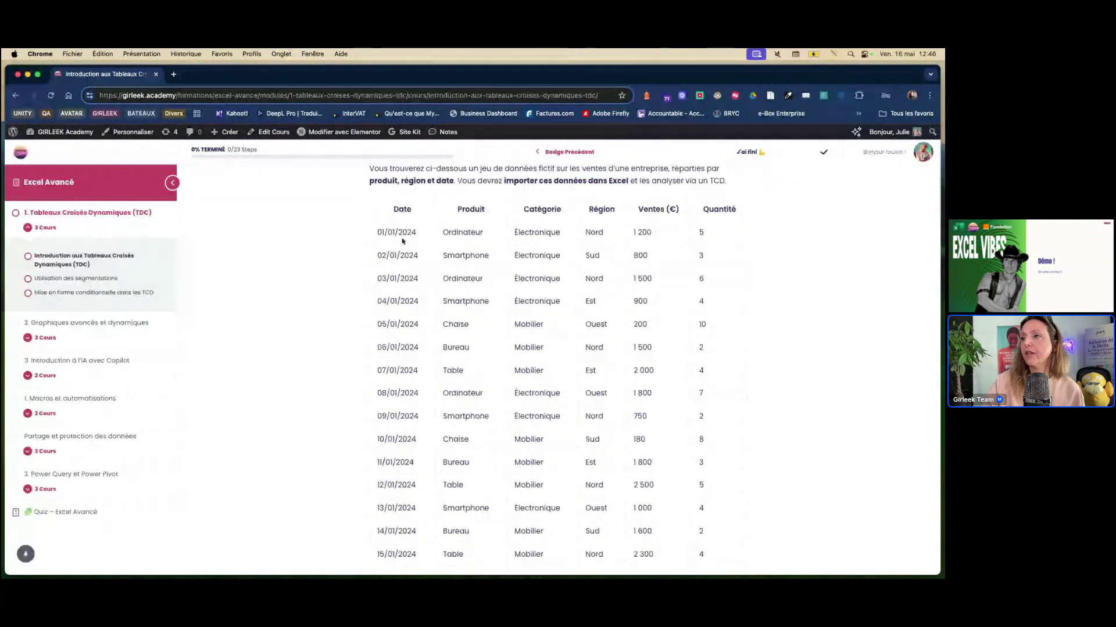
Step: Copy the complete sales table, from the Date header to the 15/01/2024 row, and switch to Excel
{"action": "left_click_drag", "start_coordinate": [391, 208], "coordinate": [723, 285]}
{"action": "scroll", "coordinate": [503, 287], "scroll_direction": "down", "scroll_amount": 5}
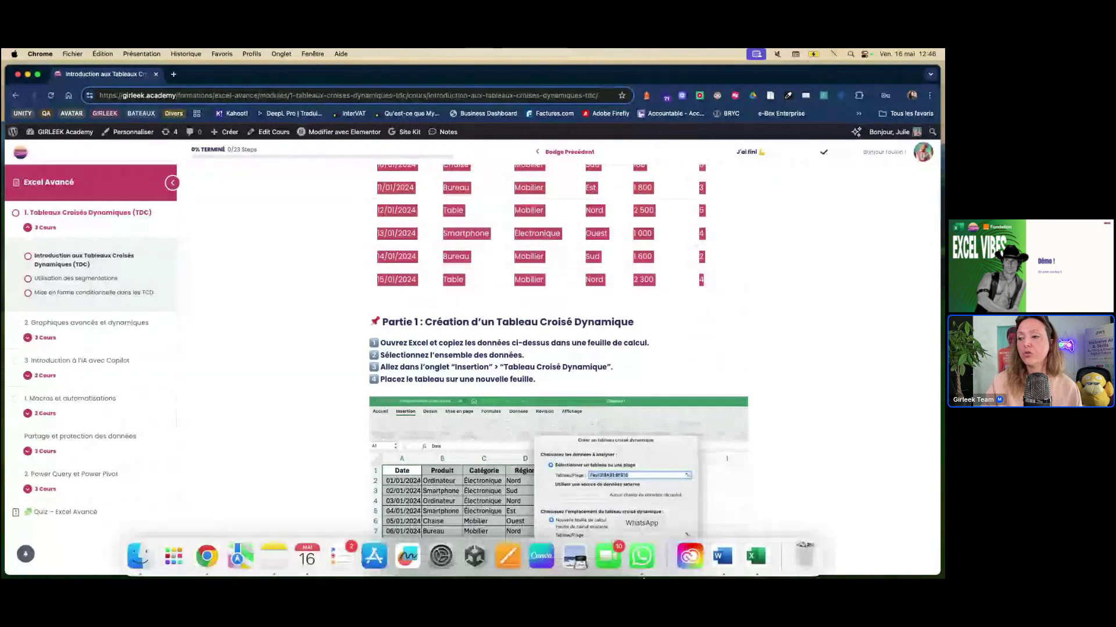
{"action": "left_click", "coordinate": [759, 571]}
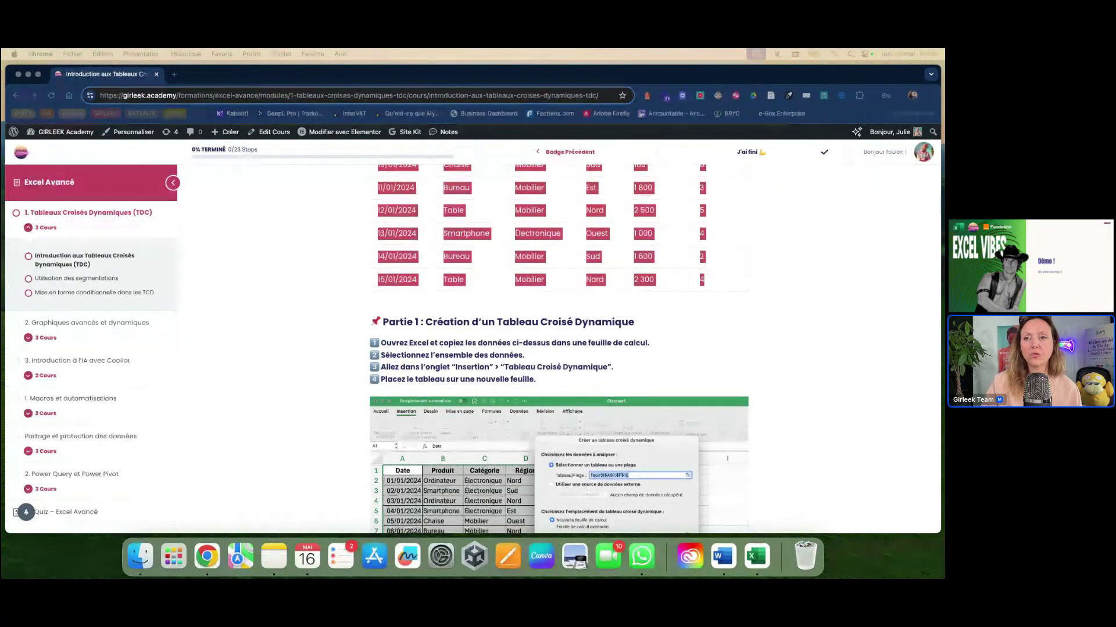
Step: Enlarge the blank workbook window to fill the screen and zoom the sheet to 193 %
{"action": "left_click_drag", "start_coordinate": [942, 279], "coordinate": [503, 51]}
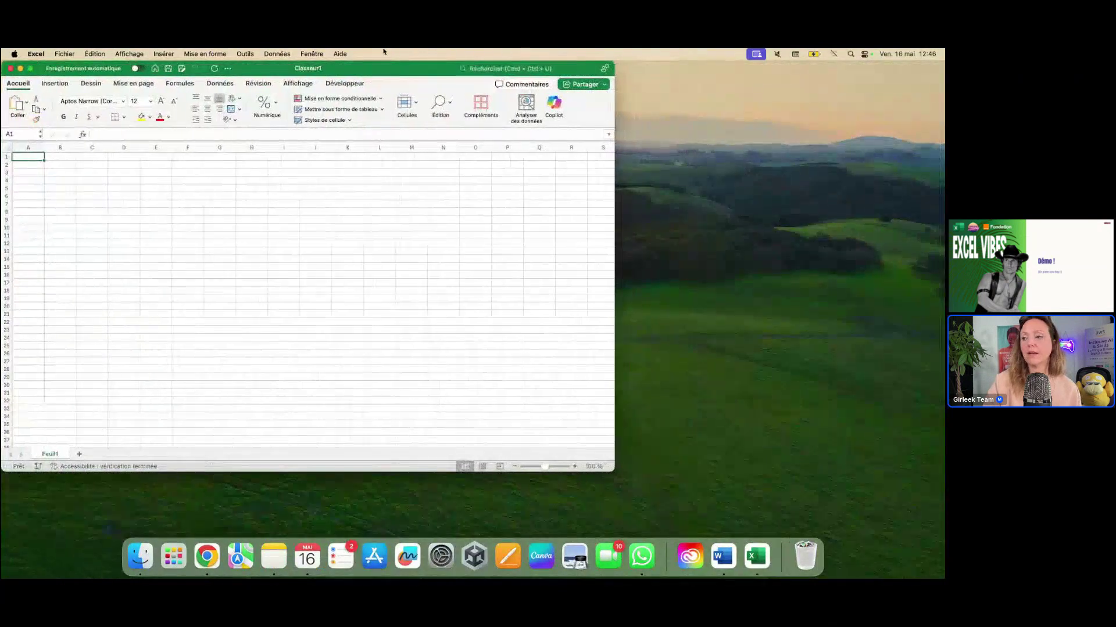
{"action": "double_click", "coordinate": [614, 472]}
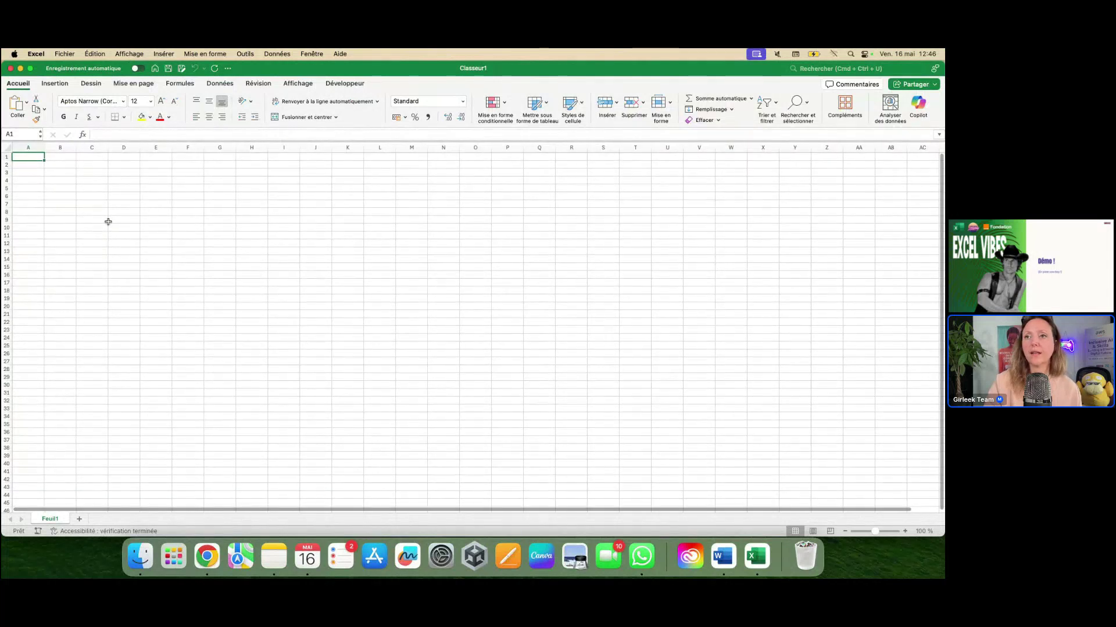
{"action": "scroll", "coordinate": [108, 222], "scroll_direction": "up", "scroll_amount": 10}
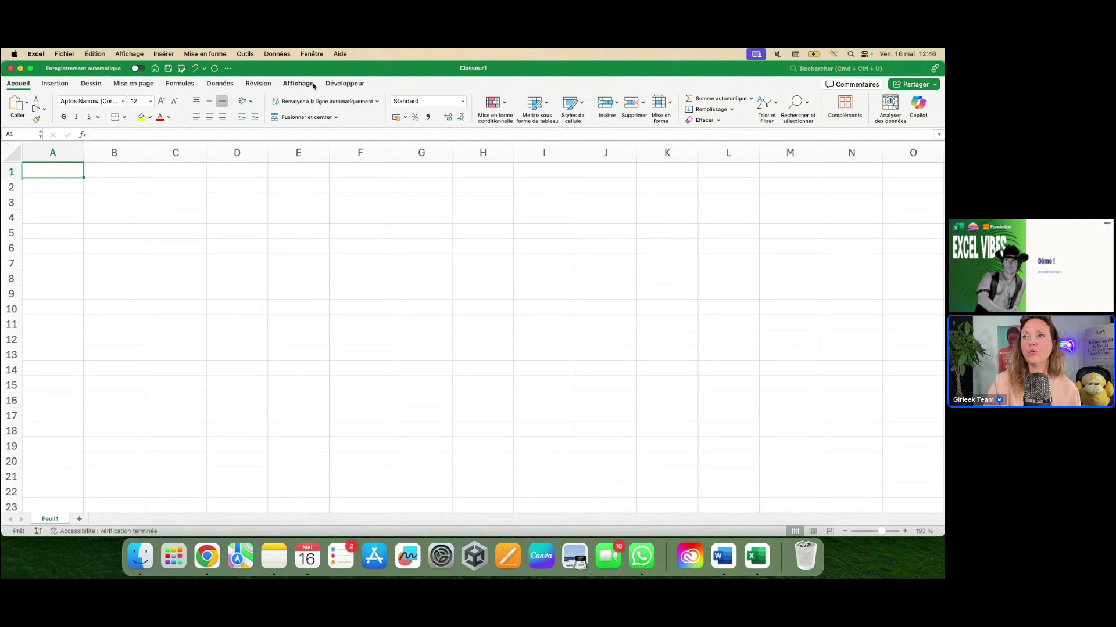
{"action": "left_click", "coordinate": [55, 85]}
{"action": "left_click", "coordinate": [90, 84]}
{"action": "left_click", "coordinate": [133, 84]}
{"action": "left_click", "coordinate": [180, 84]}
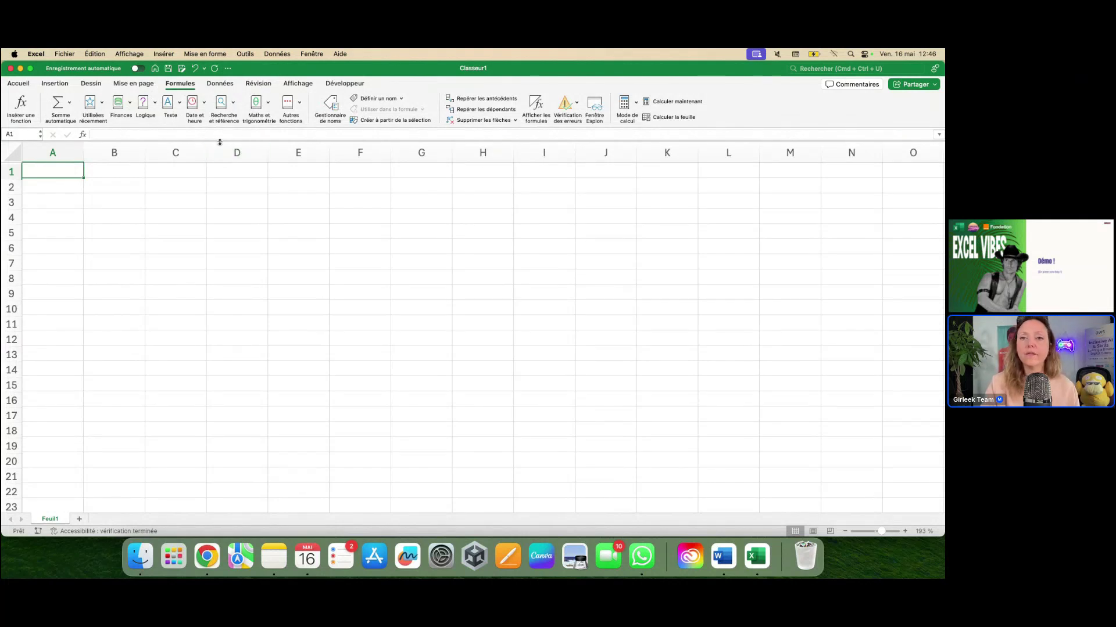
{"action": "left_click", "coordinate": [57, 86]}
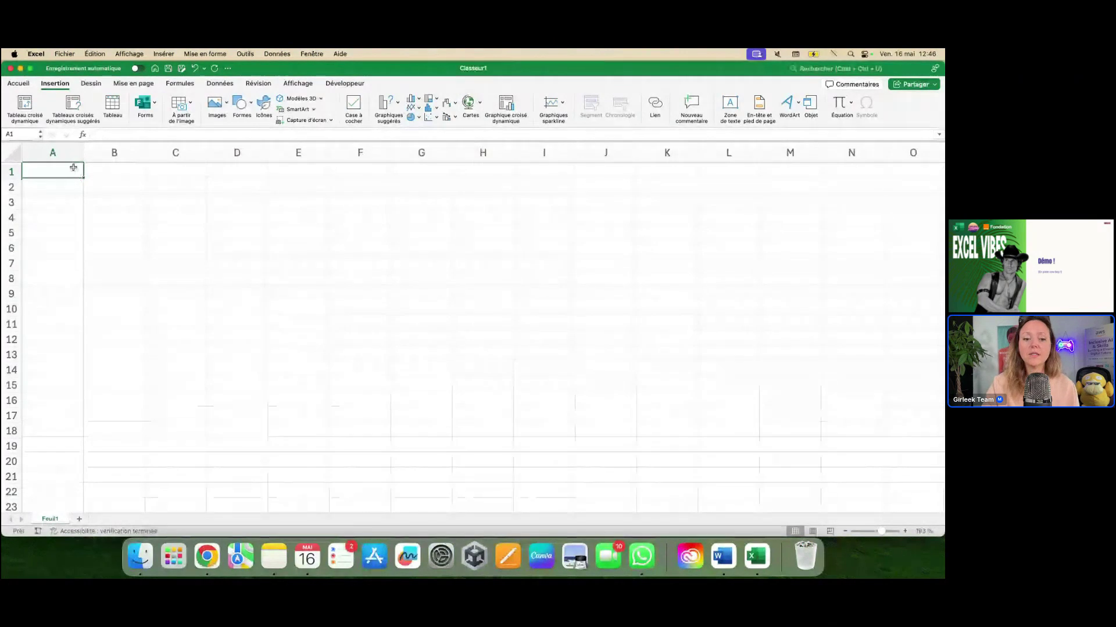
Step: Paste the sales data at A1 using the destination formatting, and autofit the width of column A
{"action": "key", "text": "super+v"}
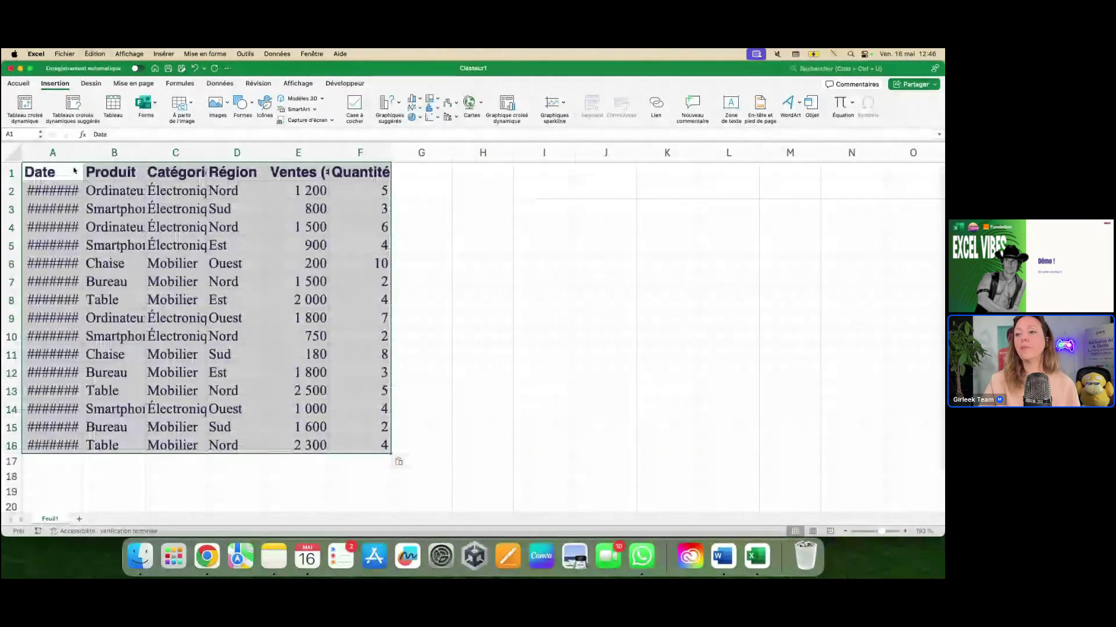
{"action": "left_click", "coordinate": [401, 462]}
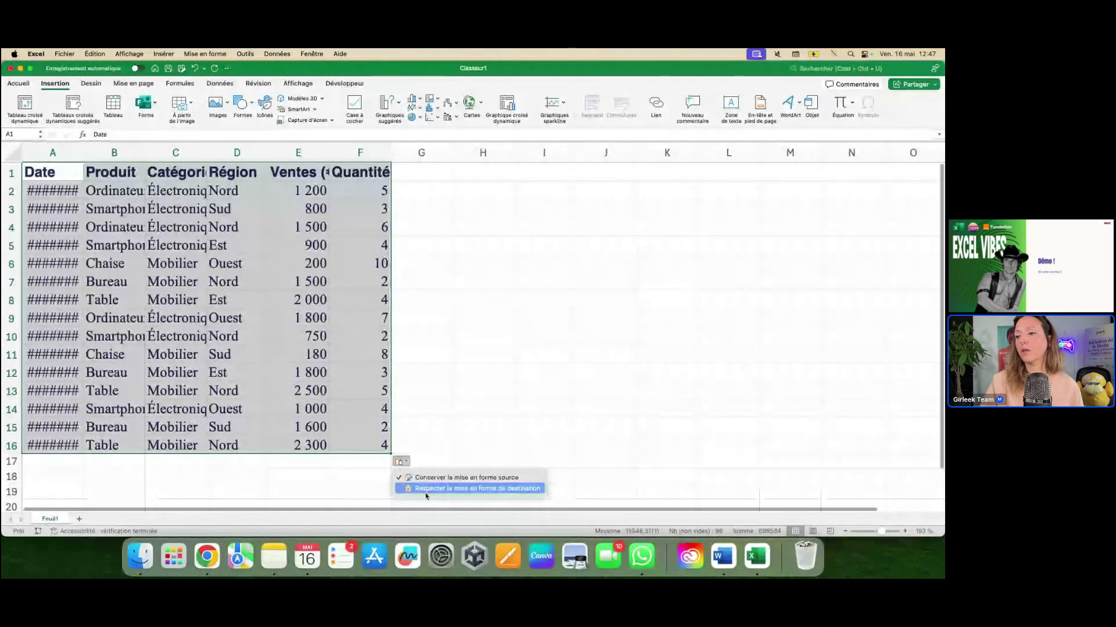
{"action": "left_click", "coordinate": [426, 489]}
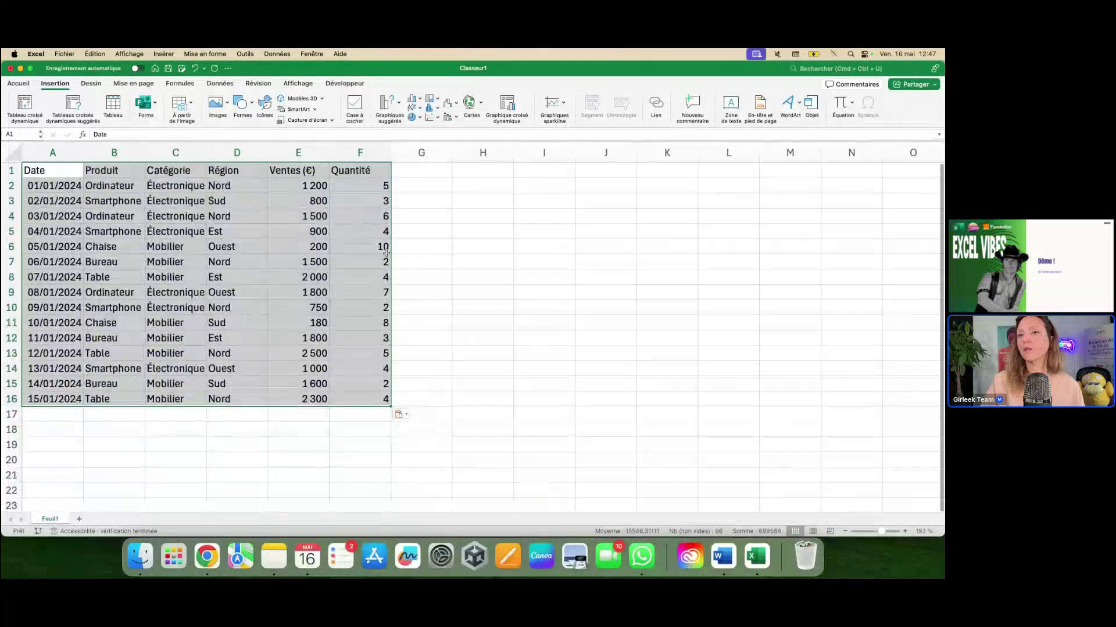
{"action": "double_click", "coordinate": [84, 145]}
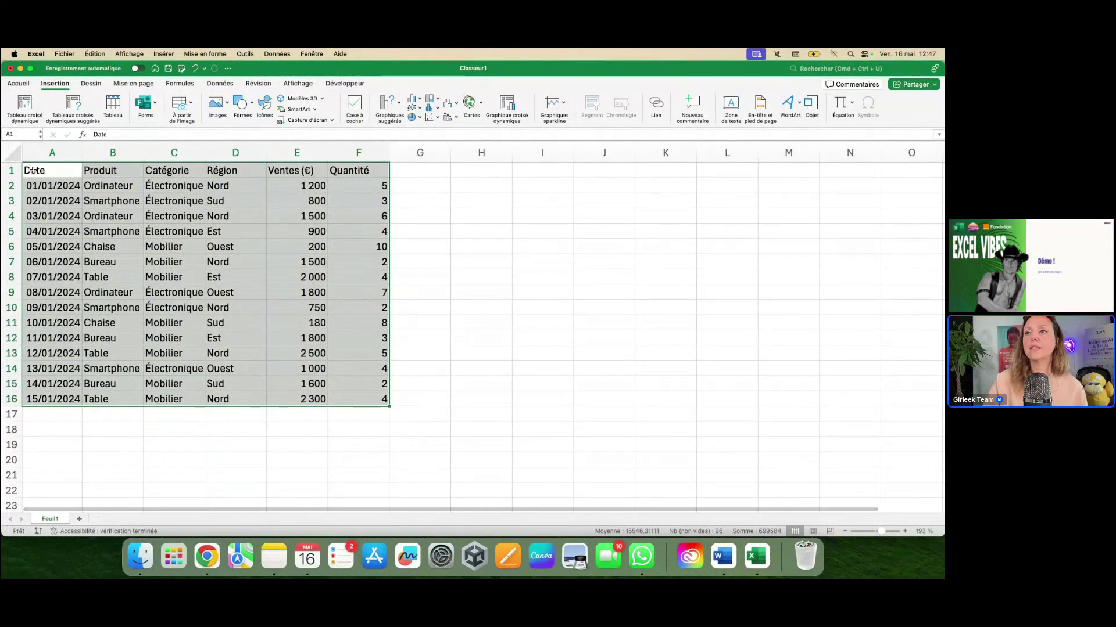
Step: Format the header cells A1:F1 with a yellow fill and bold, centred text
{"action": "left_click", "coordinate": [34, 171]}
{"action": "left_click_drag", "start_coordinate": [33, 170], "coordinate": [371, 171]}
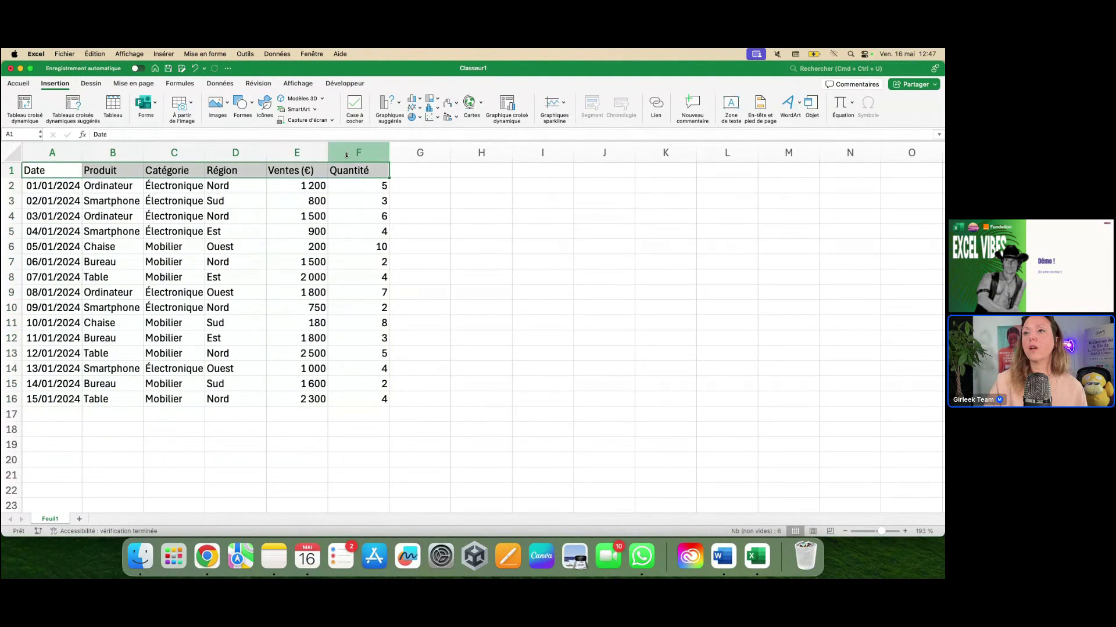
{"action": "left_click", "coordinate": [18, 83]}
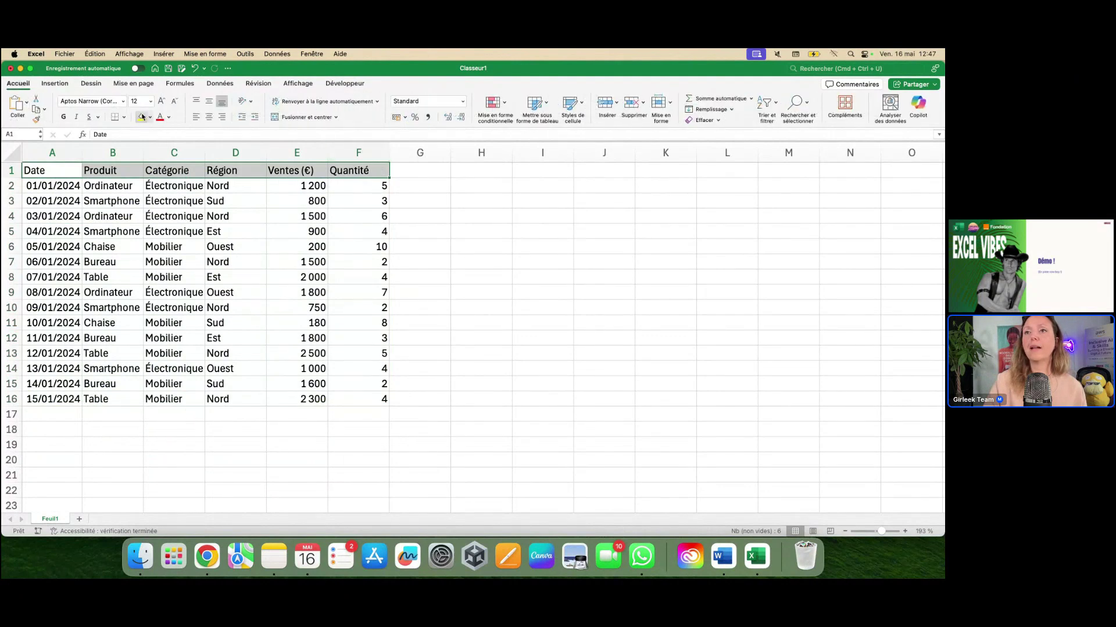
{"action": "left_click", "coordinate": [141, 116]}
{"action": "left_click", "coordinate": [123, 116]}
{"action": "left_click", "coordinate": [480, 285]}
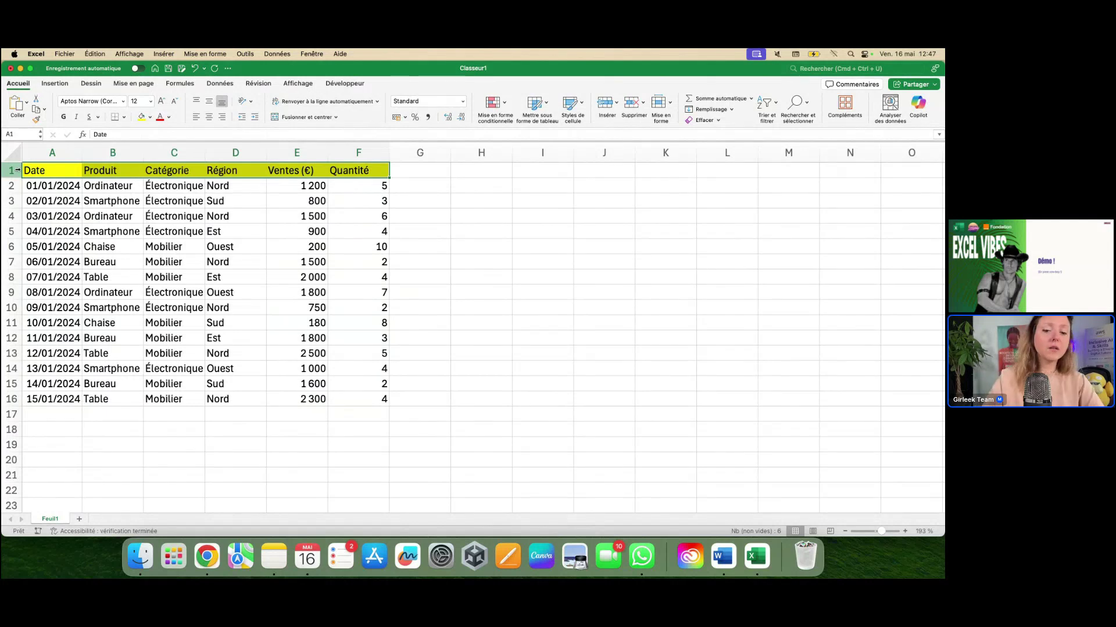
{"action": "key", "text": "super+b"}
{"action": "left_click", "coordinate": [113, 216]}
{"action": "left_click_drag", "start_coordinate": [44, 170], "coordinate": [358, 170]}
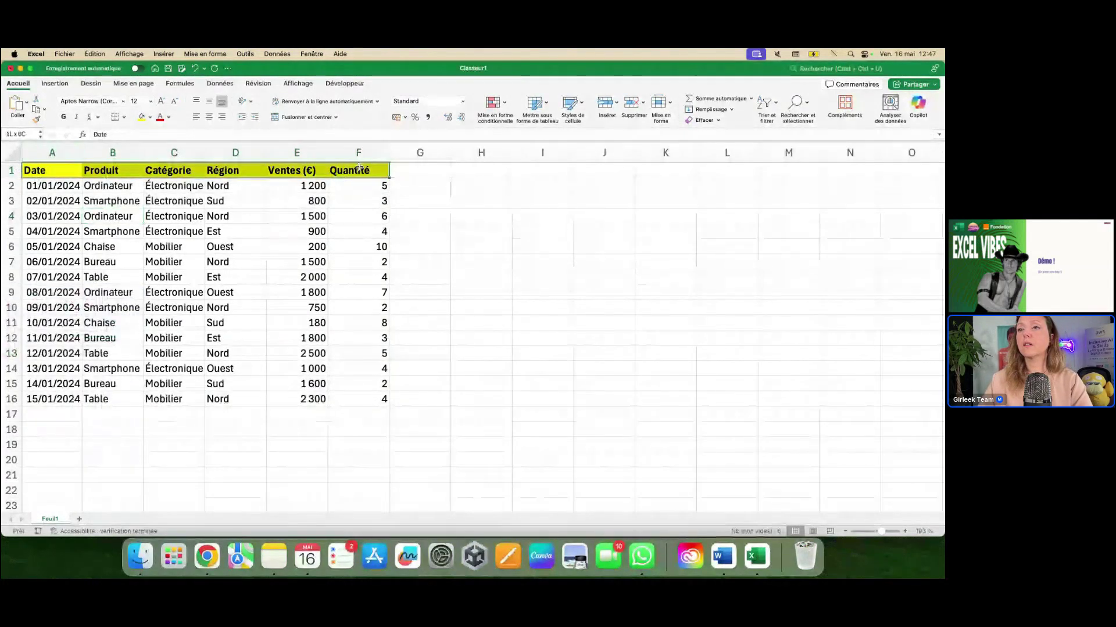
{"action": "left_click", "coordinate": [208, 120]}
Step: Apply all borders to the whole sales table A1:F16
{"action": "left_click", "coordinate": [402, 442], "text": "shift"}
{"action": "left_click_drag", "start_coordinate": [402, 442], "coordinate": [381, 399]}
{"action": "left_click", "coordinate": [124, 117]}
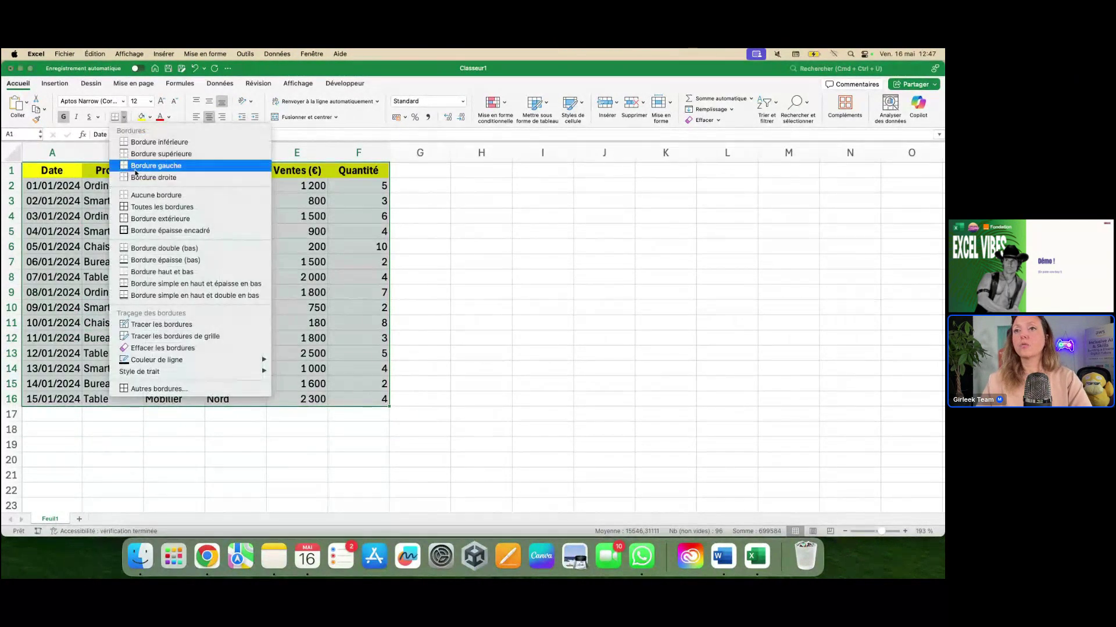
{"action": "left_click", "coordinate": [157, 207]}
{"action": "left_click", "coordinate": [472, 338]}
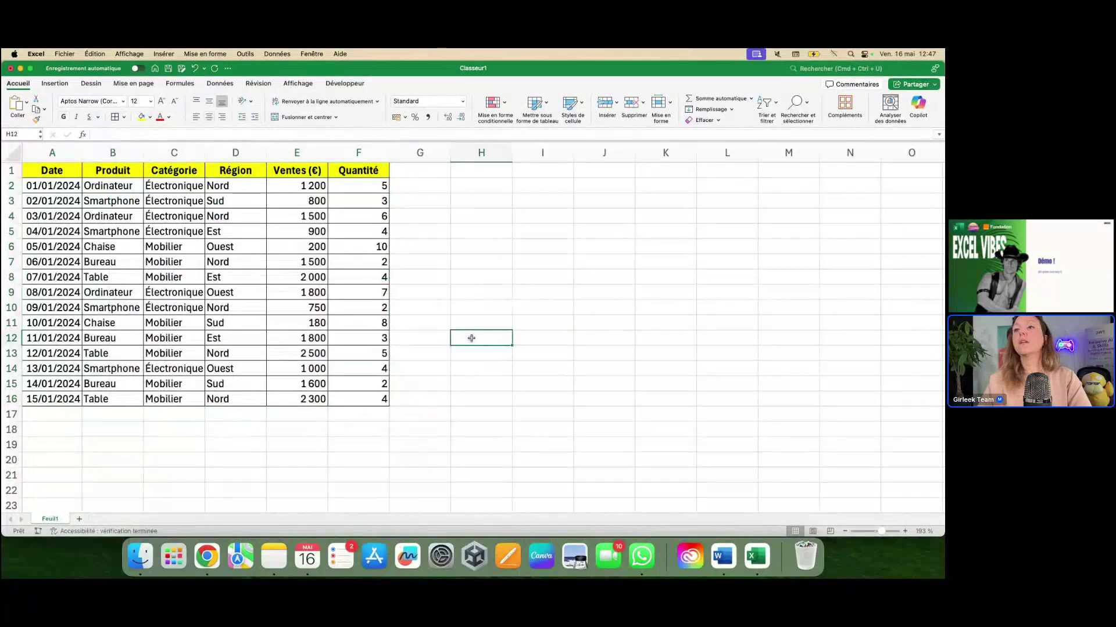
Step: Right-align the Région column D
{"action": "left_click", "coordinate": [308, 152]}
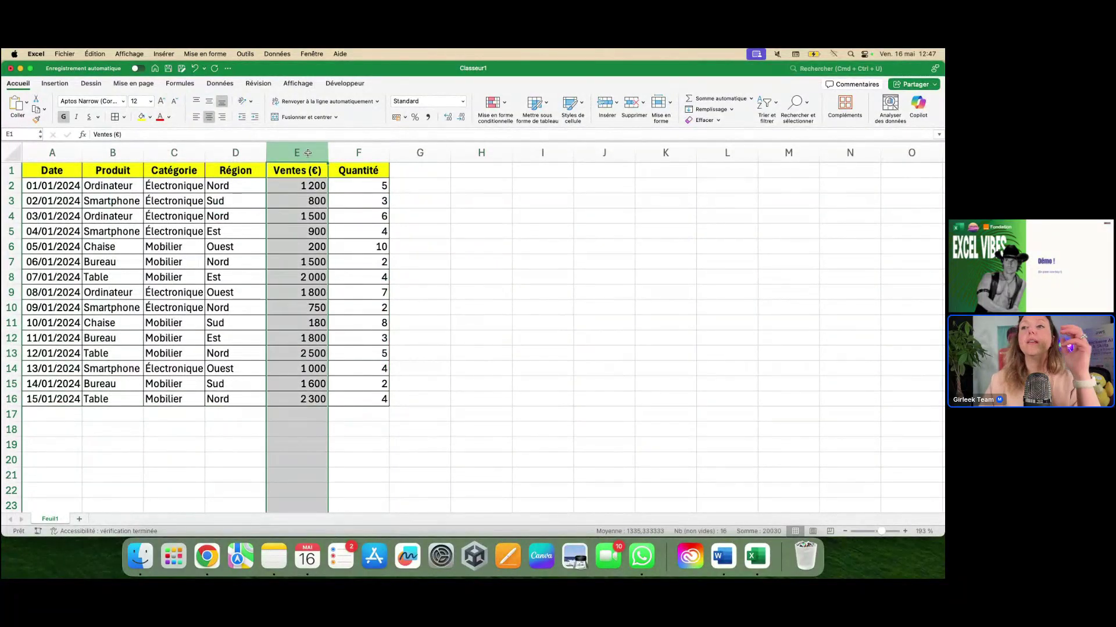
{"action": "left_click", "coordinate": [242, 152]}
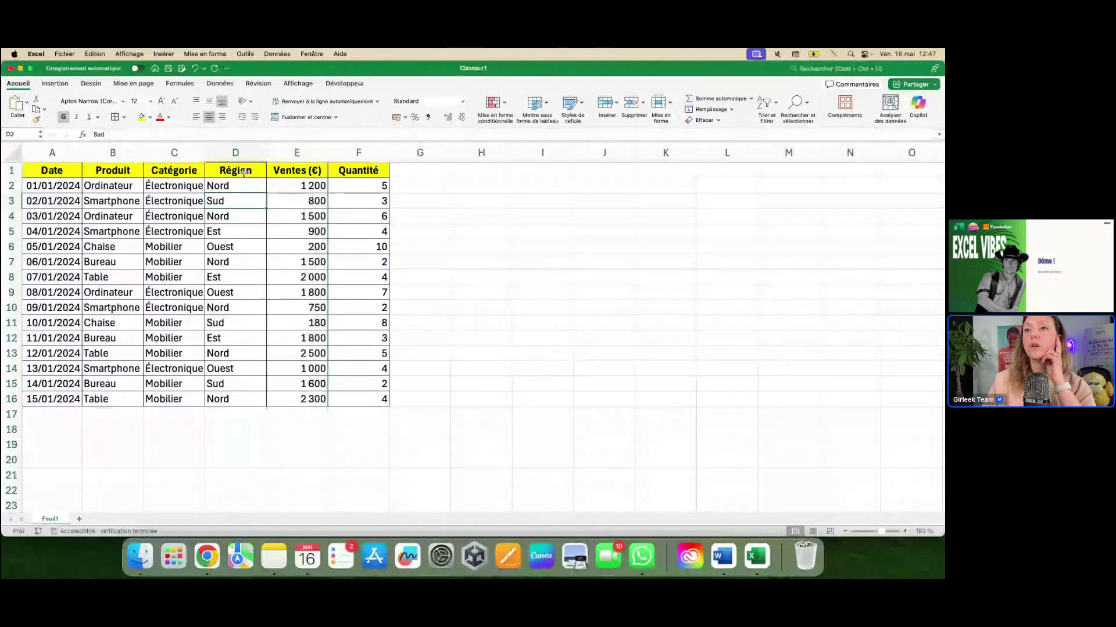
{"action": "left_click", "coordinate": [222, 118]}
Step: Apply the euro accounting format to the sales amounts in E2:E16
{"action": "left_click", "coordinate": [303, 199]}
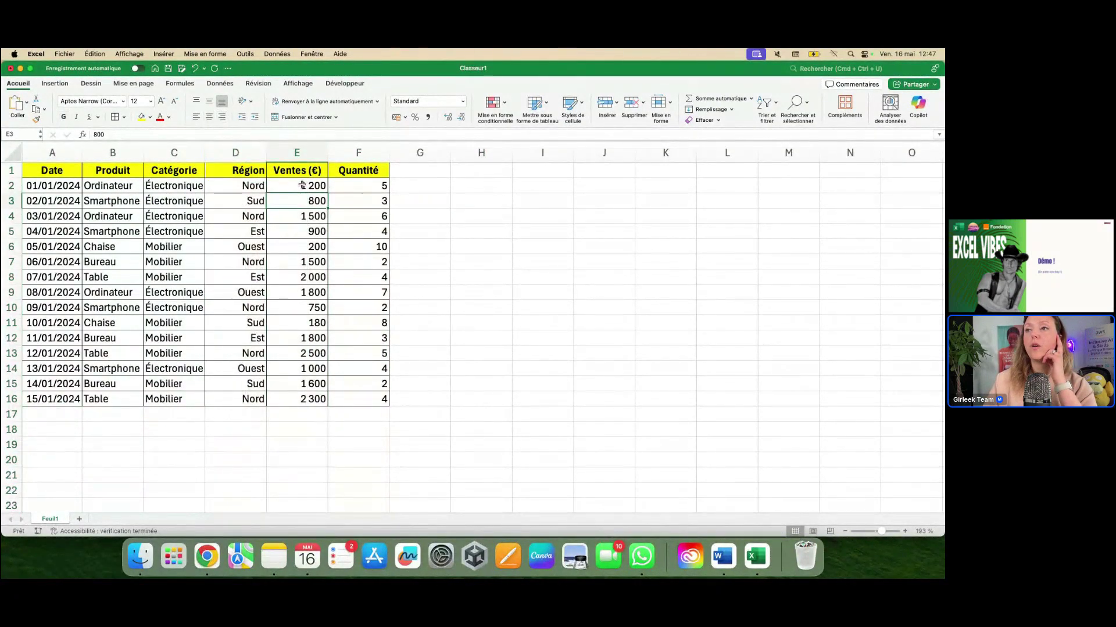
{"action": "left_click", "coordinate": [302, 184]}
{"action": "key", "text": "super+shift+Down"}
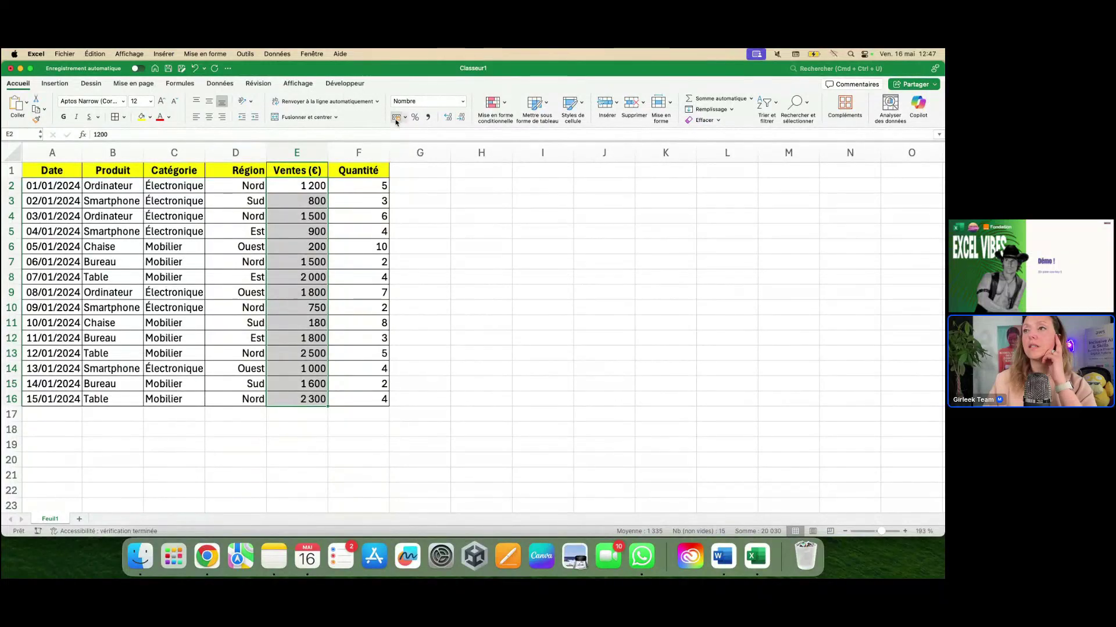
{"action": "left_click", "coordinate": [396, 118]}
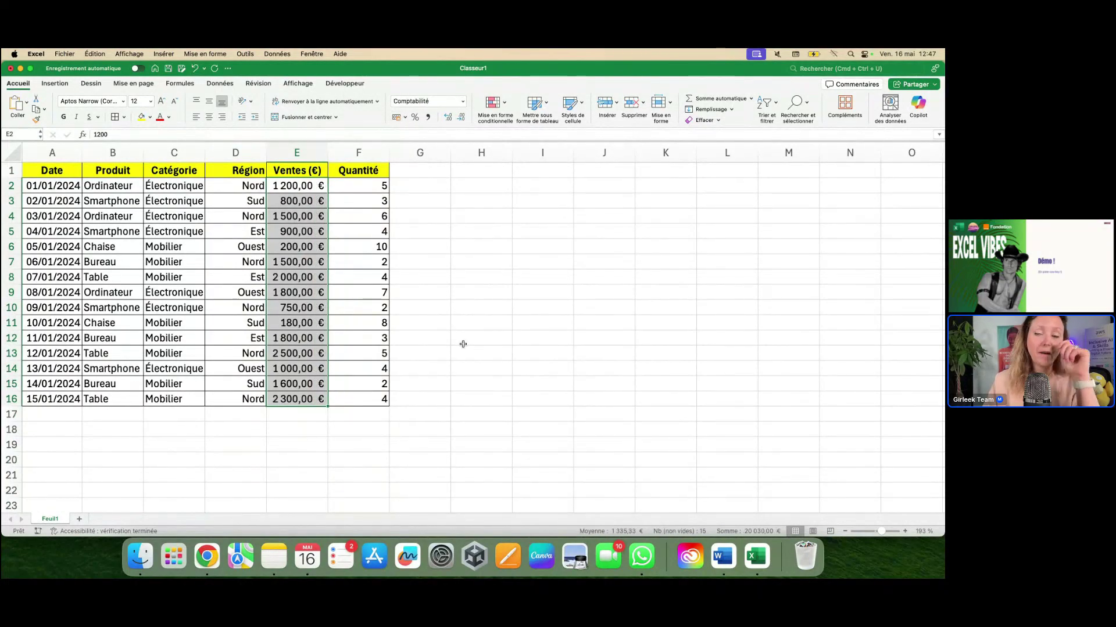
{"action": "left_click", "coordinate": [444, 282]}
{"action": "left_click_drag", "start_coordinate": [293, 189], "coordinate": [287, 398]}
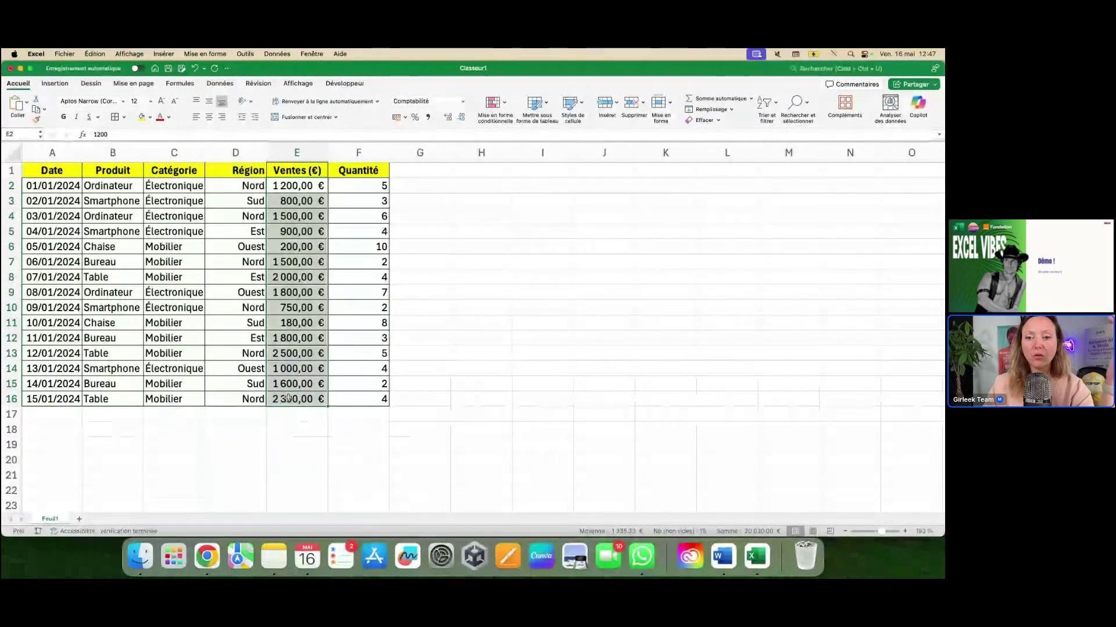
{"action": "left_click", "coordinate": [318, 190]}
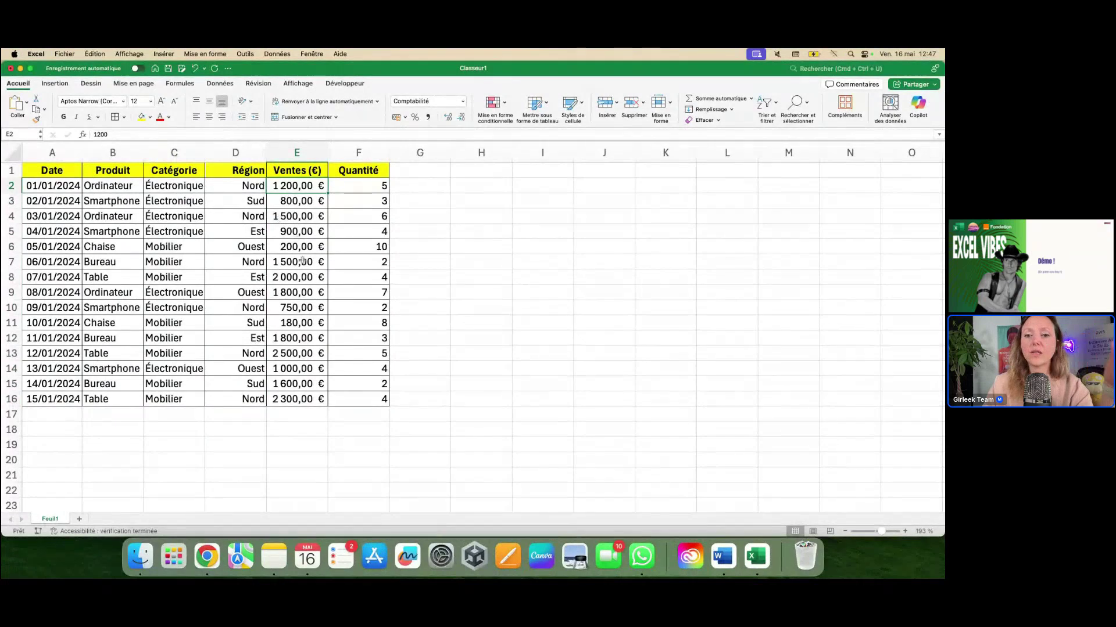
{"action": "left_click", "coordinate": [357, 148]}
{"action": "left_click", "coordinate": [523, 262]}
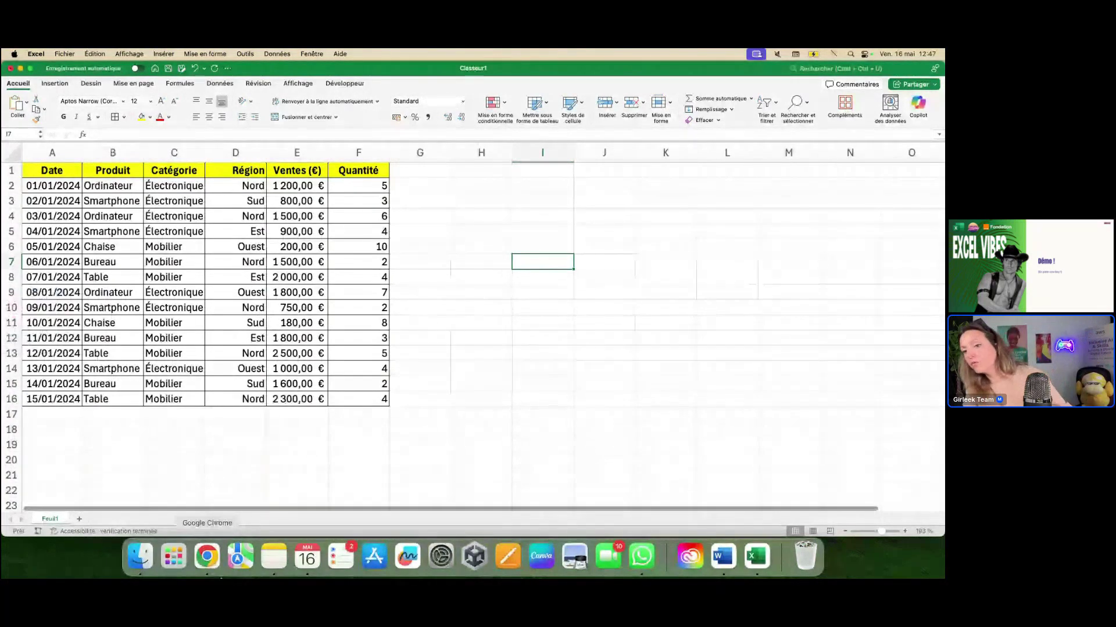
Step: Rename the sheet Feuil1 as Data
{"action": "double_click", "coordinate": [49, 519]}
{"action": "type", "text": "Da"}
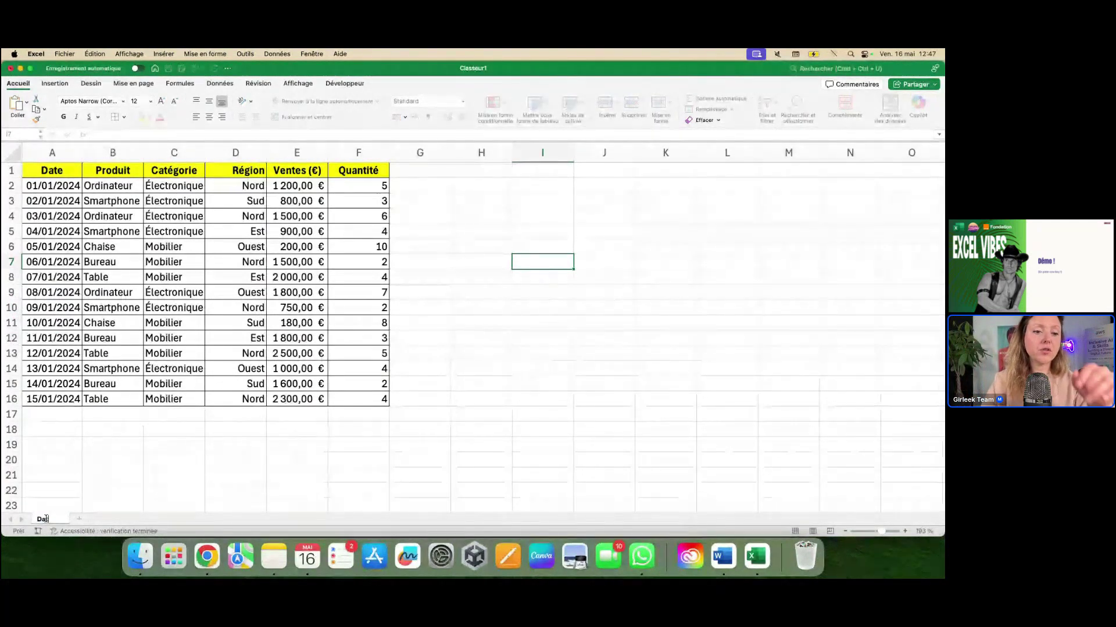
{"action": "type", "text": "ta"}
{"action": "key", "text": "Return"}
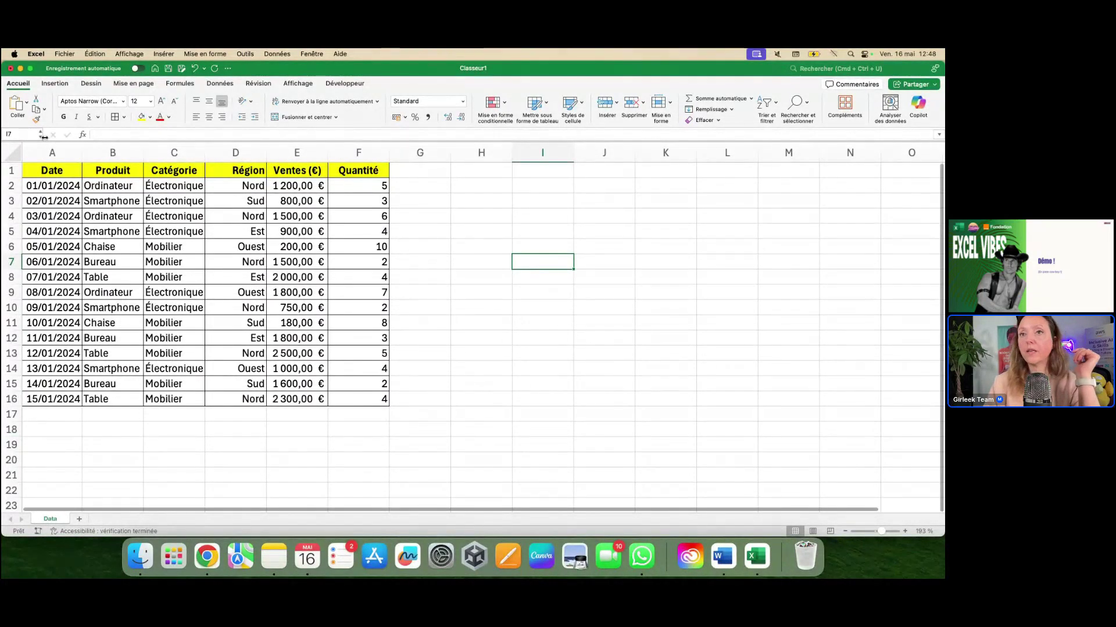
Step: Create a pivot table from the sales data in Data!A1:F16 on a new worksheet
{"action": "left_click_drag", "start_coordinate": [50, 173], "coordinate": [367, 399]}
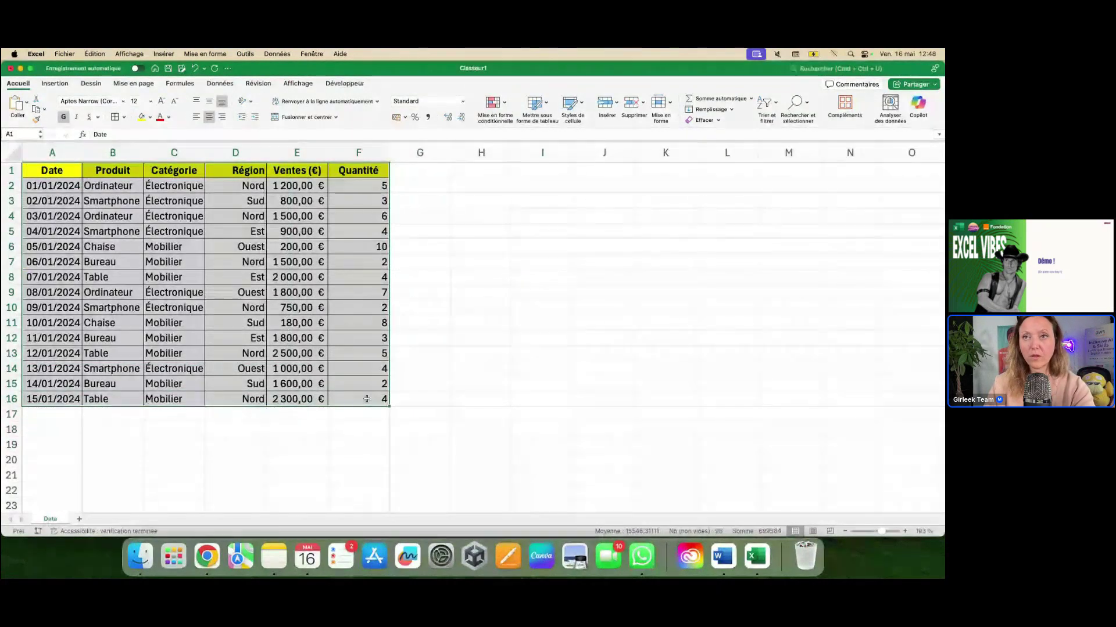
{"action": "left_click", "coordinate": [54, 83]}
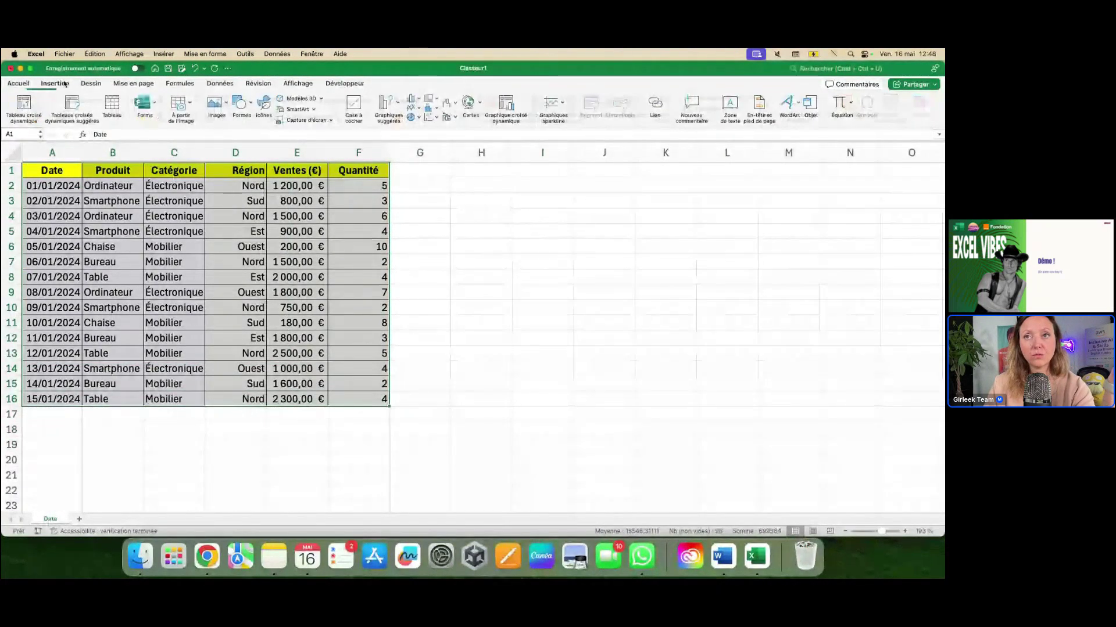
{"action": "left_click", "coordinate": [22, 104]}
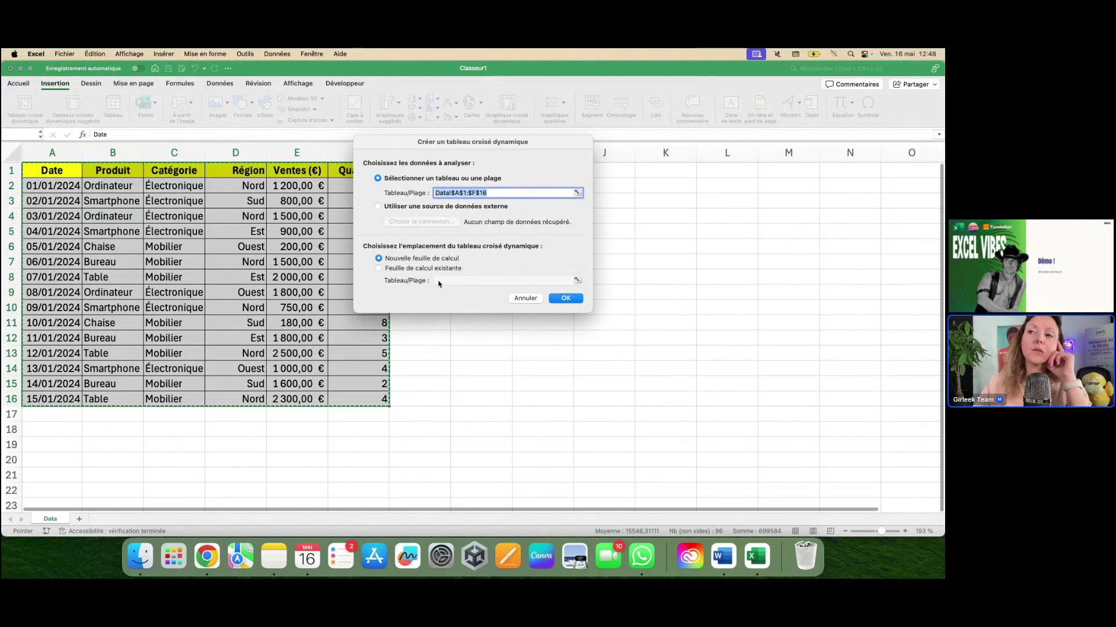
{"action": "left_click", "coordinate": [565, 298]}
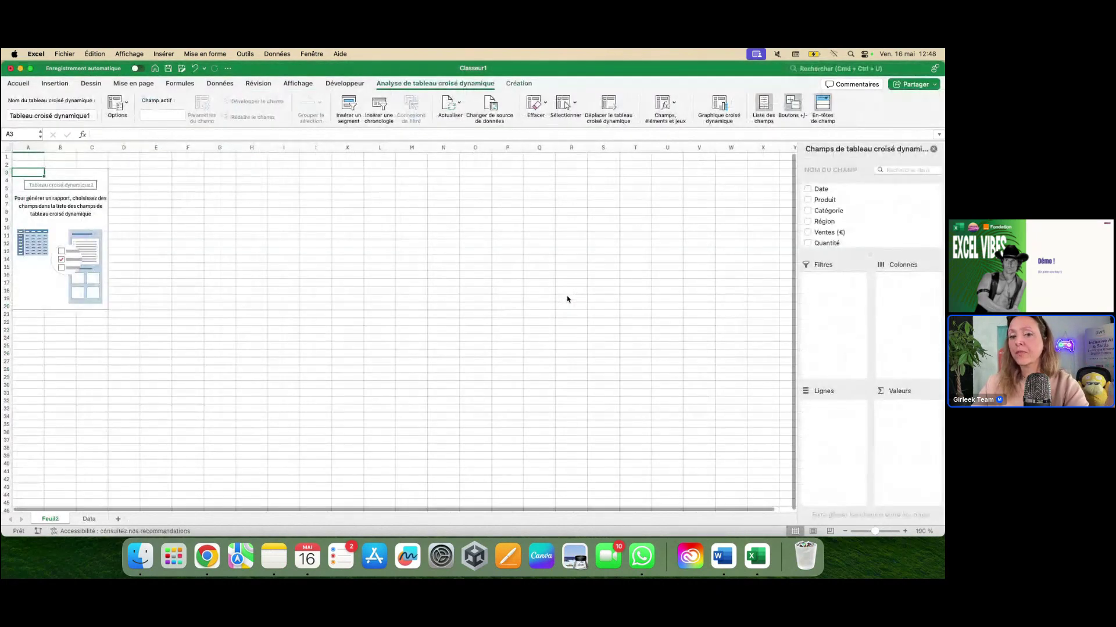
{"action": "scroll", "coordinate": [297, 257], "scroll_direction": "up", "scroll_amount": 5}
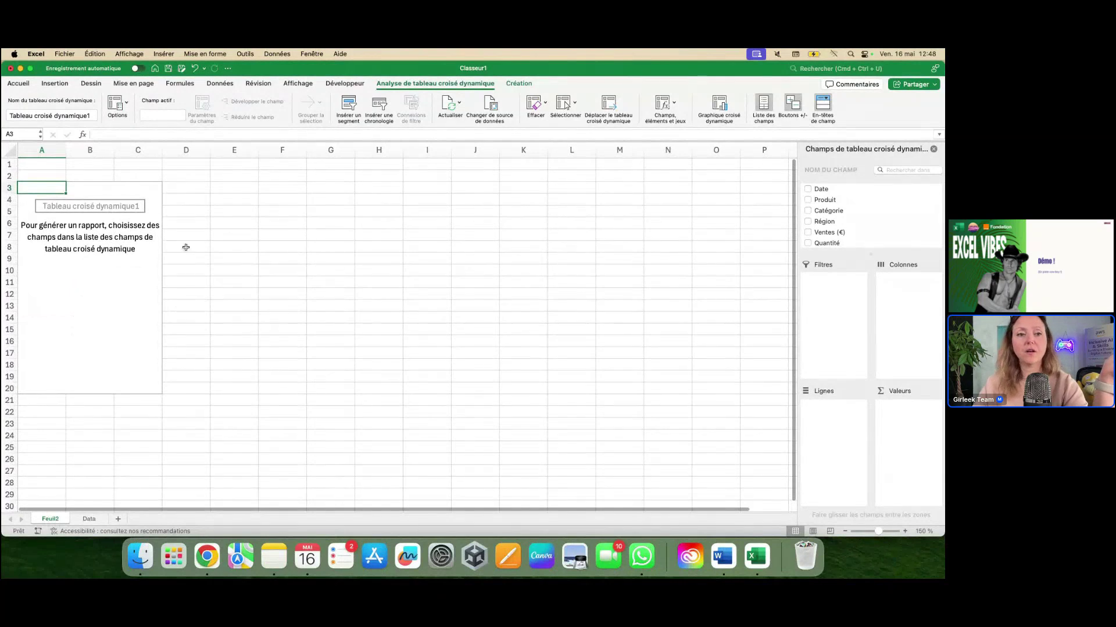
{"action": "left_click", "coordinate": [111, 272]}
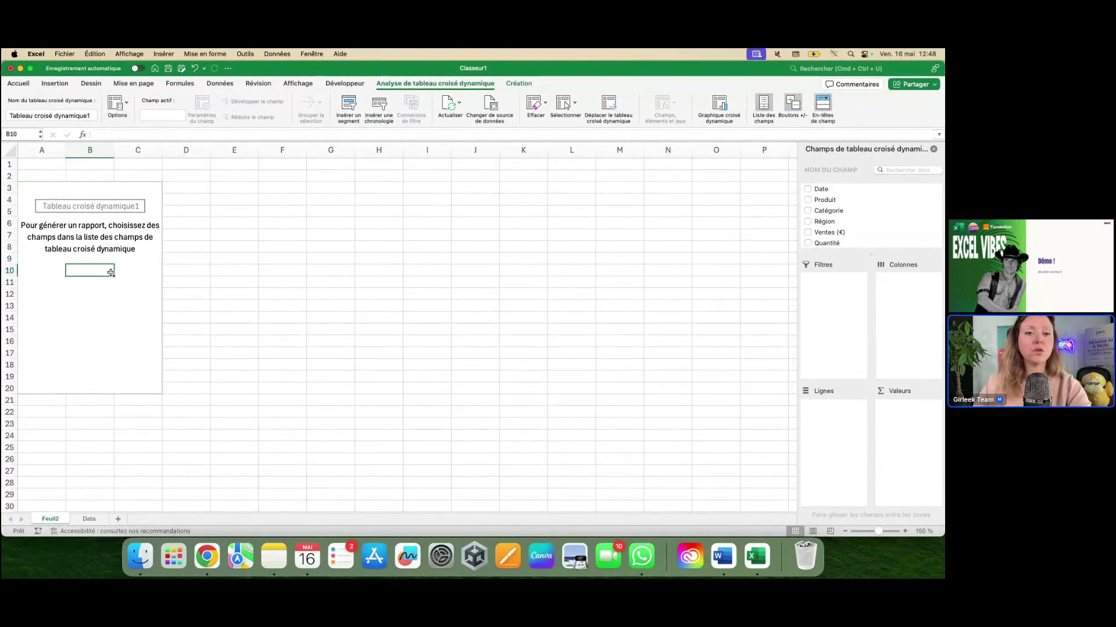
{"action": "left_click", "coordinate": [173, 306]}
{"action": "left_click", "coordinate": [90, 294]}
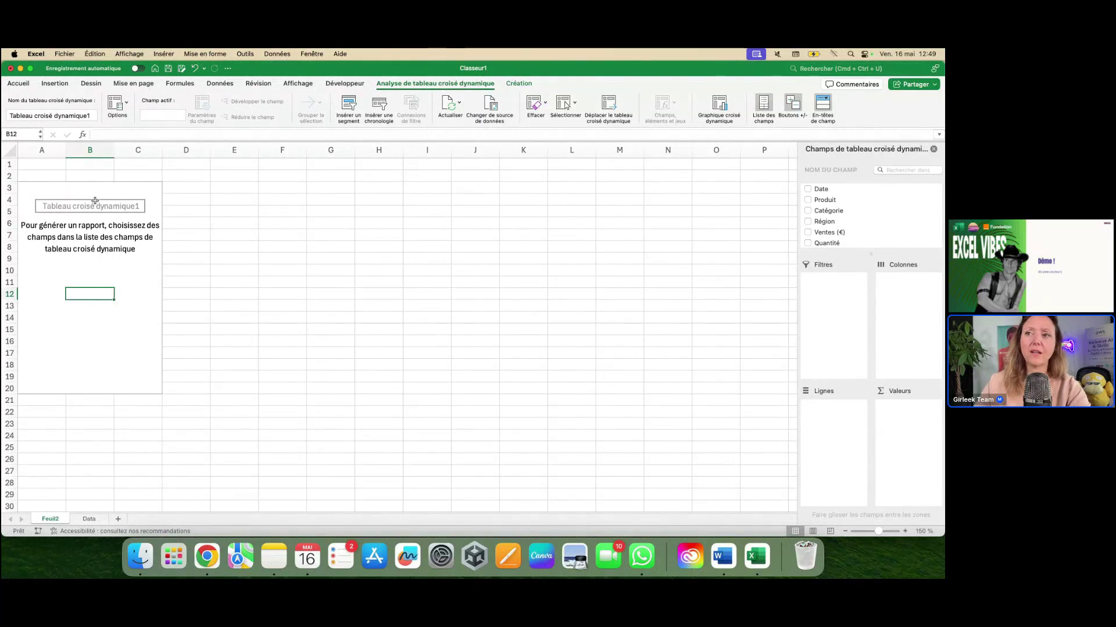
{"action": "left_click", "coordinate": [236, 251]}
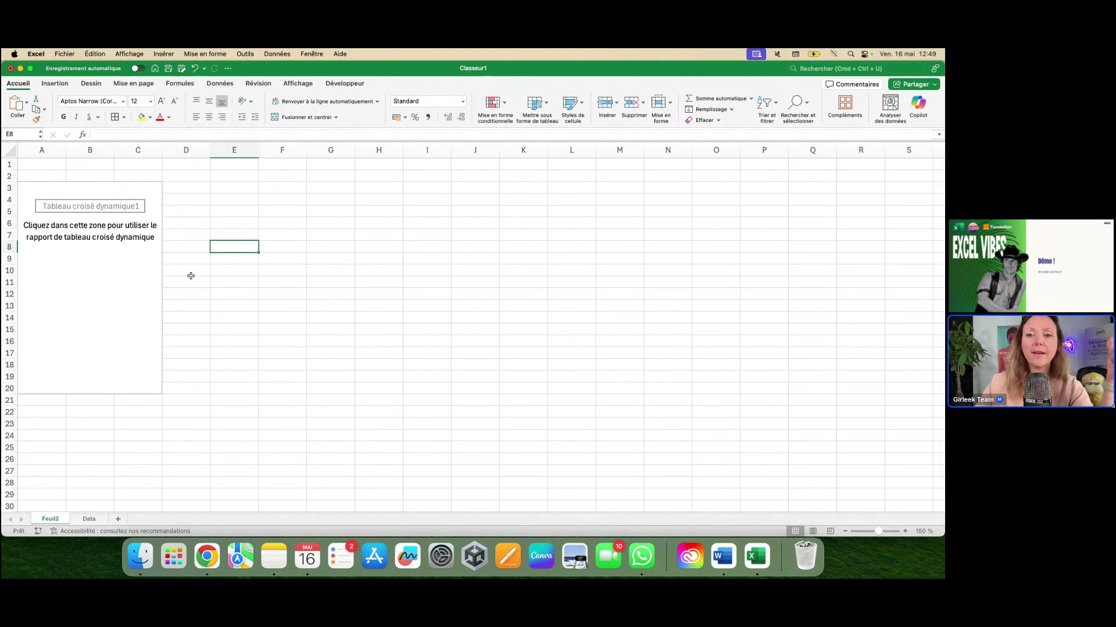
{"action": "left_click", "coordinate": [112, 277]}
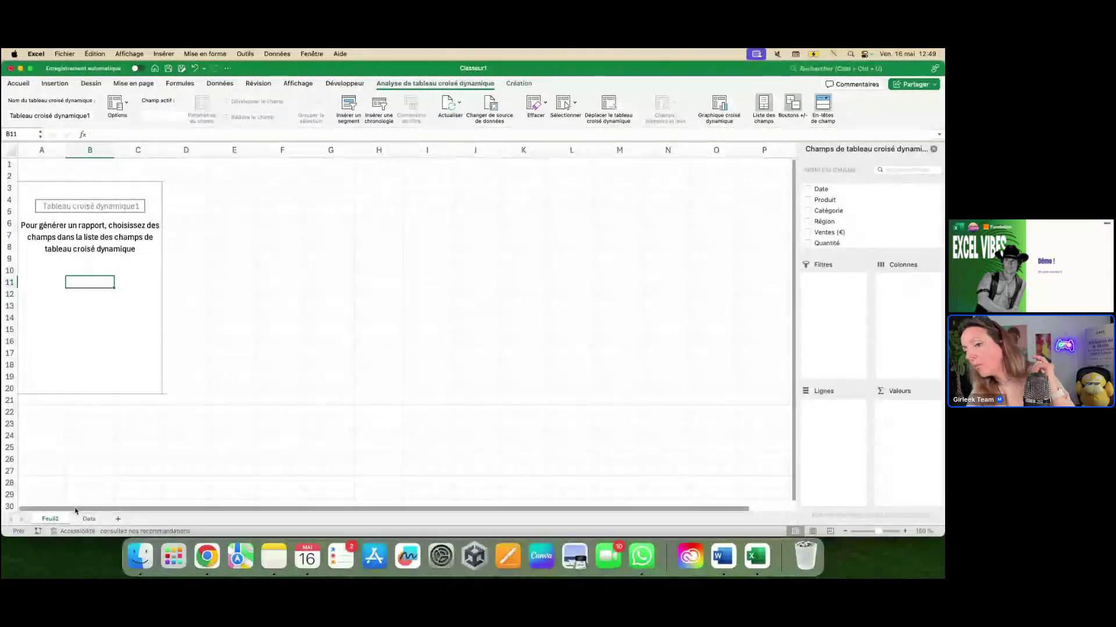
Step: Rename the new pivot table sheet as TDC and reselect the empty pivot table area
{"action": "double_click", "coordinate": [49, 519]}
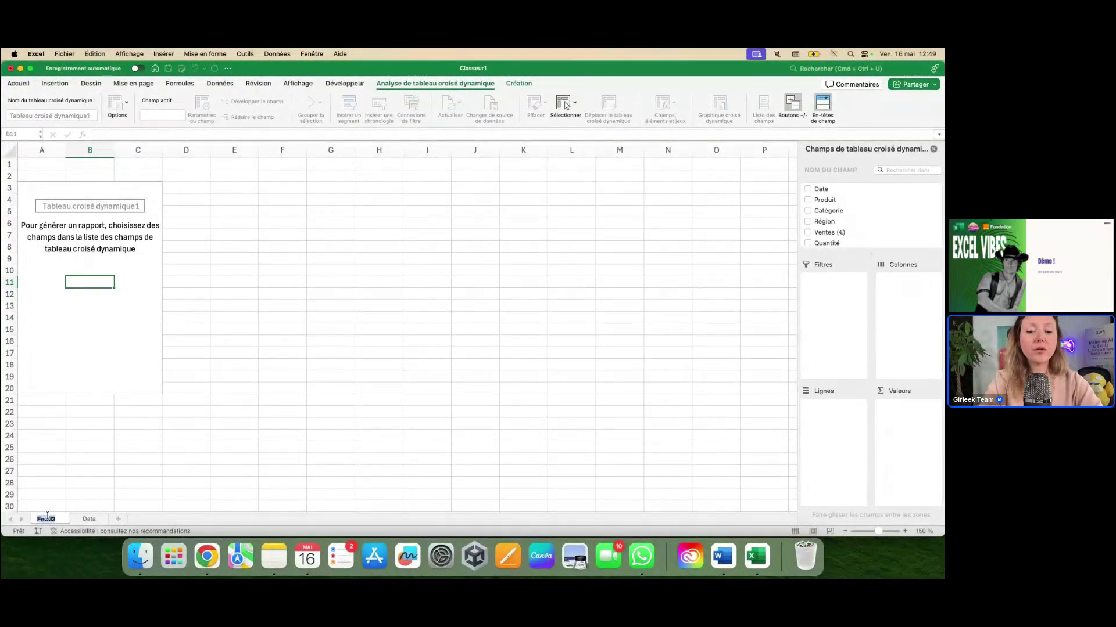
{"action": "left_click", "coordinate": [425, 289]}
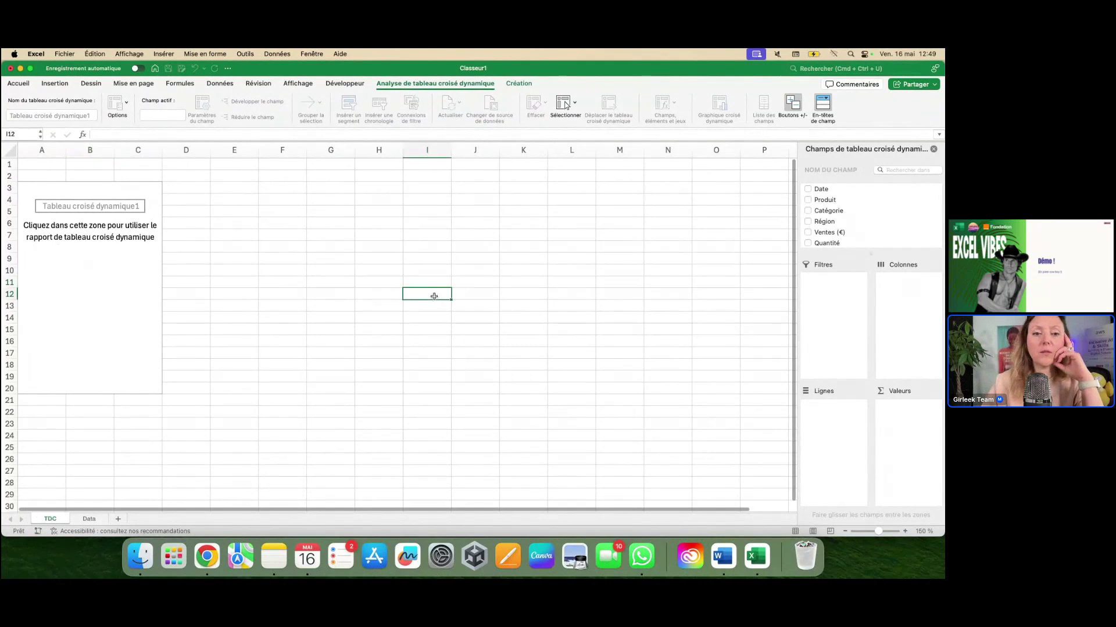
{"action": "left_click", "coordinate": [53, 292]}
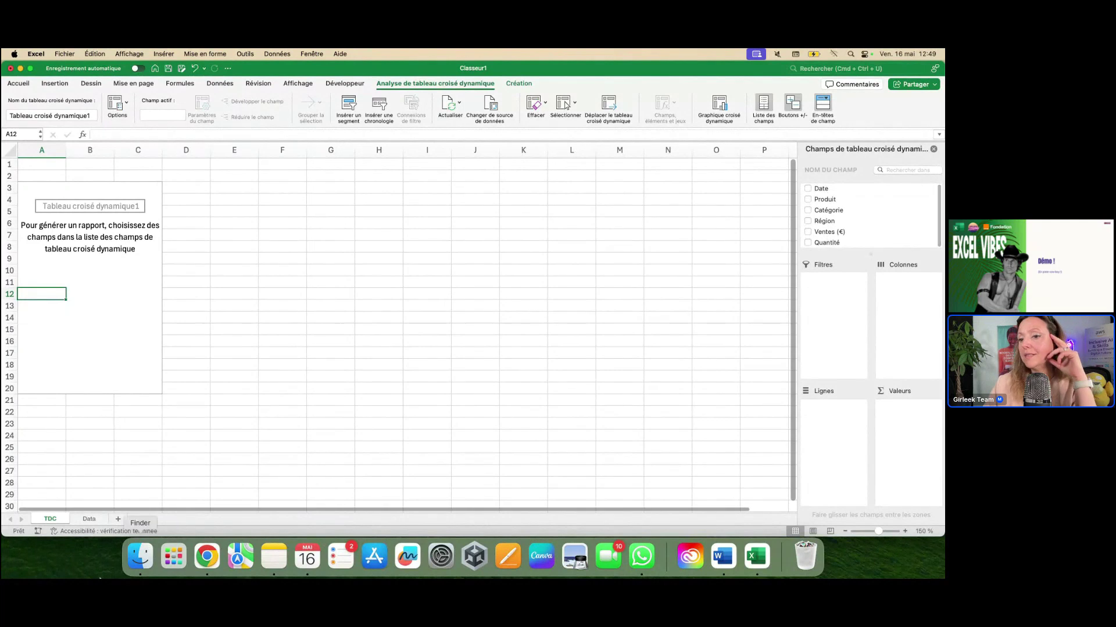
Step: Review the column headers in A1:F1 of the Data sheet, then return to the TDC sheet
{"action": "left_click", "coordinate": [88, 518]}
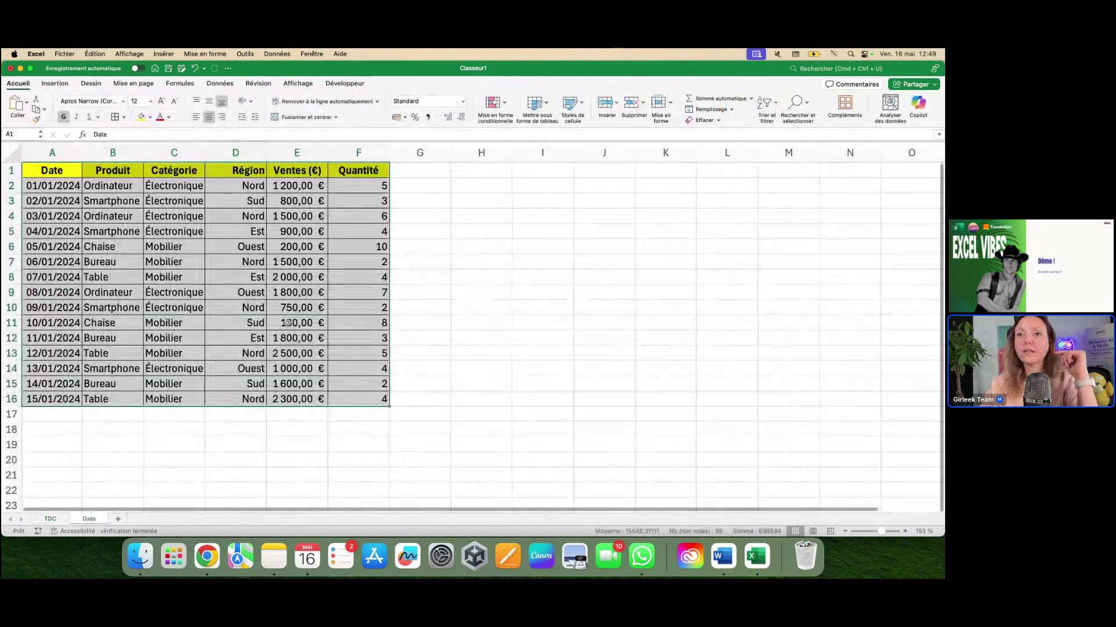
{"action": "left_click", "coordinate": [52, 170]}
{"action": "left_click_drag", "start_coordinate": [52, 170], "coordinate": [380, 172]}
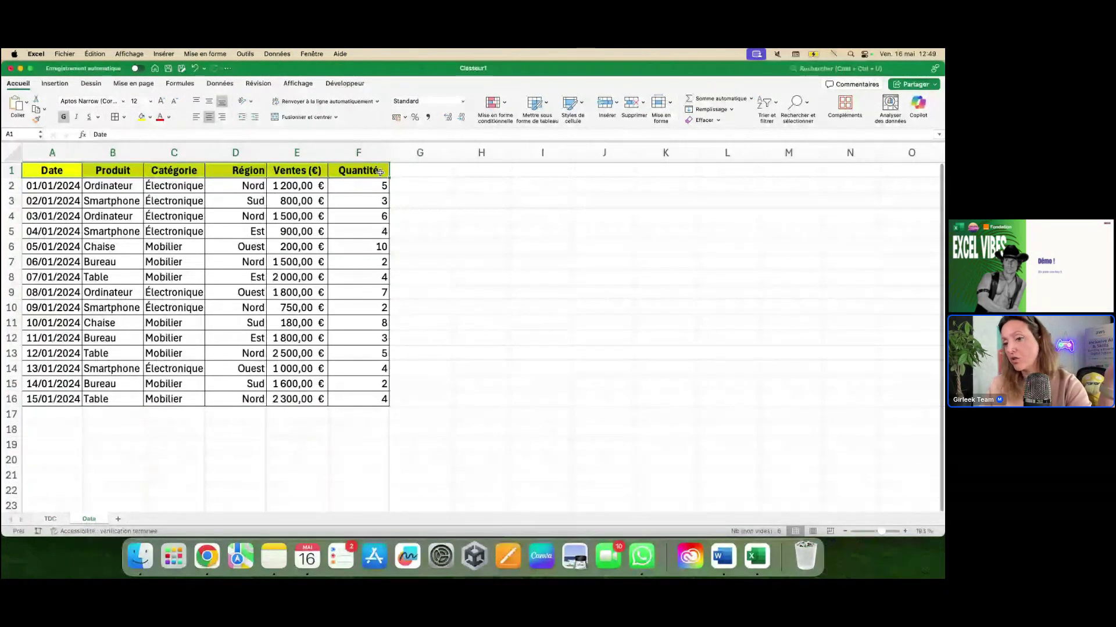
{"action": "left_click", "coordinate": [50, 519]}
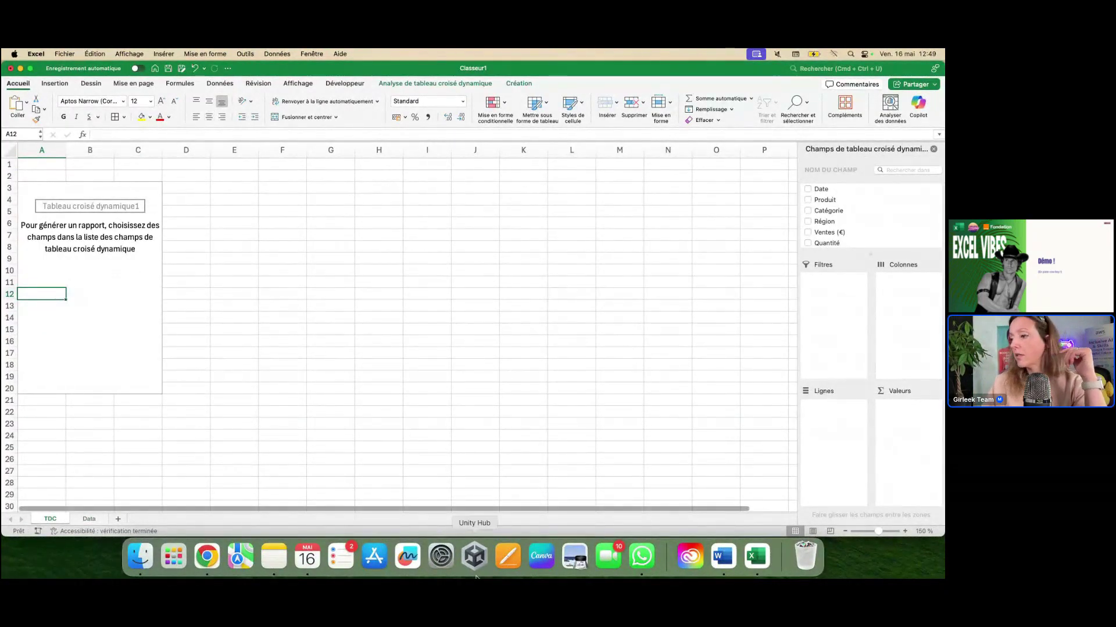
Step: Switch to Chrome and read the course's Partie 2 instructions on pivot field placement, including the enlarged example of the expected result
{"action": "left_click", "coordinate": [207, 557]}
{"action": "scroll", "coordinate": [584, 394], "scroll_direction": "up", "scroll_amount": 6}
{"action": "scroll", "coordinate": [584, 394], "scroll_direction": "down", "scroll_amount": 7}
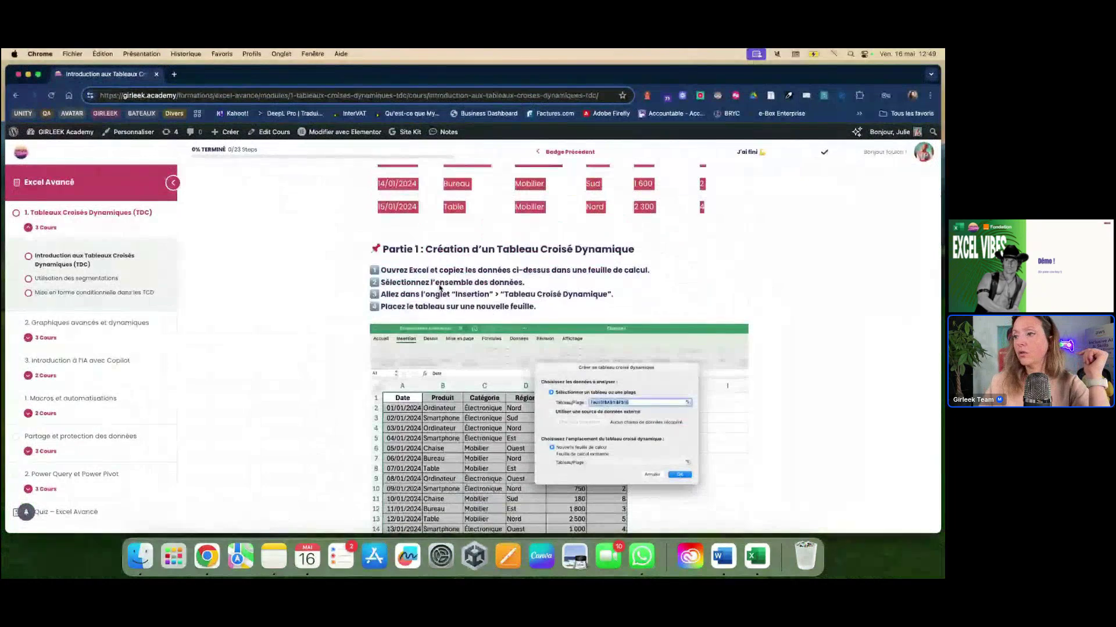
{"action": "scroll", "coordinate": [440, 287], "scroll_direction": "down", "scroll_amount": 5}
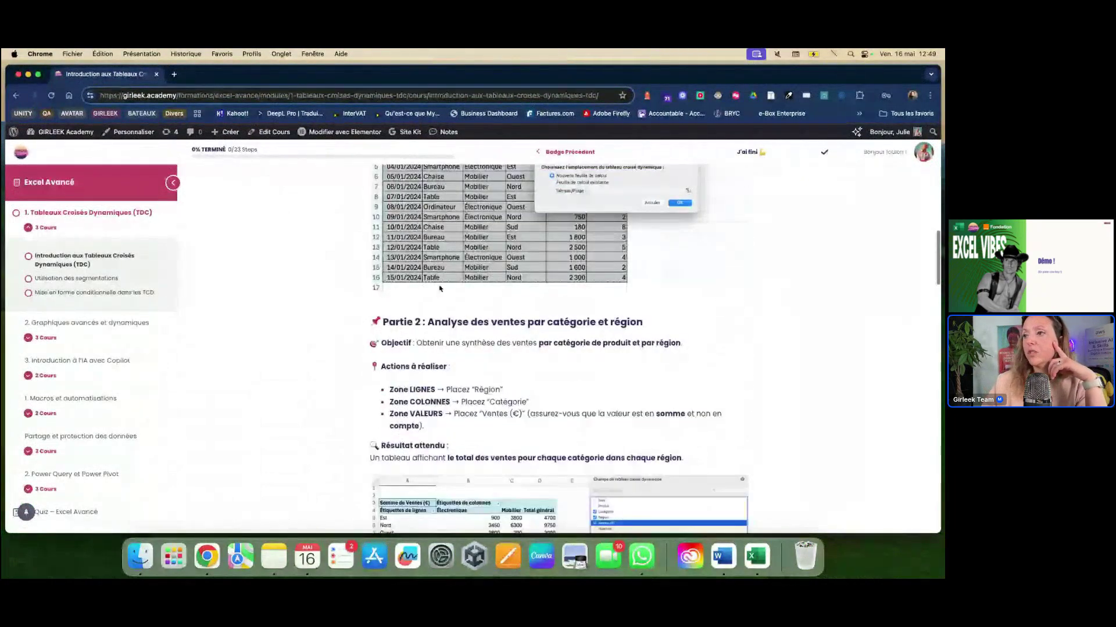
{"action": "scroll", "coordinate": [409, 337], "scroll_direction": "down", "scroll_amount": 1}
{"action": "scroll", "coordinate": [409, 337], "scroll_direction": "down", "scroll_amount": 3}
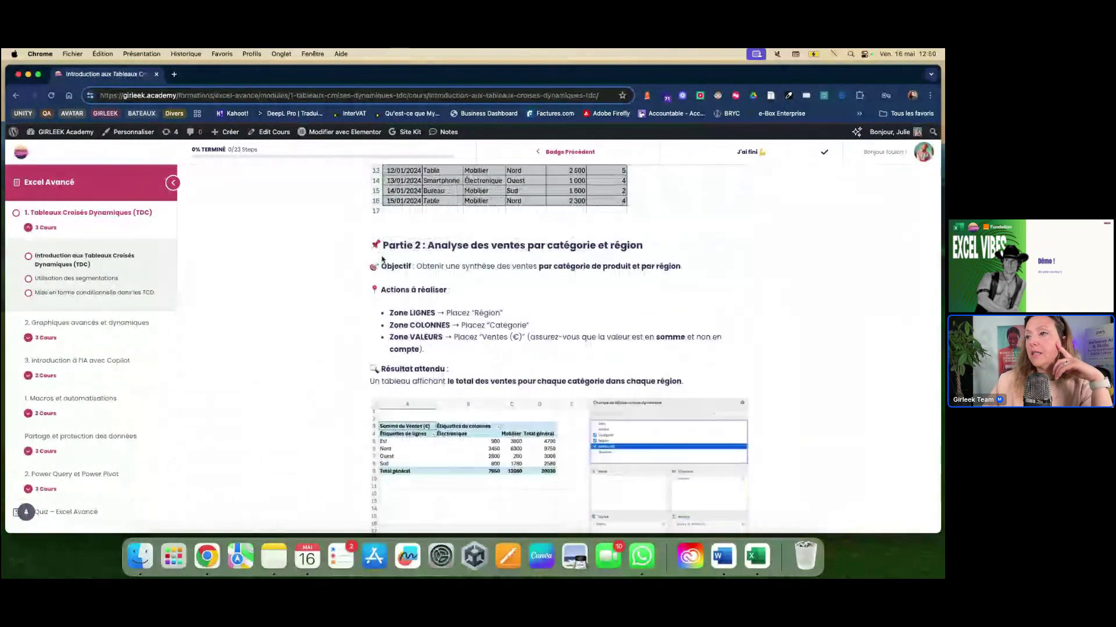
{"action": "left_click_drag", "start_coordinate": [433, 245], "coordinate": [735, 246]}
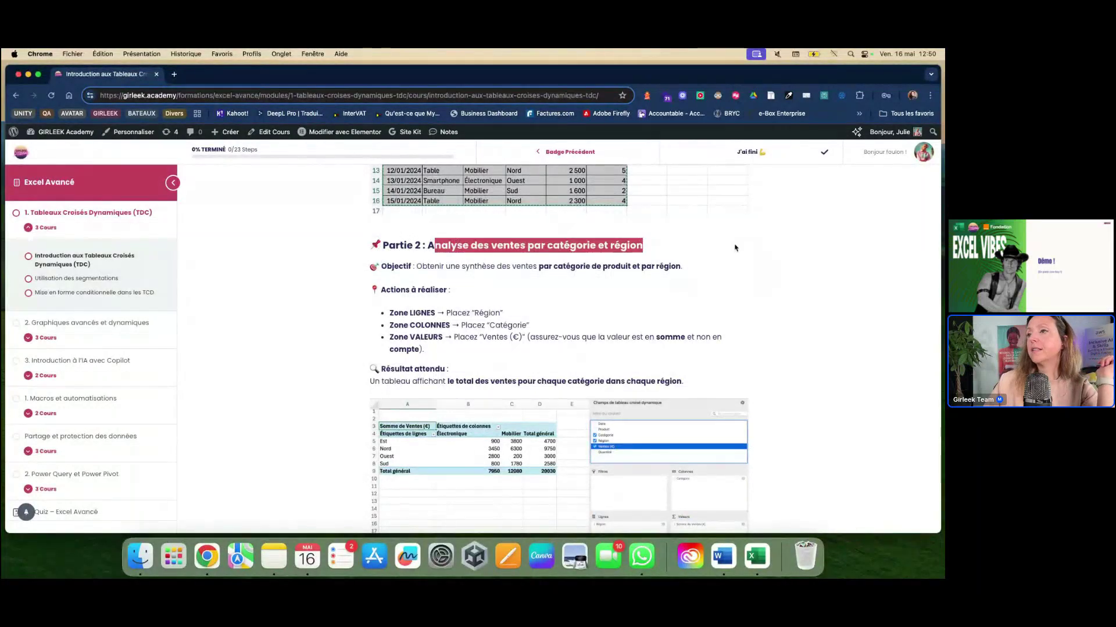
{"action": "scroll", "coordinate": [528, 373], "scroll_direction": "down", "scroll_amount": 2}
{"action": "scroll", "coordinate": [528, 373], "scroll_direction": "down", "scroll_amount": 1}
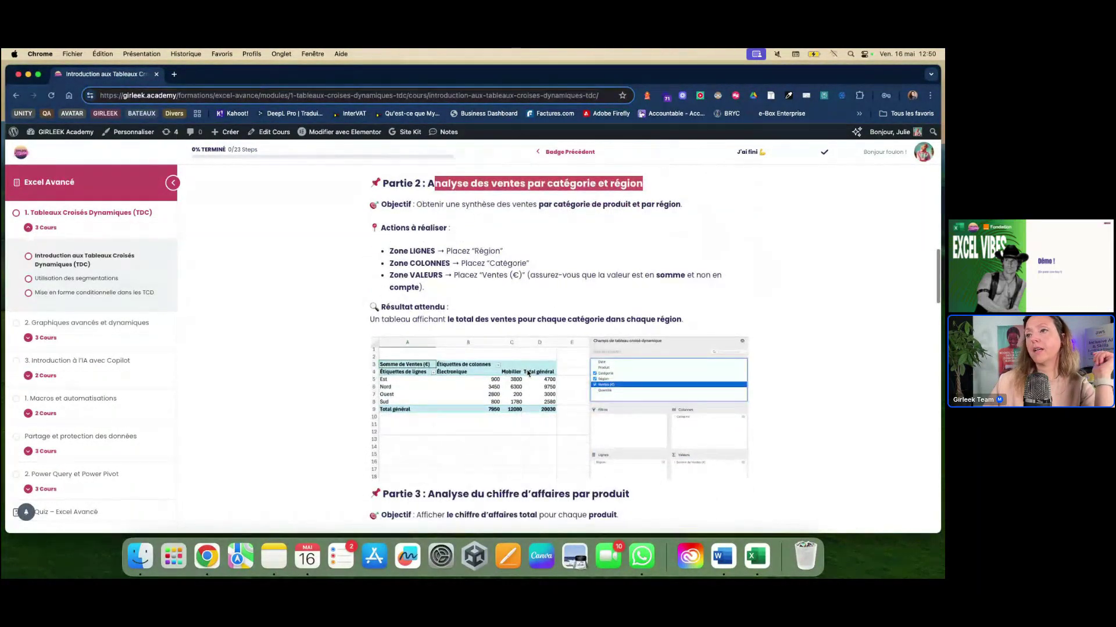
{"action": "left_click_drag", "start_coordinate": [390, 251], "coordinate": [577, 256]}
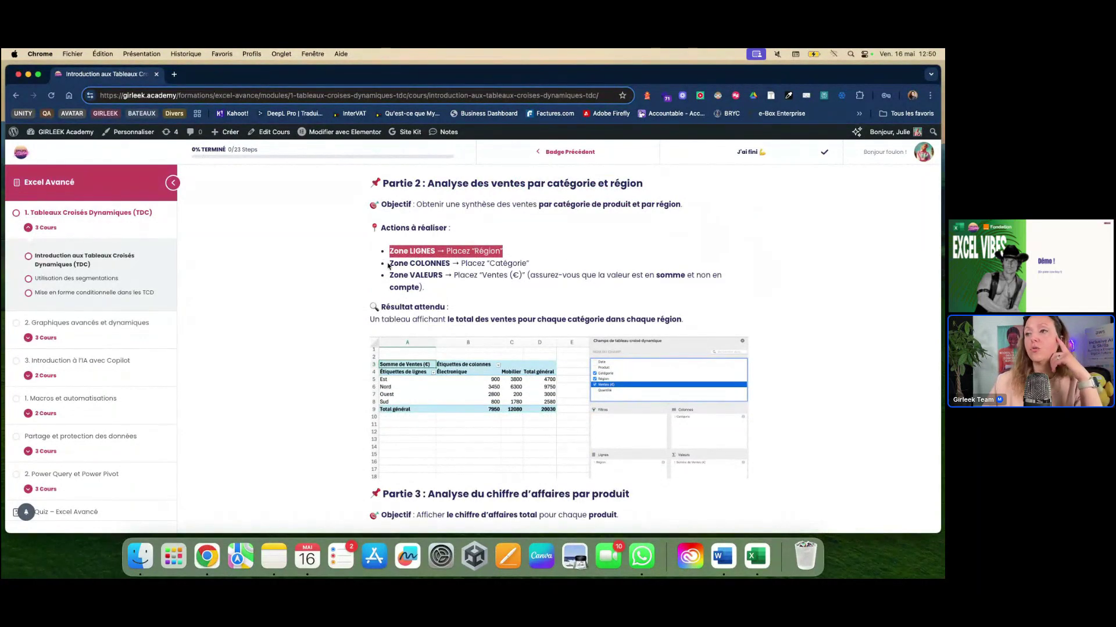
{"action": "left_click_drag", "start_coordinate": [388, 263], "coordinate": [579, 267]}
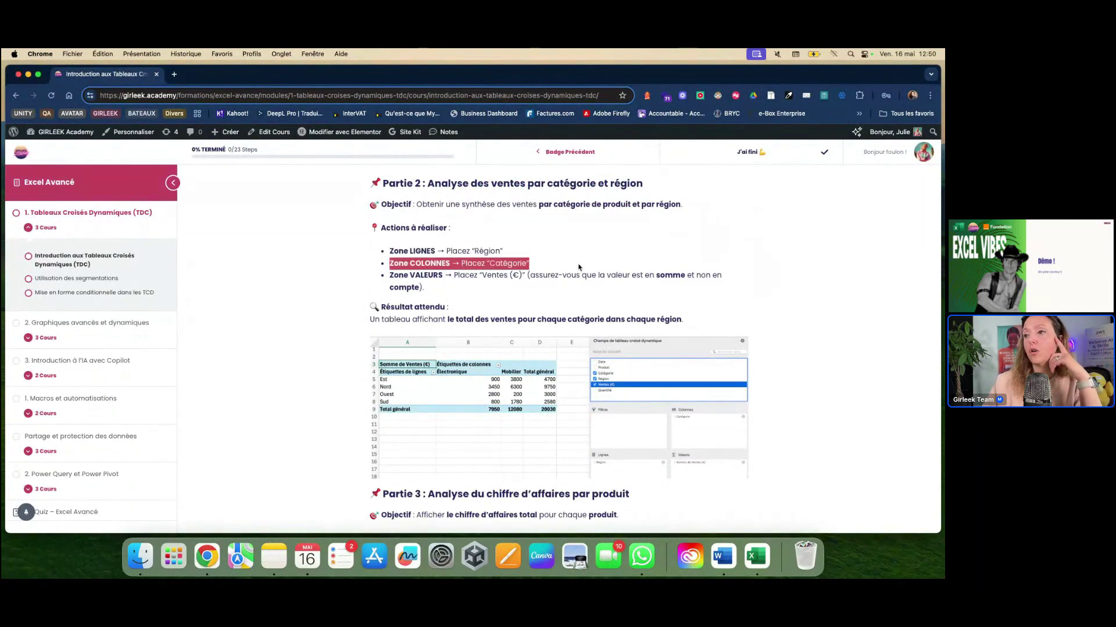
{"action": "left_click", "coordinate": [465, 341]}
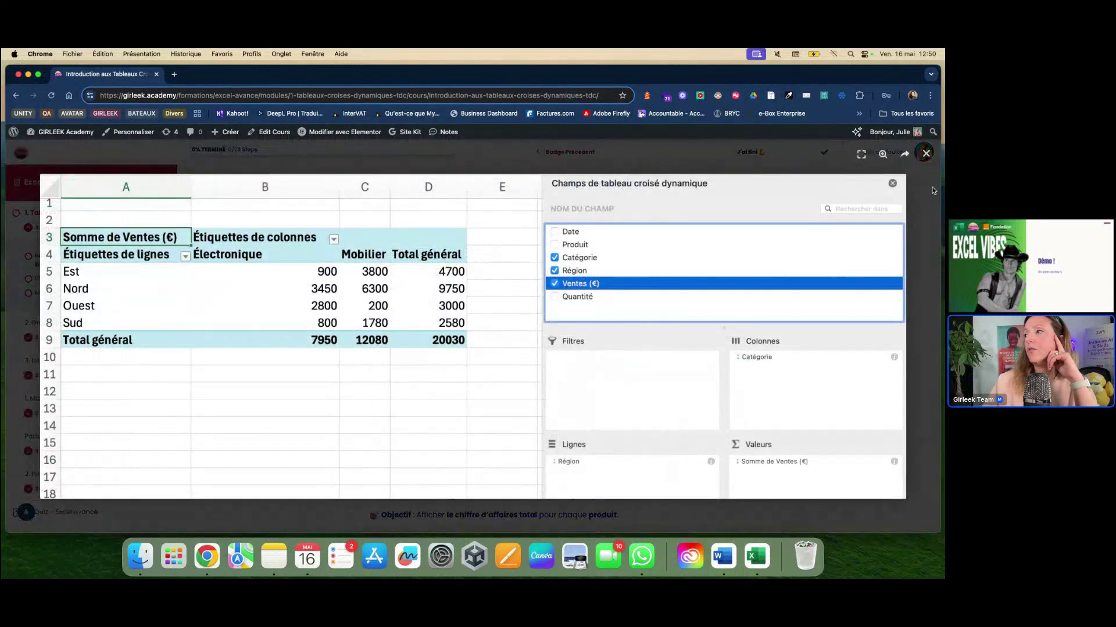
{"action": "left_click", "coordinate": [926, 151]}
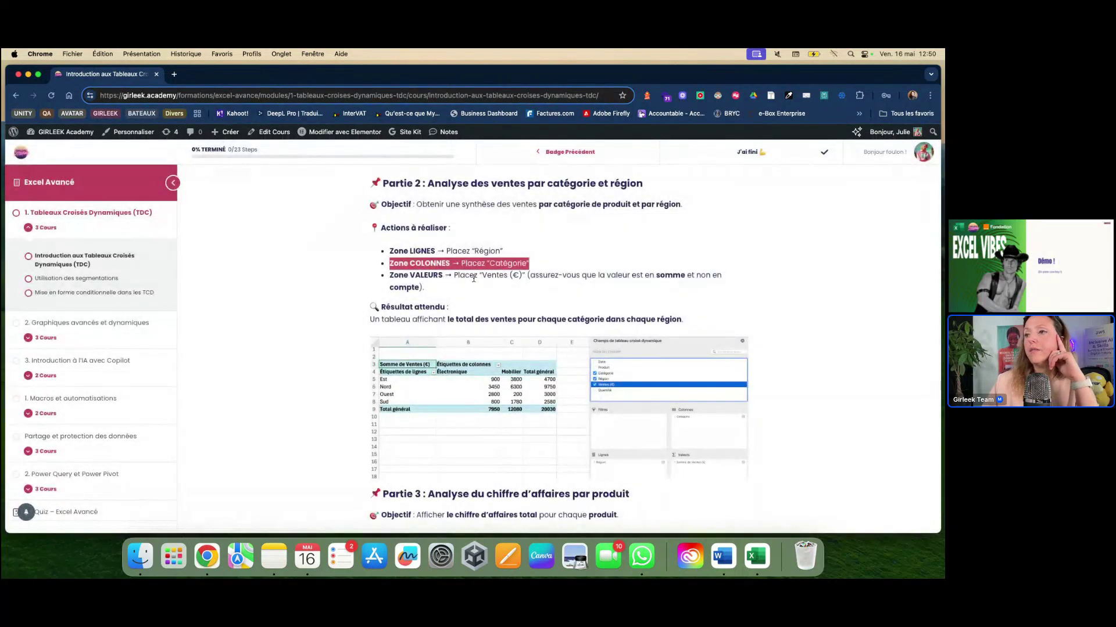
{"action": "left_click", "coordinate": [762, 568]}
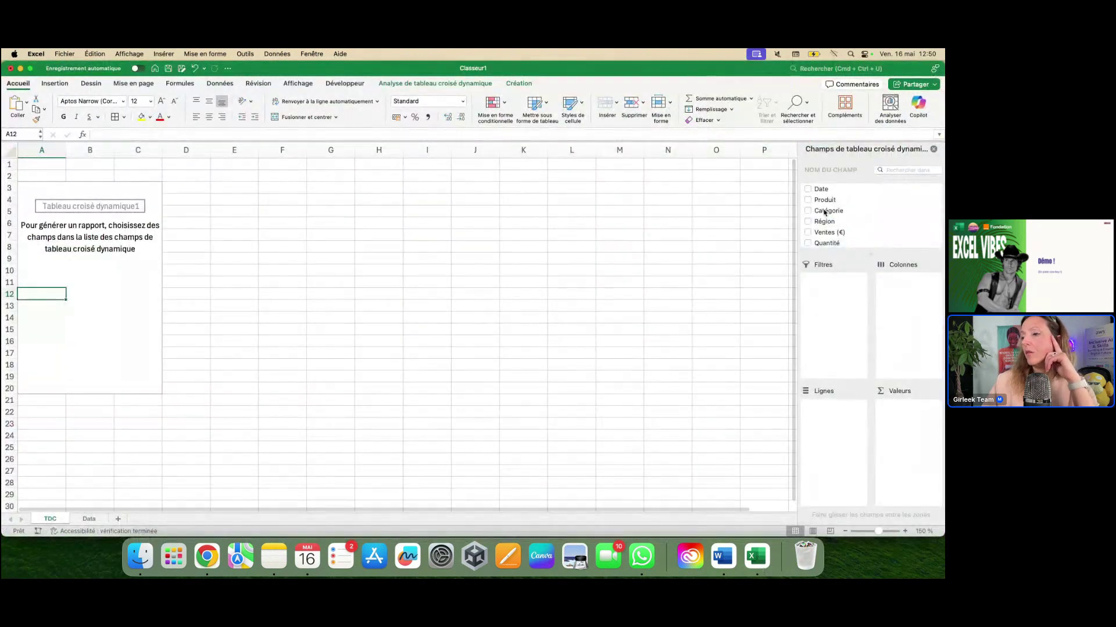
{"action": "left_click", "coordinate": [211, 572]}
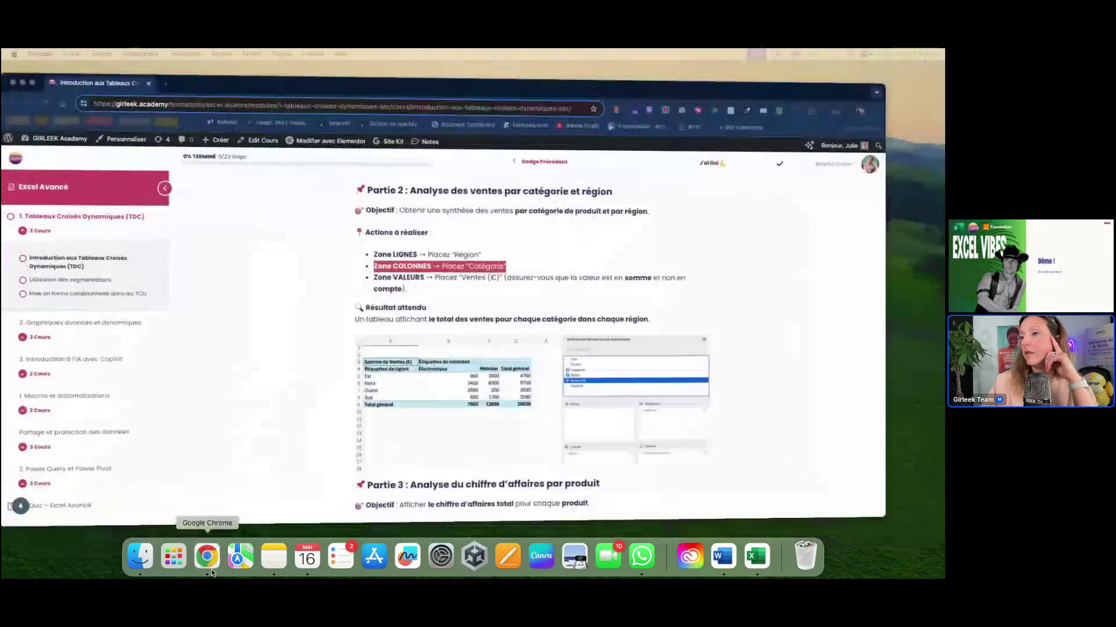
Step: Switch back to Excel and place Région in the pivot table's Lignes area and Catégorie in its Colonnes area
{"action": "left_click", "coordinate": [756, 564]}
{"action": "left_click_drag", "start_coordinate": [824, 221], "coordinate": [829, 440]}
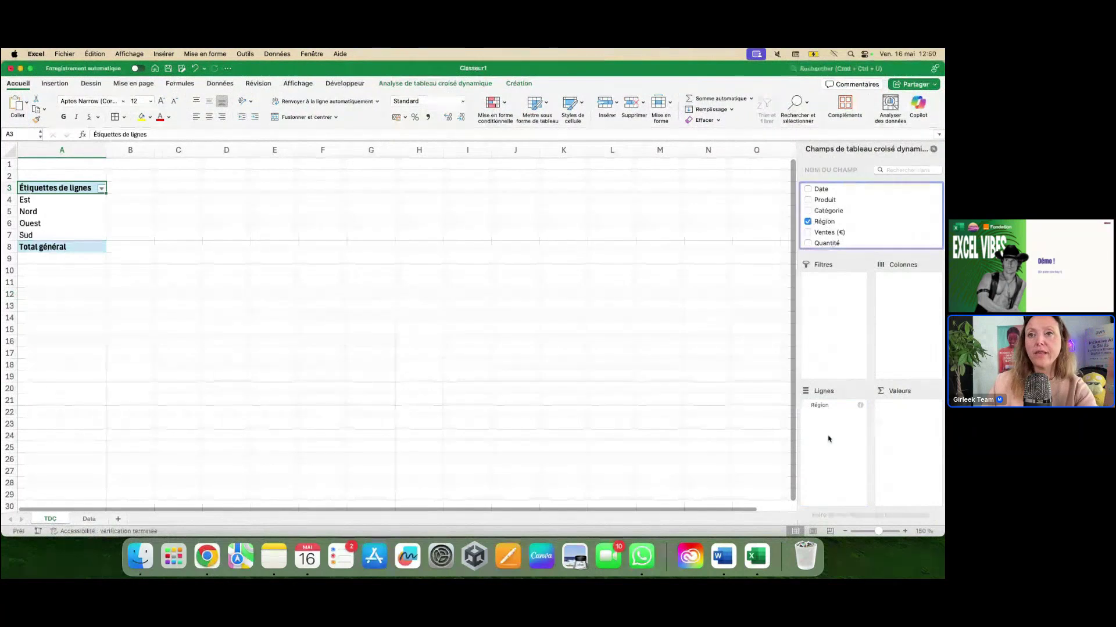
{"action": "scroll", "coordinate": [138, 332], "scroll_direction": "up", "scroll_amount": 3}
{"action": "scroll", "coordinate": [137, 332], "scroll_direction": "up", "scroll_amount": 5}
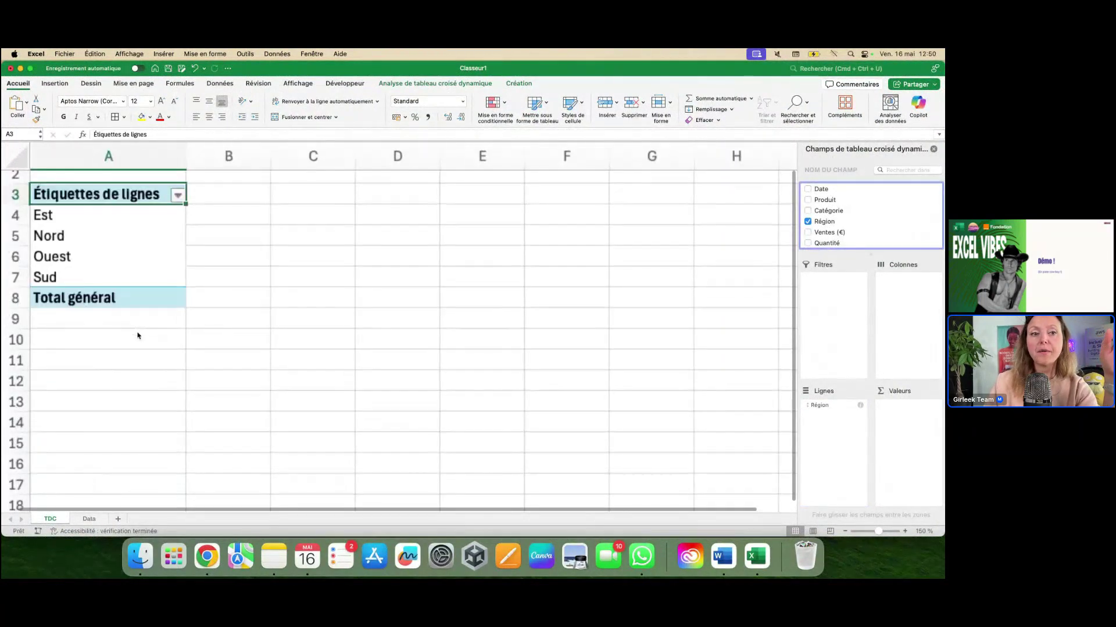
{"action": "scroll", "coordinate": [407, 433], "scroll_direction": "up", "scroll_amount": 1}
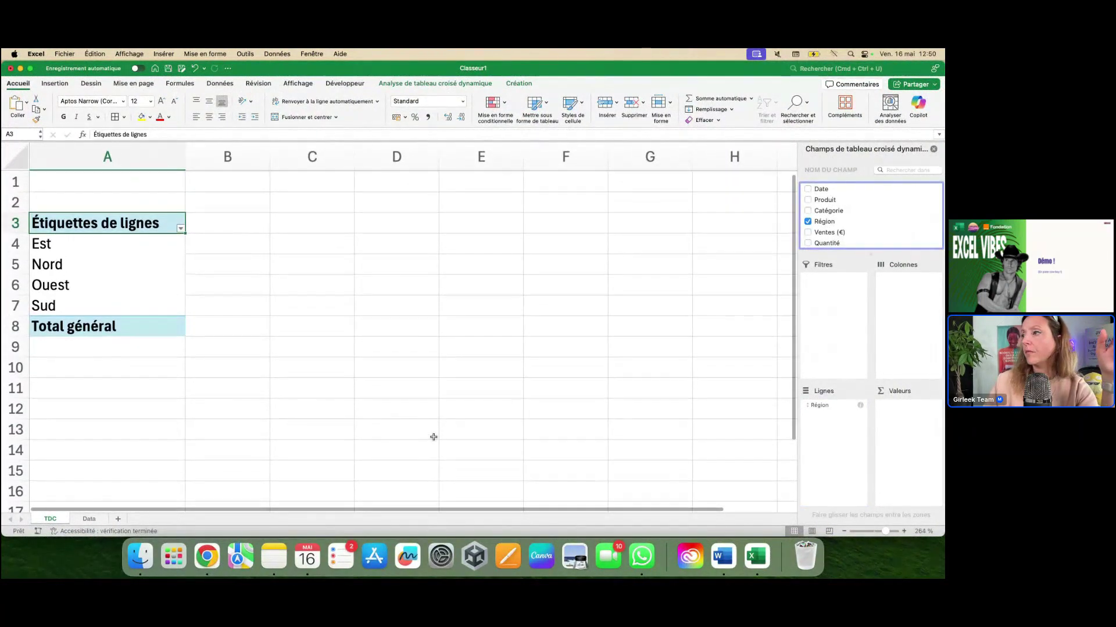
{"action": "left_click_drag", "start_coordinate": [836, 212], "coordinate": [895, 302]}
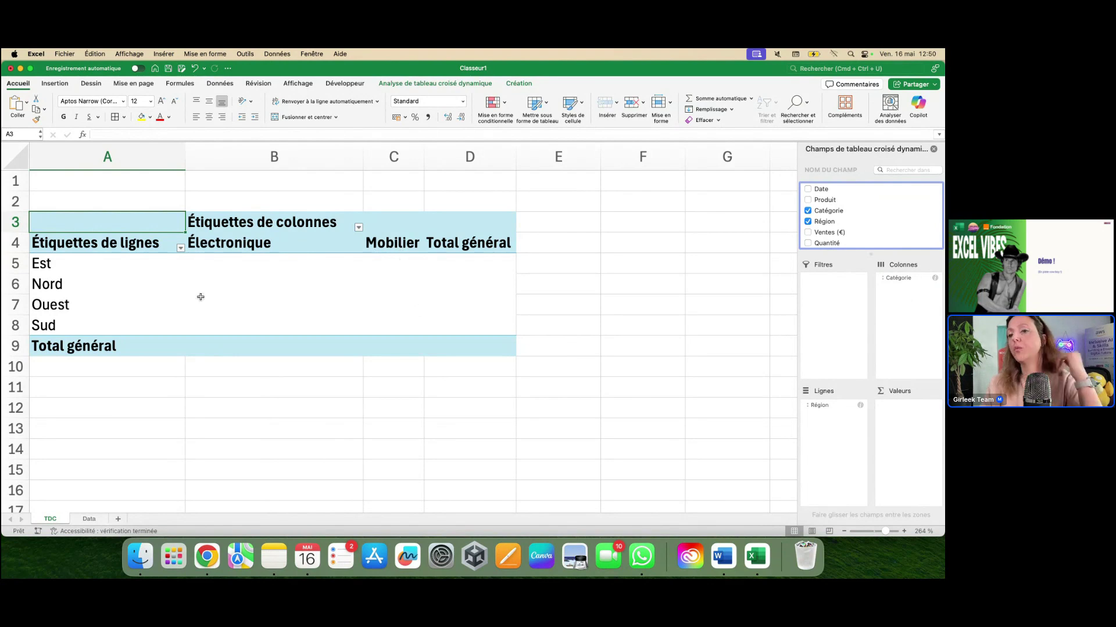
Step: Examine the Catégorie and Produit columns of the source table on the Data sheet
{"action": "left_click", "coordinate": [89, 520]}
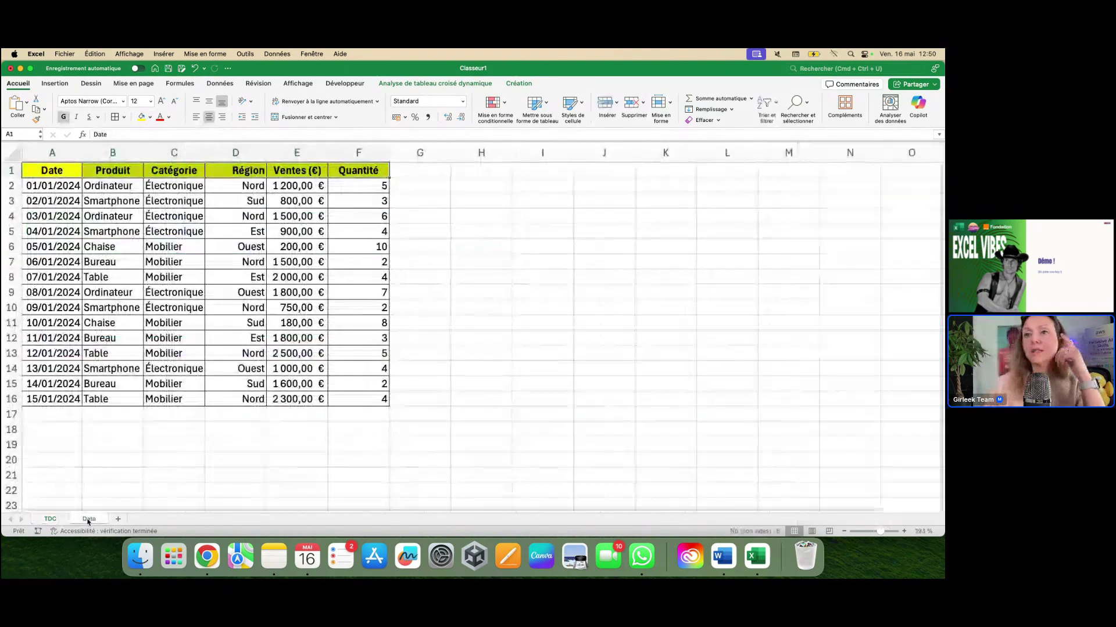
{"action": "left_click", "coordinate": [235, 228]}
{"action": "left_click", "coordinate": [187, 152]}
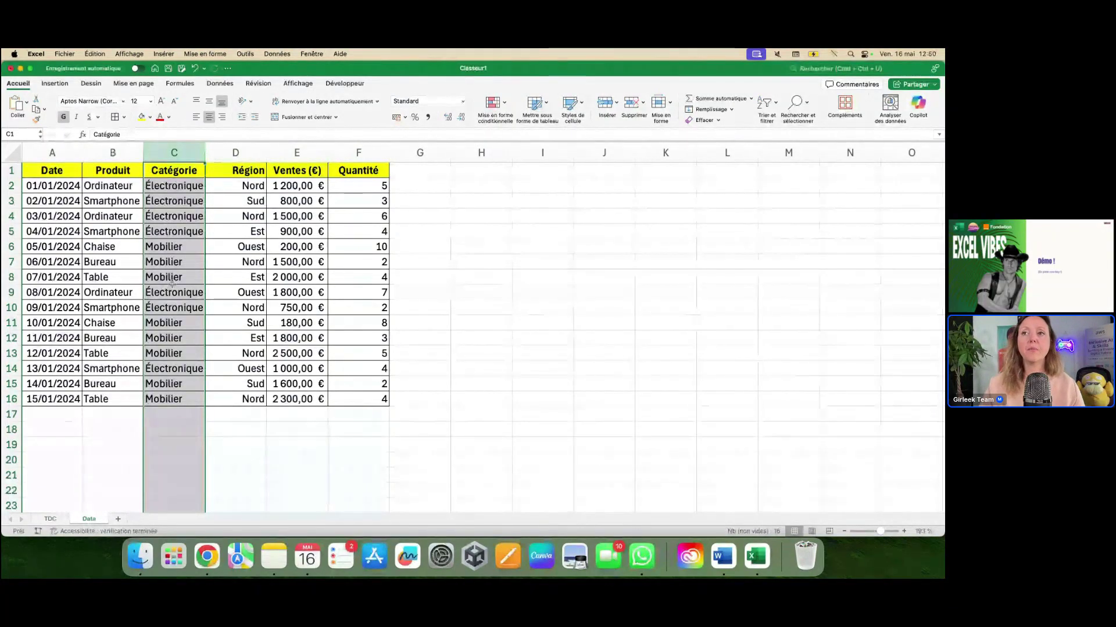
{"action": "left_click", "coordinate": [116, 153]}
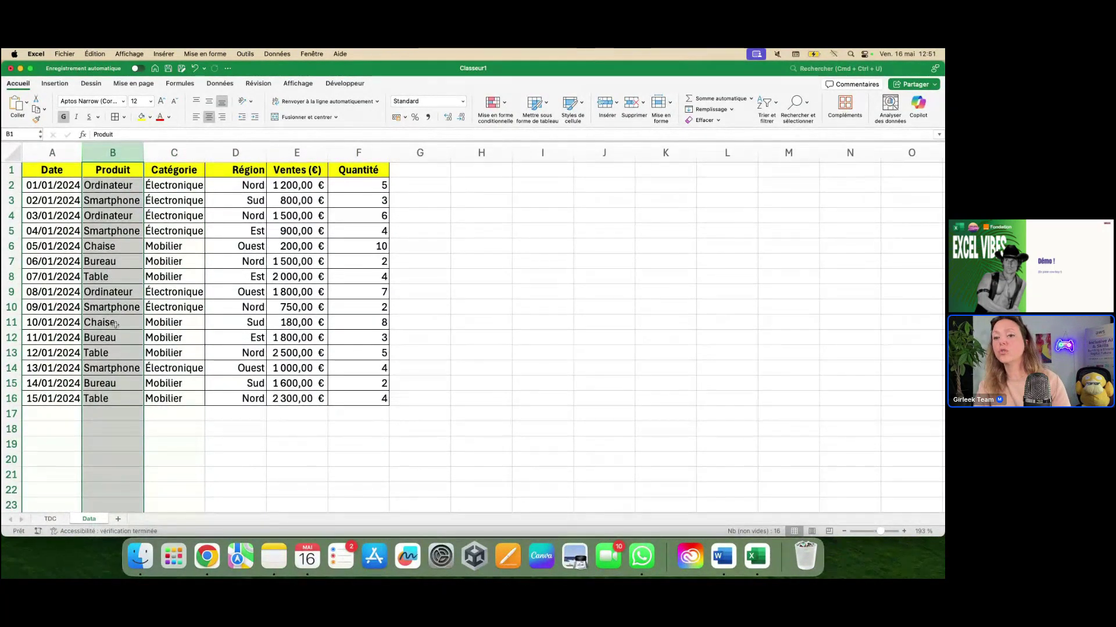
{"action": "scroll", "coordinate": [117, 407], "scroll_direction": "down", "scroll_amount": 1}
Step: Return to the TDC sheet and add Ventes (€) to the pivot table's Valeurs area as a sum
{"action": "left_click", "coordinate": [54, 518]}
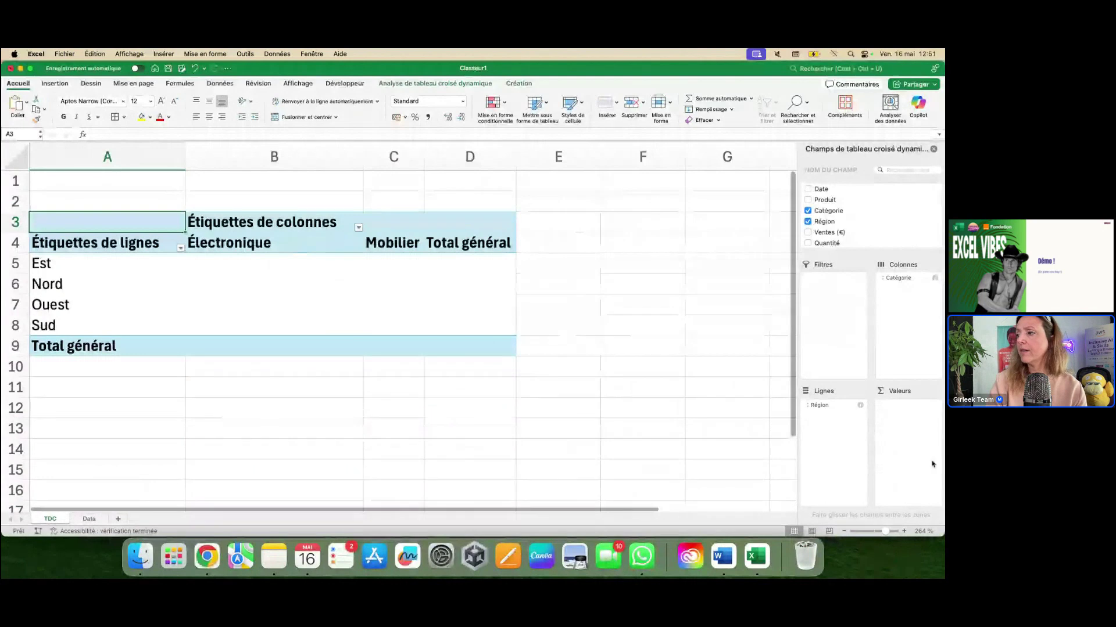
{"action": "left_click_drag", "start_coordinate": [828, 232], "coordinate": [894, 461]}
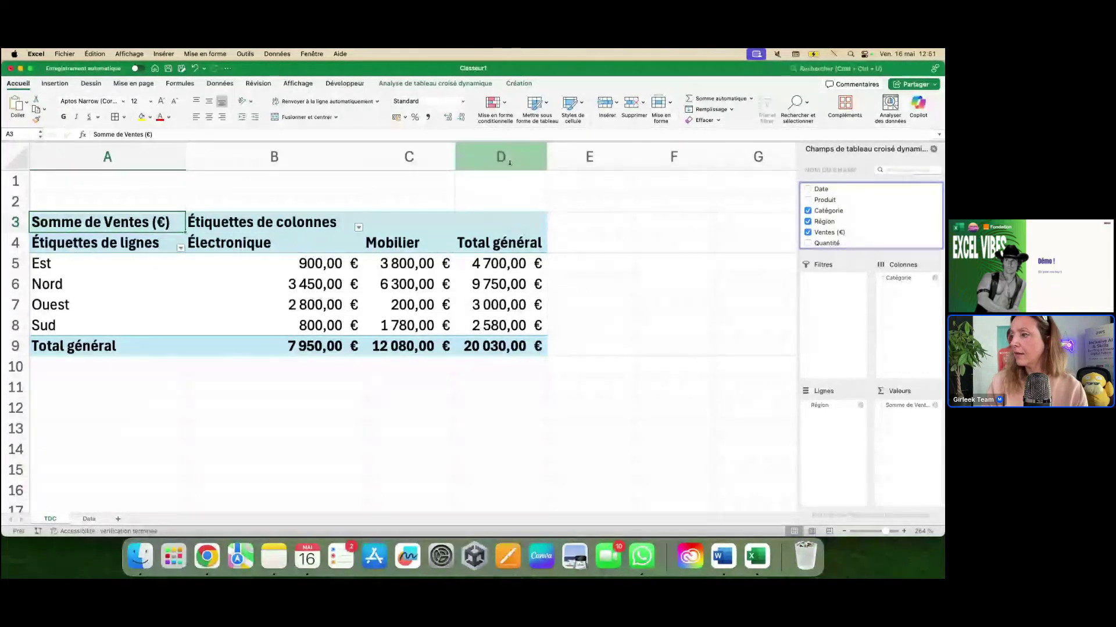
Step: Change the calculation of the Ventes (€) value field in the pivot table from sum to Nombre
{"action": "left_click", "coordinate": [934, 408]}
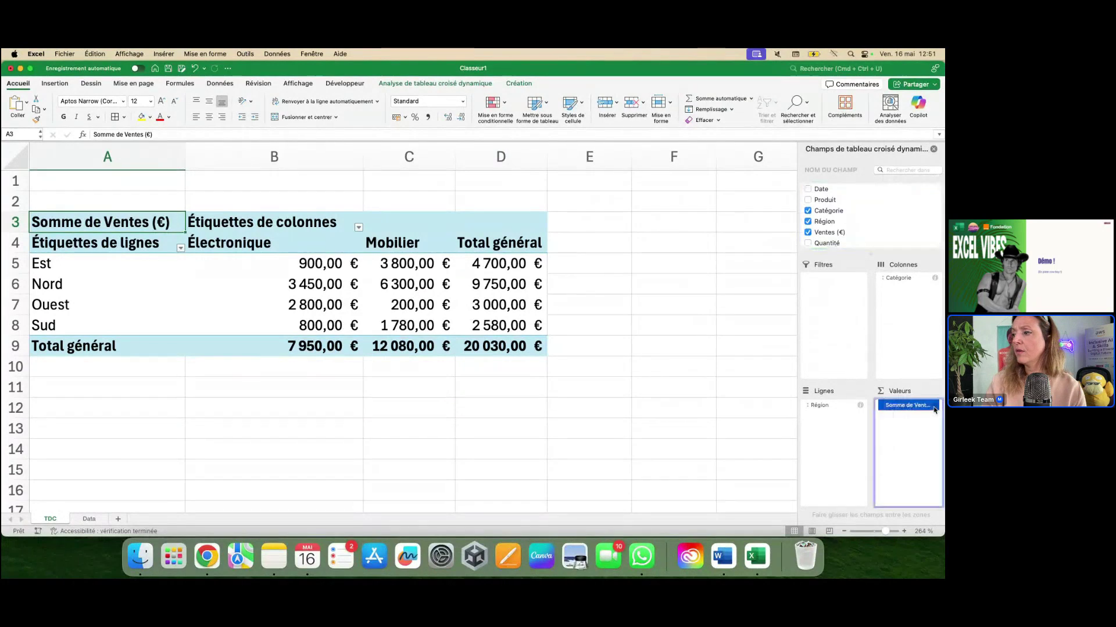
{"action": "left_click", "coordinate": [934, 408]}
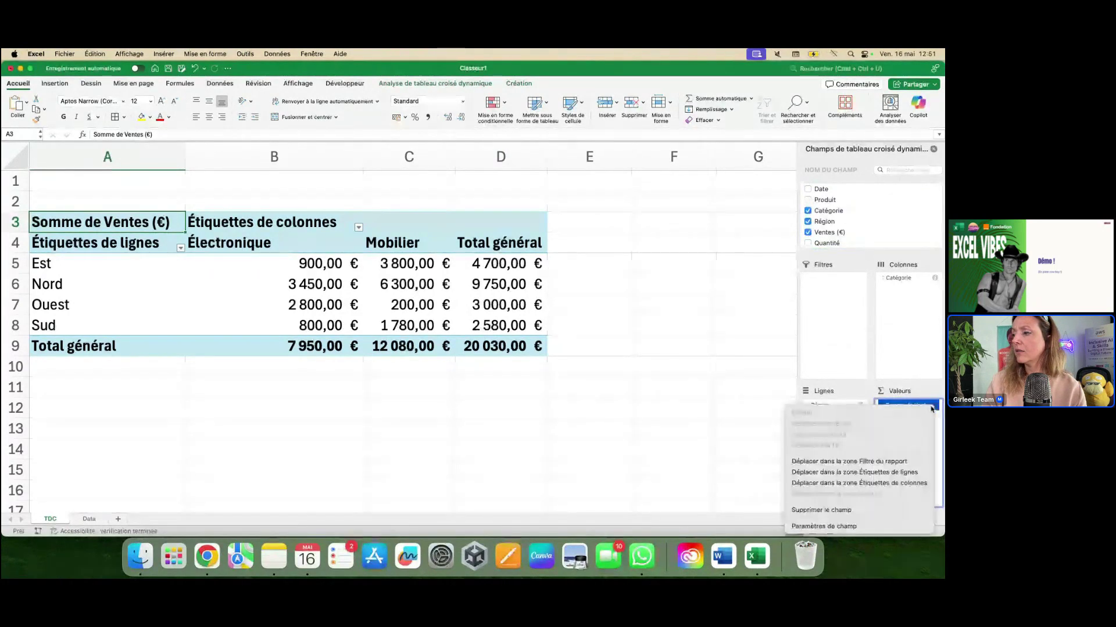
{"action": "left_click", "coordinate": [818, 530]}
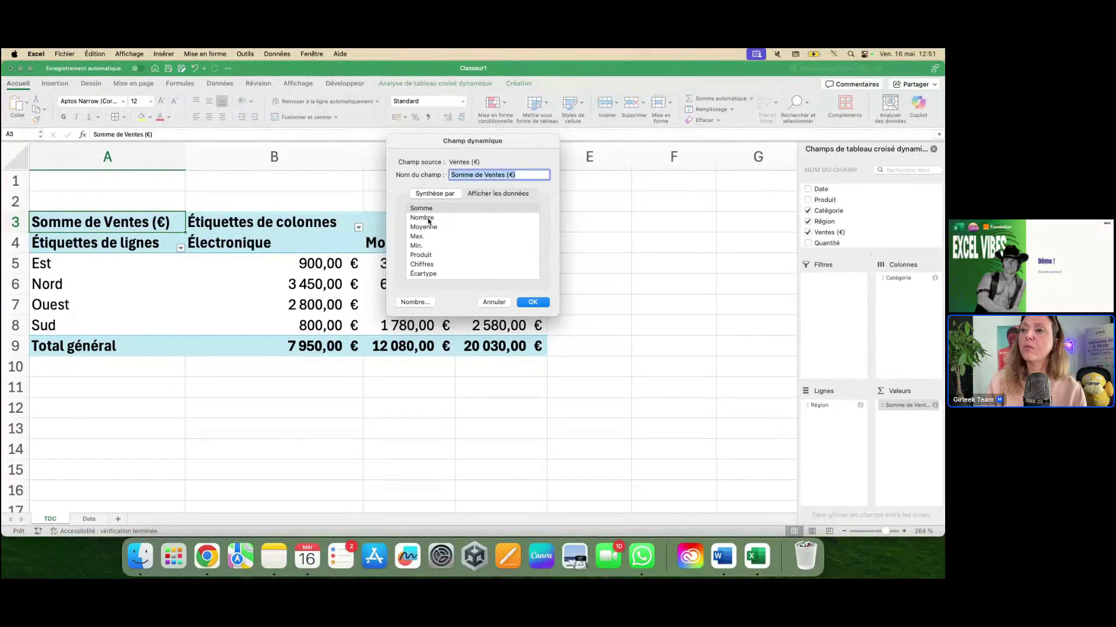
{"action": "left_click", "coordinate": [423, 218]}
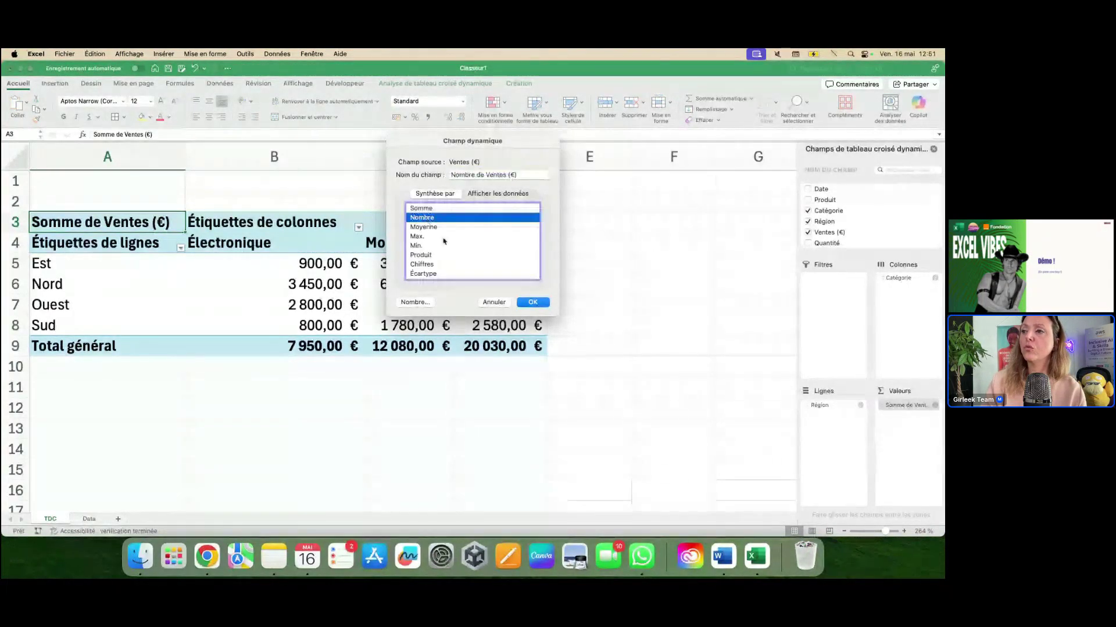
{"action": "left_click", "coordinate": [532, 302]}
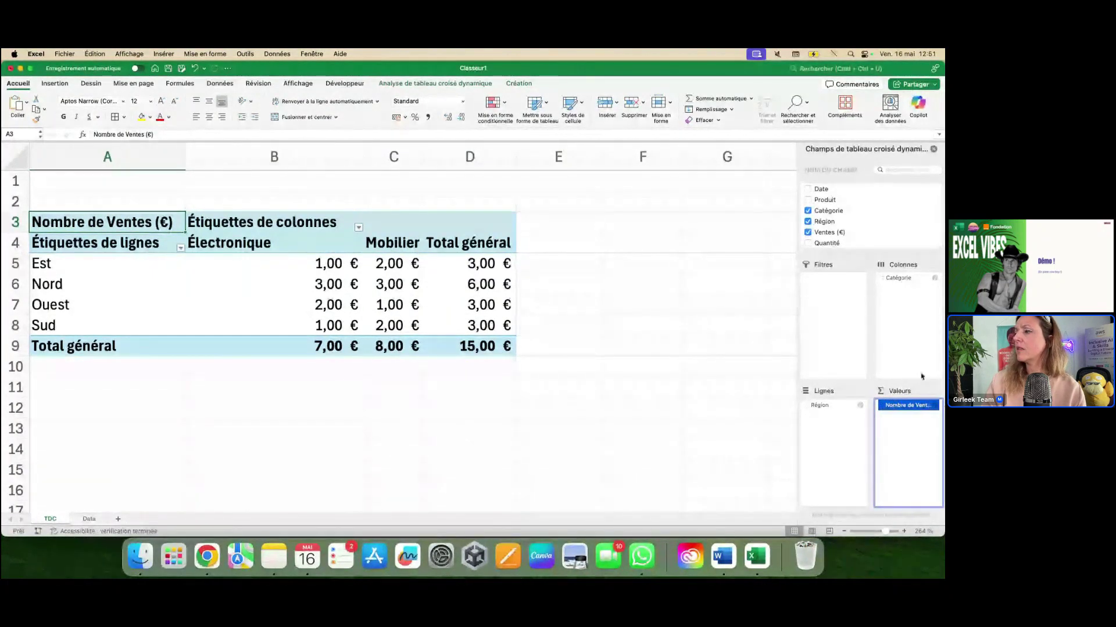
Step: Set the Ventes (€) value field back to being summarised by Somme
{"action": "right_click", "coordinate": [893, 409]}
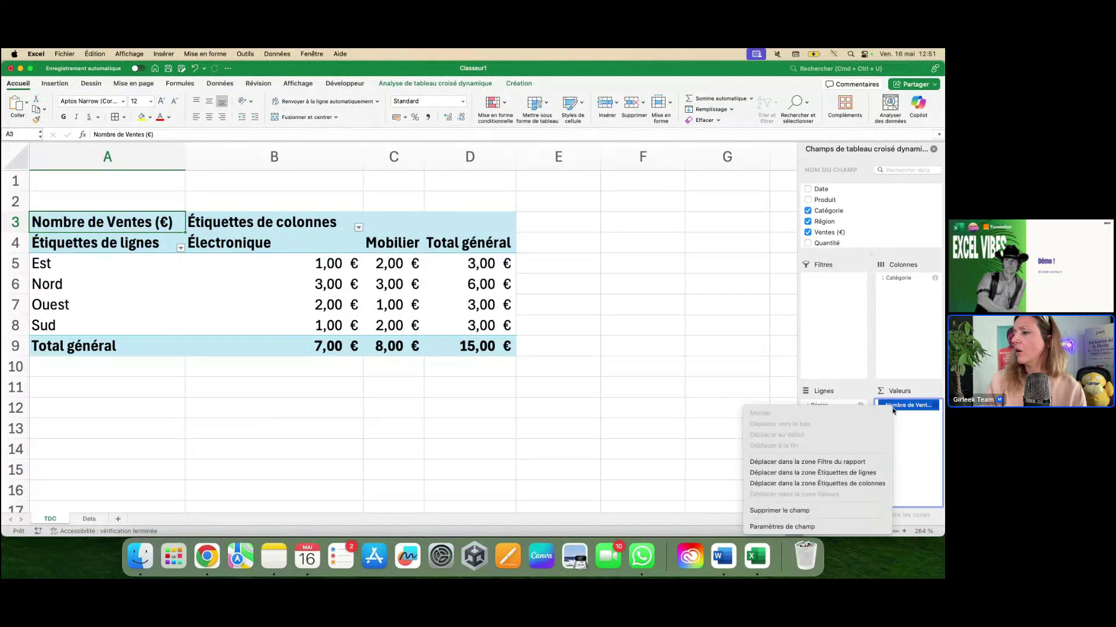
{"action": "left_click", "coordinate": [782, 527]}
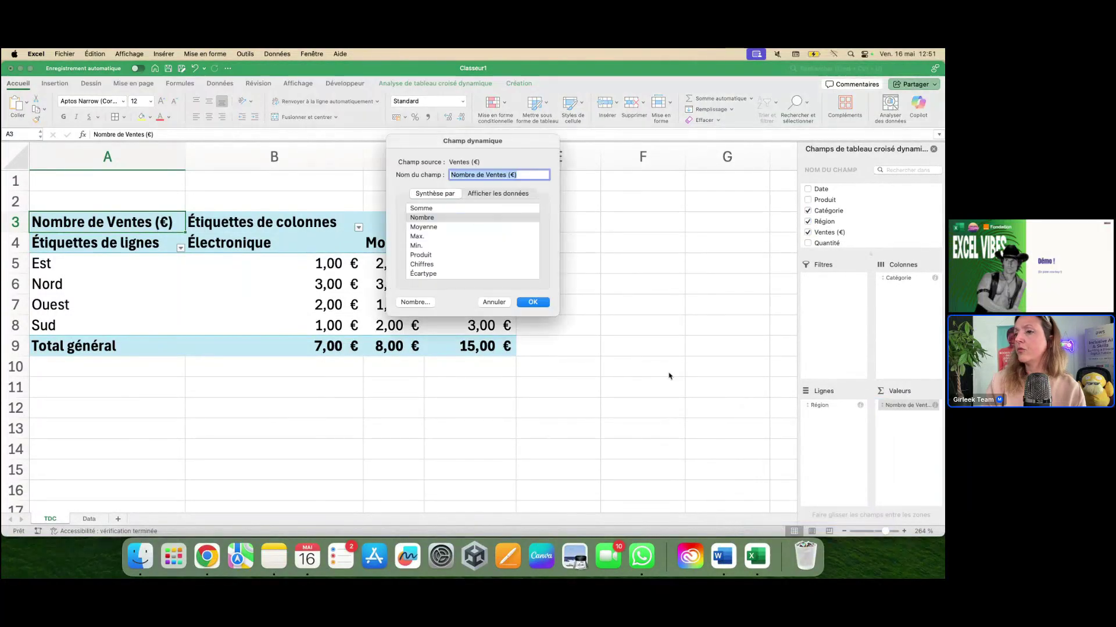
{"action": "left_click", "coordinate": [431, 209]}
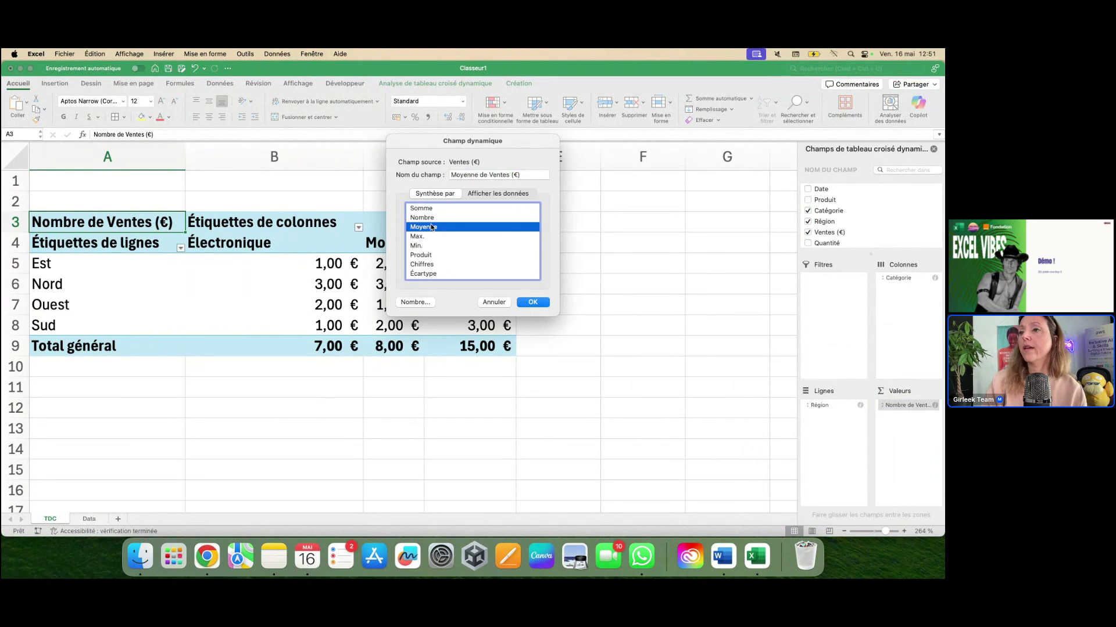
{"action": "left_click", "coordinate": [533, 303]}
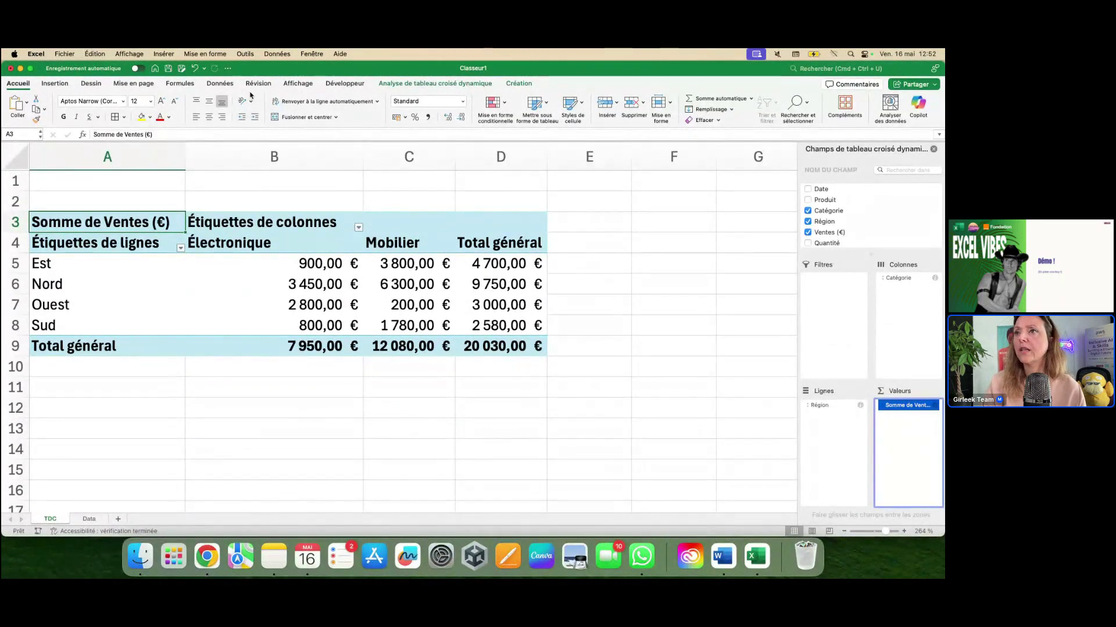
Step: Try out light pivot table styles, including the green one with outlined borders
{"action": "left_click", "coordinate": [342, 83]}
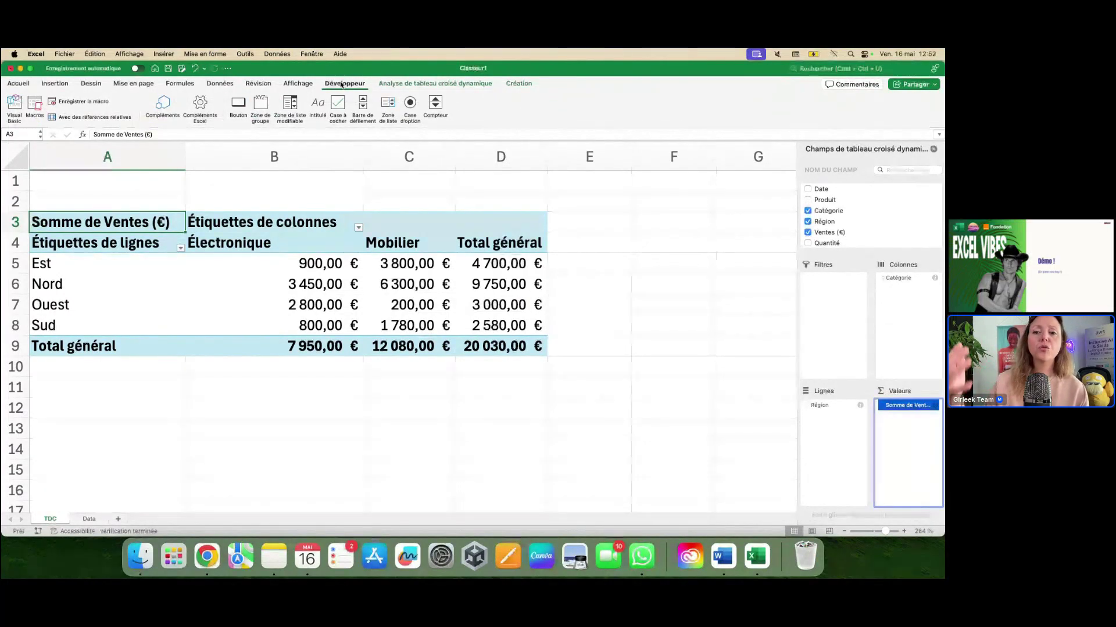
{"action": "left_click", "coordinate": [433, 84]}
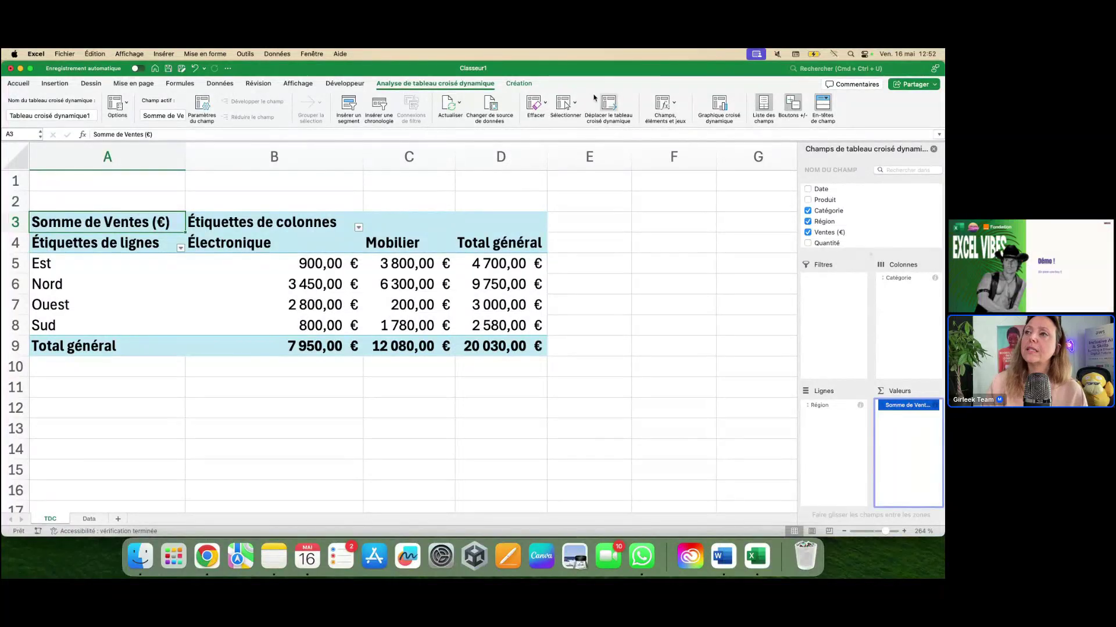
{"action": "left_click", "coordinate": [520, 84]}
{"action": "left_click", "coordinate": [405, 108]}
{"action": "left_click", "coordinate": [478, 118]}
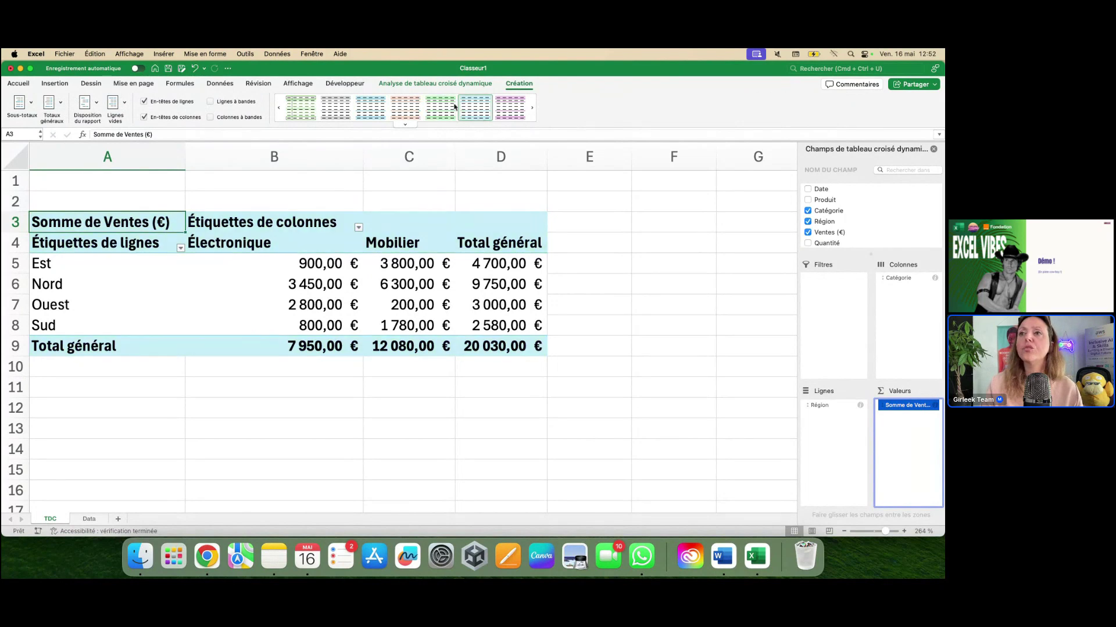
{"action": "left_click", "coordinate": [313, 110]}
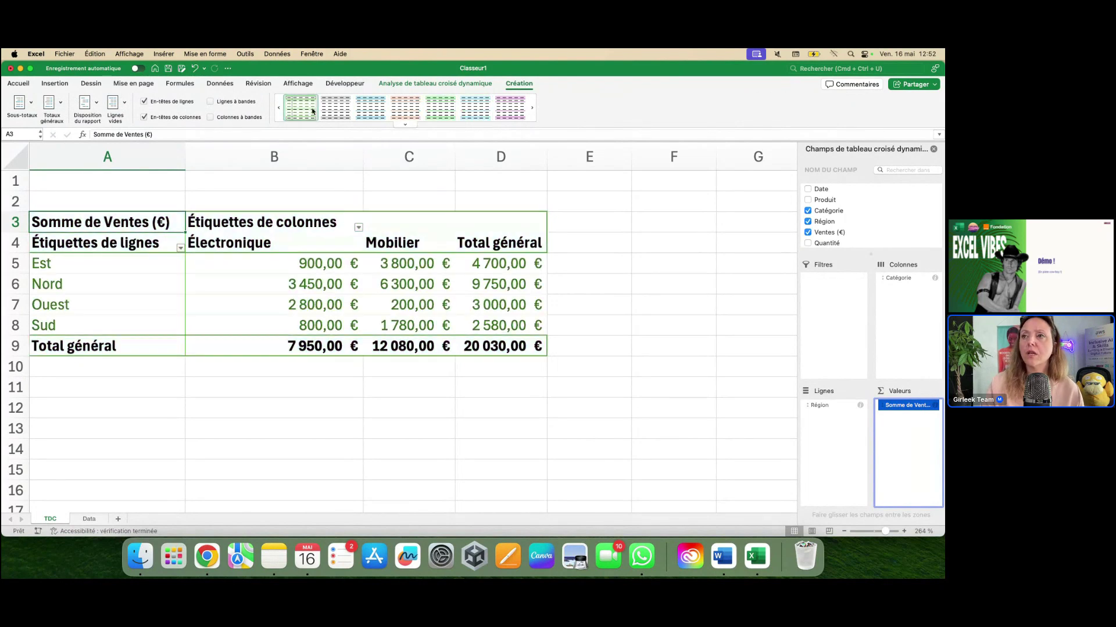
Step: Apply the purple medium style with a solid purple header to the pivot table
{"action": "left_click", "coordinate": [531, 108]}
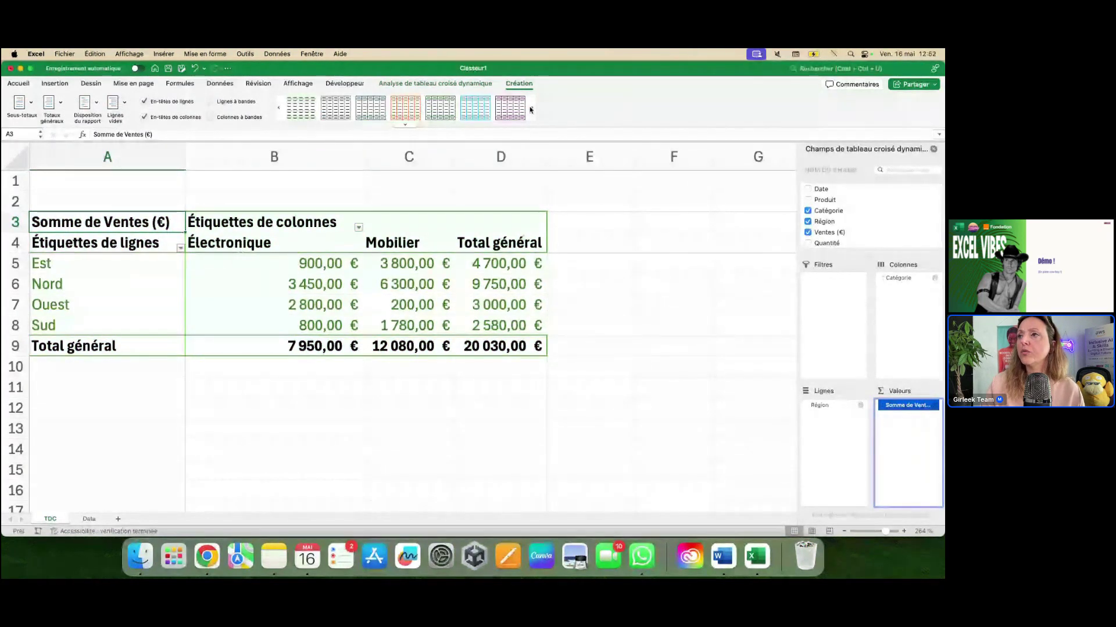
{"action": "left_click", "coordinate": [405, 124]}
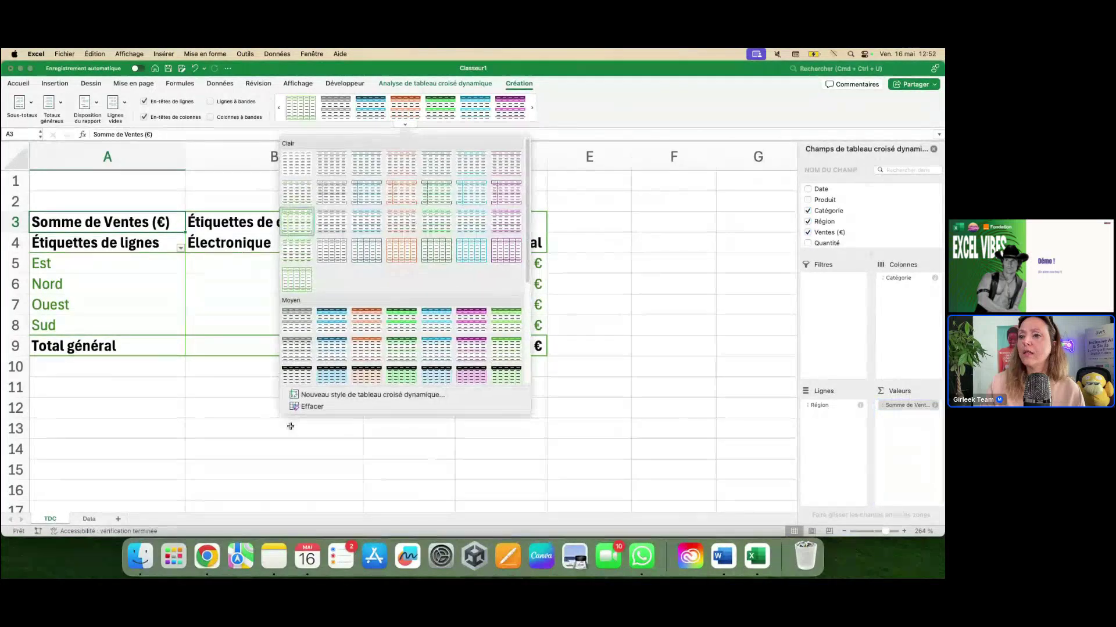
{"action": "scroll", "coordinate": [343, 356], "scroll_direction": "down", "scroll_amount": 2}
{"action": "left_click", "coordinate": [466, 300]}
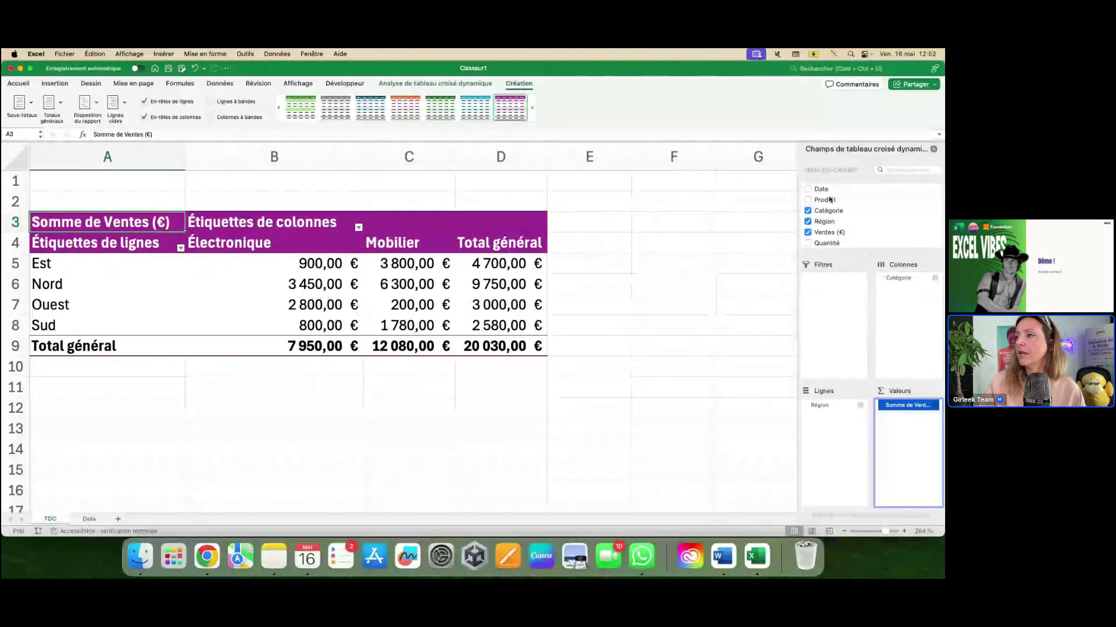
Step: Add the Produit field to the pivot table's Filtres area and select the filter row above the table
{"action": "left_click_drag", "start_coordinate": [825, 200], "coordinate": [836, 306]}
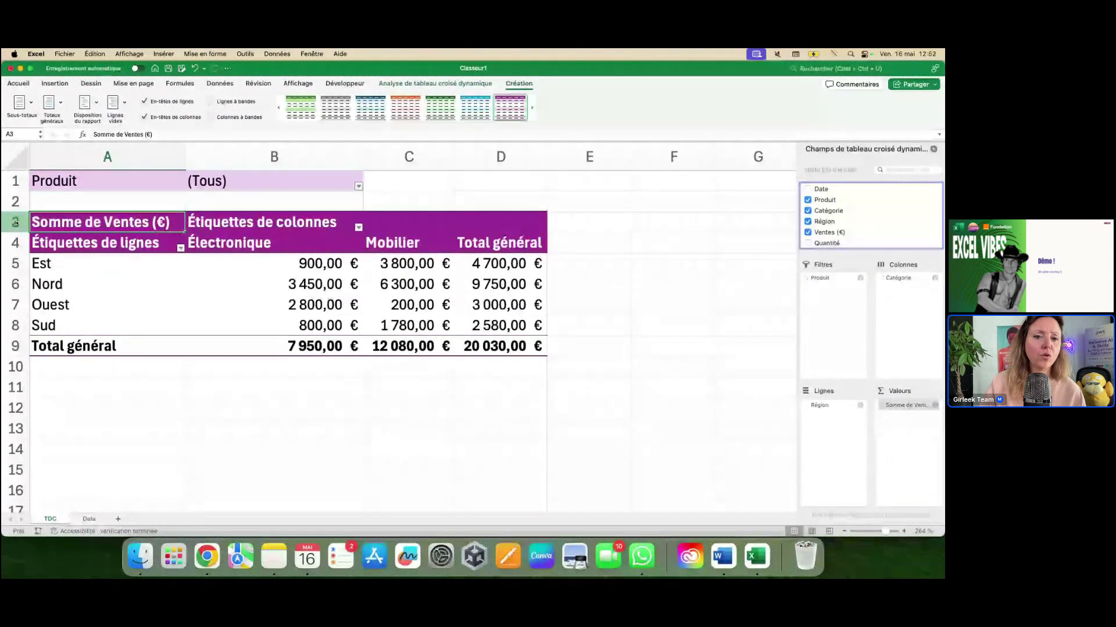
{"action": "left_click", "coordinate": [15, 180]}
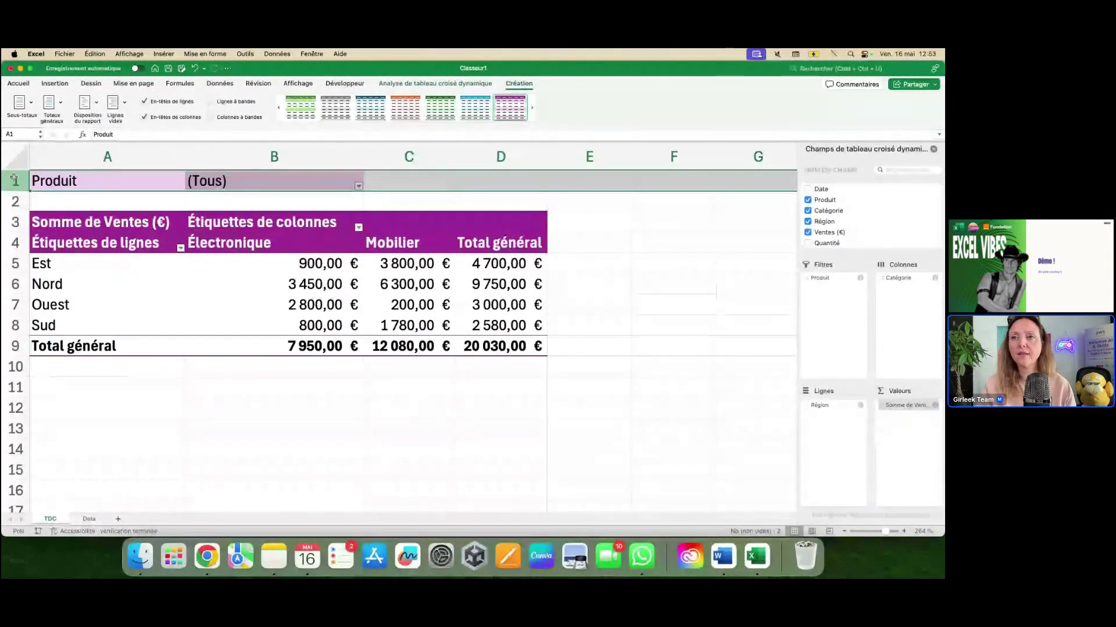
Step: Use the Produit report filter to show only Bureau in the pivot table
{"action": "left_click", "coordinate": [358, 186]}
{"action": "left_click", "coordinate": [388, 171]}
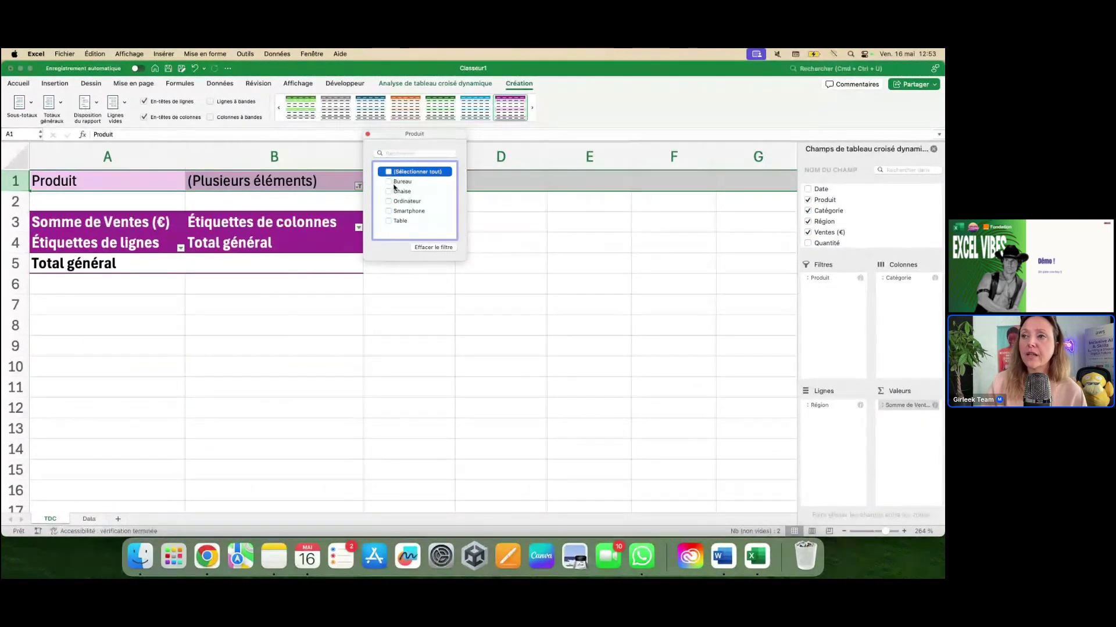
{"action": "left_click", "coordinate": [389, 182]}
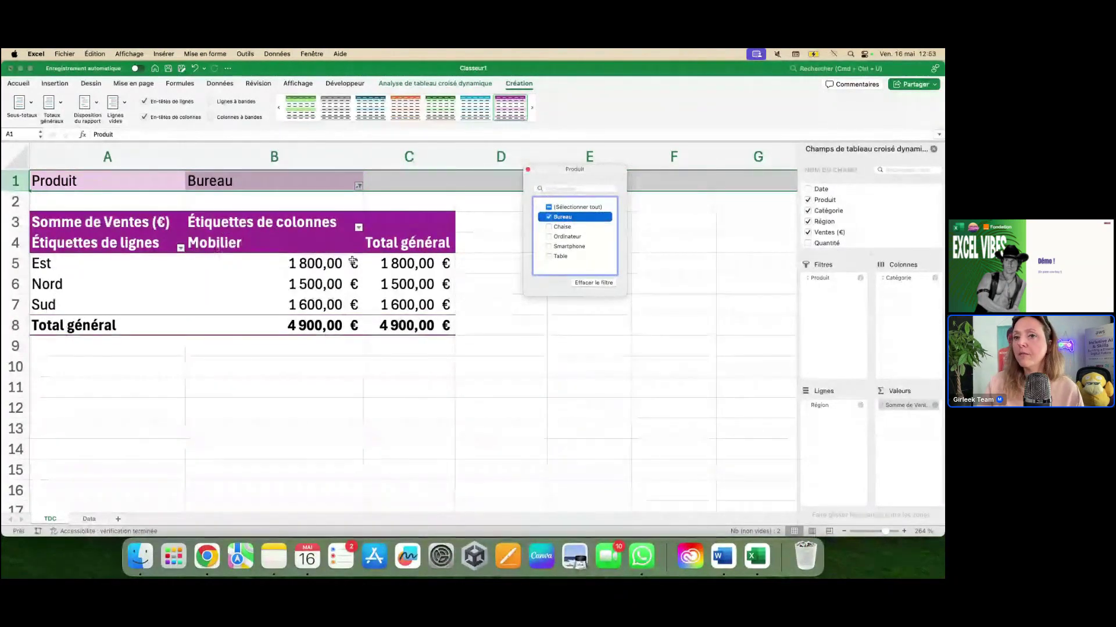
Step: Switch the Produit report filter from Bureau to Ordinateur, and clear the filter to show all products again
{"action": "left_click", "coordinate": [549, 216]}
{"action": "left_click", "coordinate": [550, 237]}
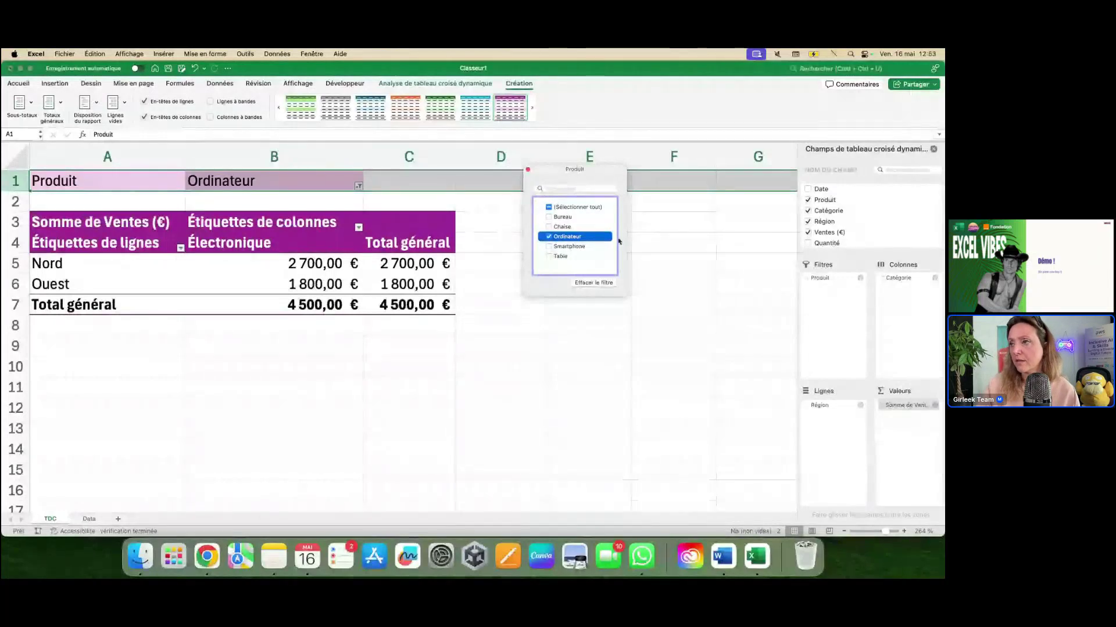
{"action": "left_click", "coordinate": [595, 284]}
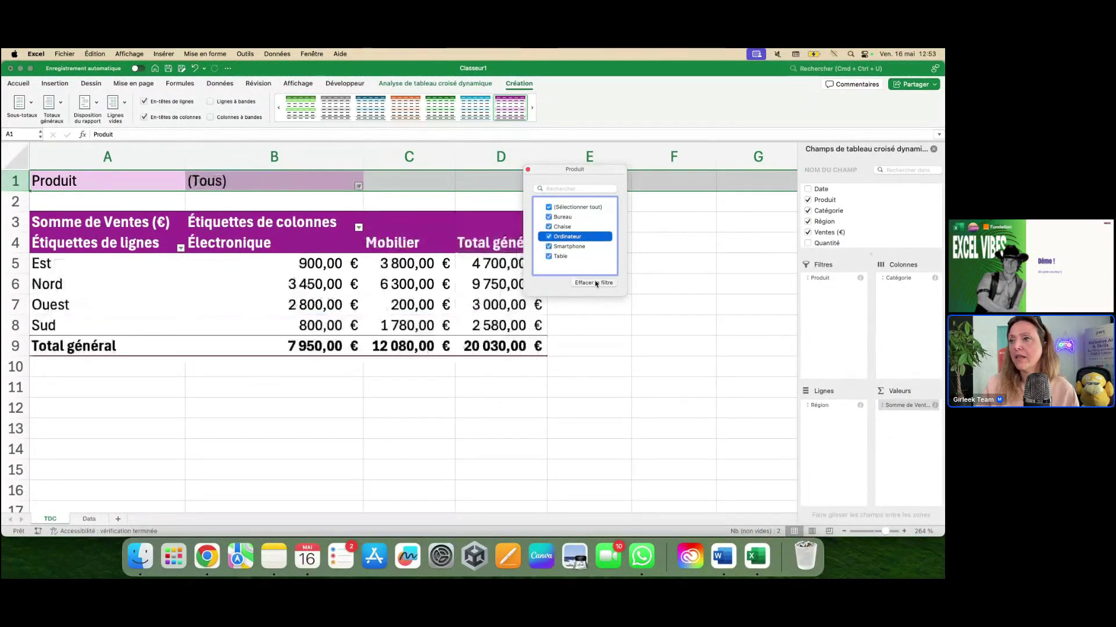
{"action": "left_click", "coordinate": [528, 169]}
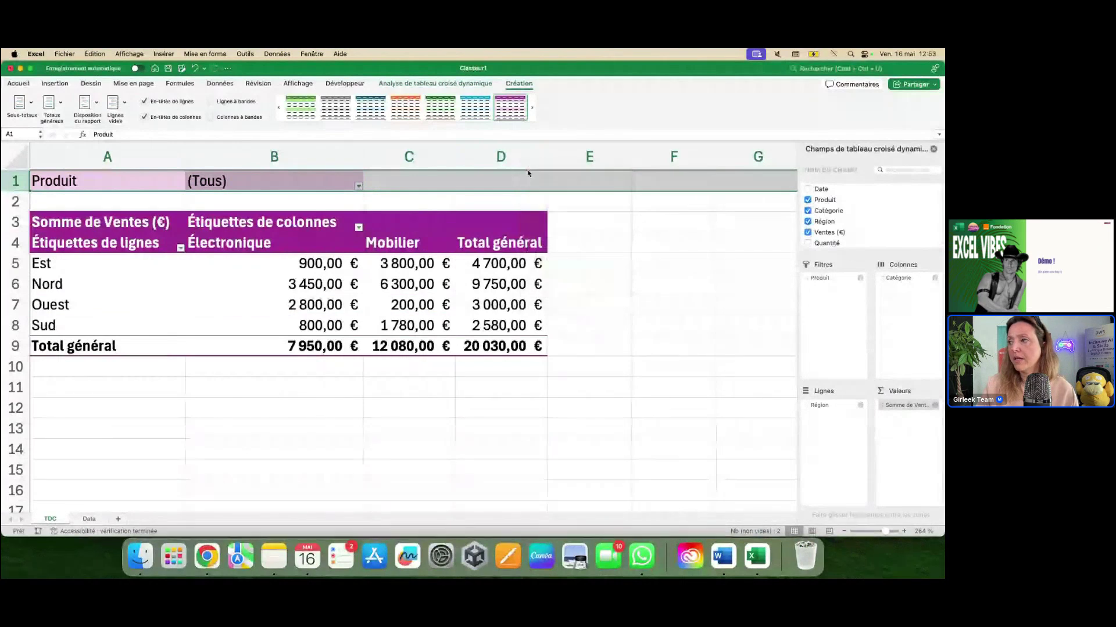
Step: Insert a slicer for the Produit field and place it beside the pivot table, starting in column E
{"action": "left_click", "coordinate": [404, 83]}
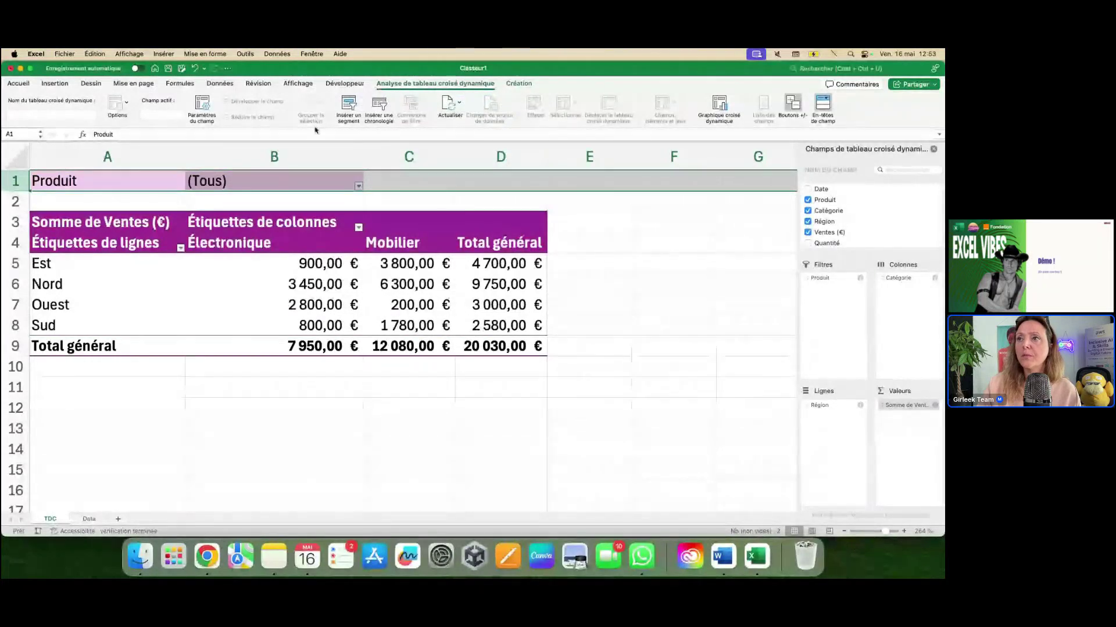
{"action": "left_click", "coordinate": [348, 110]}
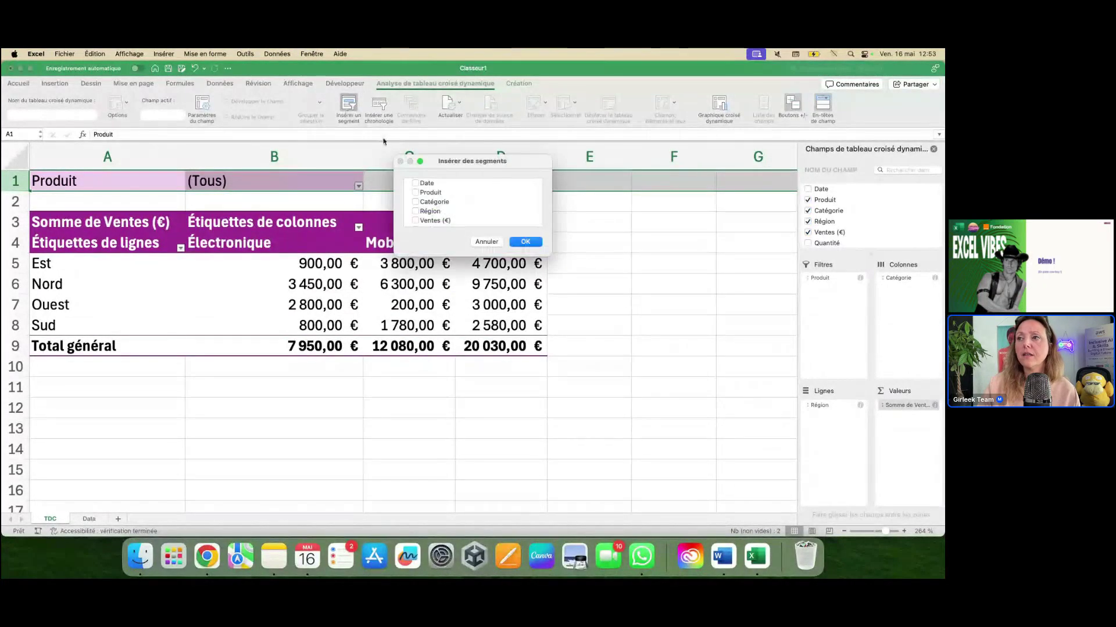
{"action": "left_click", "coordinate": [427, 192]}
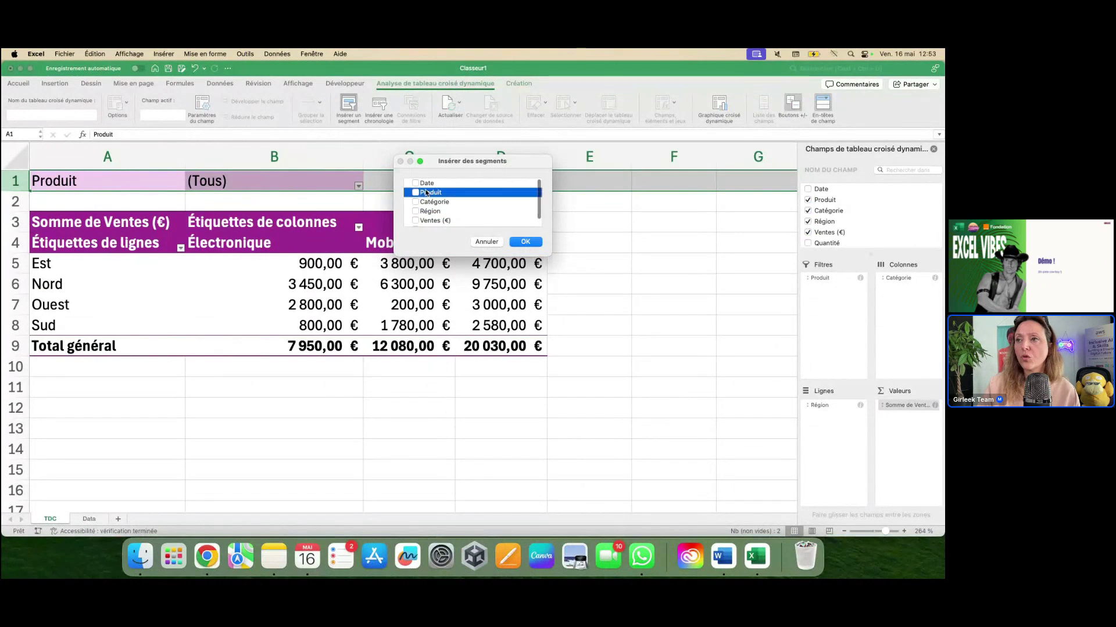
{"action": "left_click", "coordinate": [526, 241]}
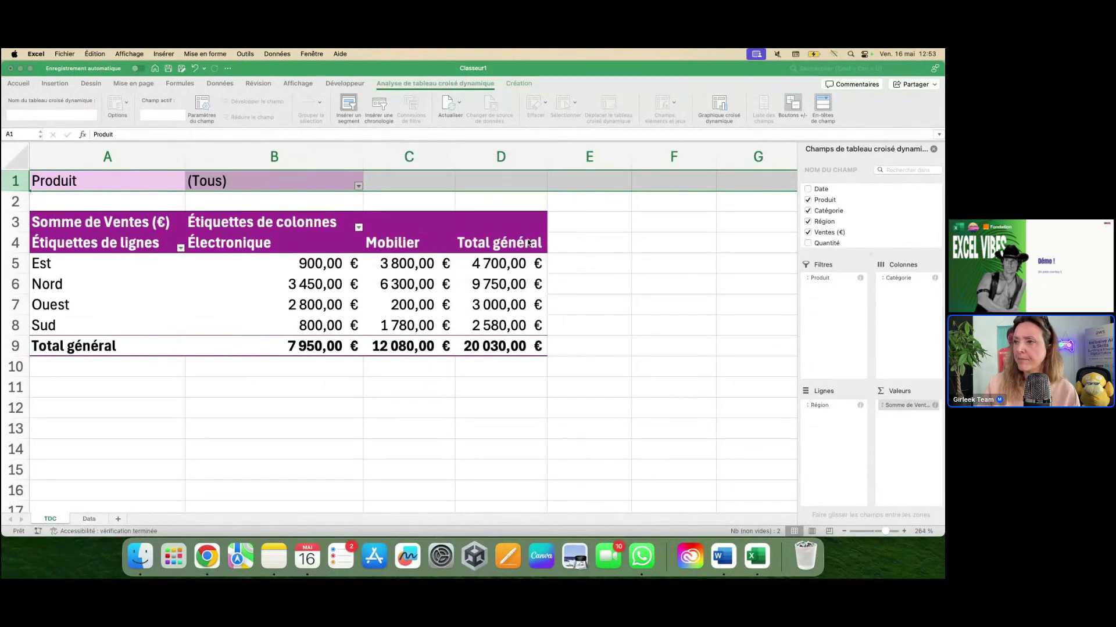
{"action": "left_click_drag", "start_coordinate": [366, 235], "coordinate": [600, 205]}
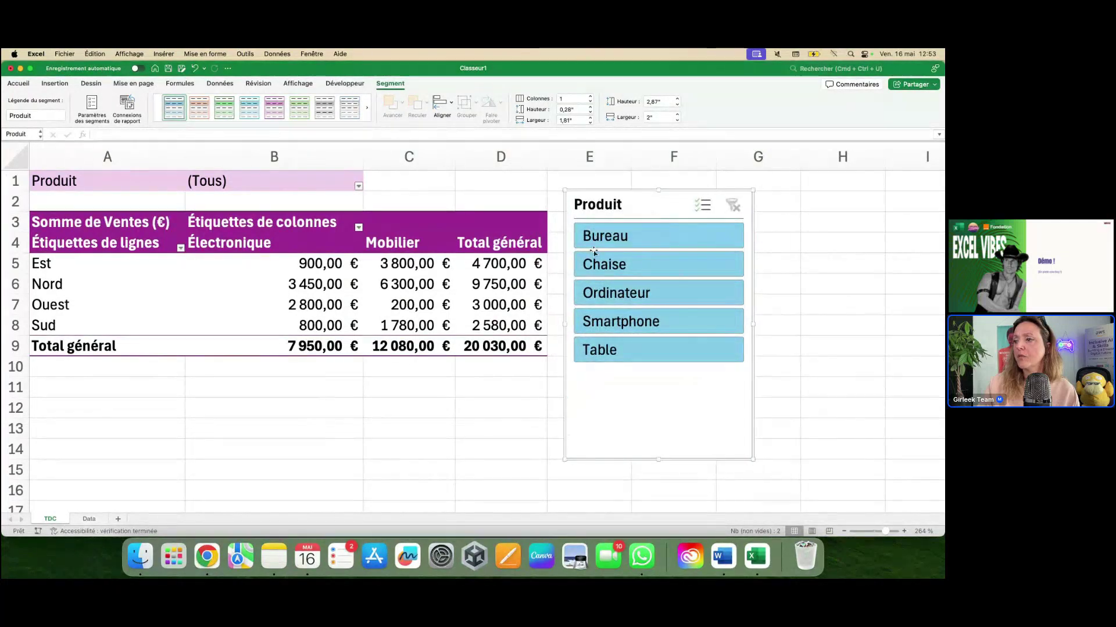
Step: Shorten the Produit slicer to about 1.95" high so it fits its items, and apply the purple slicer style
{"action": "left_click_drag", "start_coordinate": [658, 459], "coordinate": [658, 373]}
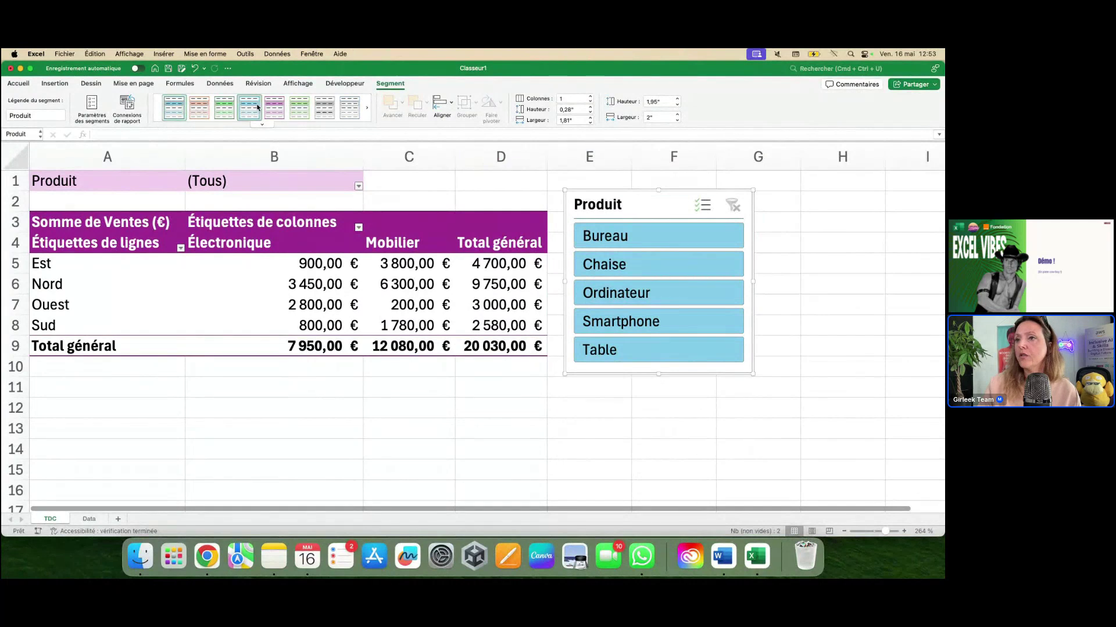
{"action": "left_click", "coordinate": [282, 112]}
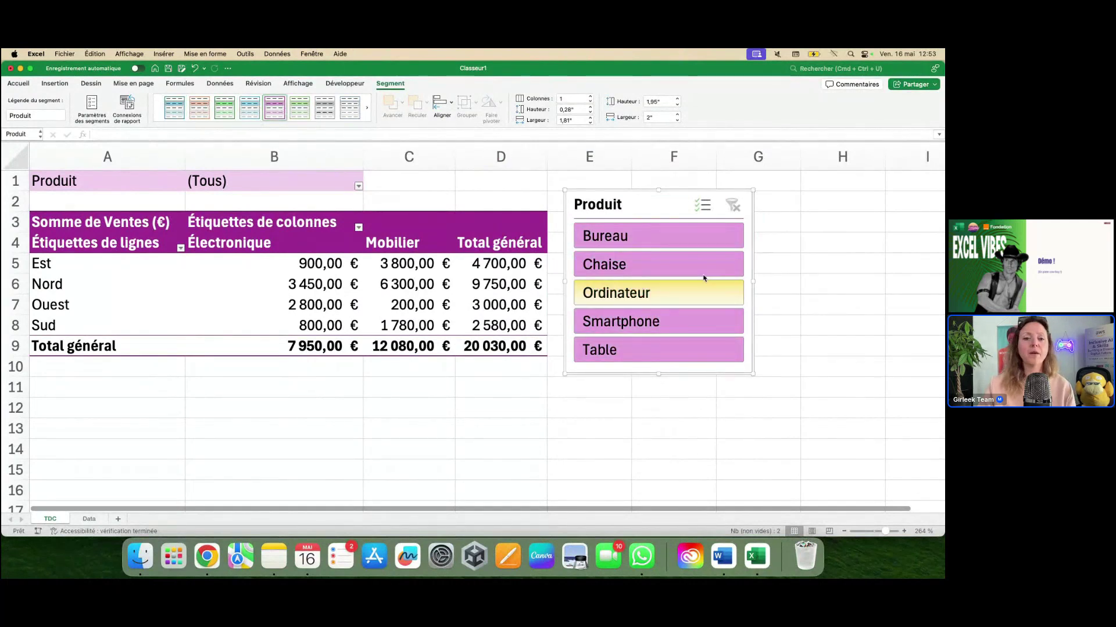
Step: Filter the pivot table through the slicer by Bureau, Chaise, Ordinateur, Smartphone and Table in turn, and clear the slicer's filter
{"action": "left_click", "coordinate": [649, 235]}
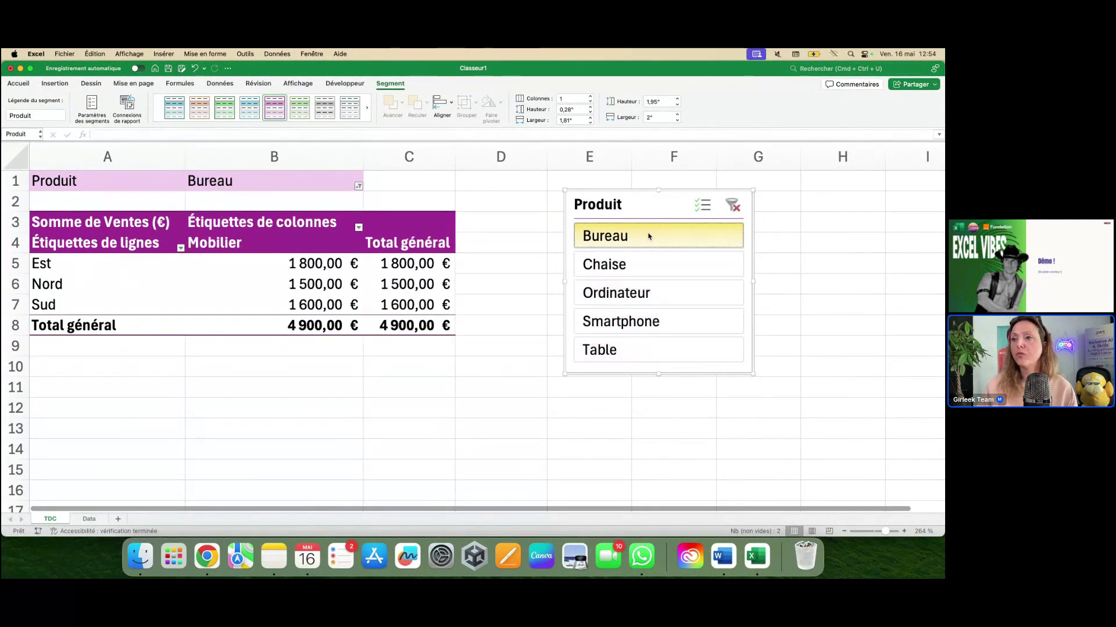
{"action": "left_click", "coordinate": [643, 264]}
{"action": "left_click", "coordinate": [642, 297]}
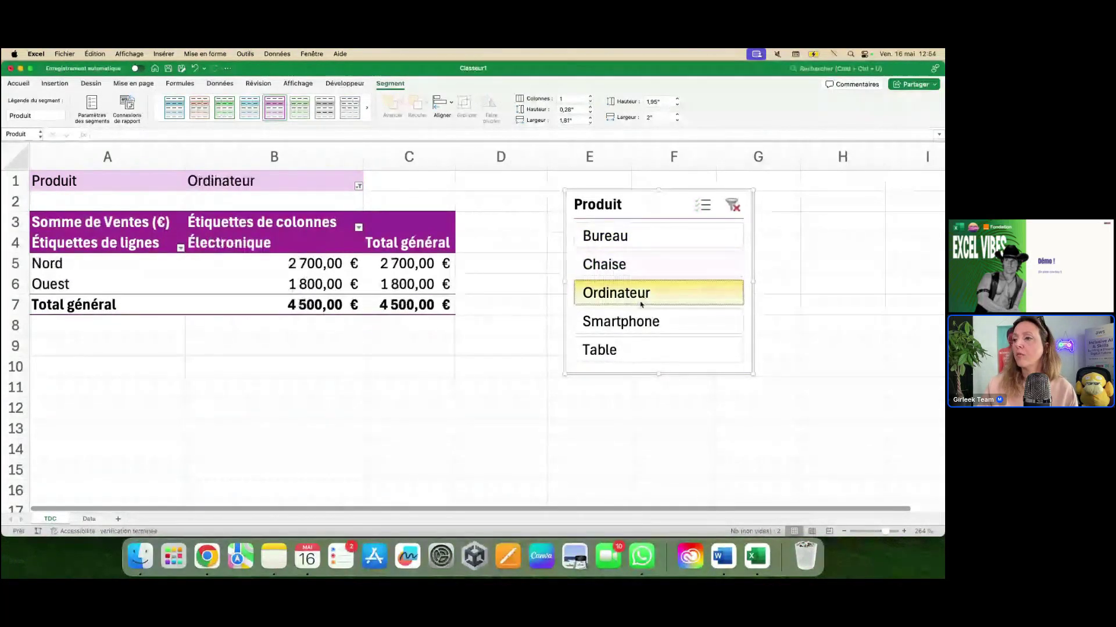
{"action": "left_click", "coordinate": [638, 327]}
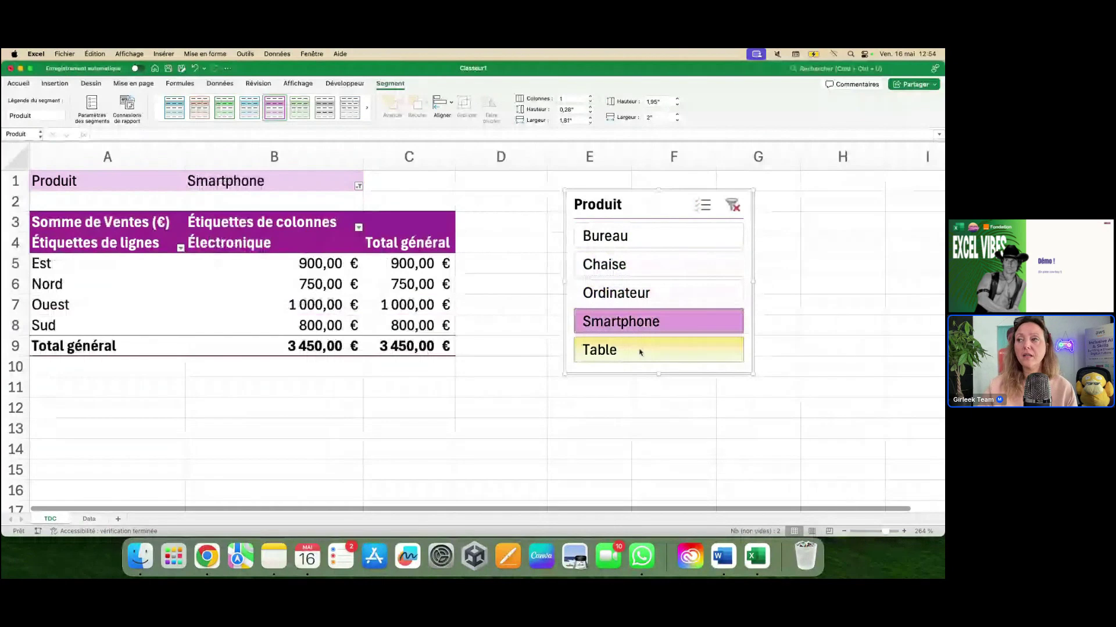
{"action": "left_click", "coordinate": [640, 352]}
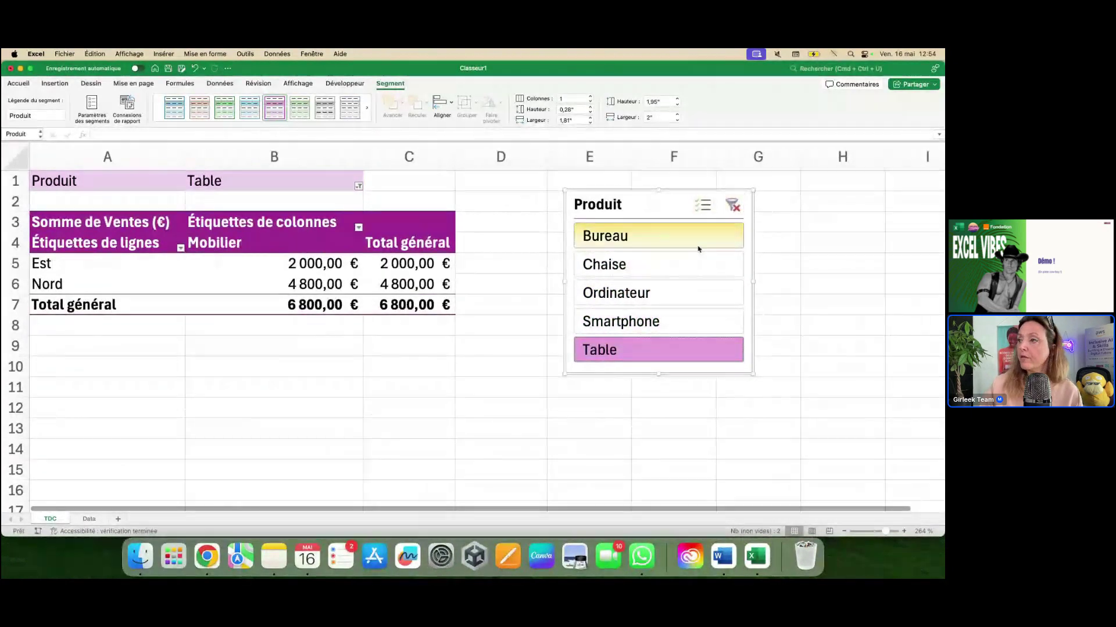
{"action": "left_click", "coordinate": [733, 206]}
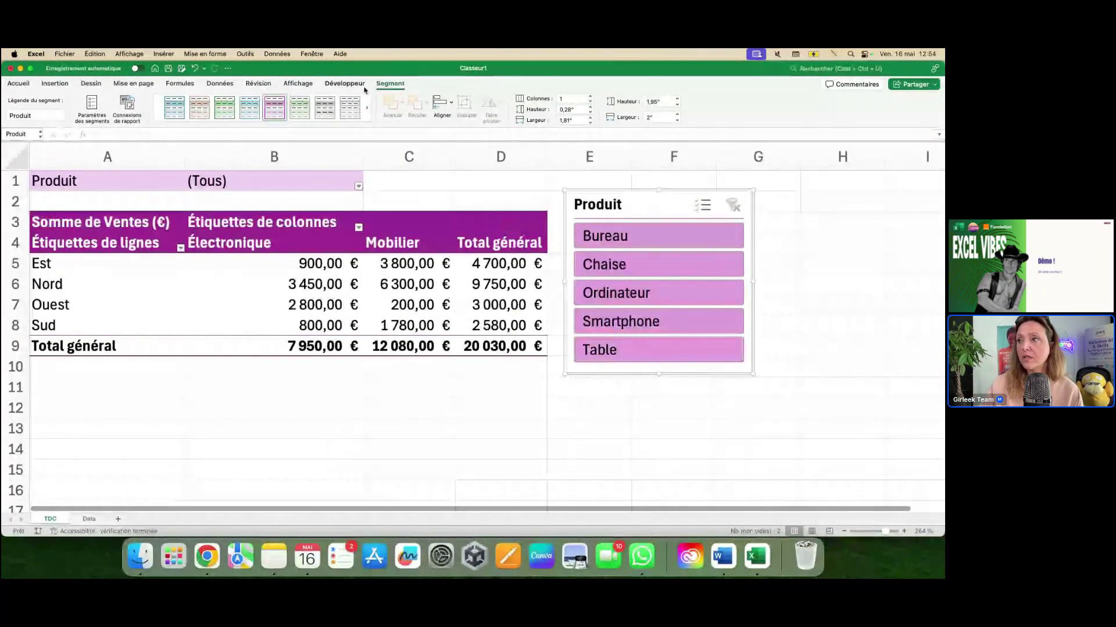
Step: Insert a slicer for the Région field of the pivot table
{"action": "left_click", "coordinate": [509, 181]}
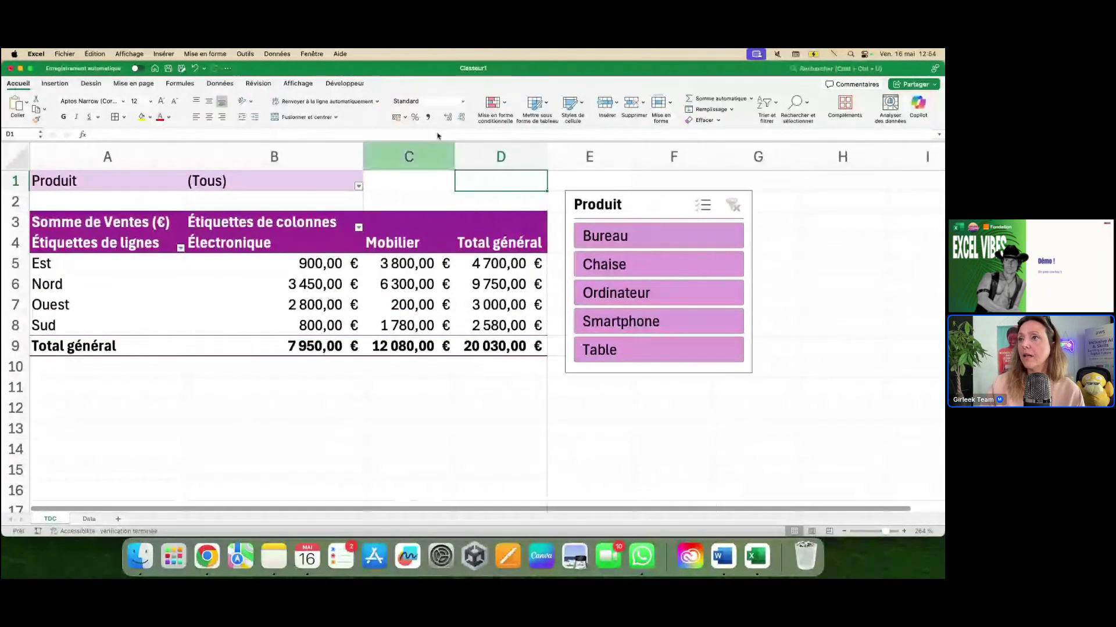
{"action": "left_click", "coordinate": [407, 222]}
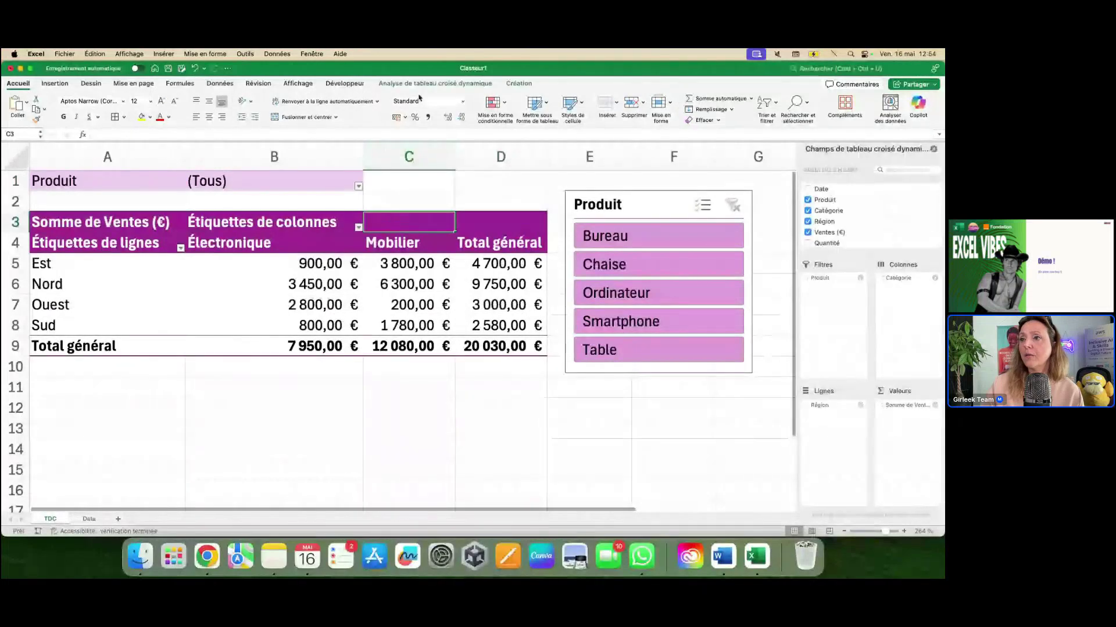
{"action": "left_click", "coordinate": [409, 449]}
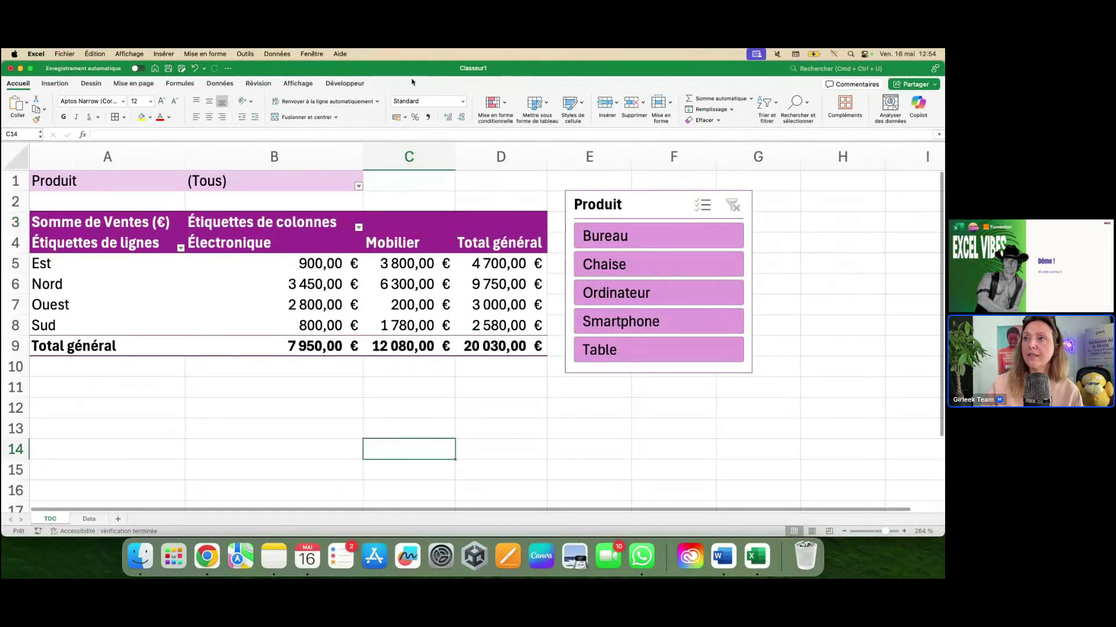
{"action": "left_click", "coordinate": [407, 294]}
{"action": "left_click", "coordinate": [419, 271]}
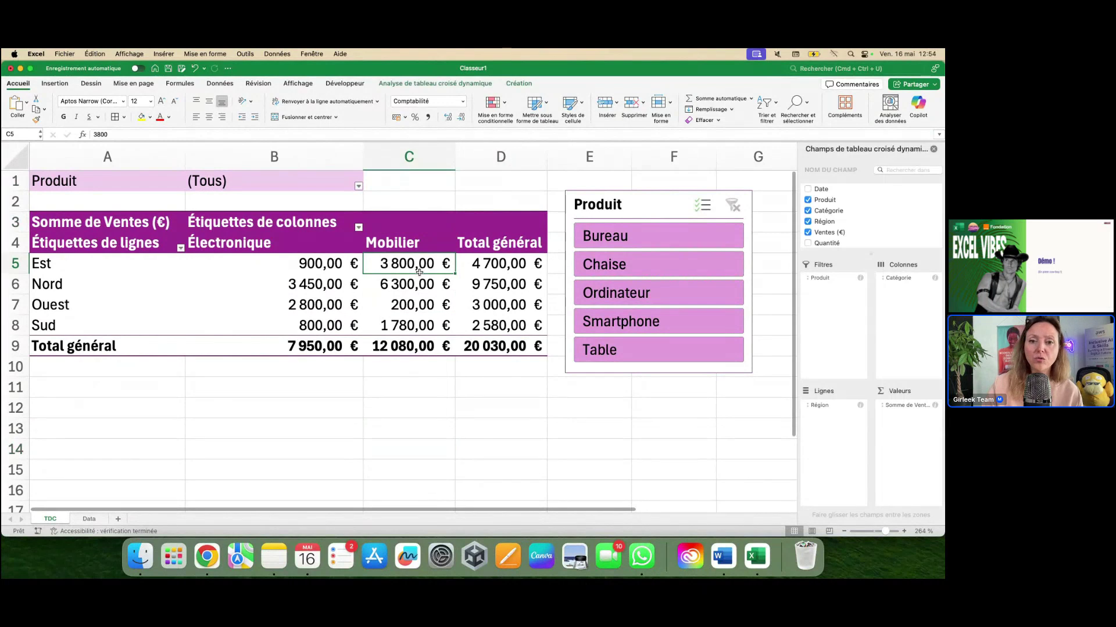
{"action": "left_click", "coordinate": [438, 84]}
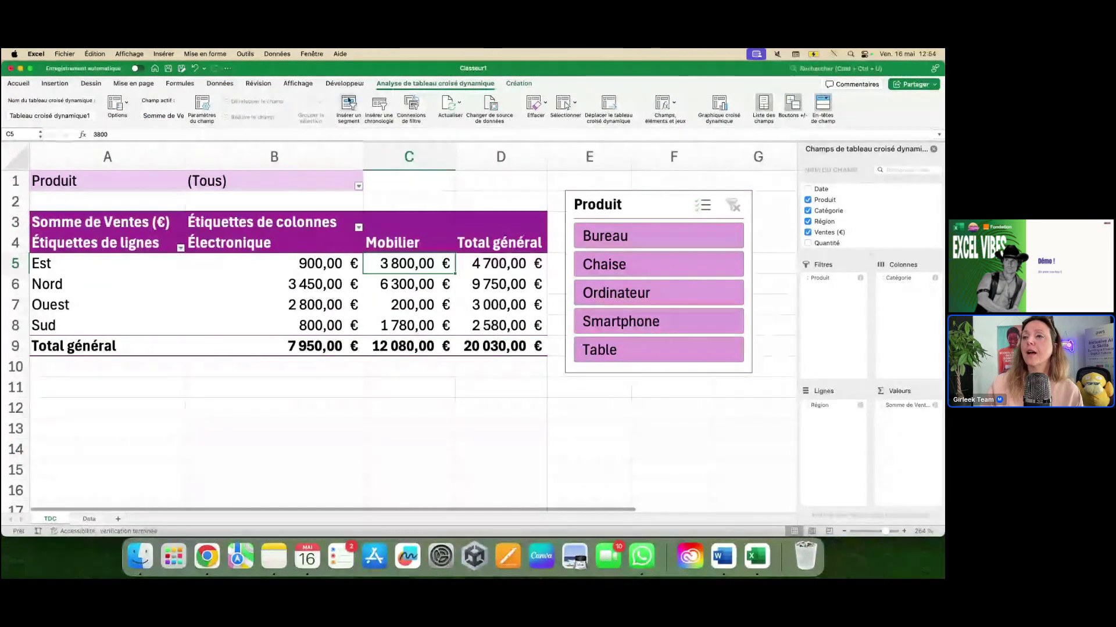
{"action": "left_click", "coordinate": [349, 104]}
{"action": "scroll", "coordinate": [439, 227], "scroll_direction": "down", "scroll_amount": 1}
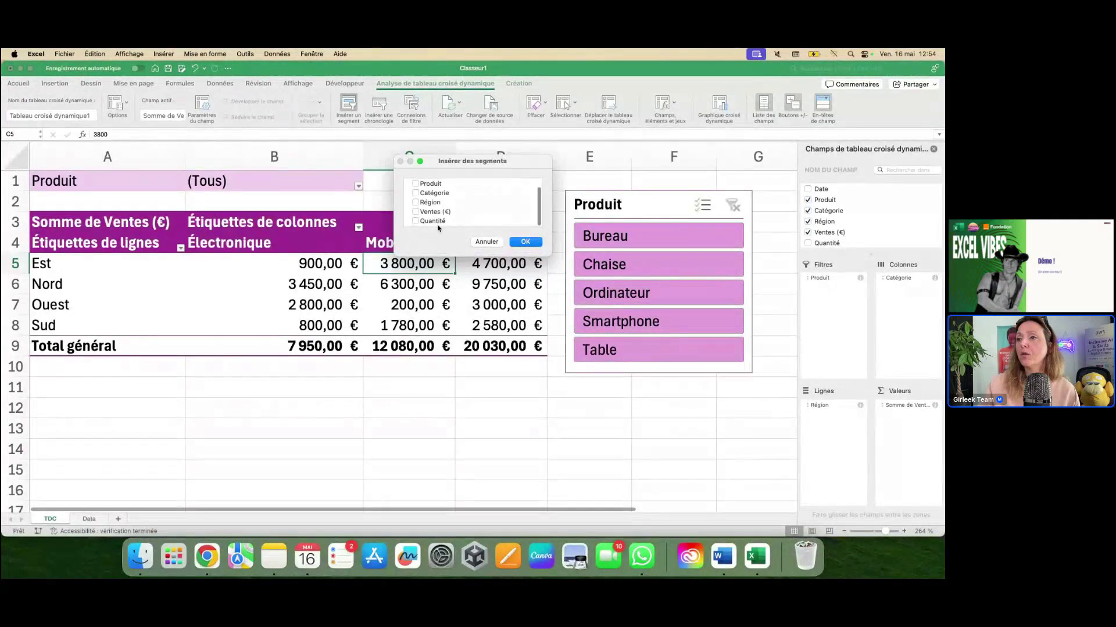
{"action": "left_click", "coordinate": [431, 223]}
{"action": "left_click", "coordinate": [416, 222]}
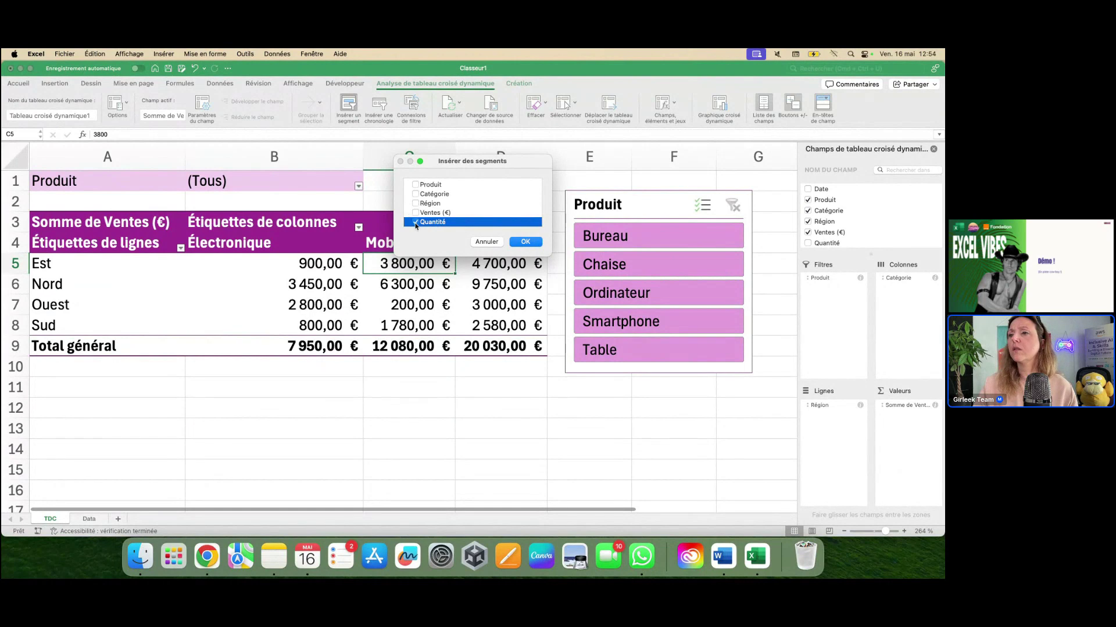
{"action": "left_click", "coordinate": [534, 246]}
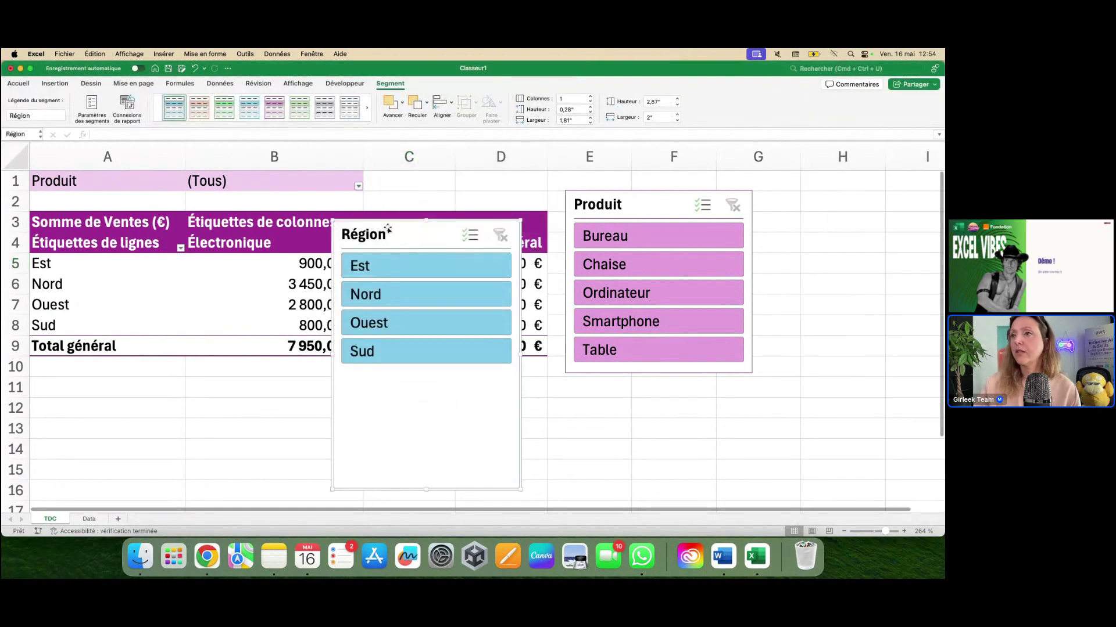
Step: Apply the purple style to the Région slicer, shorten it to about 1.67", and place it beside the Produit slicer
{"action": "left_click", "coordinate": [274, 107]}
{"action": "left_click_drag", "start_coordinate": [429, 491], "coordinate": [432, 377]}
{"action": "left_click_drag", "start_coordinate": [426, 235], "coordinate": [852, 206]}
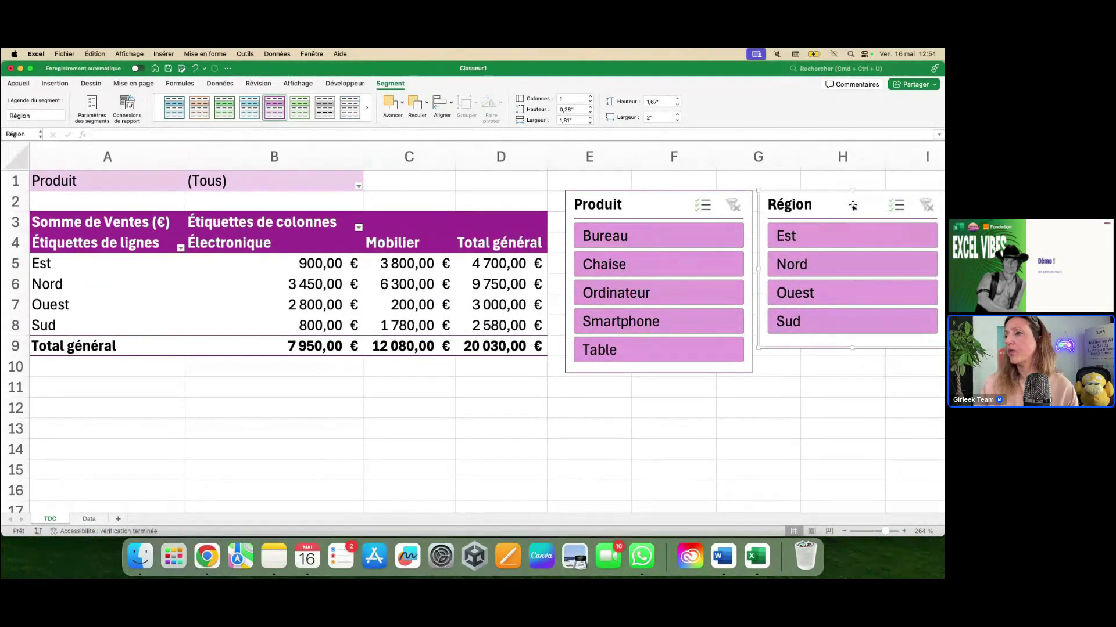
Step: Filter the pivot table by Bureau and Est through the slicers, and move both slicers closer to the table, starting in column D
{"action": "left_click", "coordinate": [664, 241]}
{"action": "left_click", "coordinate": [881, 242]}
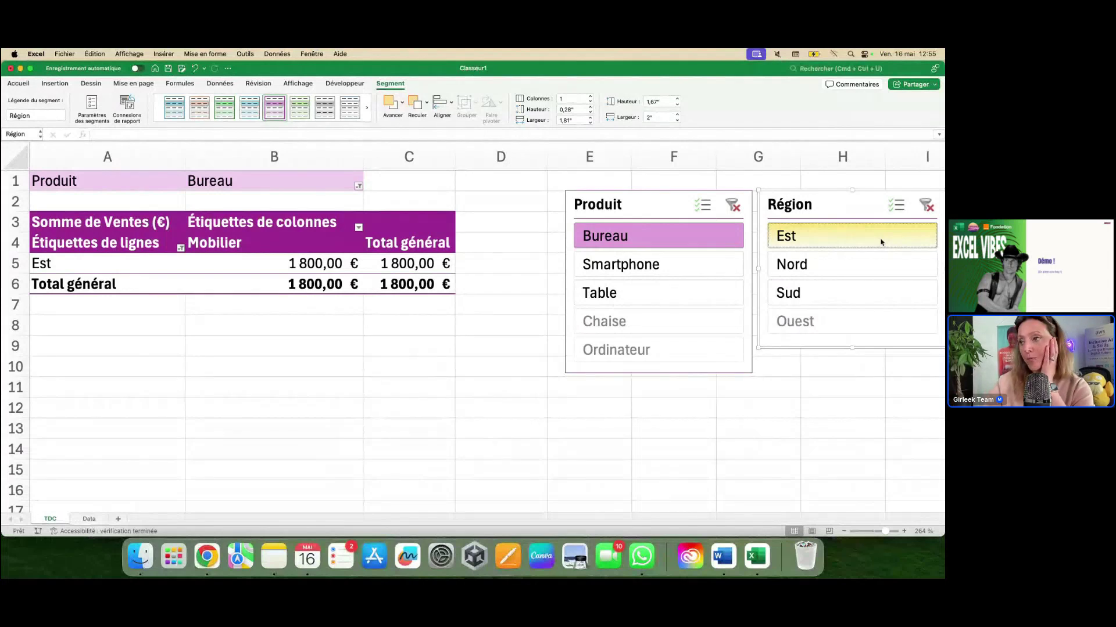
{"action": "left_click_drag", "start_coordinate": [663, 207], "coordinate": [570, 209]}
{"action": "left_click_drag", "start_coordinate": [818, 208], "coordinate": [751, 205]}
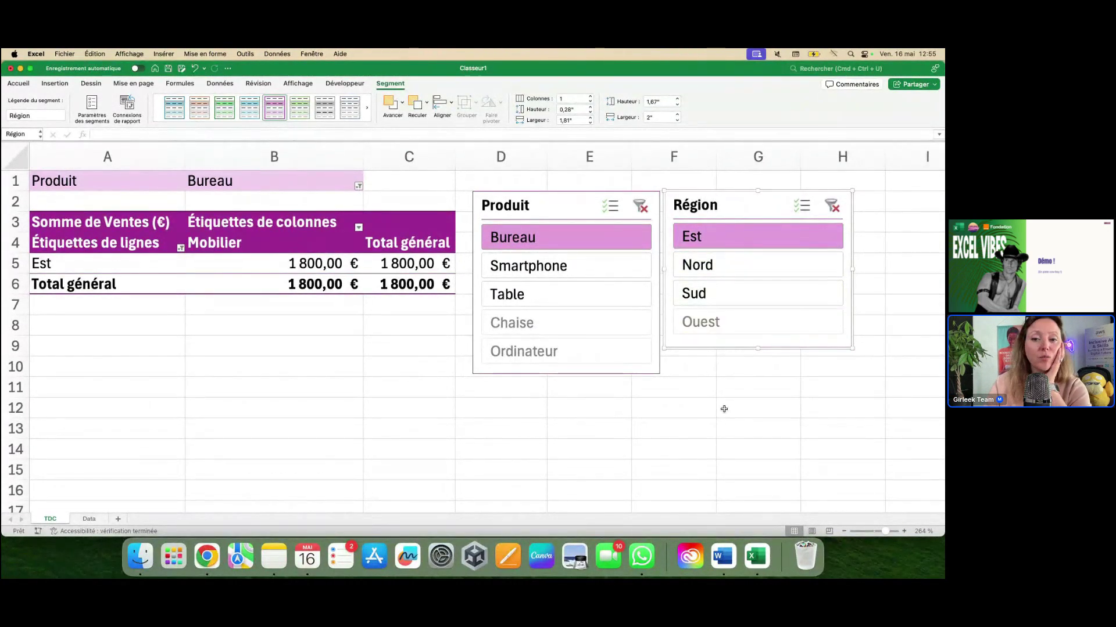
{"action": "left_click", "coordinate": [744, 263]}
{"action": "left_click", "coordinate": [748, 246]}
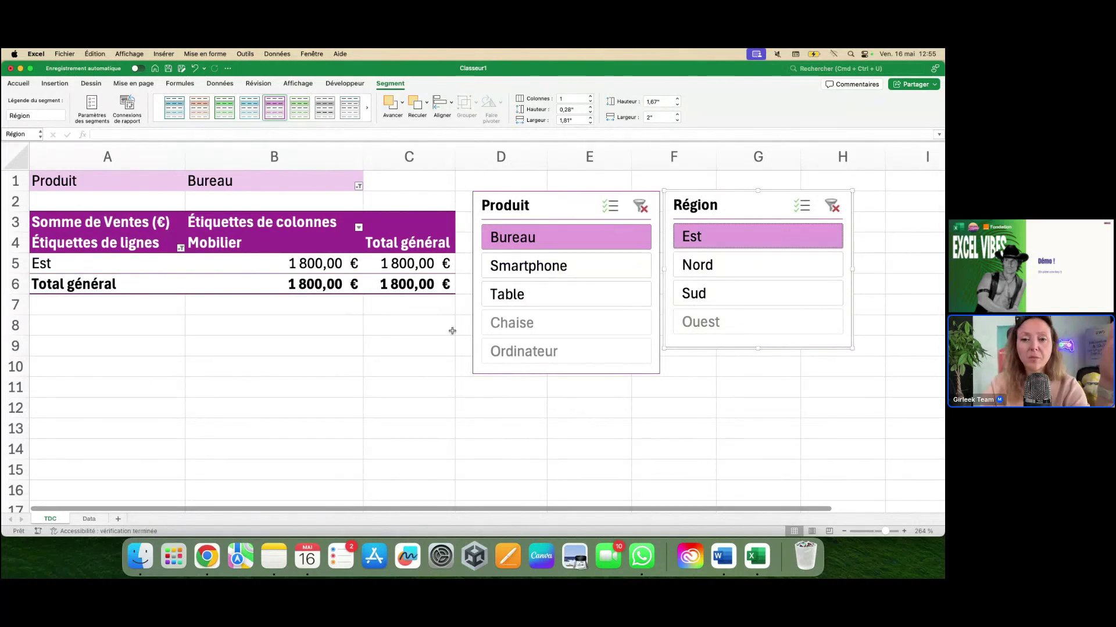
{"action": "scroll", "coordinate": [253, 349], "scroll_direction": "right", "scroll_amount": 1}
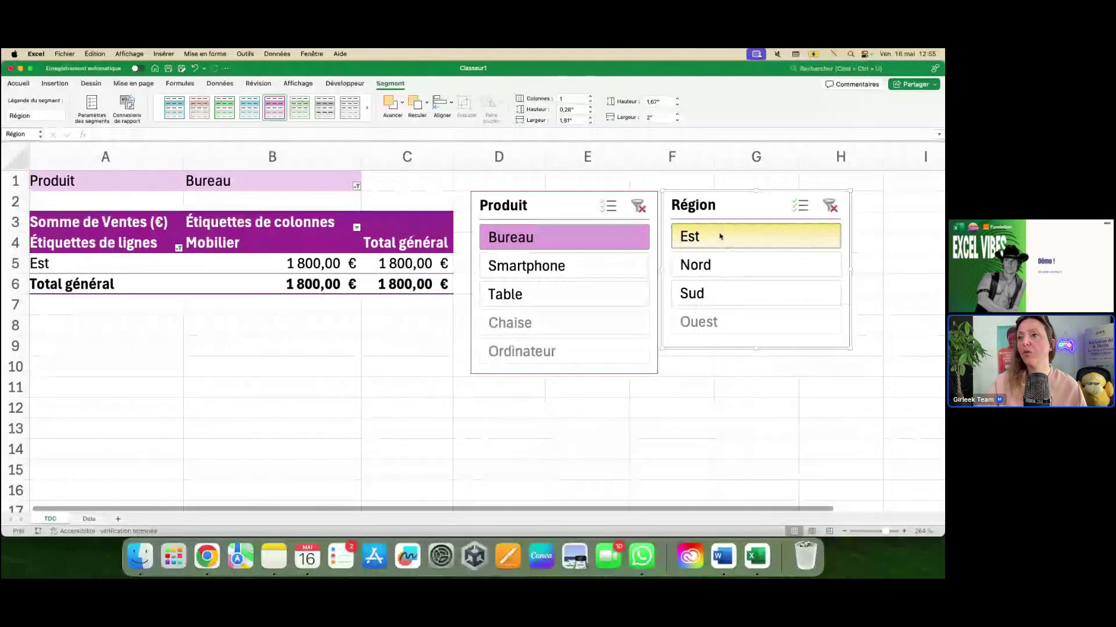
Step: Clear the filters of both slicers and place the Produit slicer directly below the Région slicer
{"action": "left_click", "coordinate": [829, 206]}
{"action": "left_click", "coordinate": [639, 208]}
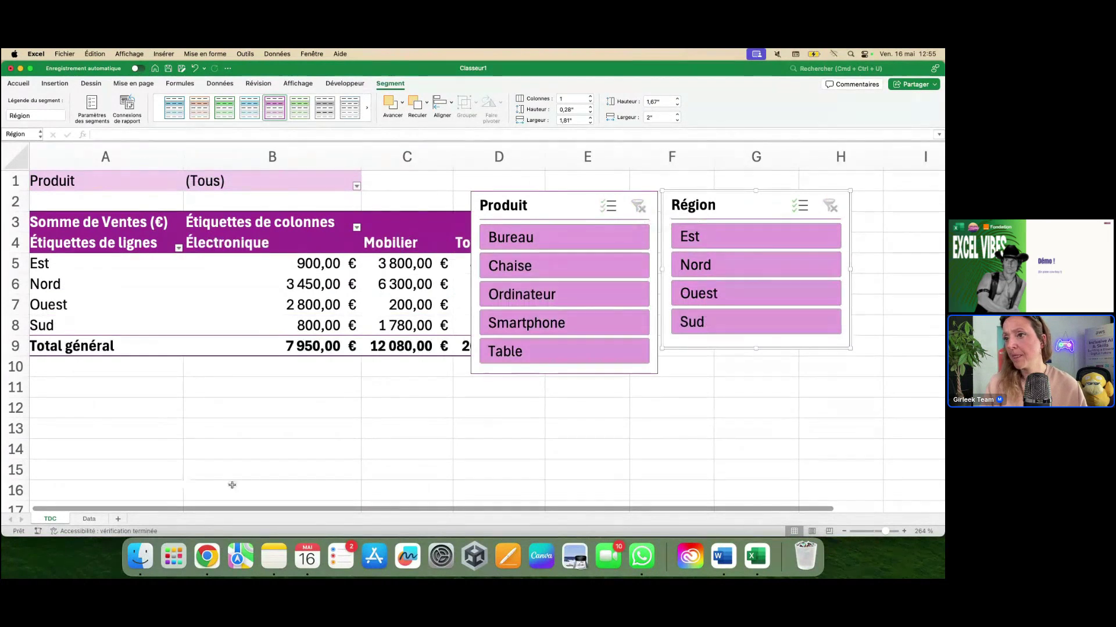
{"action": "left_click_drag", "start_coordinate": [565, 208], "coordinate": [745, 369]}
Step: Drill into the Nord value for Mobilier to list its source rows on a new sheet, and return to the TDC sheet
{"action": "left_click", "coordinate": [396, 289]}
{"action": "double_click", "coordinate": [397, 289]}
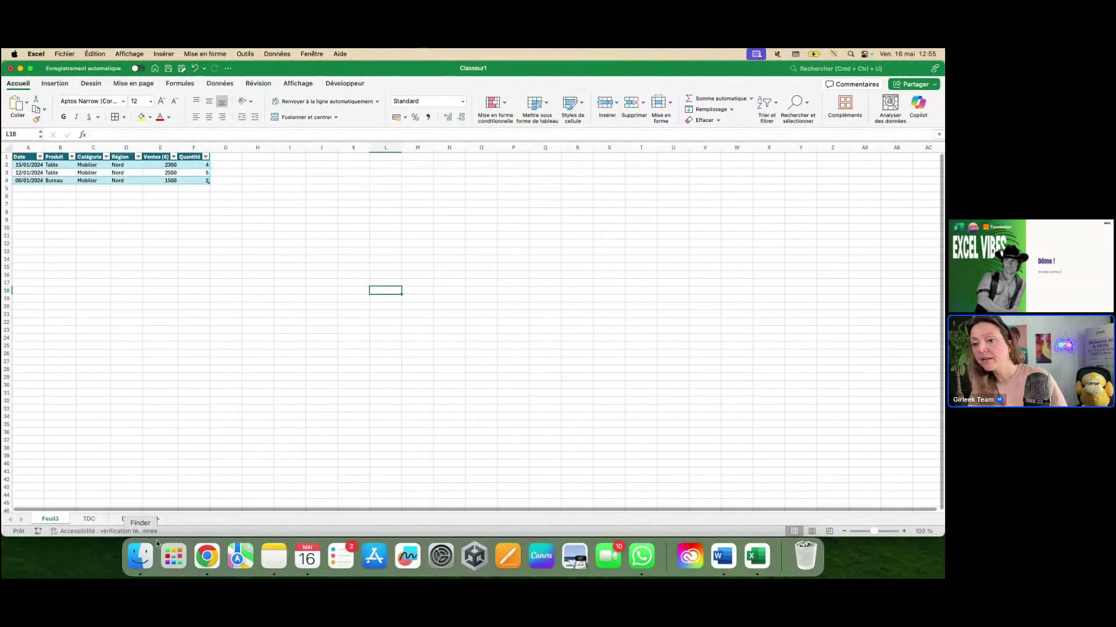
{"action": "left_click", "coordinate": [128, 519]}
{"action": "left_click", "coordinate": [89, 519]}
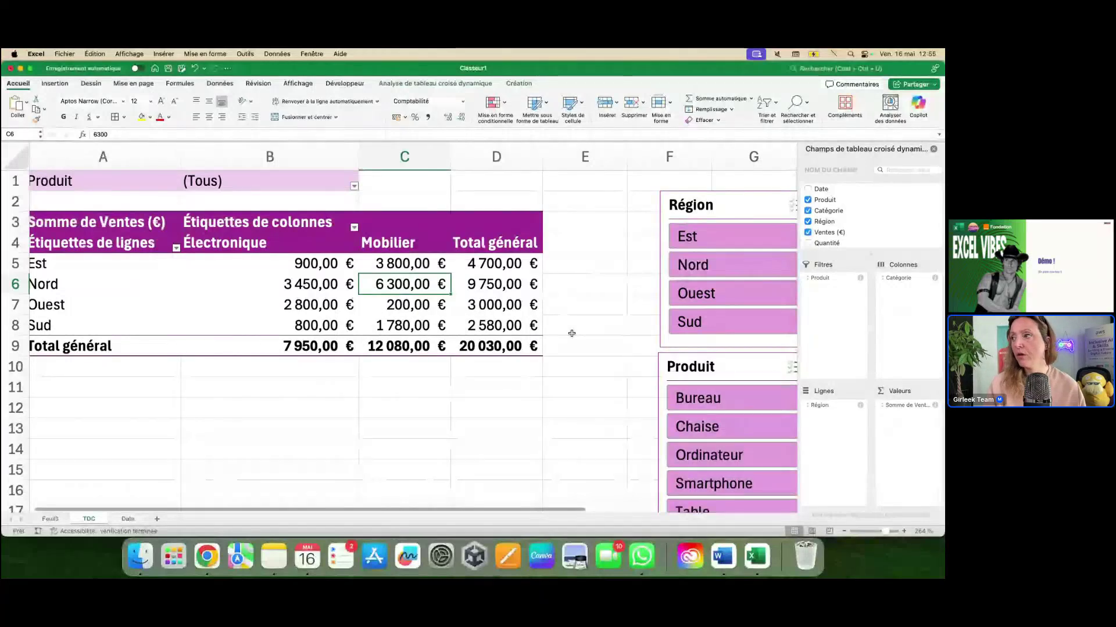
Step: Move the Produit field from the pivot table's report filters to its rows, below Région
{"action": "scroll", "coordinate": [315, 244], "scroll_direction": "left", "scroll_amount": 1}
{"action": "scroll", "coordinate": [315, 243], "scroll_direction": "up", "scroll_amount": 1}
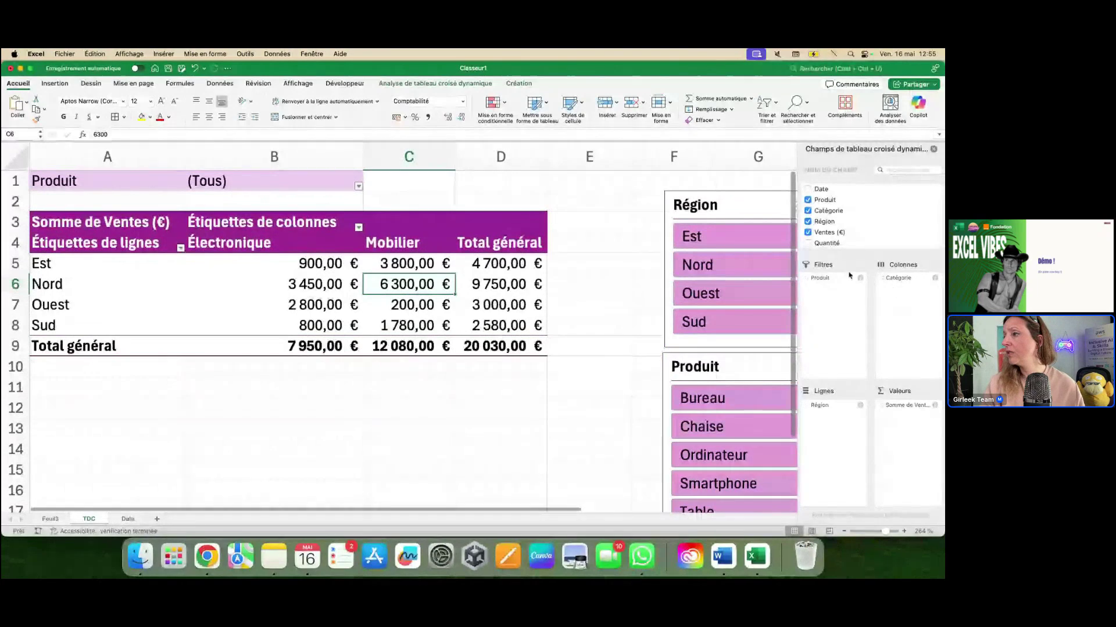
{"action": "left_click_drag", "start_coordinate": [821, 279], "coordinate": [825, 409]}
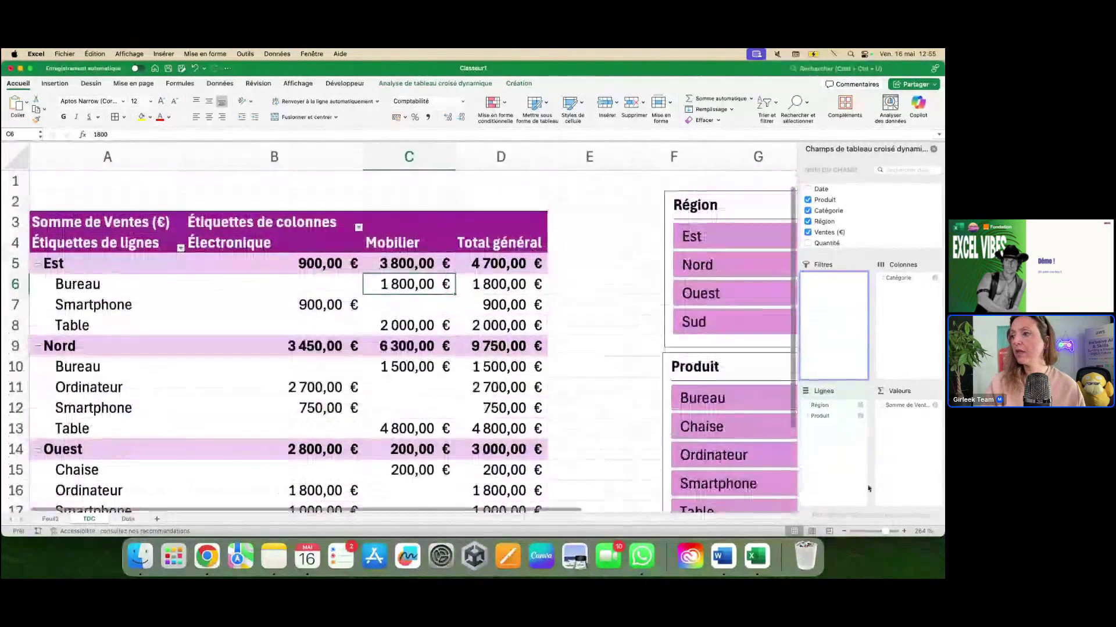
Step: Examine the product breakdown under each region of the pivot table down to the grand total
{"action": "scroll", "coordinate": [192, 329], "scroll_direction": "down", "scroll_amount": 3}
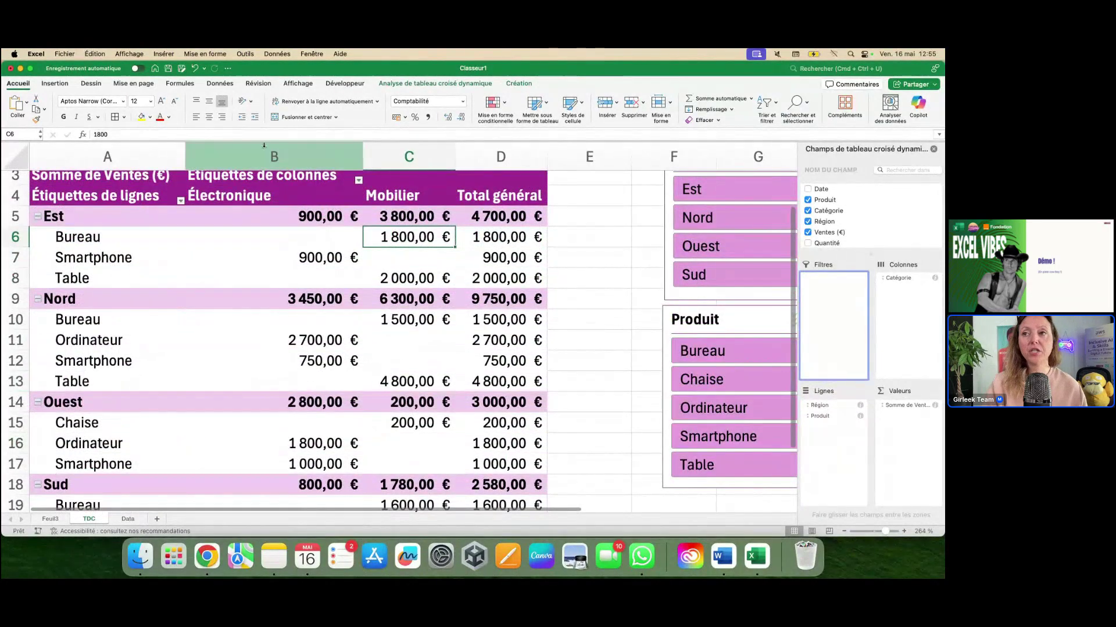
{"action": "left_click", "coordinate": [823, 407]}
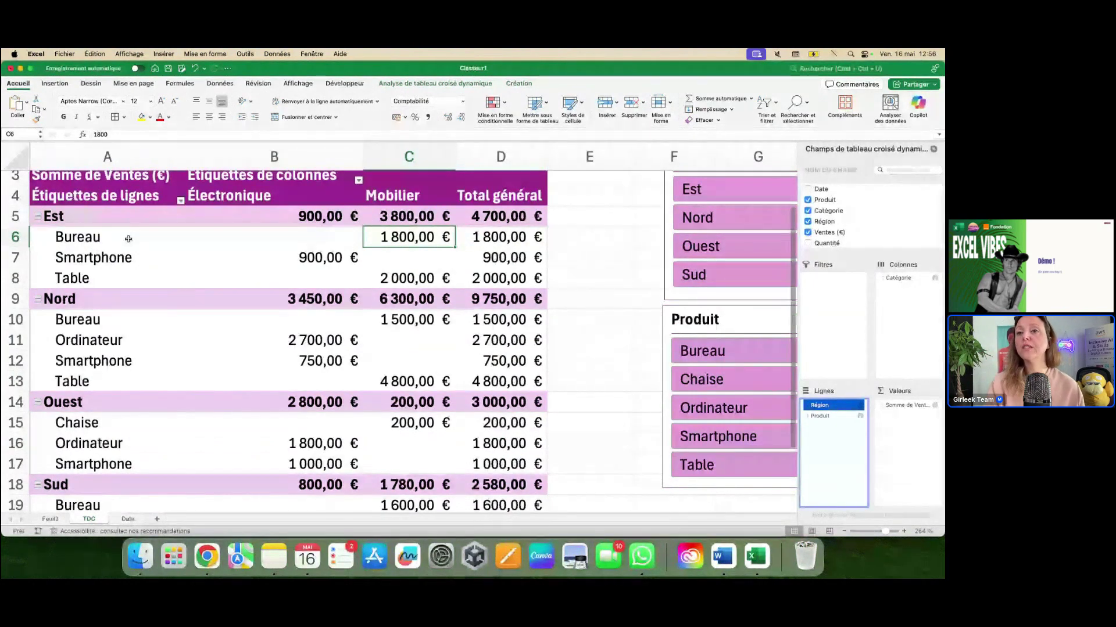
{"action": "scroll", "coordinate": [124, 267], "scroll_direction": "down", "scroll_amount": 5}
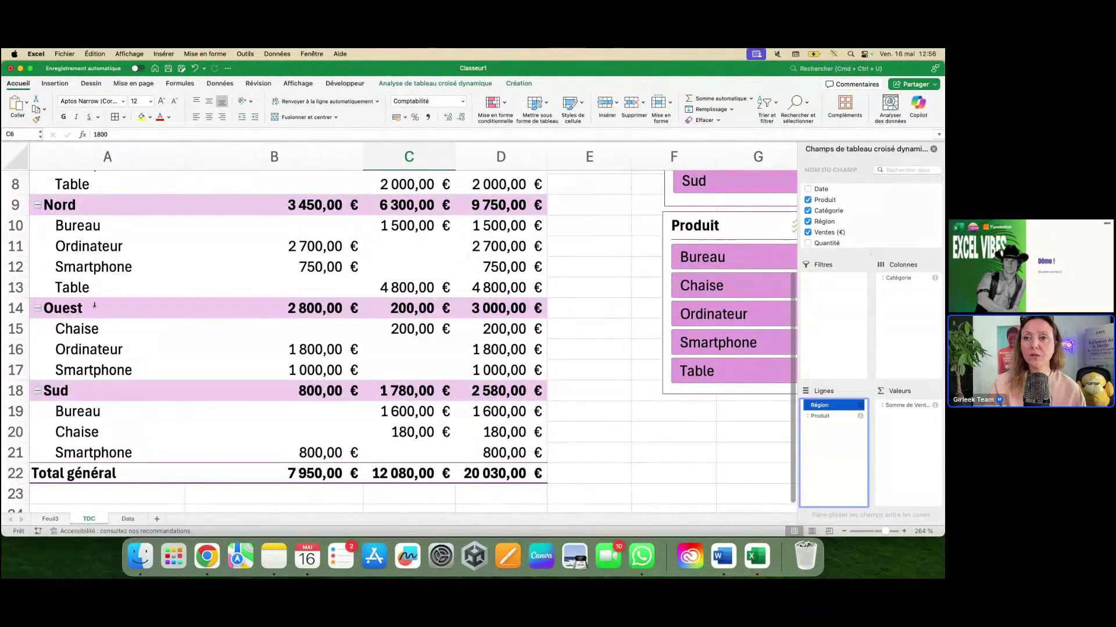
{"action": "scroll", "coordinate": [96, 306], "scroll_direction": "down", "scroll_amount": 3}
{"action": "scroll", "coordinate": [95, 306], "scroll_direction": "down", "scroll_amount": 2}
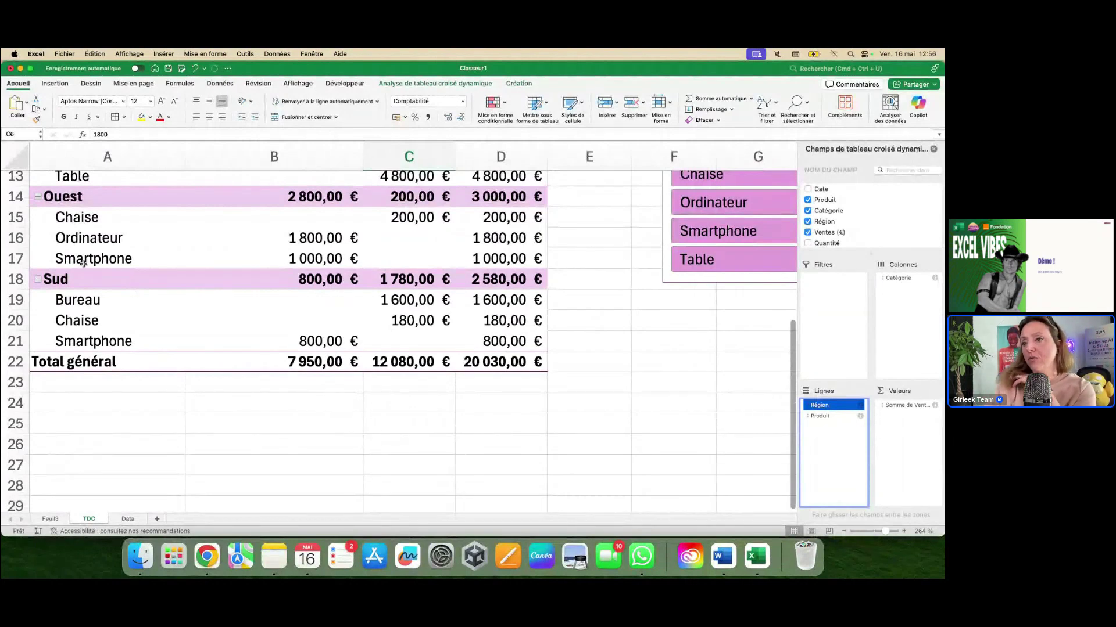
{"action": "scroll", "coordinate": [487, 253], "scroll_direction": "up", "scroll_amount": 3}
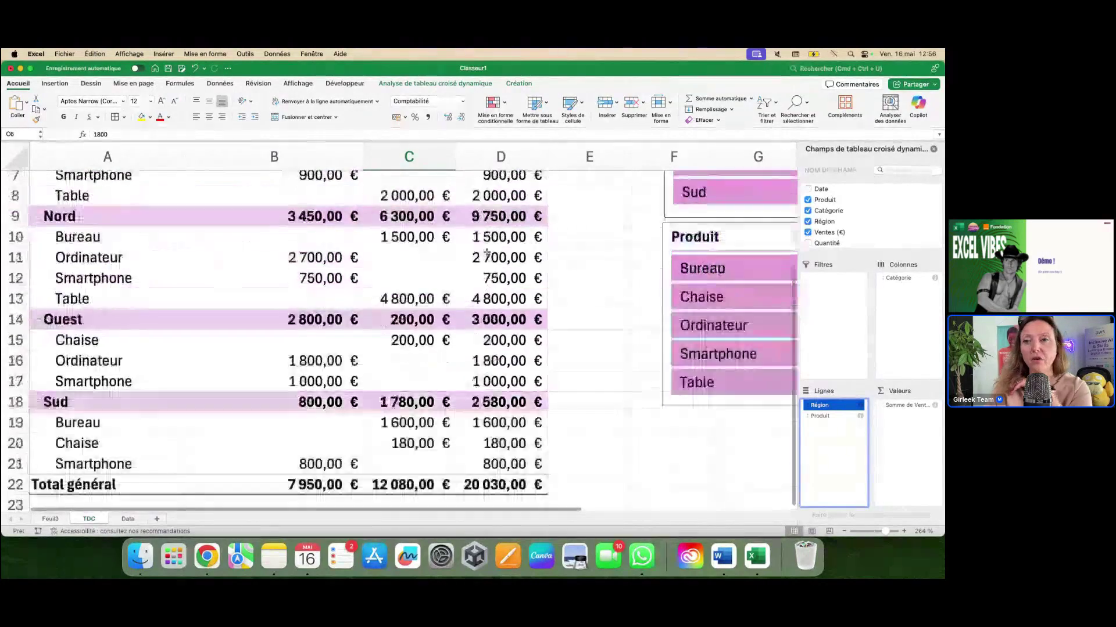
{"action": "scroll", "coordinate": [487, 253], "scroll_direction": "up", "scroll_amount": 3}
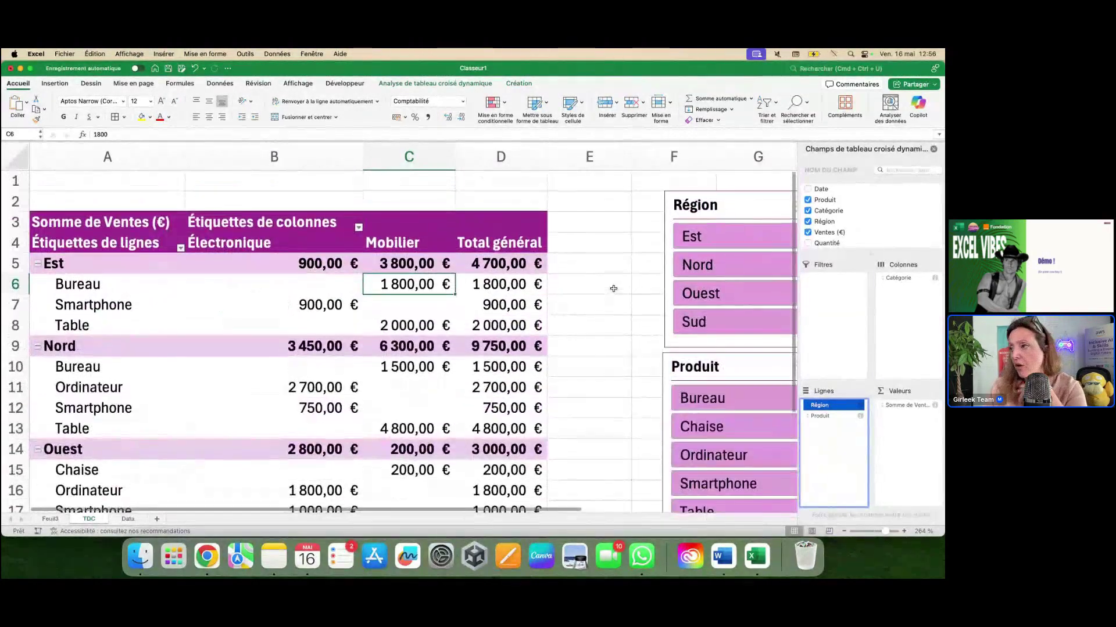
{"action": "scroll", "coordinate": [675, 289], "scroll_direction": "up", "scroll_amount": 1}
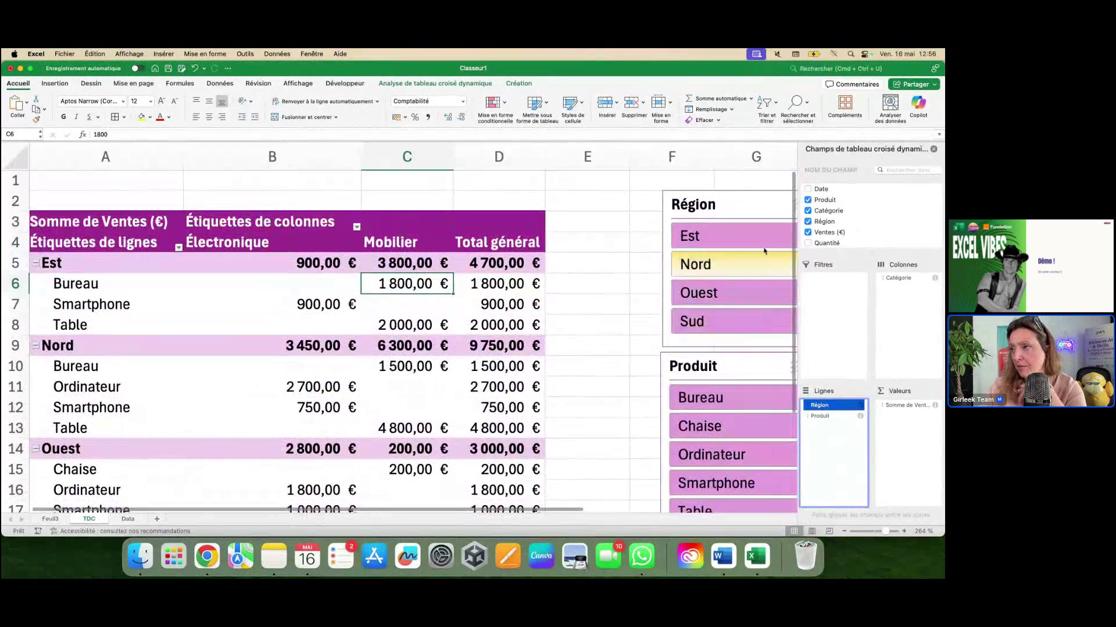
Step: Filter the pivot table through the Région slicer by Est, Nord, Ouest and Sud in turn, ending on Est
{"action": "left_click", "coordinate": [748, 237]}
{"action": "left_click", "coordinate": [746, 264]}
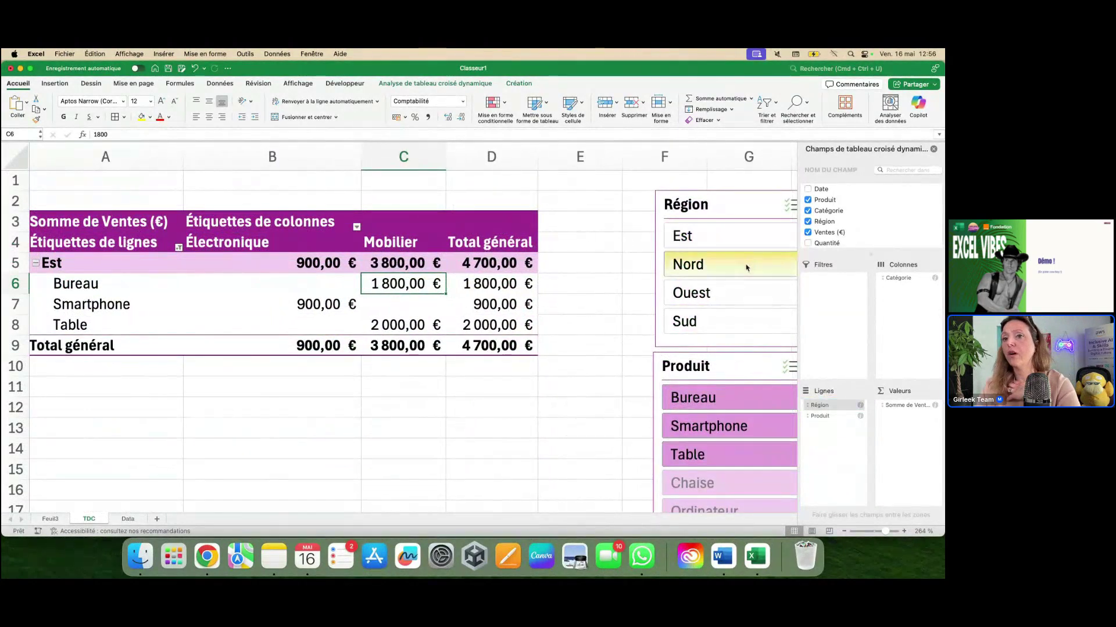
{"action": "left_click", "coordinate": [741, 299]}
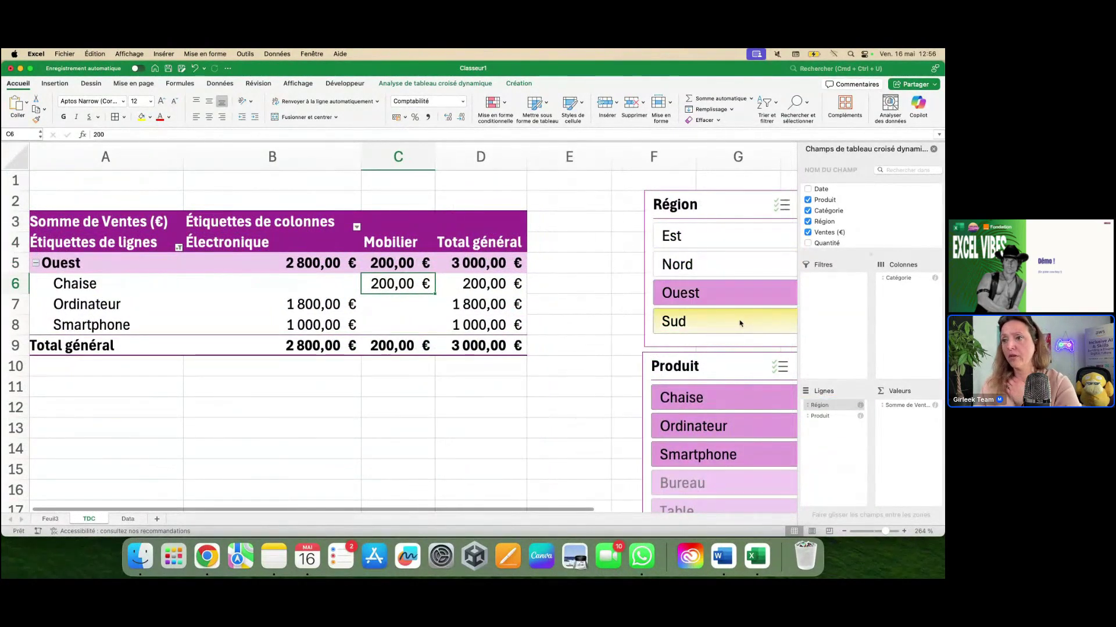
{"action": "left_click", "coordinate": [740, 321]}
{"action": "left_click", "coordinate": [743, 239]}
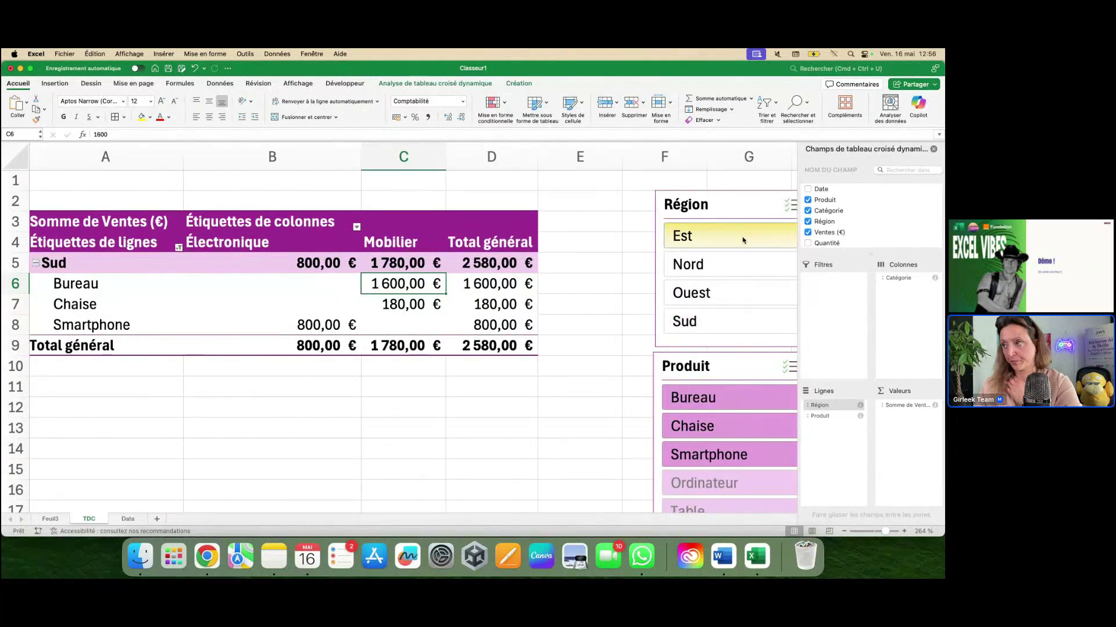
{"action": "left_click", "coordinate": [736, 208]}
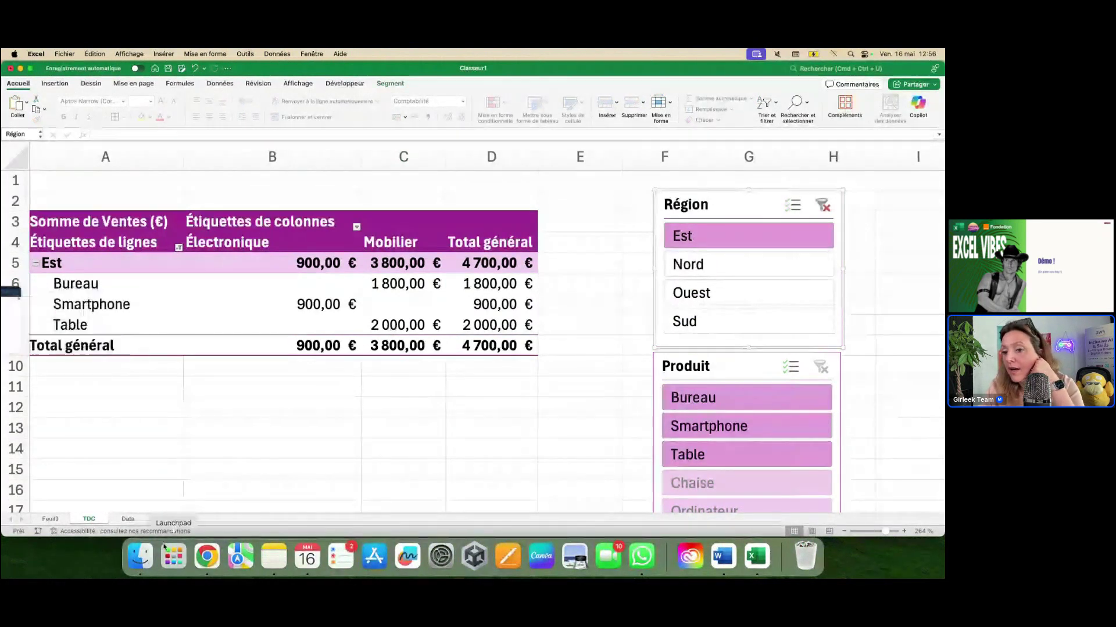
Step: On the Data sheet, set the Ventes (€) value of the 02/01/2024 Smartphone record for Sud to 10000
{"action": "left_click", "coordinate": [128, 518]}
{"action": "left_click", "coordinate": [174, 339]}
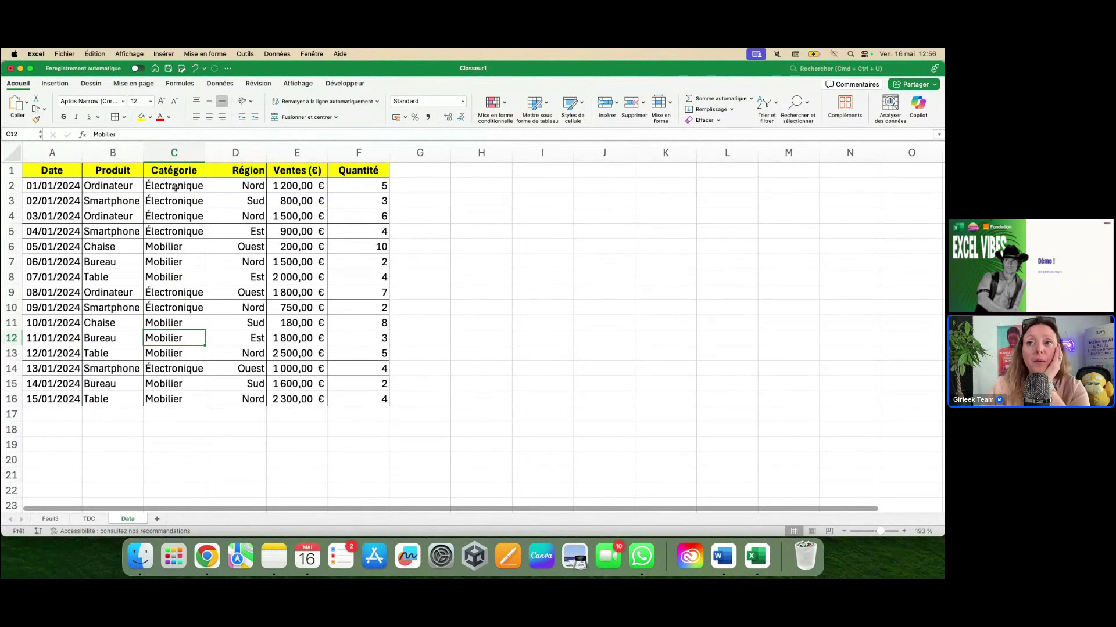
{"action": "left_click", "coordinate": [89, 519]}
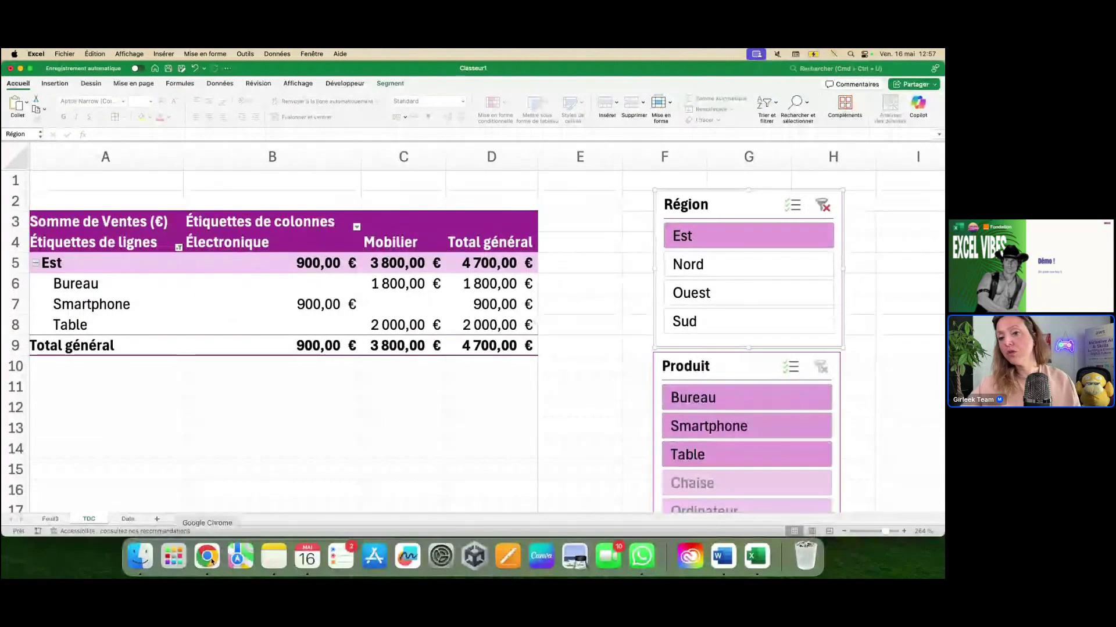
{"action": "left_click", "coordinate": [131, 517]}
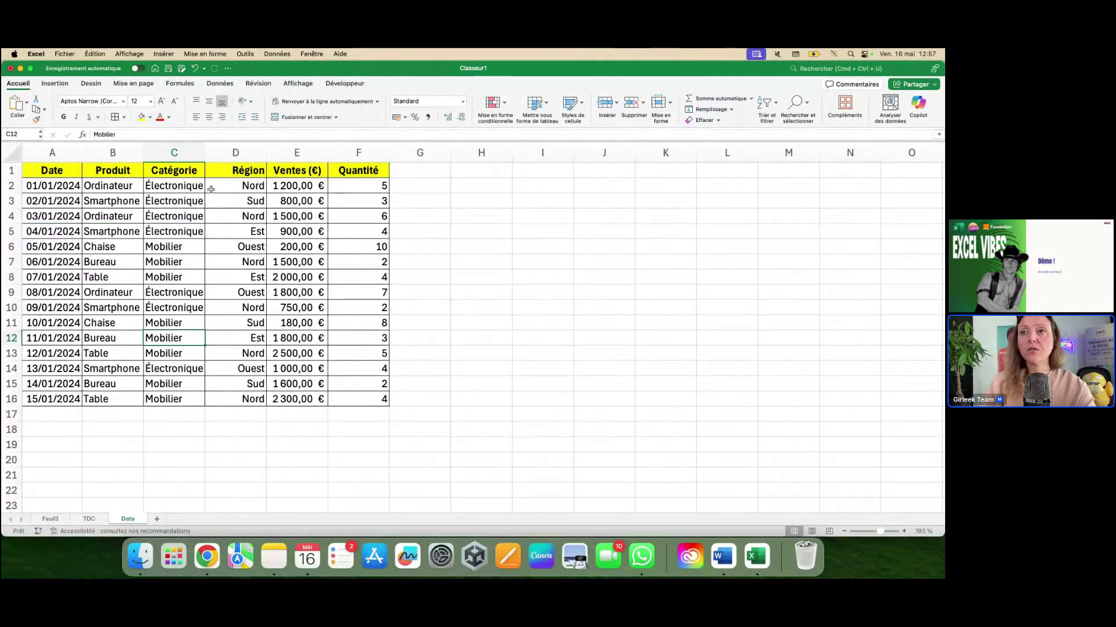
{"action": "left_click", "coordinate": [11, 202]}
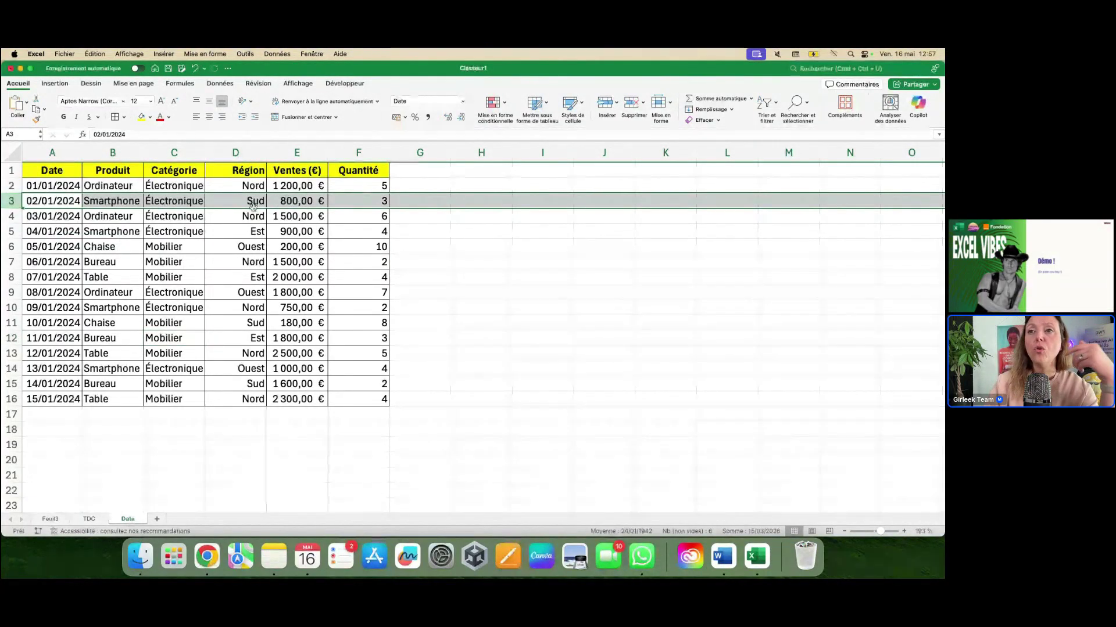
{"action": "double_click", "coordinate": [313, 203]}
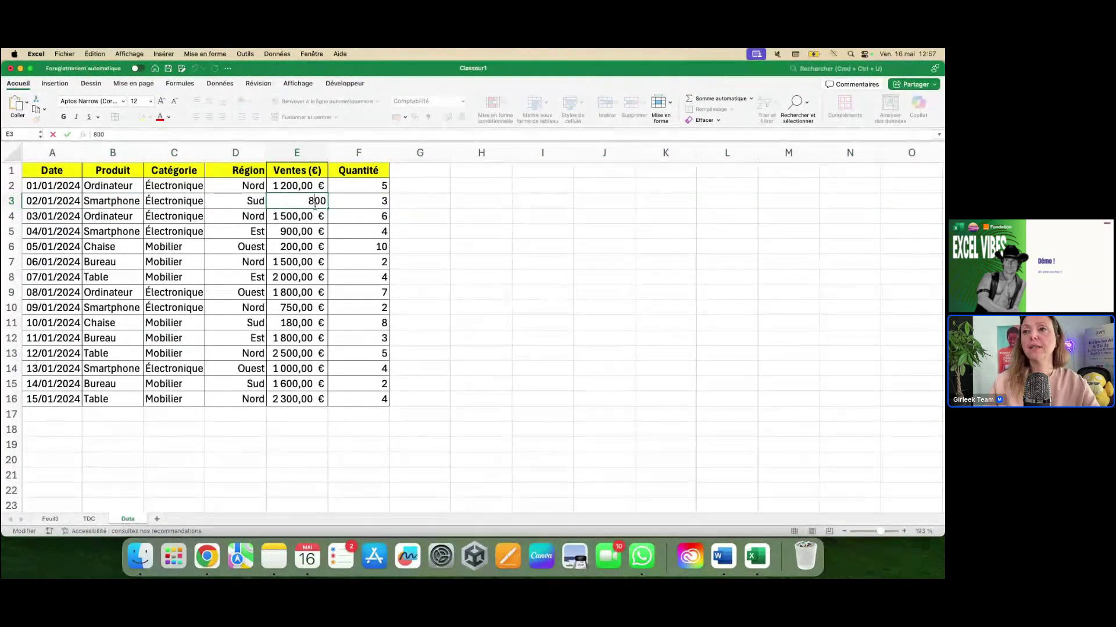
{"action": "key", "text": "BackSpace"}
{"action": "type", "text": "100"}
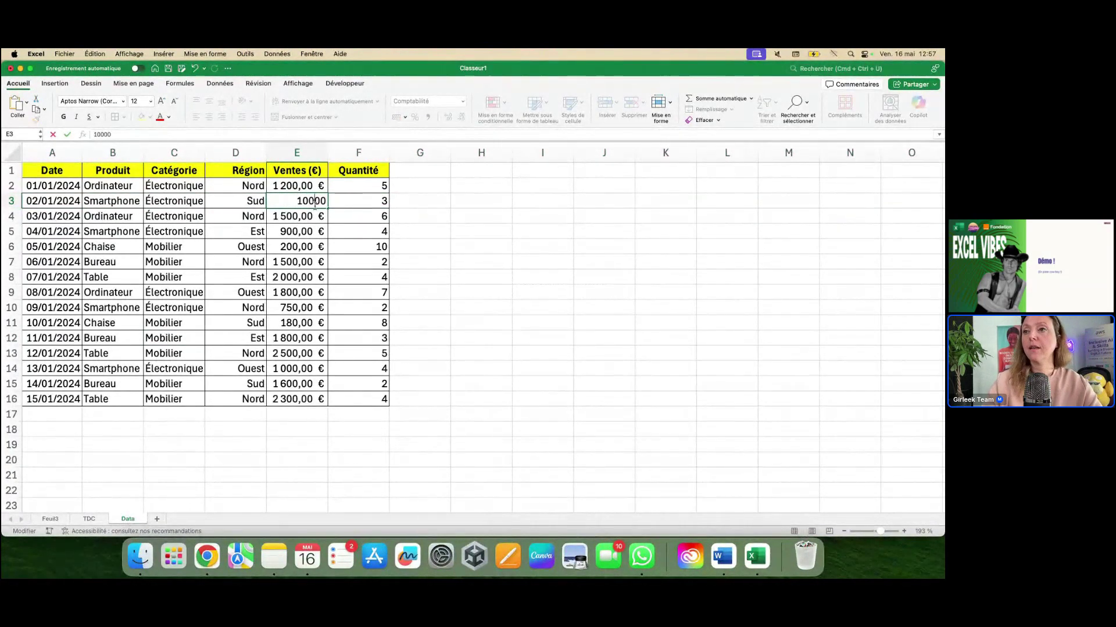
{"action": "left_click", "coordinate": [441, 274]}
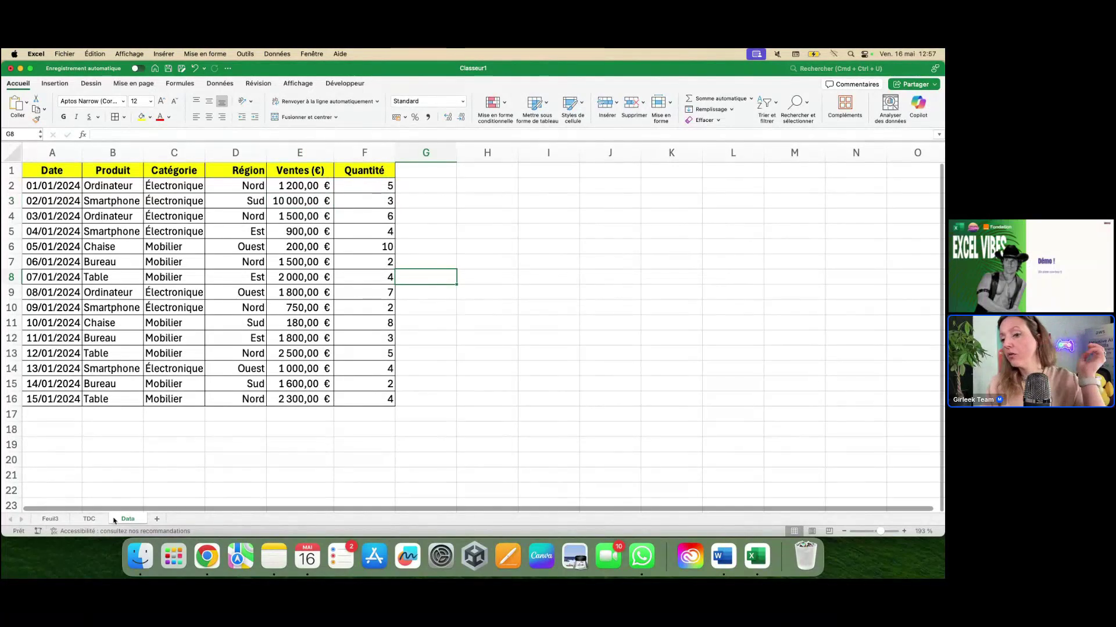
Step: Clear the Région slicer's filter on the TDC sheet and check the product values under each region
{"action": "left_click", "coordinate": [88, 519]}
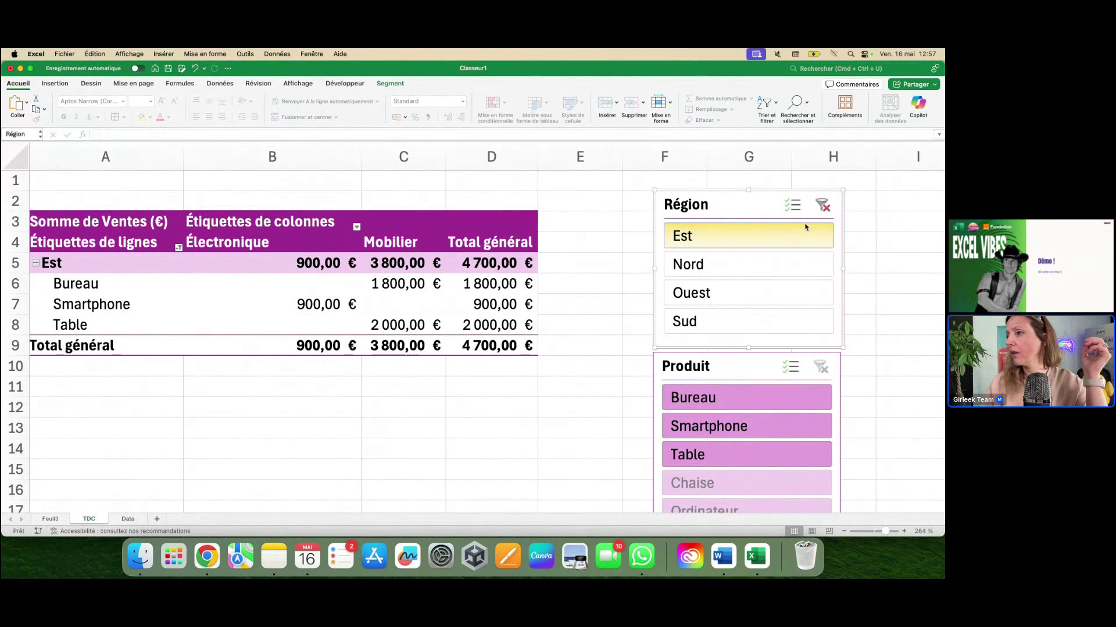
{"action": "scroll", "coordinate": [729, 471], "scroll_direction": "down", "scroll_amount": 2}
{"action": "scroll", "coordinate": [730, 477], "scroll_direction": "up", "scroll_amount": 2}
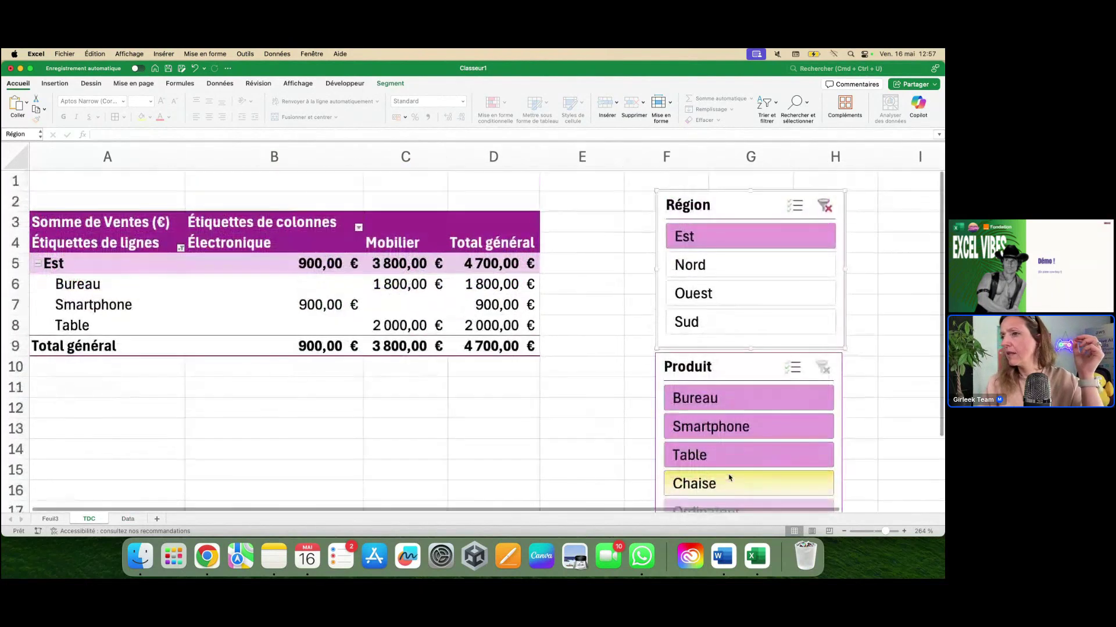
{"action": "left_click", "coordinate": [824, 206]}
{"action": "left_click", "coordinate": [836, 376]}
{"action": "scroll", "coordinate": [487, 349], "scroll_direction": "down", "scroll_amount": 5}
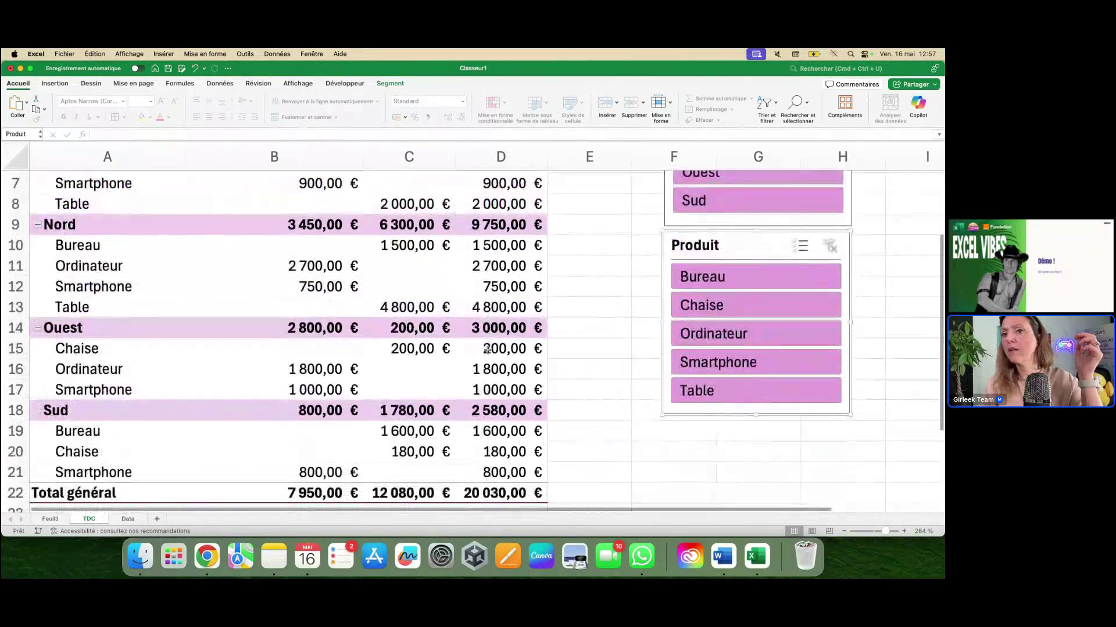
{"action": "scroll", "coordinate": [487, 349], "scroll_direction": "up", "scroll_amount": 4}
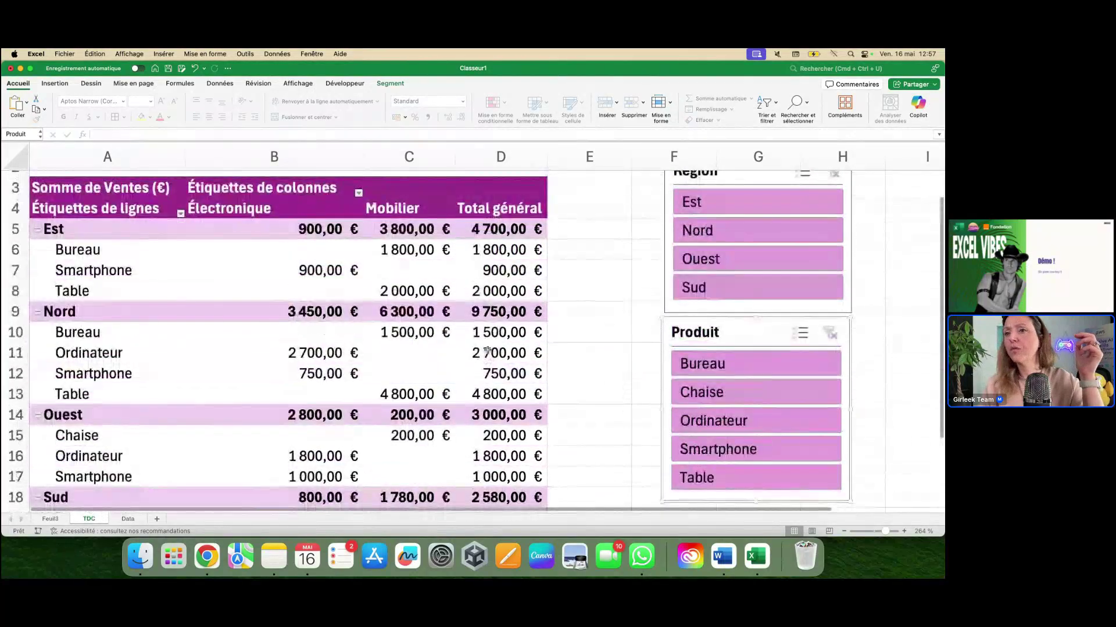
Step: Refresh the pivot table on the TDC sheet from the Électronique value of Smartphone under Sud
{"action": "left_click", "coordinate": [127, 519]}
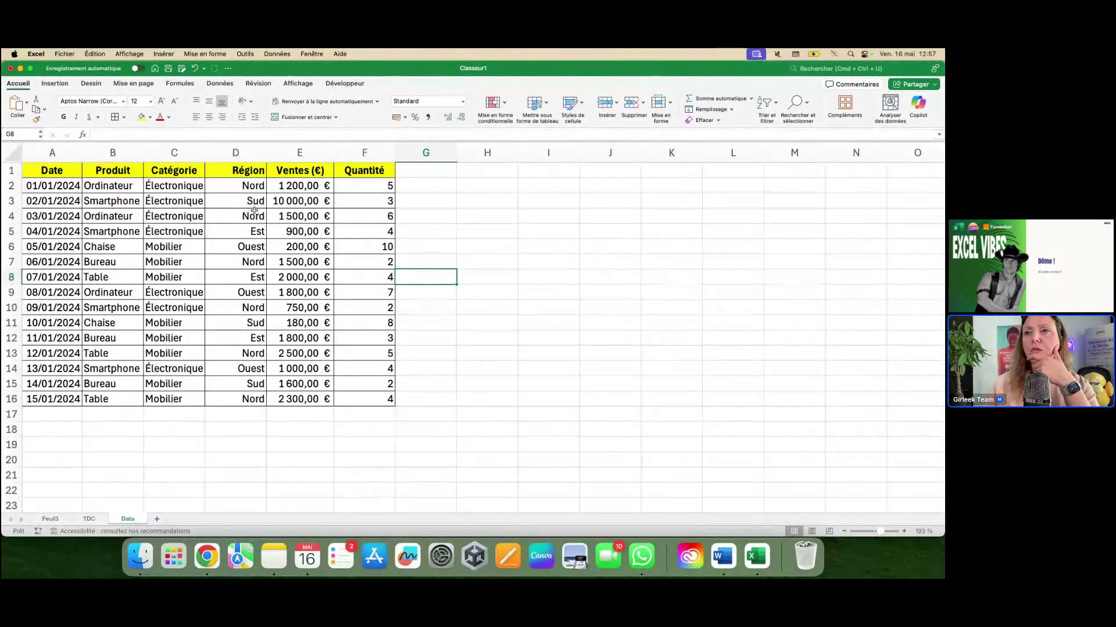
{"action": "left_click", "coordinate": [88, 519]}
{"action": "scroll", "coordinate": [131, 347], "scroll_direction": "down", "scroll_amount": 5}
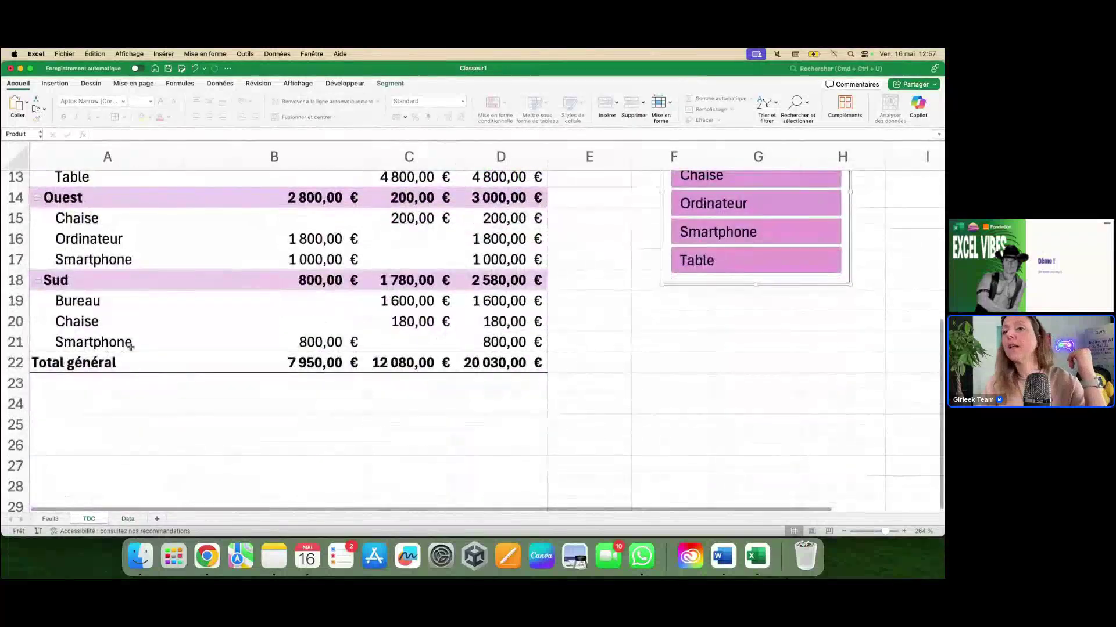
{"action": "left_click", "coordinate": [313, 343]}
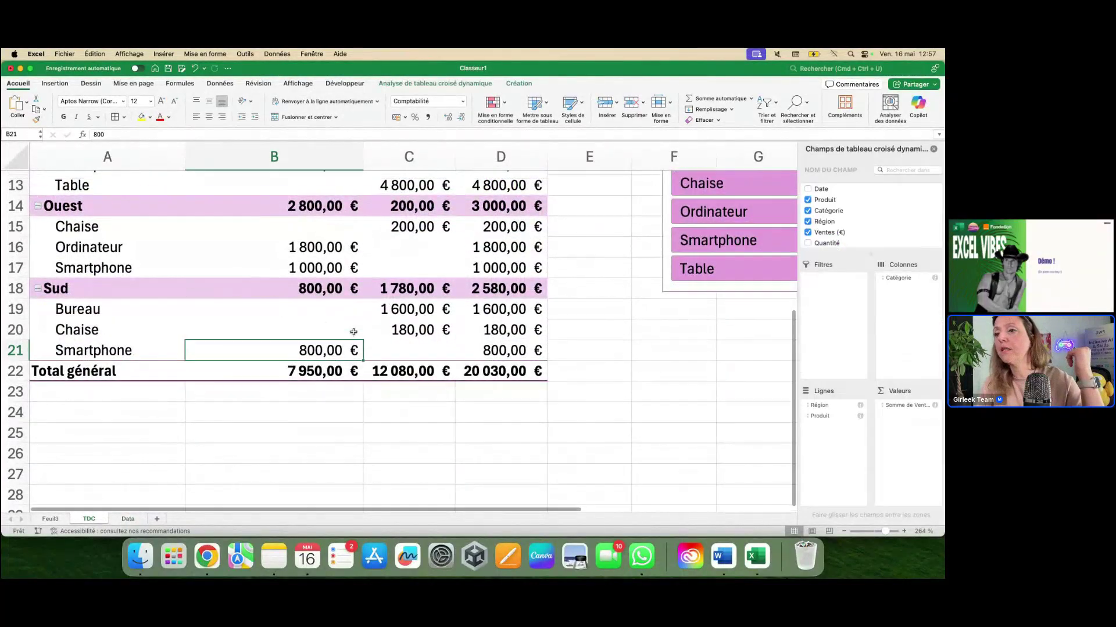
{"action": "scroll", "coordinate": [353, 332], "scroll_direction": "up", "scroll_amount": 1}
{"action": "right_click", "coordinate": [354, 336]}
{"action": "left_click", "coordinate": [390, 338]}
{"action": "left_click", "coordinate": [313, 360]}
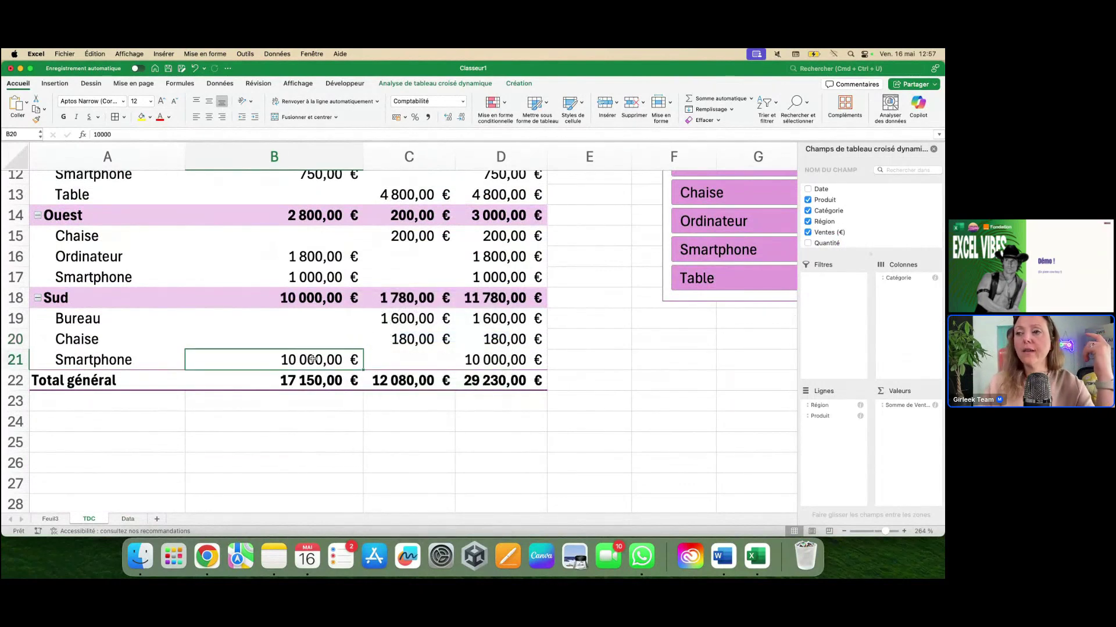
{"action": "left_click", "coordinate": [482, 362]}
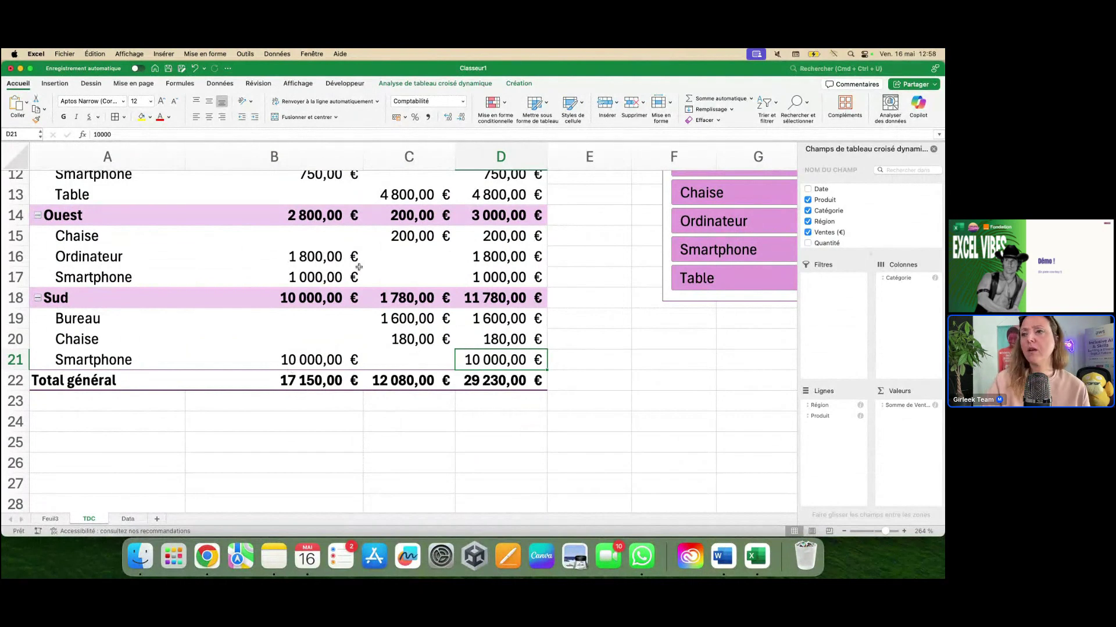
Step: Refresh the pivot table again from the empty Mobilier cell of Ordinateur under Ouest, and review its rows
{"action": "left_click", "coordinate": [407, 264]}
{"action": "right_click", "coordinate": [407, 264]}
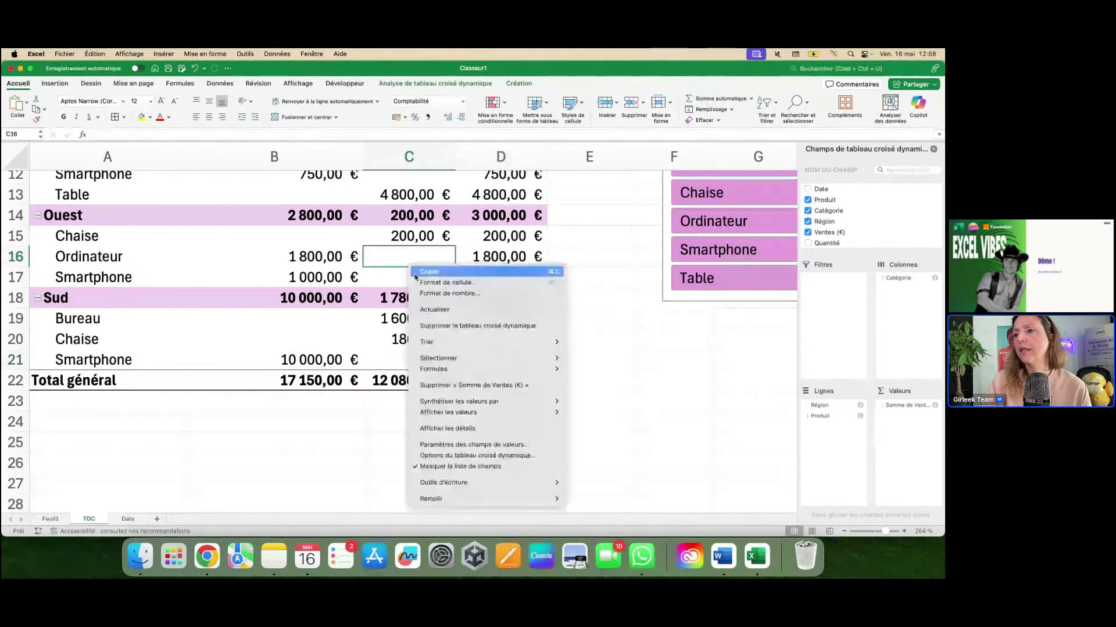
{"action": "left_click", "coordinate": [443, 316]}
{"action": "scroll", "coordinate": [444, 317], "scroll_direction": "up", "scroll_amount": 5}
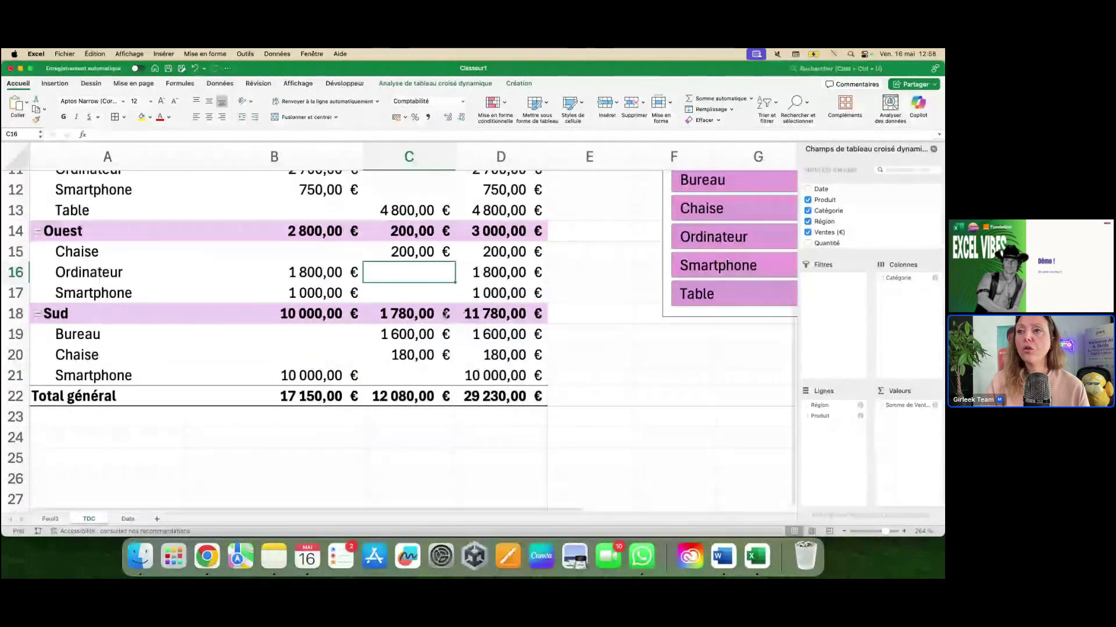
{"action": "scroll", "coordinate": [445, 314], "scroll_direction": "up", "scroll_amount": 5}
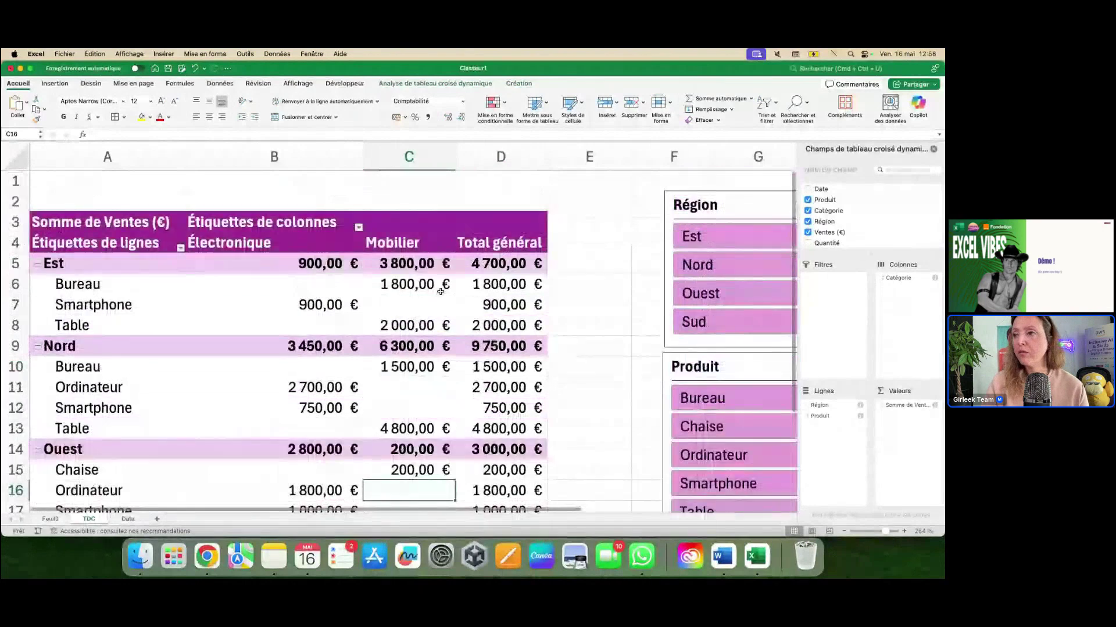
{"action": "scroll", "coordinate": [439, 291], "scroll_direction": "down", "scroll_amount": 2}
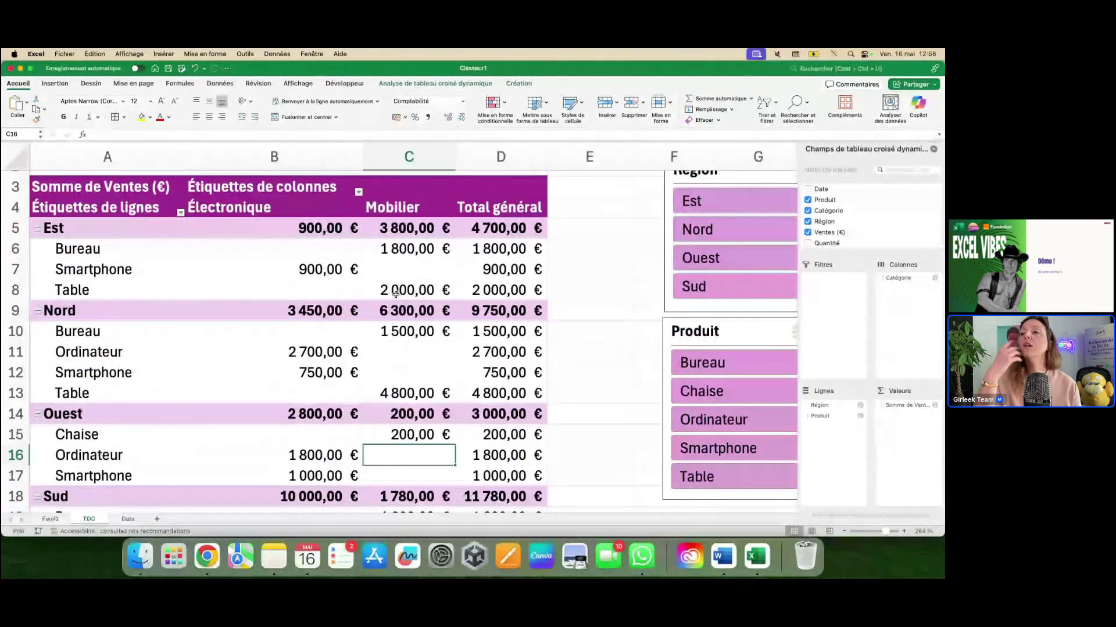
{"action": "left_click", "coordinate": [589, 157]}
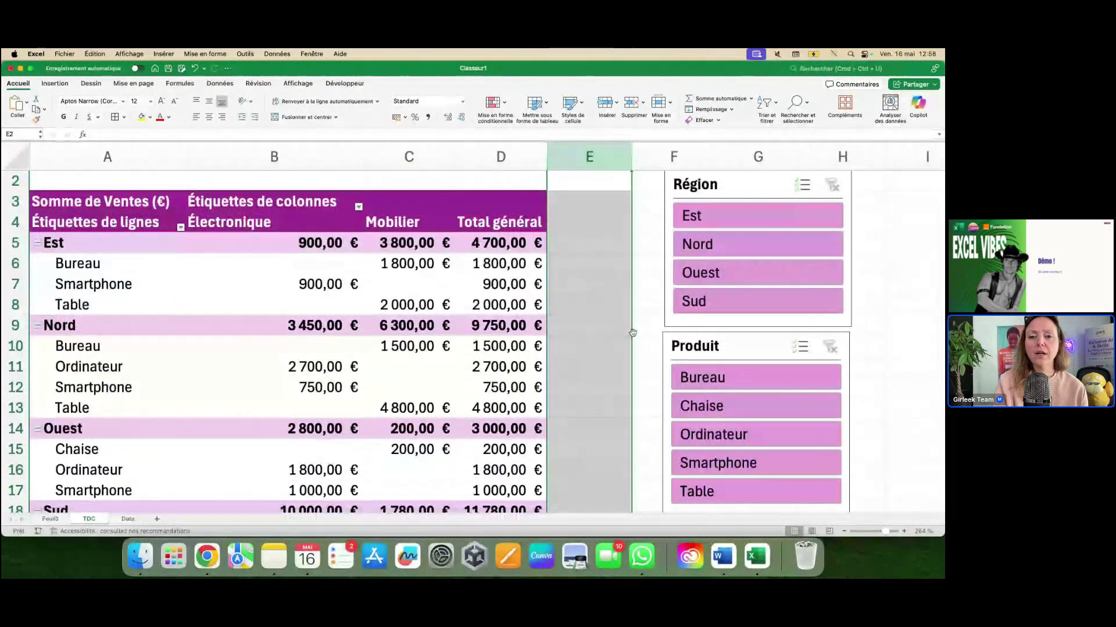
{"action": "left_click", "coordinate": [602, 393]}
{"action": "scroll", "coordinate": [601, 388], "scroll_direction": "down", "scroll_amount": 1}
{"action": "scroll", "coordinate": [614, 266], "scroll_direction": "up", "scroll_amount": 2}
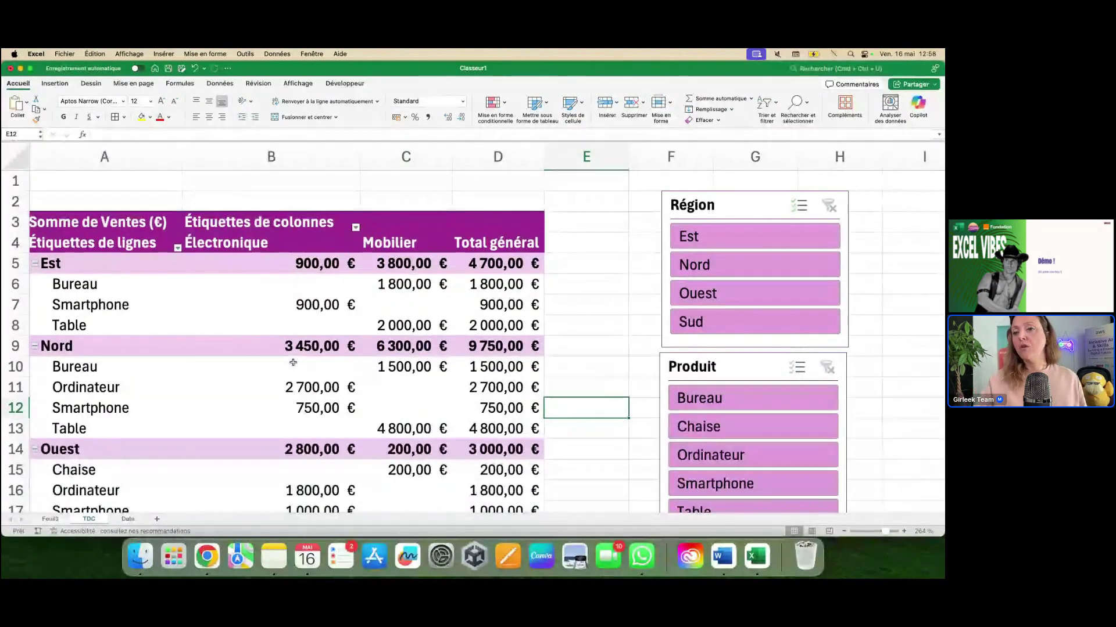
Step: Insert a blank row above the 08/01/2024 Ordinateur record in the source table on the Data sheet
{"action": "left_click", "coordinate": [128, 518]}
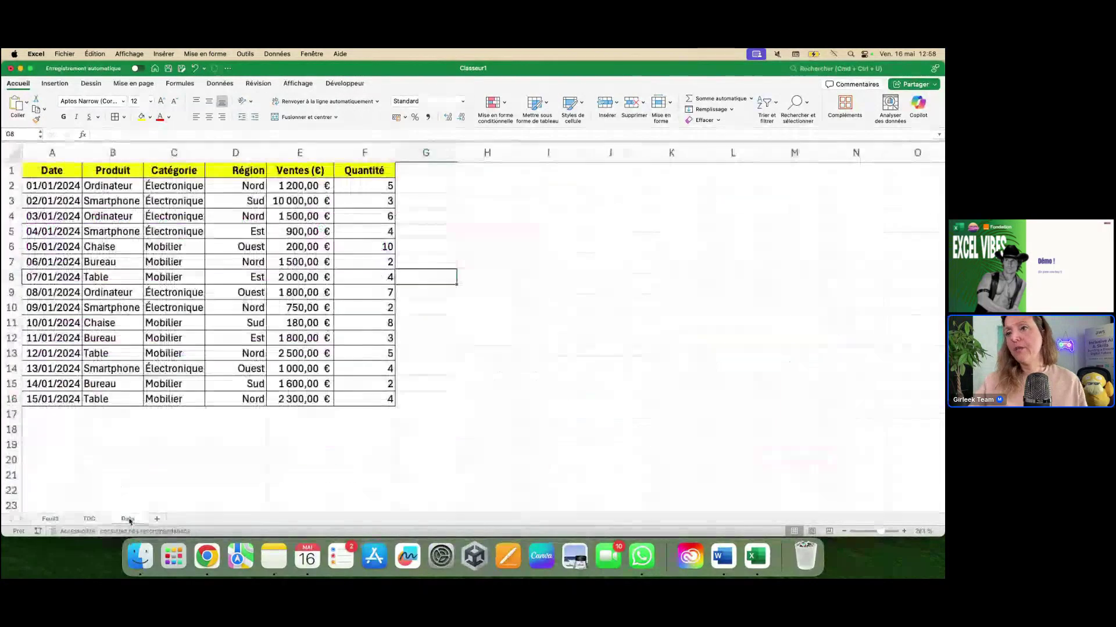
{"action": "left_click", "coordinate": [313, 171]}
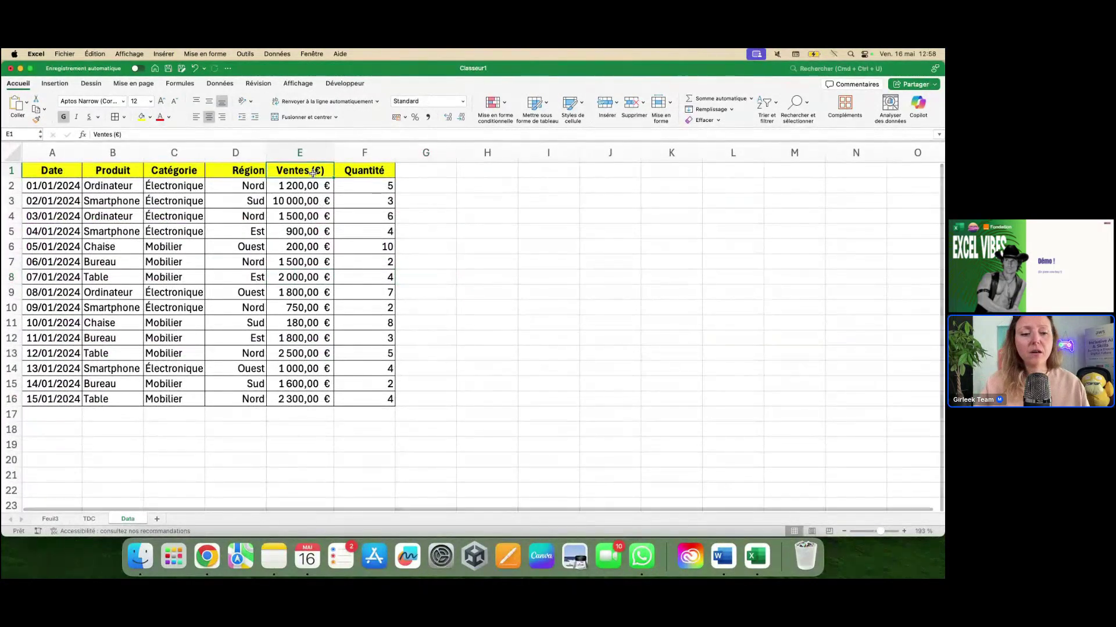
{"action": "left_click", "coordinate": [299, 276]}
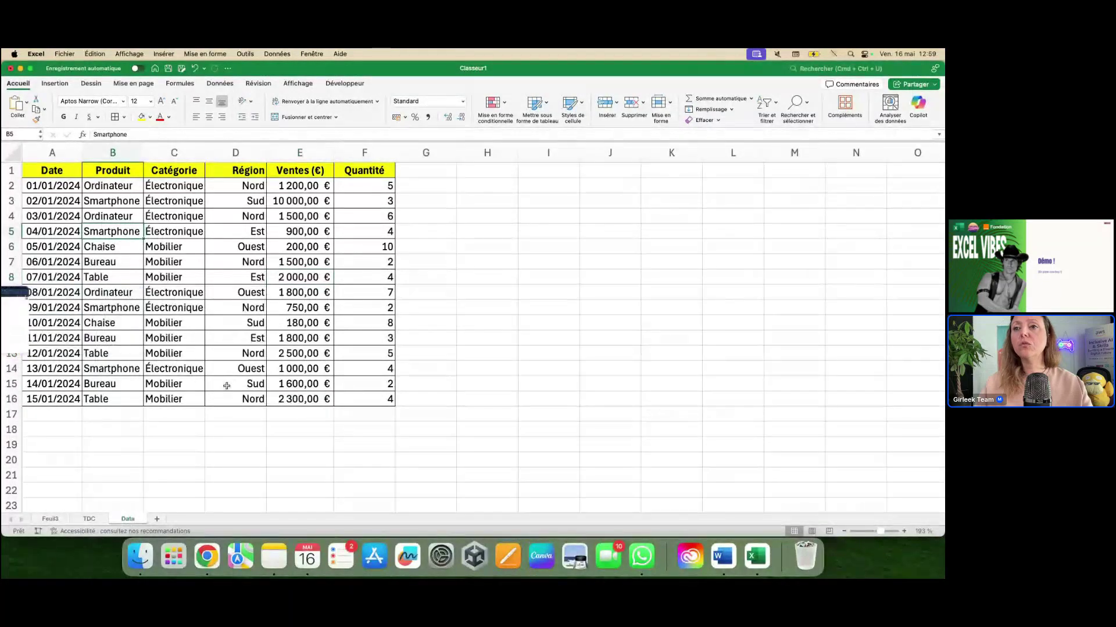
{"action": "left_click", "coordinate": [13, 292]}
{"action": "right_click", "coordinate": [14, 292]}
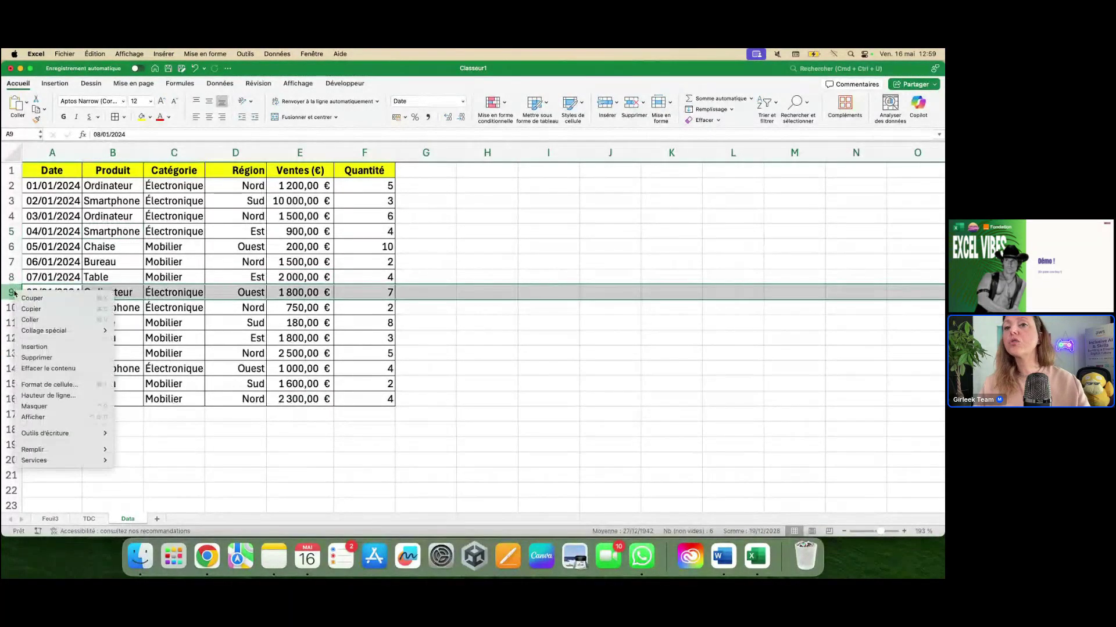
{"action": "left_click", "coordinate": [63, 351]}
{"action": "left_click", "coordinate": [300, 308]}
Step: Jump from the Région header to the last filled cell above the blank row, and undo the row insertion
{"action": "left_click", "coordinate": [255, 172]}
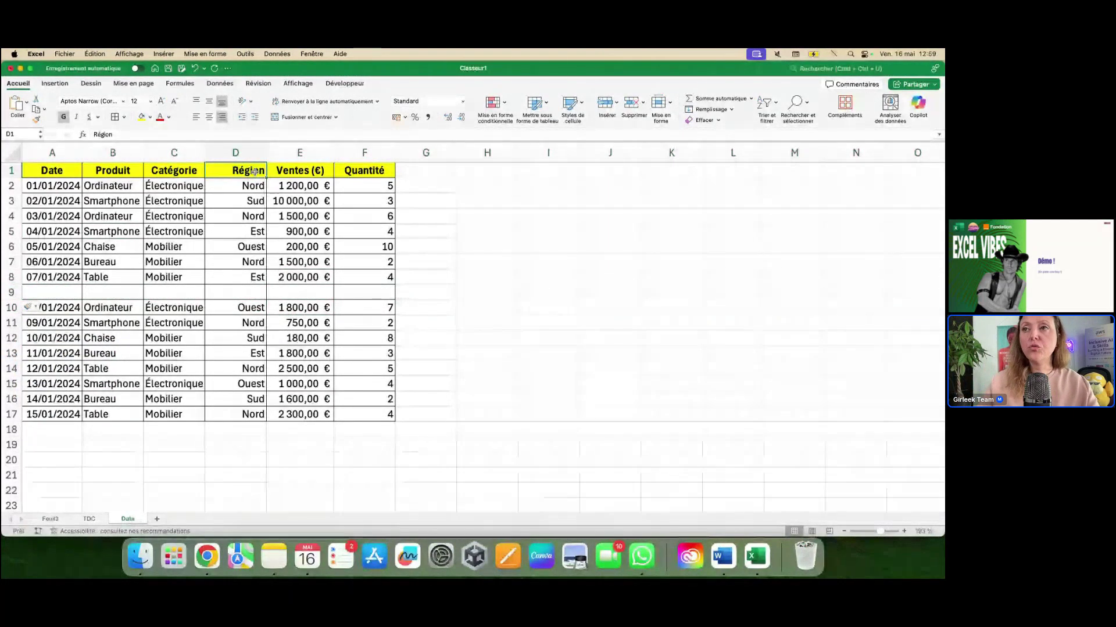
{"action": "left_click", "coordinate": [253, 172]}
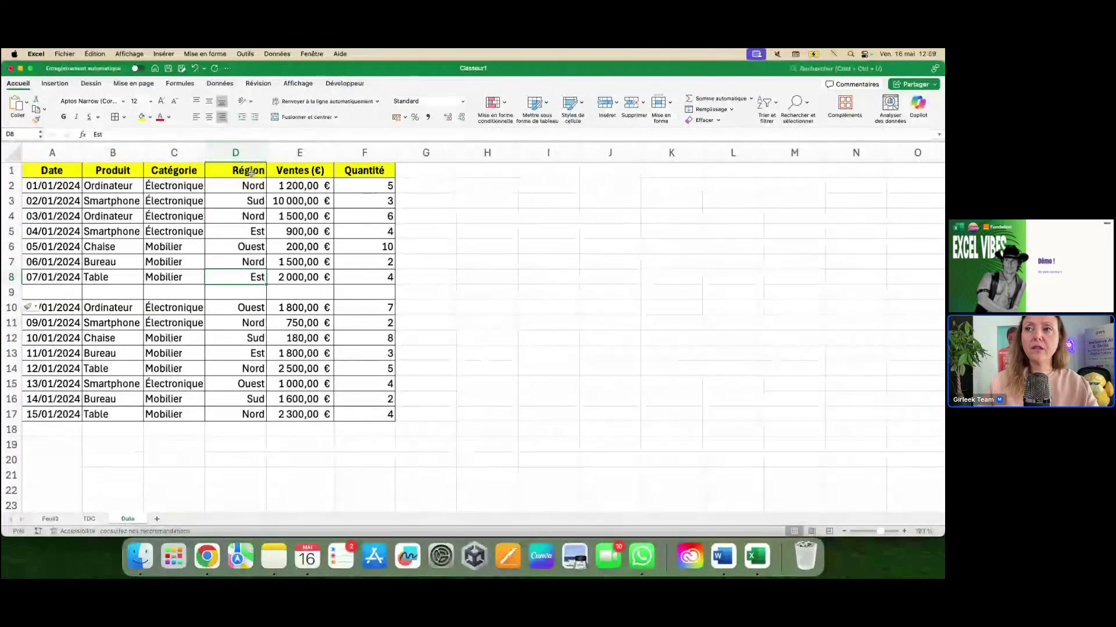
{"action": "key", "text": "super+Down"}
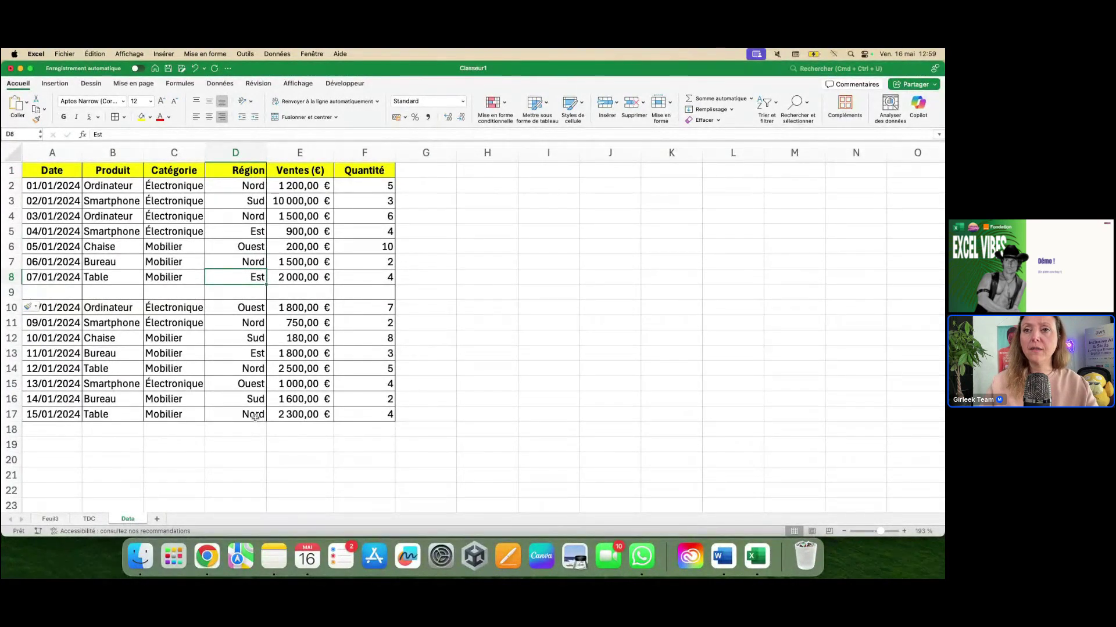
{"action": "scroll", "coordinate": [280, 315], "scroll_direction": "right", "scroll_amount": 1}
{"action": "key", "text": "super+z"}
Step: Jump from the Région header to the column's last record, and select the column's data from D1 to D16
{"action": "left_click", "coordinate": [252, 171]}
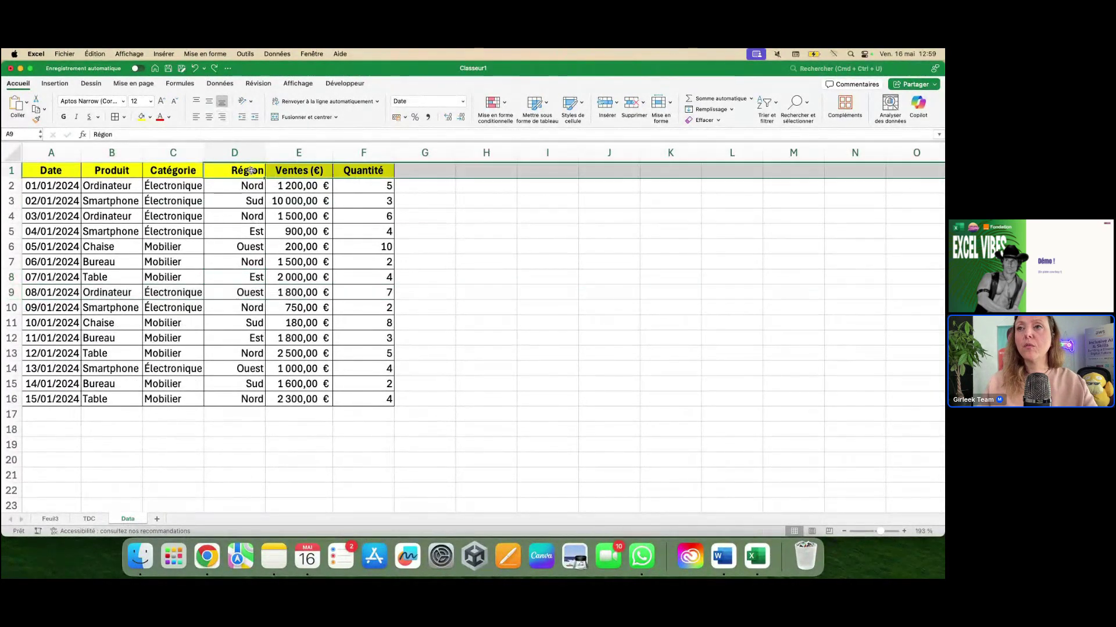
{"action": "key", "text": "super+Down"}
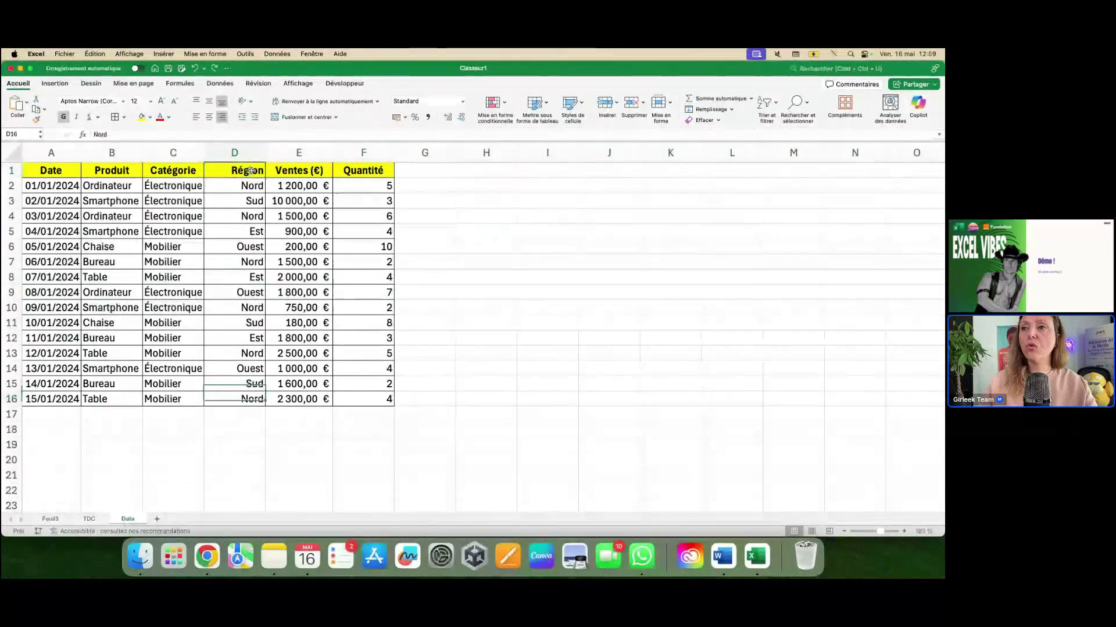
{"action": "left_click_drag", "start_coordinate": [251, 171], "coordinate": [236, 413]}
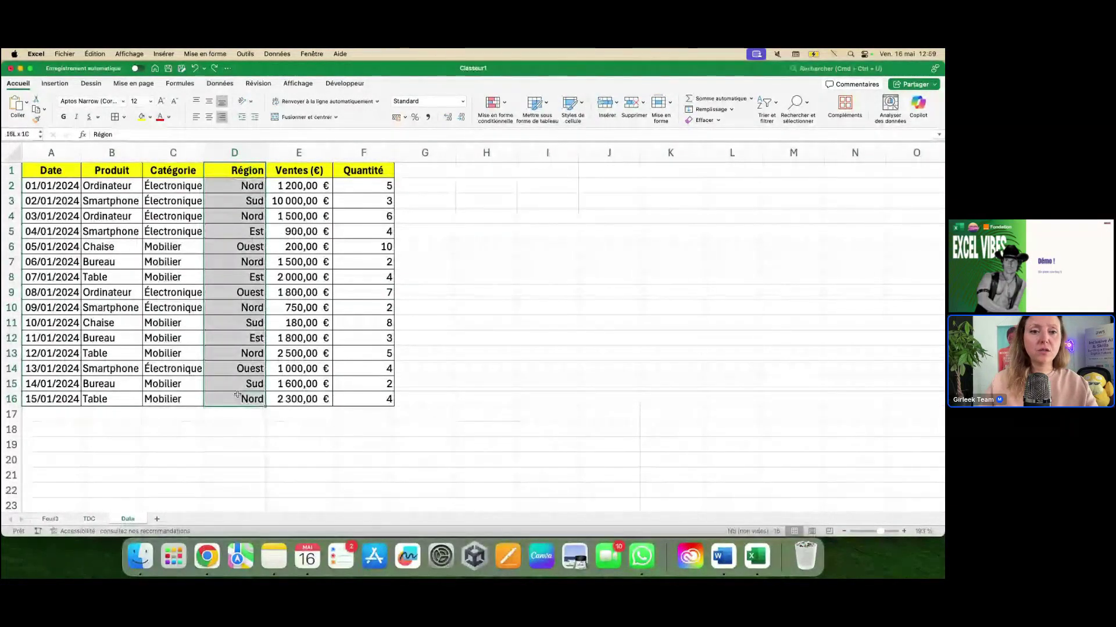
{"action": "left_click", "coordinate": [253, 170]}
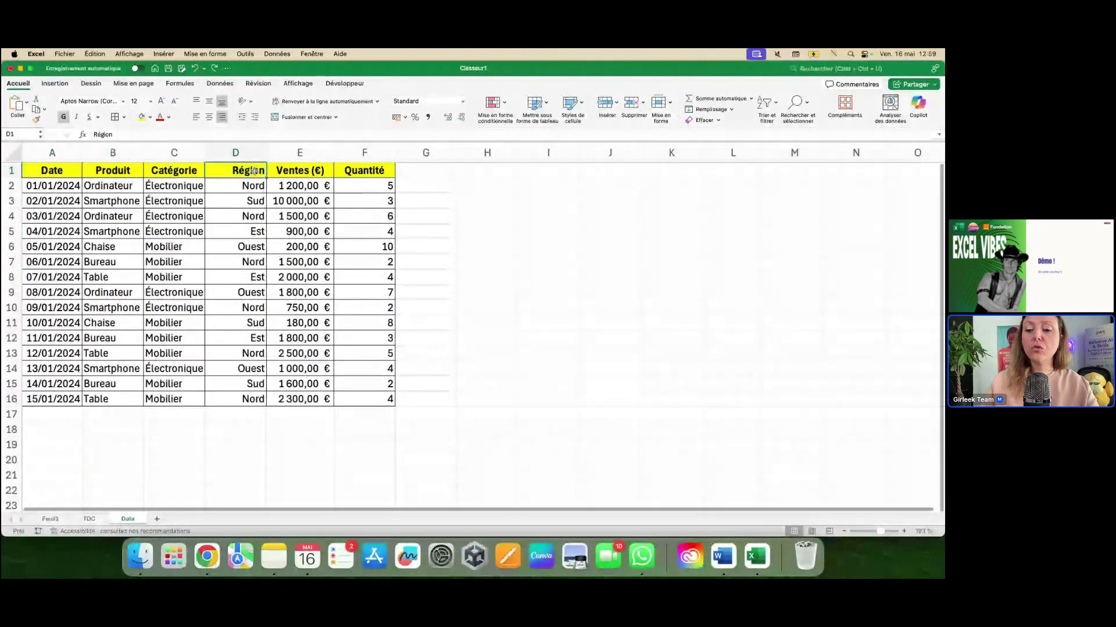
{"action": "key", "text": "super+shift+Down"}
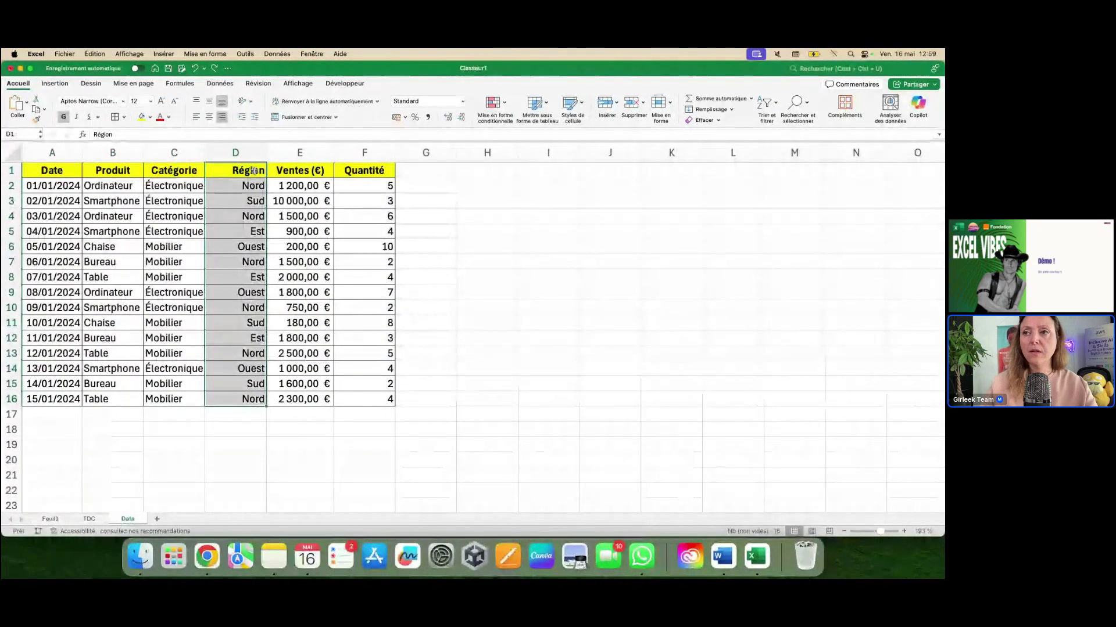
Step: Insert a blank row above the 09/01/2024 Smartphone record in the source table
{"action": "left_click", "coordinate": [13, 308]}
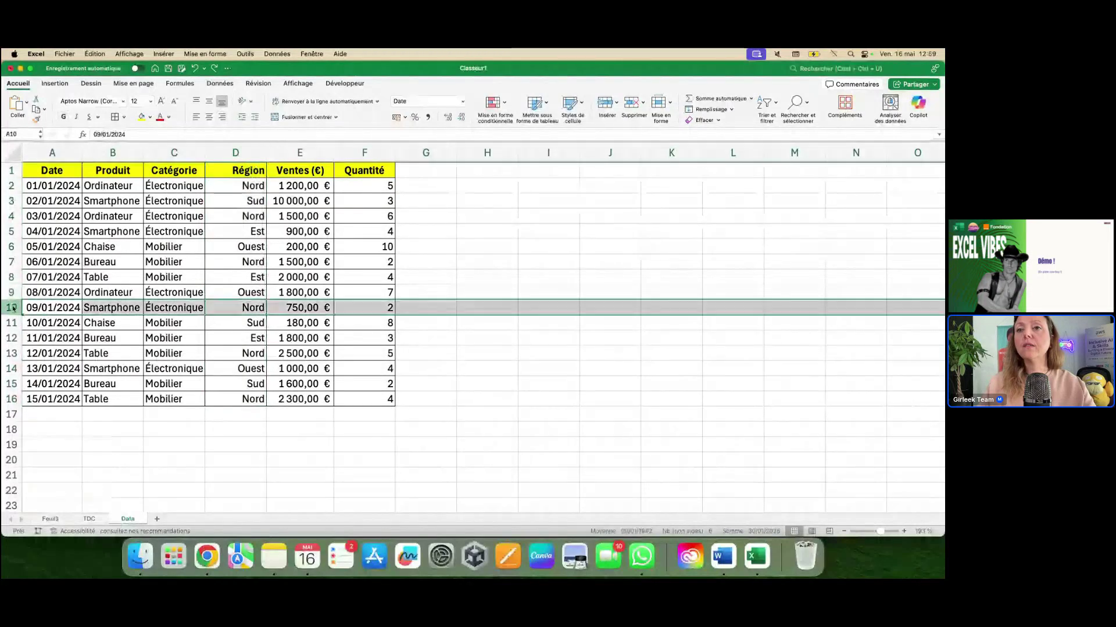
{"action": "right_click", "coordinate": [13, 308]}
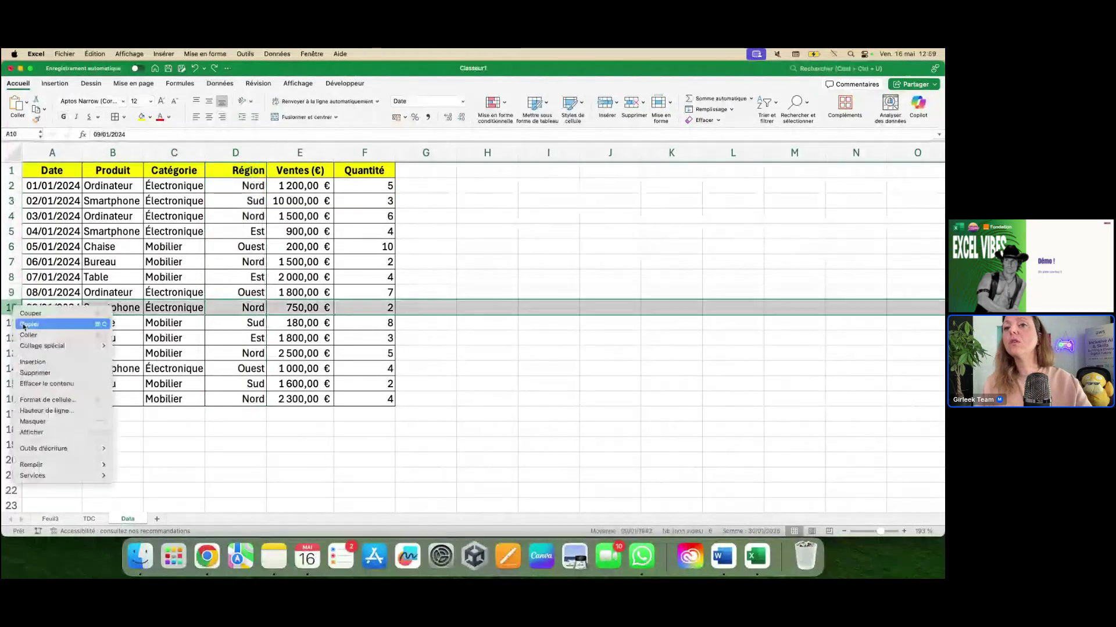
{"action": "left_click", "coordinate": [57, 363]}
Step: Extend a selection from the Région header down to the last filled cell above the blank row, then clear it
{"action": "left_click", "coordinate": [252, 169]}
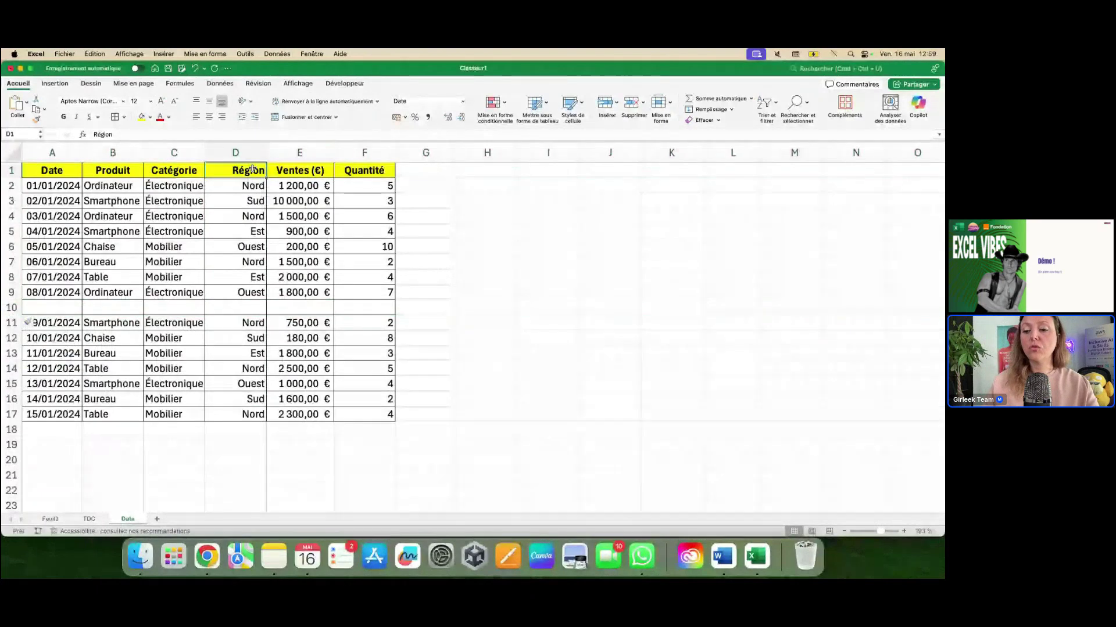
{"action": "key", "text": "shift+Down"}
{"action": "key", "text": "shift+Down"}
{"action": "key", "text": "shift+Down"}
{"action": "key", "text": "shift+Down"}
{"action": "key", "text": "shift+Down"}
{"action": "key", "text": "shift+Down"}
{"action": "key", "text": "shift+Down"}
{"action": "key", "text": "shift+Down"}
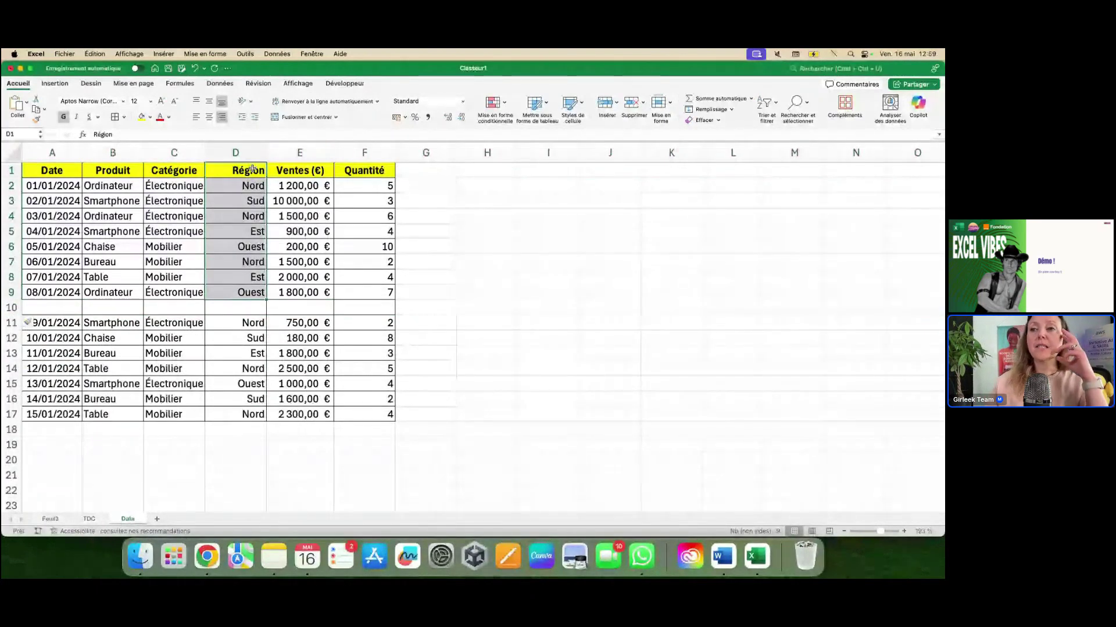
{"action": "left_click", "coordinate": [454, 326]}
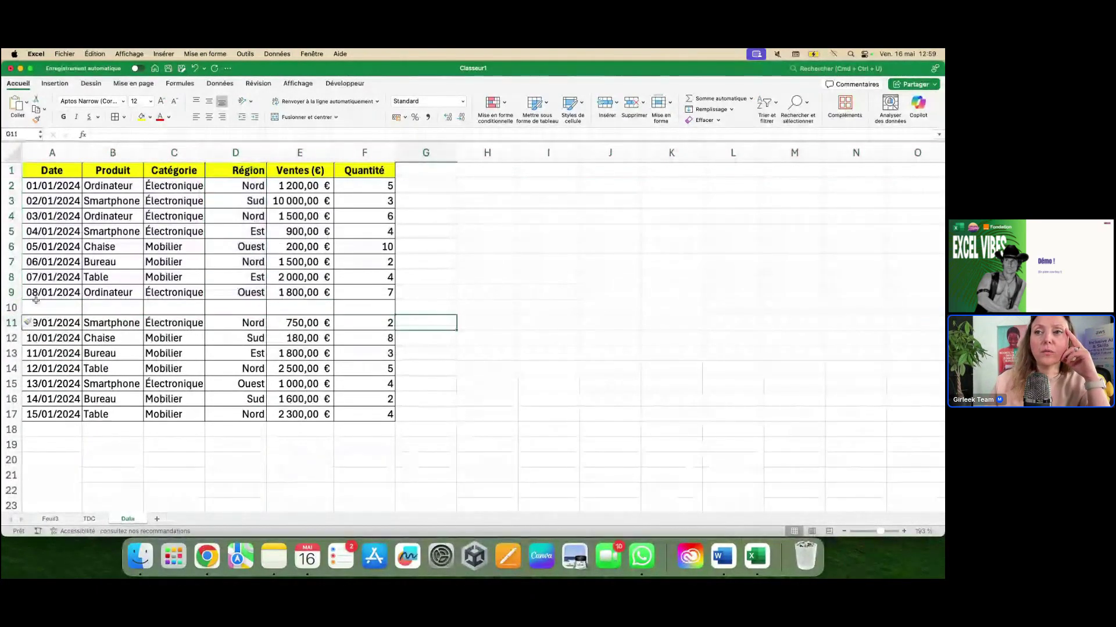
Step: Hide the blank row 10 between the 08/01/2024 and 09/01/2024 records, and return to the Région column
{"action": "left_click_drag", "start_coordinate": [50, 308], "coordinate": [363, 307]}
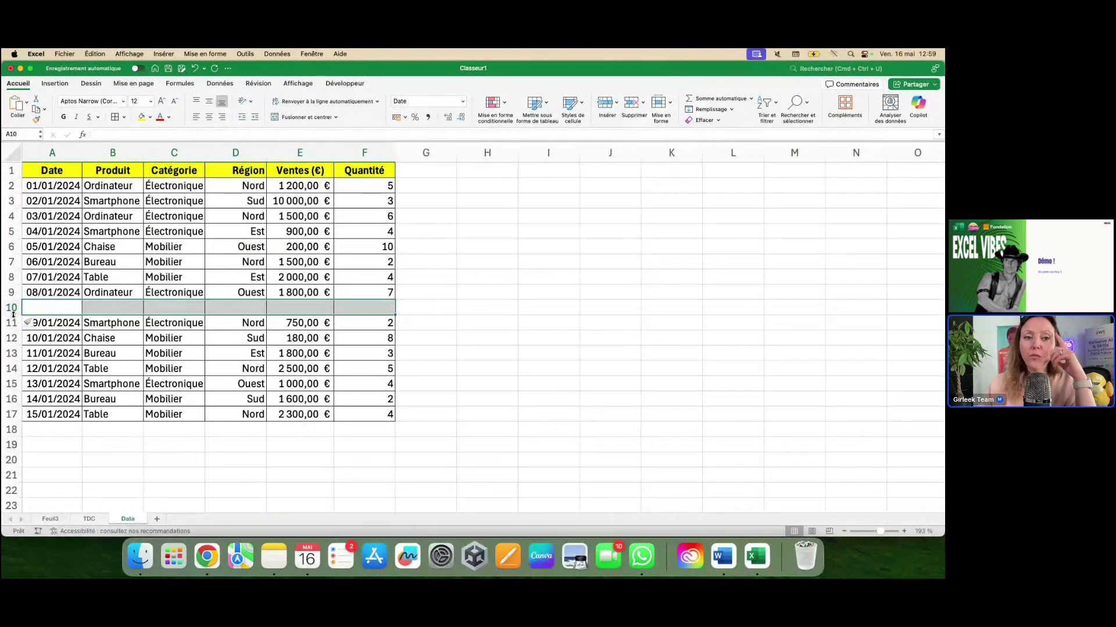
{"action": "left_click", "coordinate": [10, 307]}
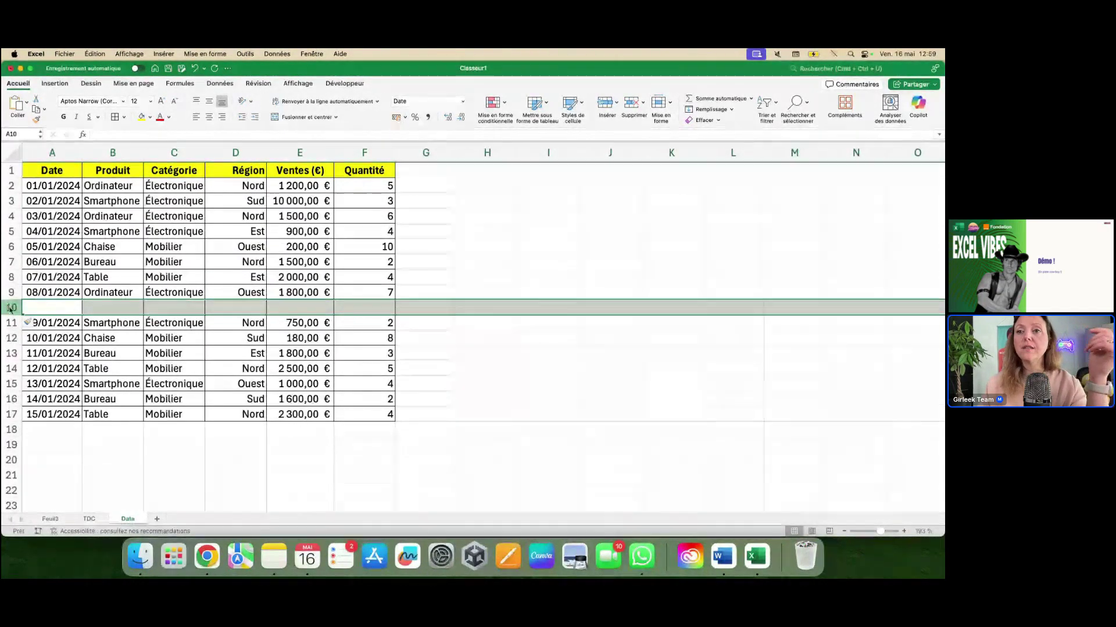
{"action": "right_click", "coordinate": [11, 307]}
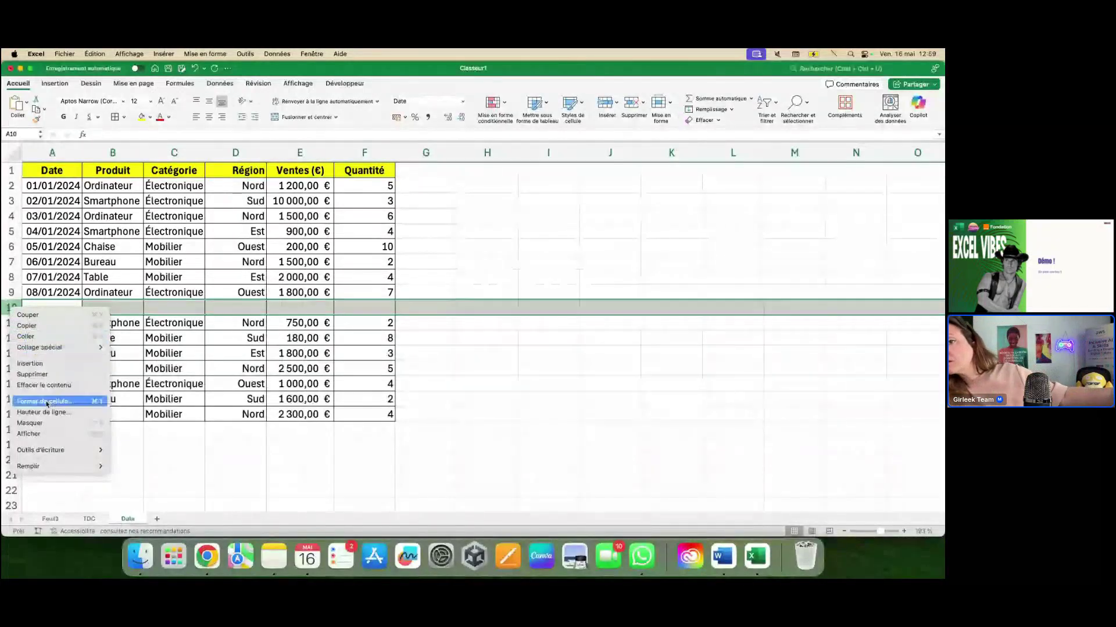
{"action": "left_click", "coordinate": [48, 424]}
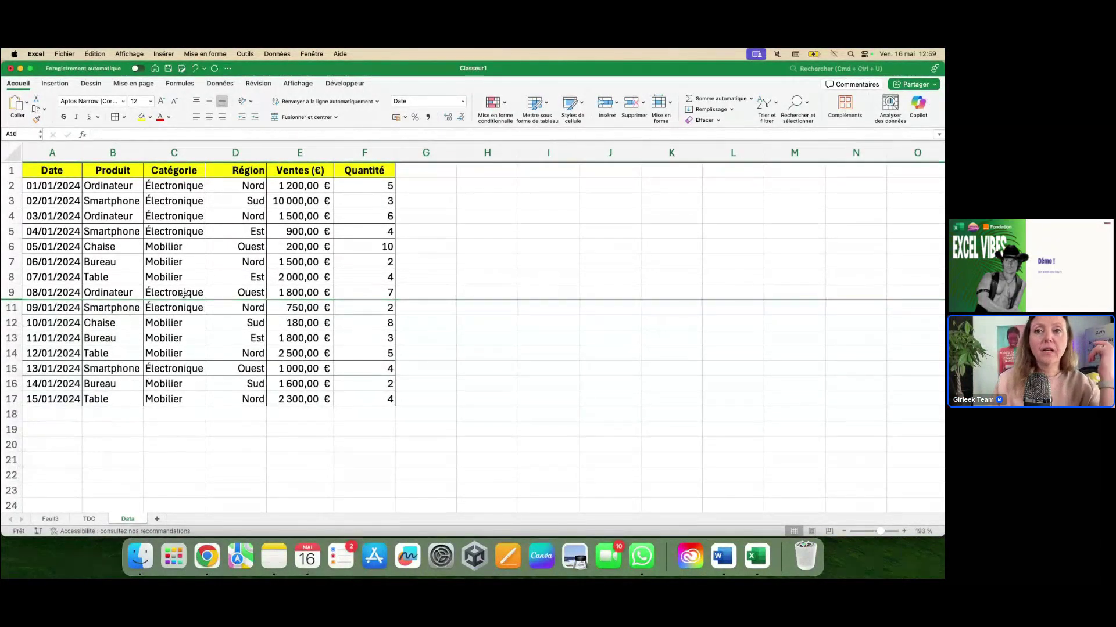
{"action": "left_click", "coordinate": [248, 365]}
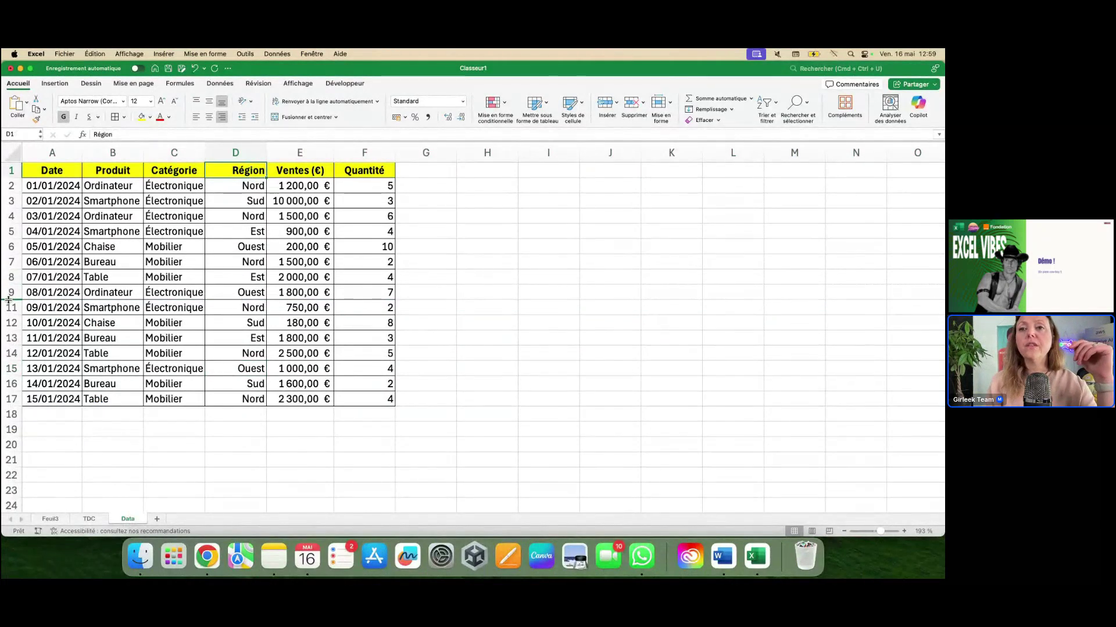
Step: Expand the hidden row 10 to a thin sliver between rows 9 and 11, and select it up close
{"action": "left_click_drag", "start_coordinate": [9, 300], "coordinate": [9, 301]}
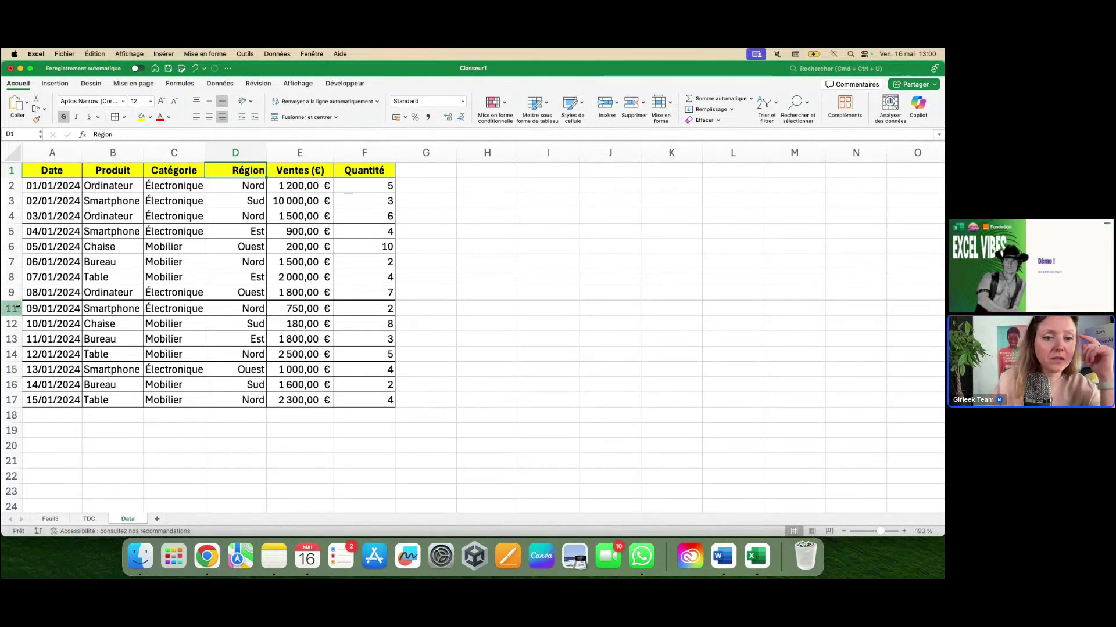
{"action": "scroll", "coordinate": [16, 307], "scroll_direction": "up", "scroll_amount": 5}
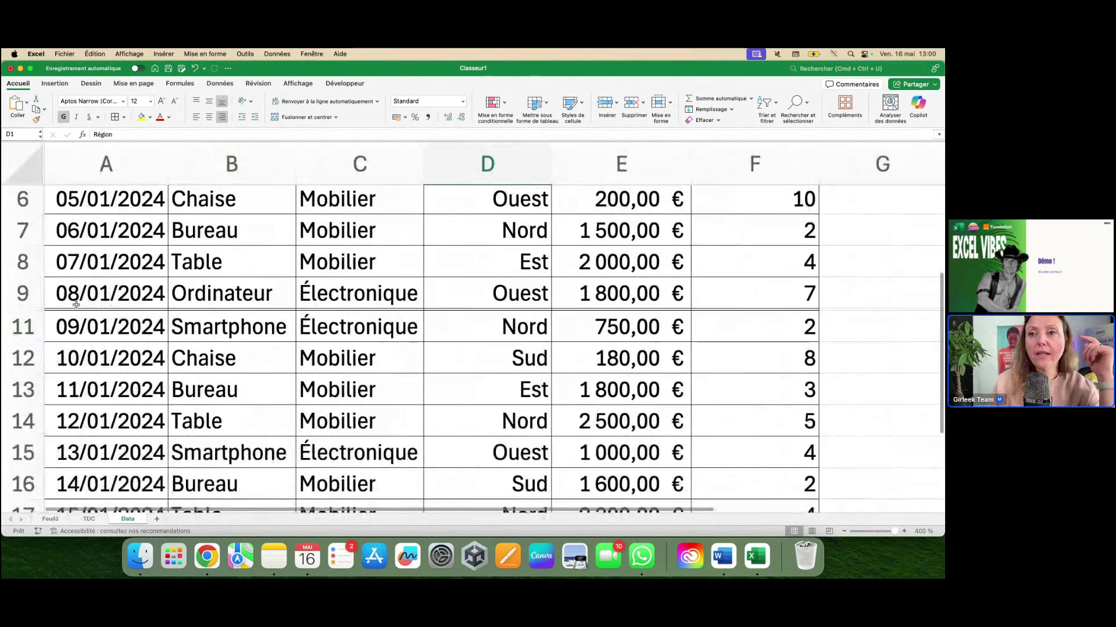
{"action": "left_click", "coordinate": [30, 310]}
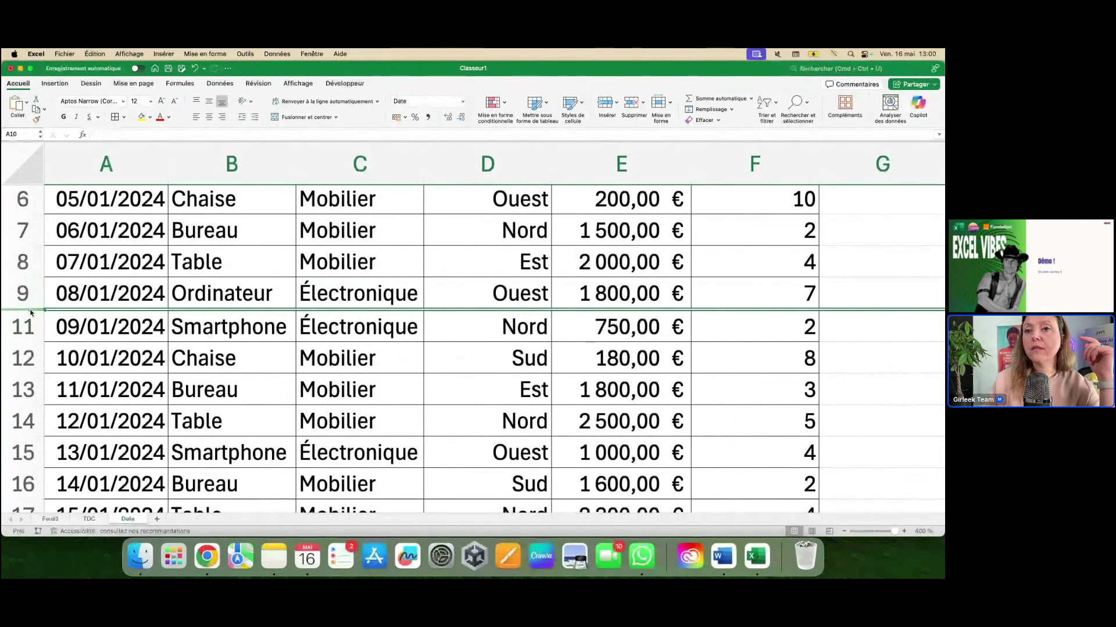
Step: Select the Région column again from its header in D1 down to D9, just above the collapsed row
{"action": "scroll", "coordinate": [305, 356], "scroll_direction": "up", "scroll_amount": 5}
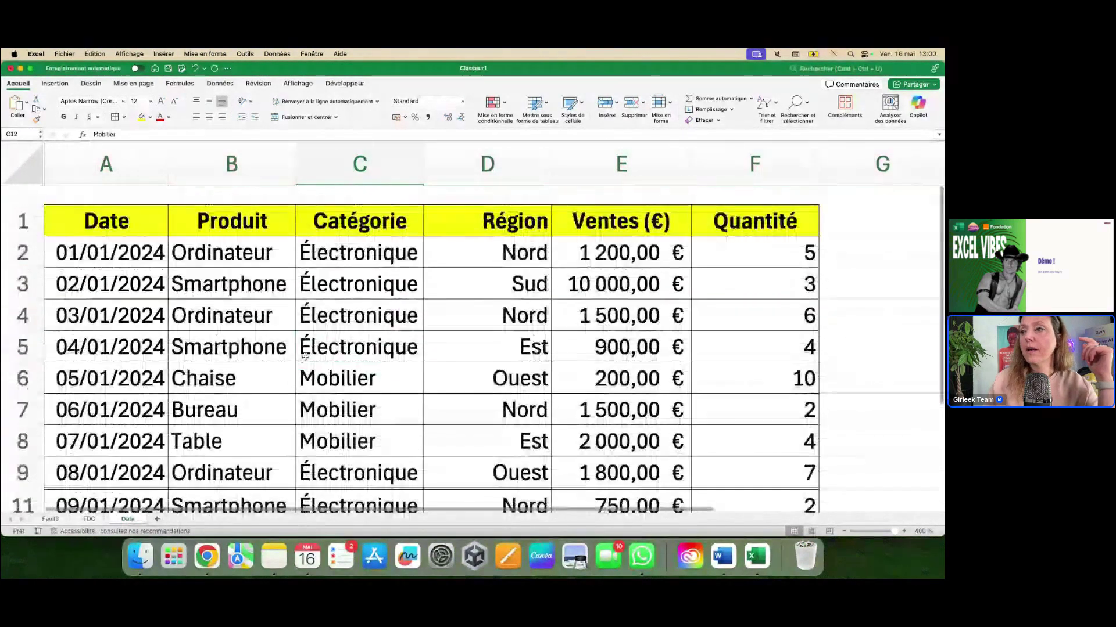
{"action": "scroll", "coordinate": [504, 199], "scroll_direction": "down", "scroll_amount": 5}
{"action": "left_click", "coordinate": [504, 200]}
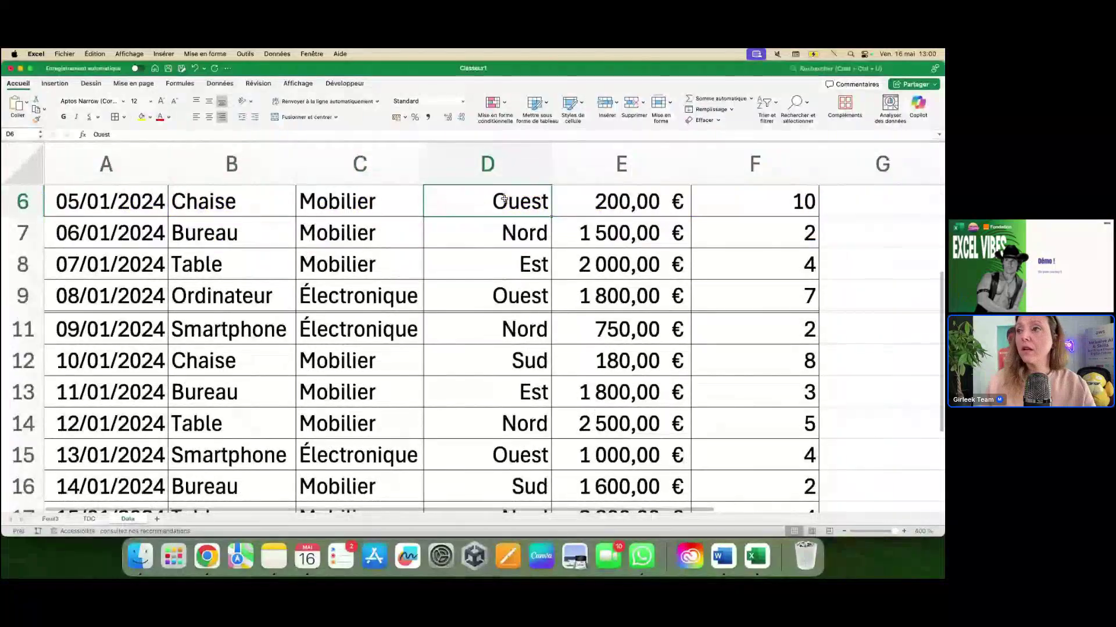
{"action": "scroll", "coordinate": [503, 199], "scroll_direction": "up", "scroll_amount": 5}
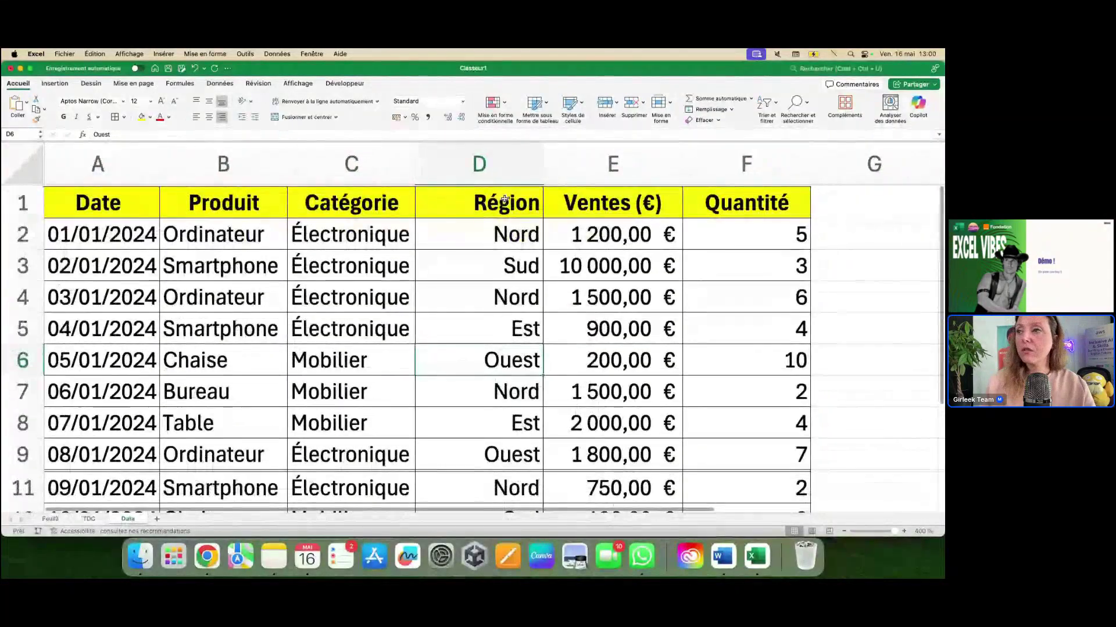
{"action": "left_click", "coordinate": [504, 200]}
{"action": "key", "text": "shift+Down"}
{"action": "key", "text": "shift+Down"}
{"action": "key", "text": "shift+Down"}
{"action": "key", "text": "shift+Down"}
{"action": "key", "text": "shift+Down"}
{"action": "key", "text": "shift+Down"}
{"action": "key", "text": "shift+Down"}
{"action": "key", "text": "shift+Down"}
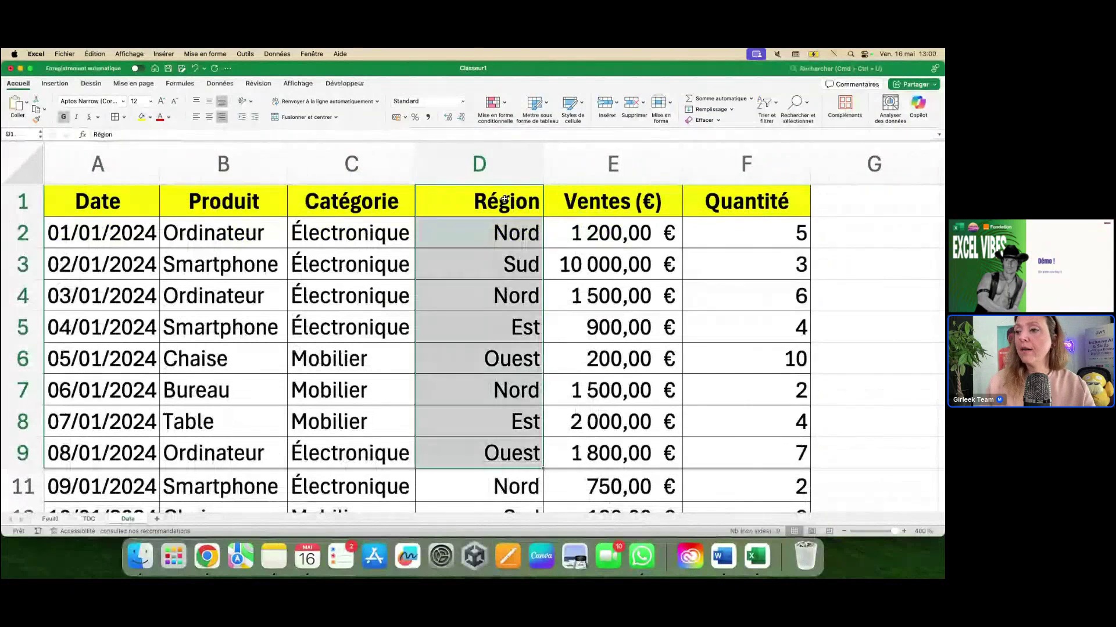
Step: Inspect the selection's end at the collapsed row, selecting its thin cell D10 and the whole of row 10
{"action": "scroll", "coordinate": [503, 428], "scroll_direction": "down", "scroll_amount": 2}
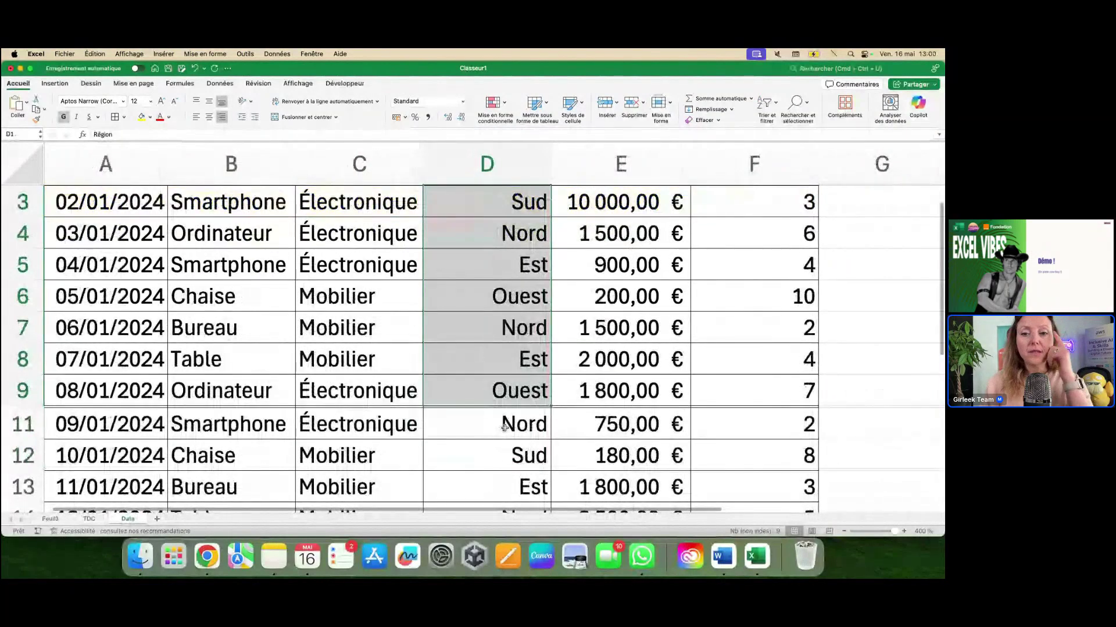
{"action": "scroll", "coordinate": [504, 428], "scroll_direction": "down", "scroll_amount": 1}
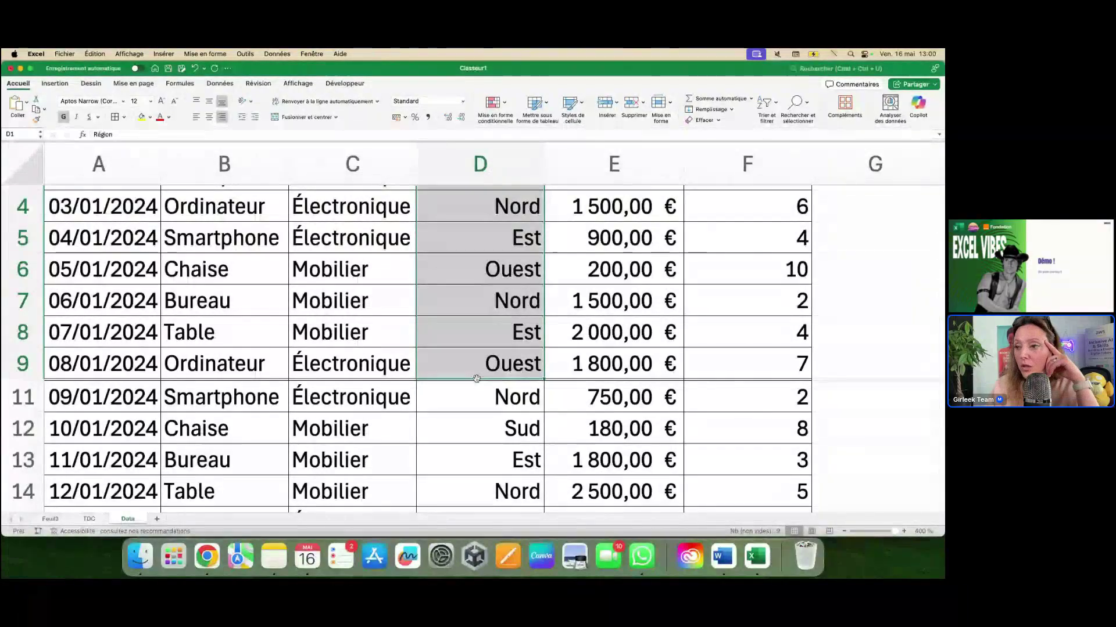
{"action": "scroll", "coordinate": [476, 379], "scroll_direction": "up", "scroll_amount": 1}
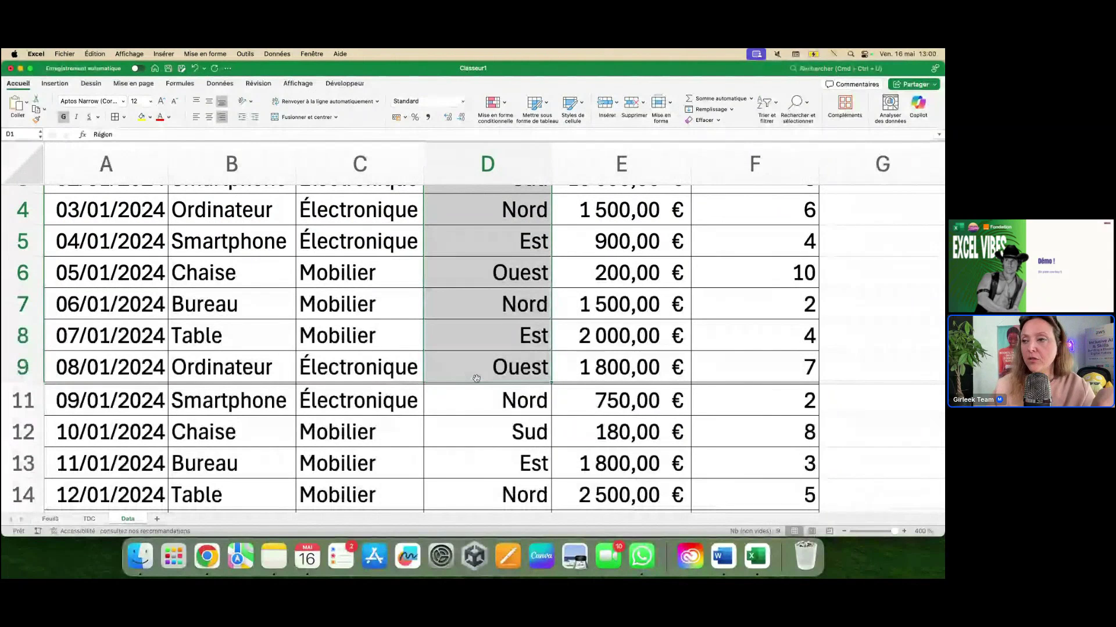
{"action": "scroll", "coordinate": [476, 379], "scroll_direction": "down", "scroll_amount": 3}
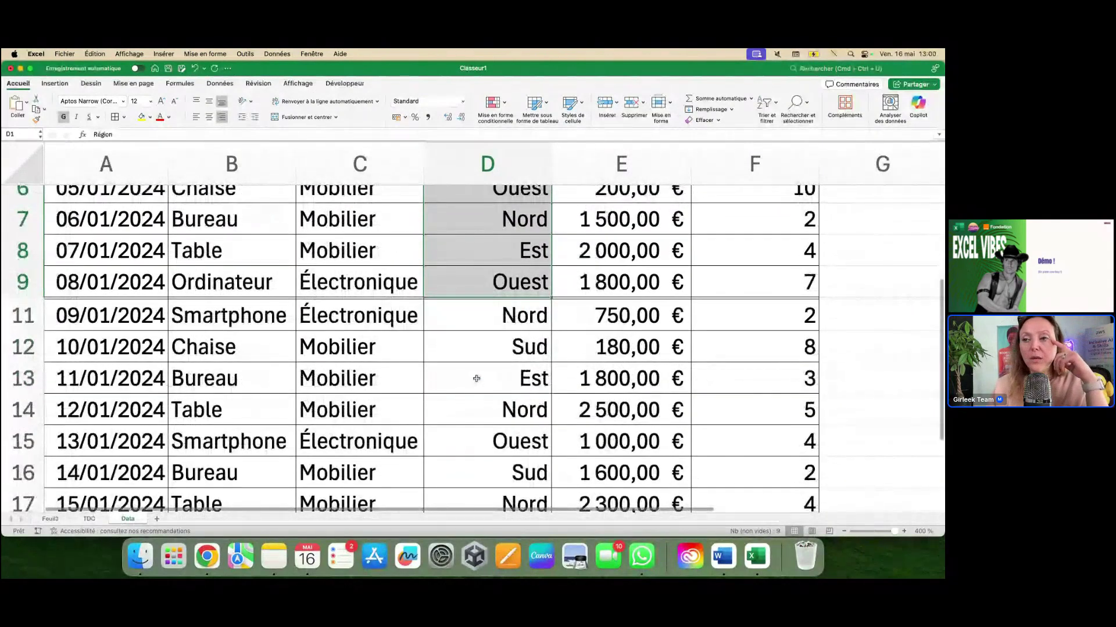
{"action": "left_click", "coordinate": [477, 379]}
{"action": "left_click", "coordinate": [482, 307]}
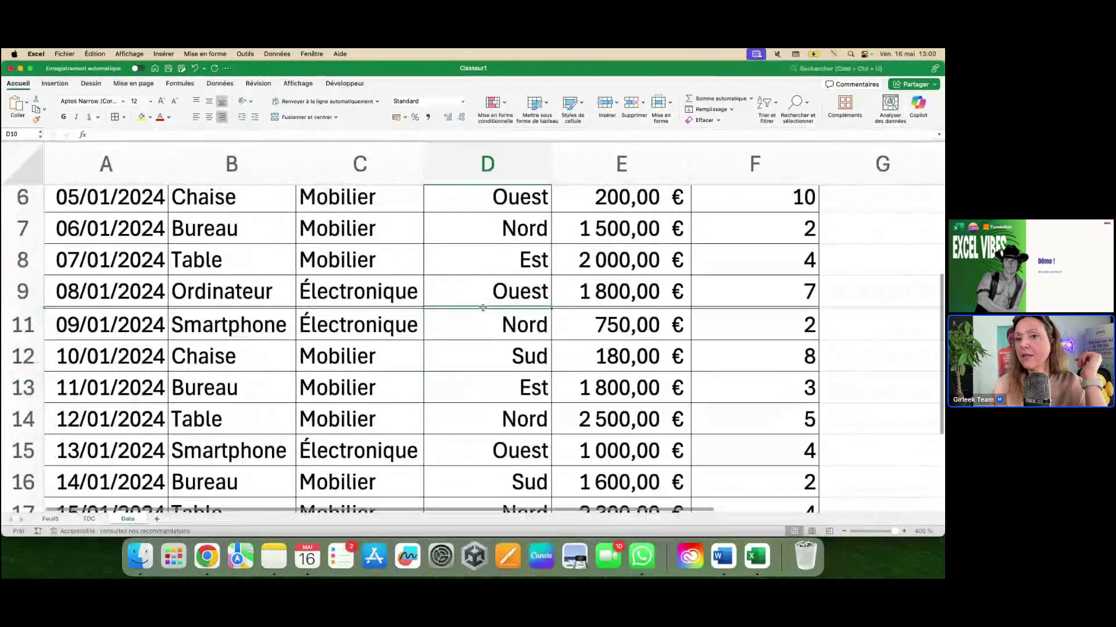
{"action": "left_click_drag", "start_coordinate": [26, 307], "coordinate": [27, 307]}
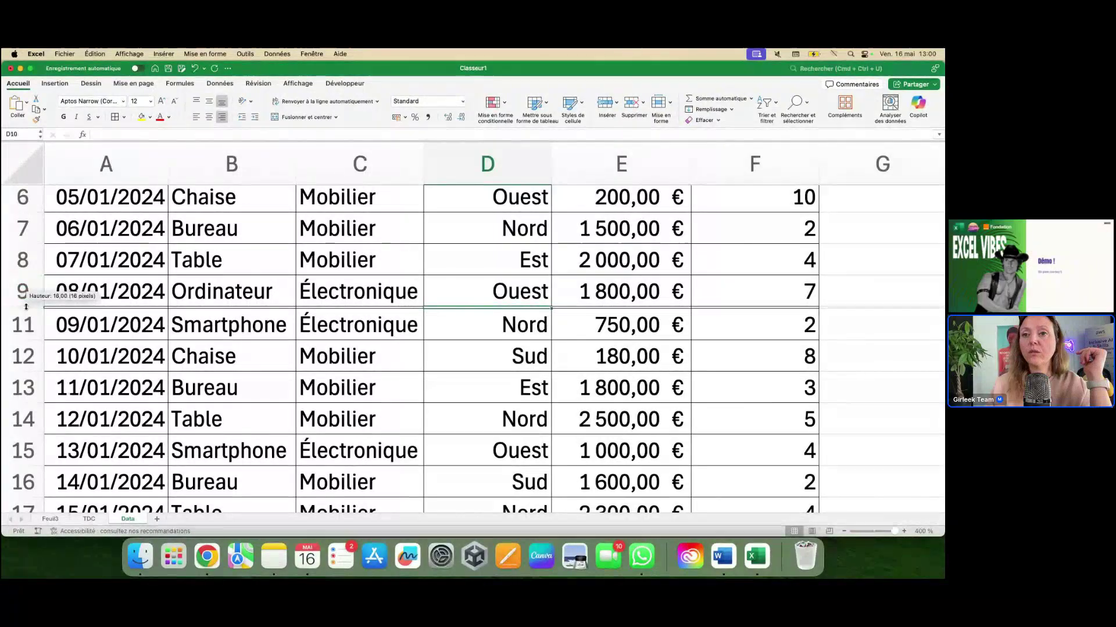
{"action": "left_click", "coordinate": [26, 307]}
{"action": "left_click", "coordinate": [40, 308]}
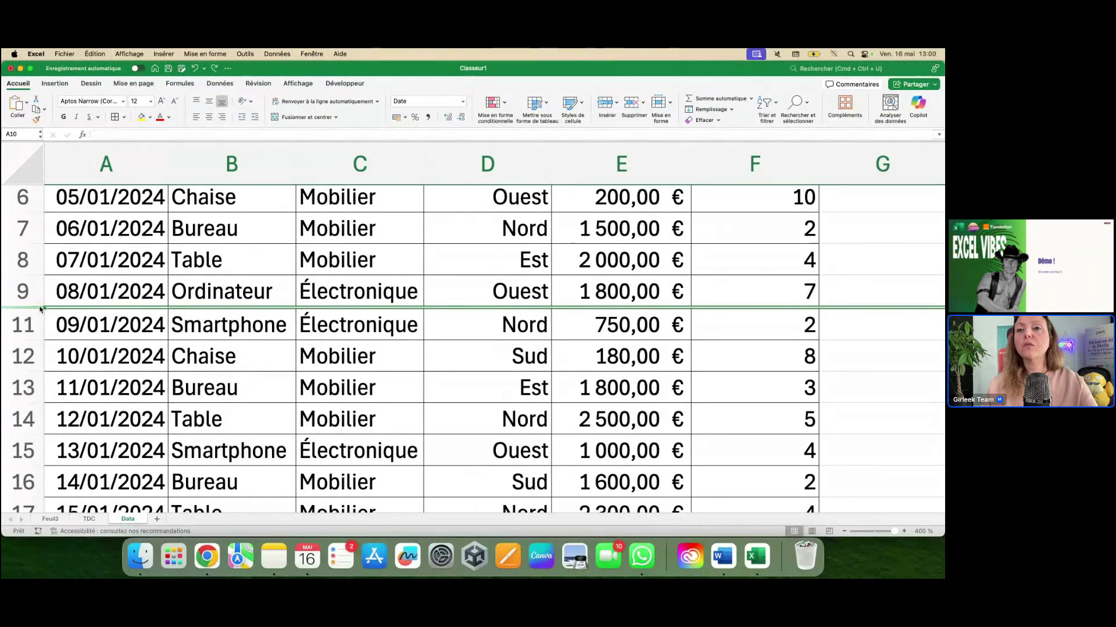
Step: Undo the height change, the hiding and the insertion of the blank row, and move the selection outside the table
{"action": "scroll", "coordinate": [41, 310], "scroll_direction": "down", "scroll_amount": 5}
{"action": "key", "text": "super+z"}
{"action": "key", "text": "super+z"}
{"action": "key", "text": "super+z"}
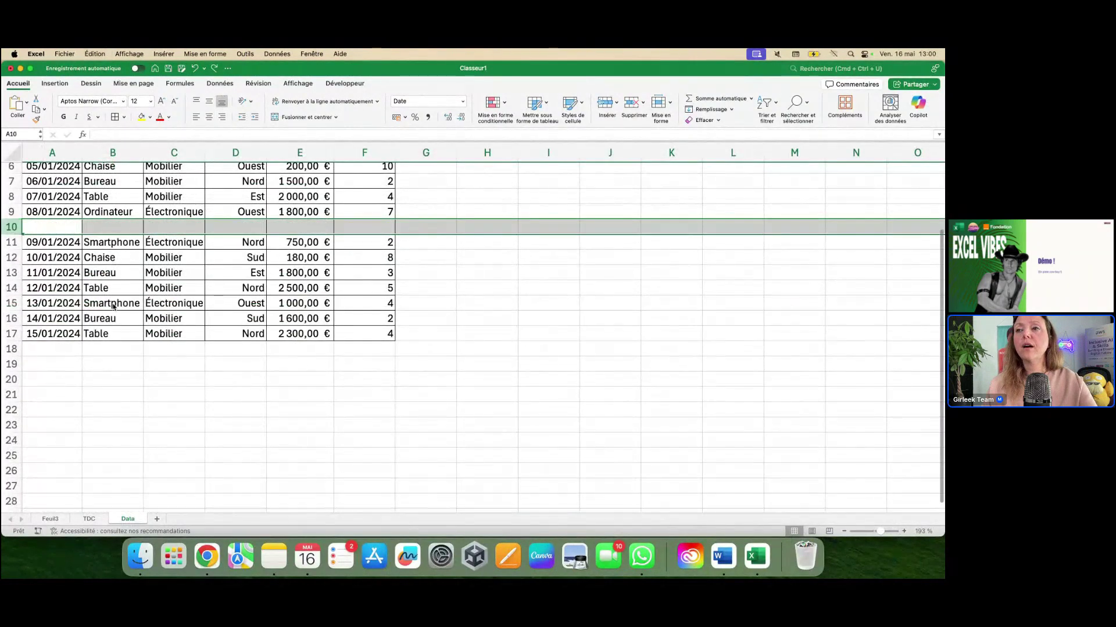
{"action": "scroll", "coordinate": [113, 307], "scroll_direction": "up", "scroll_amount": 5}
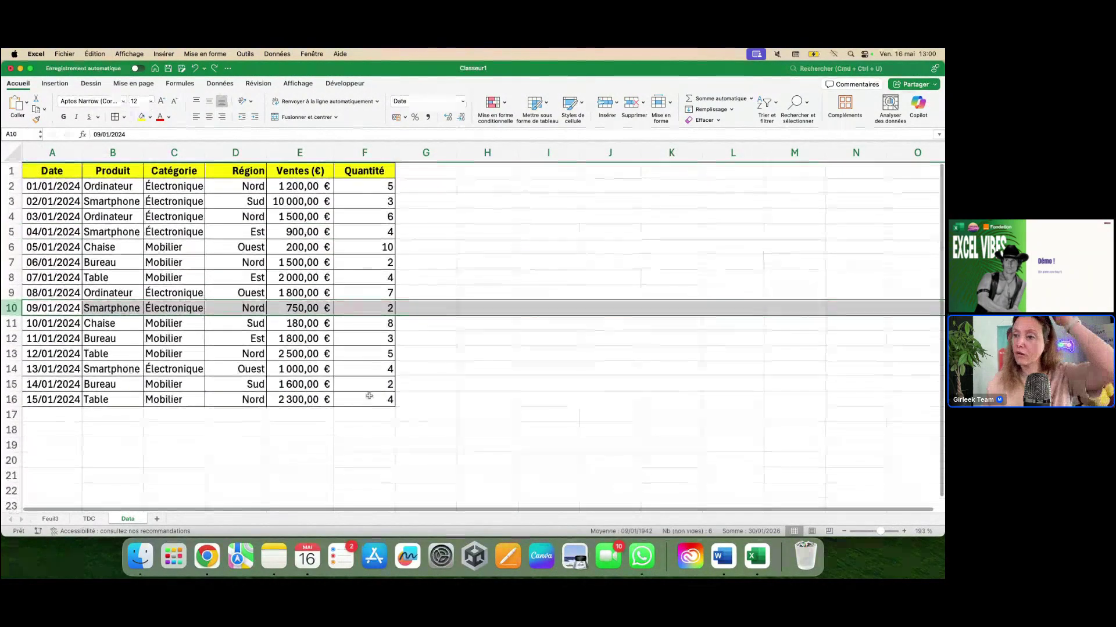
{"action": "left_click_drag", "start_coordinate": [426, 471], "coordinate": [401, 394]}
{"action": "scroll", "coordinate": [403, 458], "scroll_direction": "up", "scroll_amount": 1}
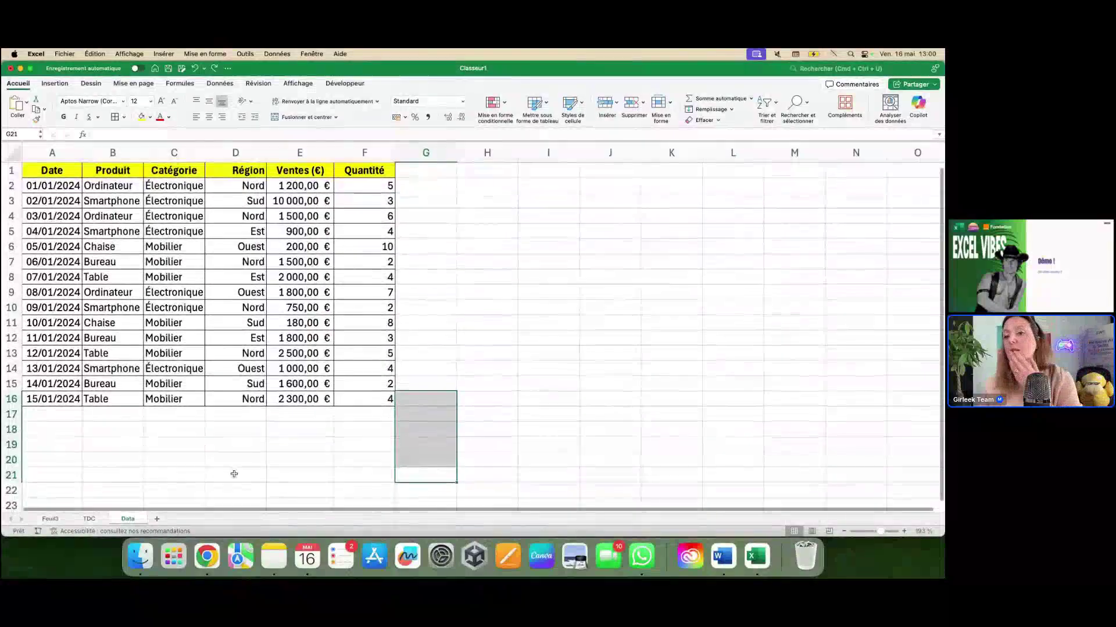
Step: Refresh the pivot table on the TDC sheet from the Mobilier value of Nord, and review its rows
{"action": "left_click", "coordinate": [90, 518]}
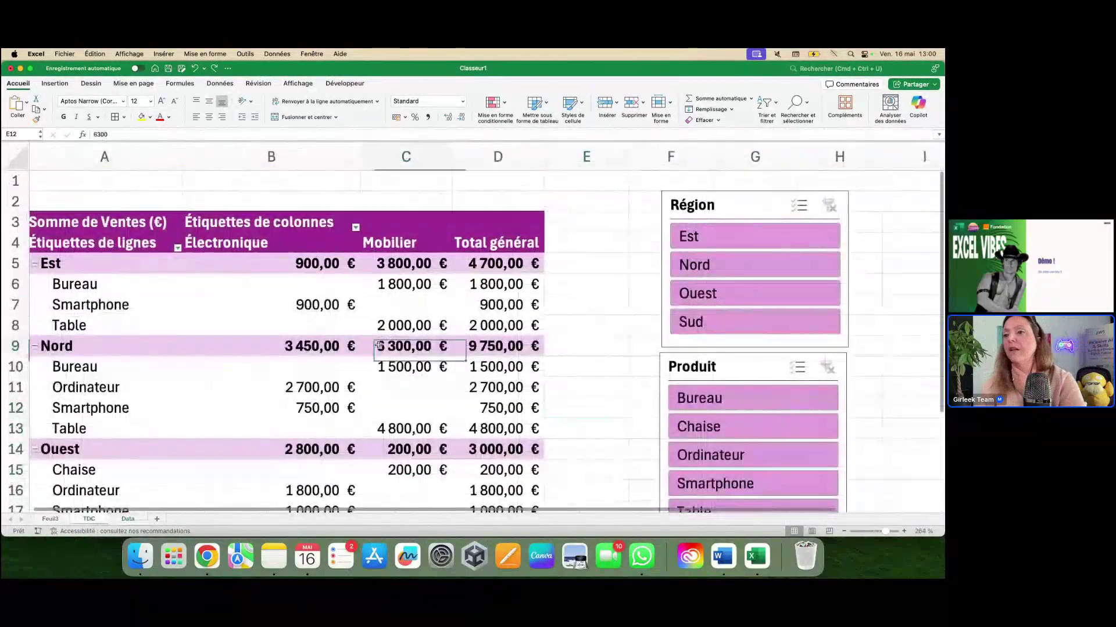
{"action": "right_click", "coordinate": [379, 346]}
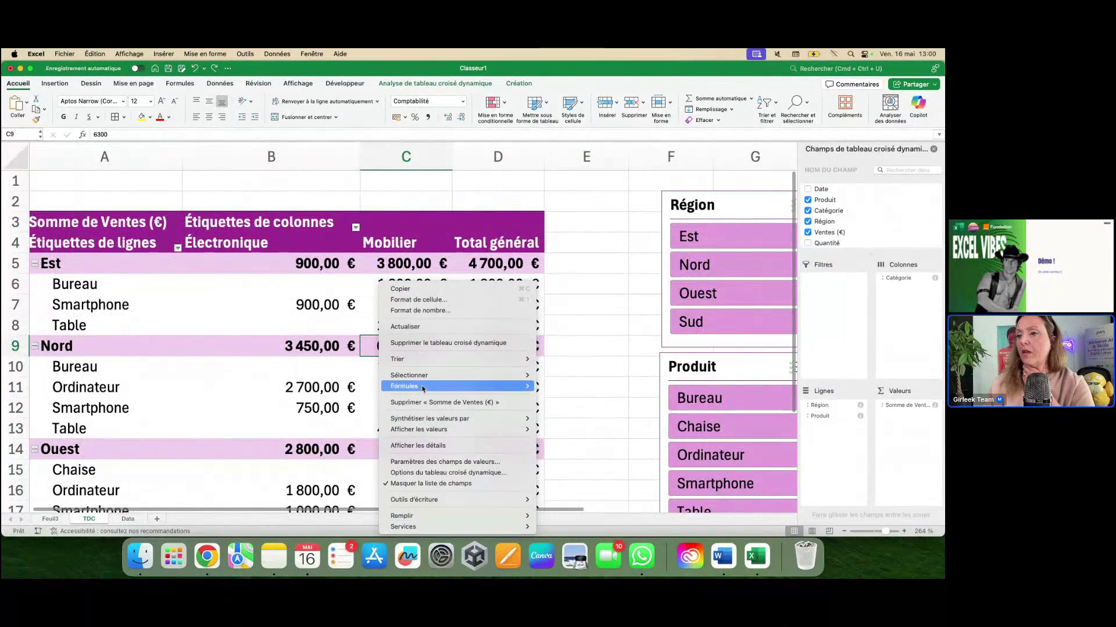
{"action": "left_click", "coordinate": [405, 326]}
{"action": "left_click", "coordinate": [347, 381]}
{"action": "scroll", "coordinate": [361, 371], "scroll_direction": "down", "scroll_amount": 2}
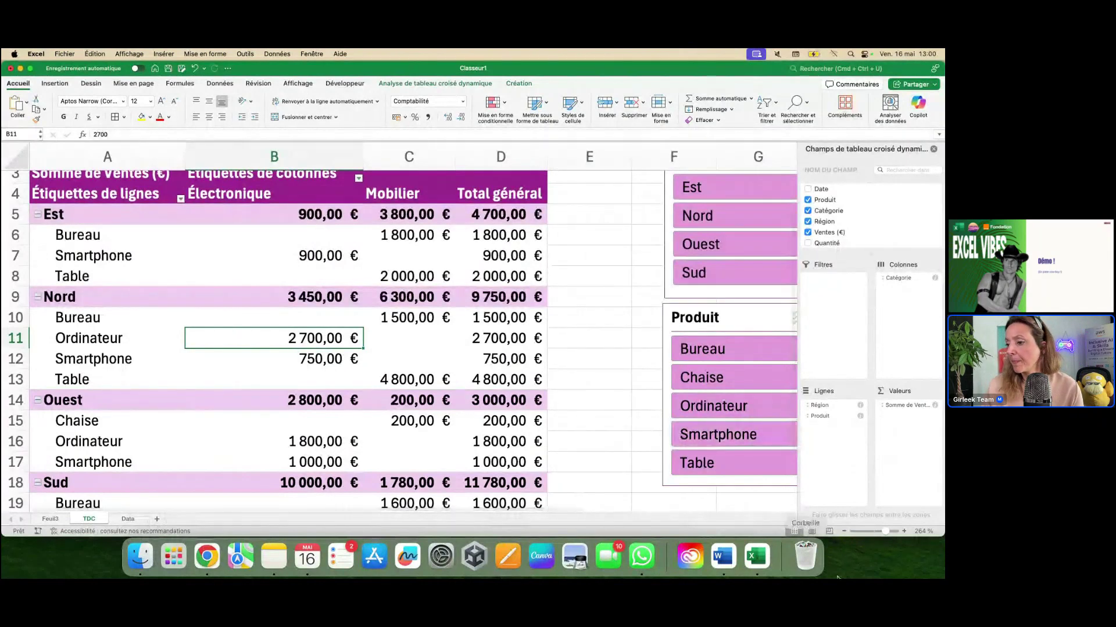
Step: Create a recommended pivot table on a new sheet from the source range A1:F16 of the Data sheet, and review it up close
{"action": "left_click", "coordinate": [128, 519]}
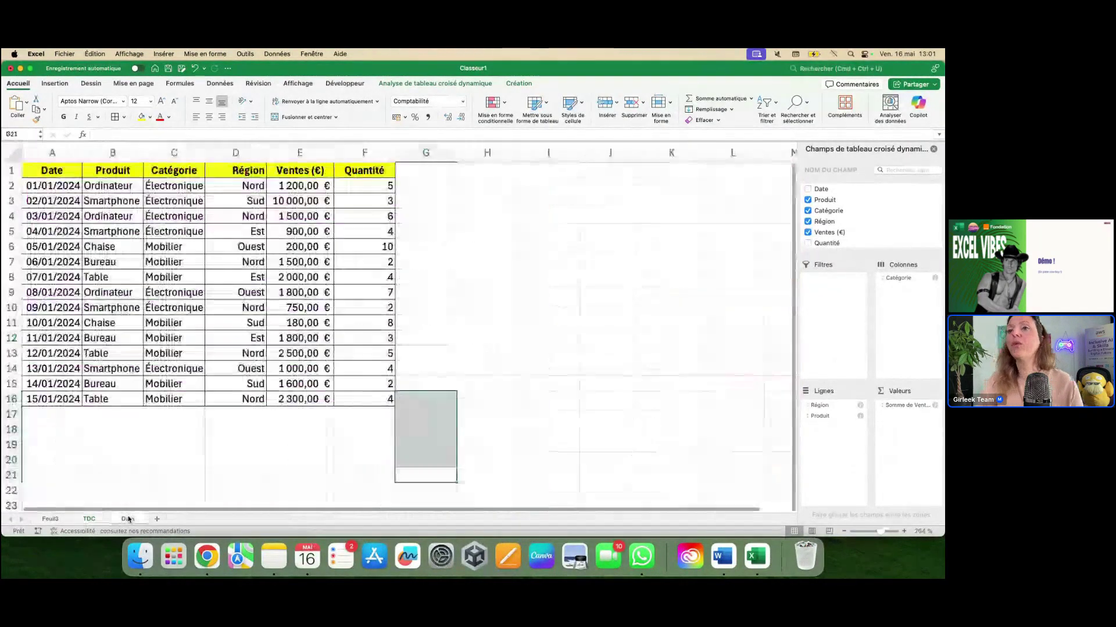
{"action": "left_click_drag", "start_coordinate": [46, 170], "coordinate": [378, 402]}
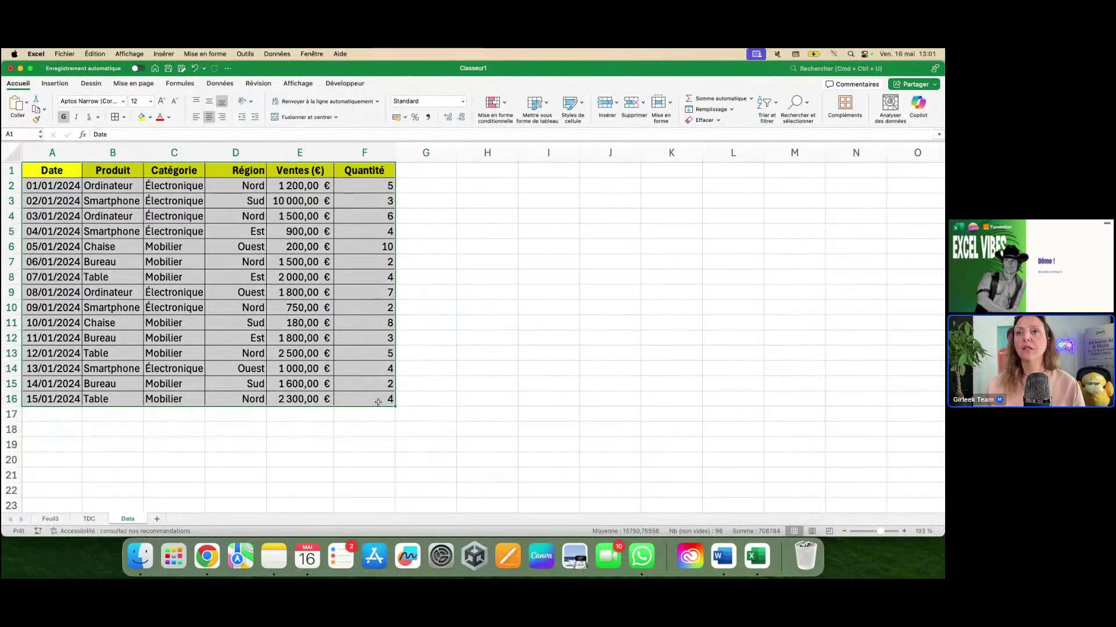
{"action": "left_click", "coordinate": [52, 83]}
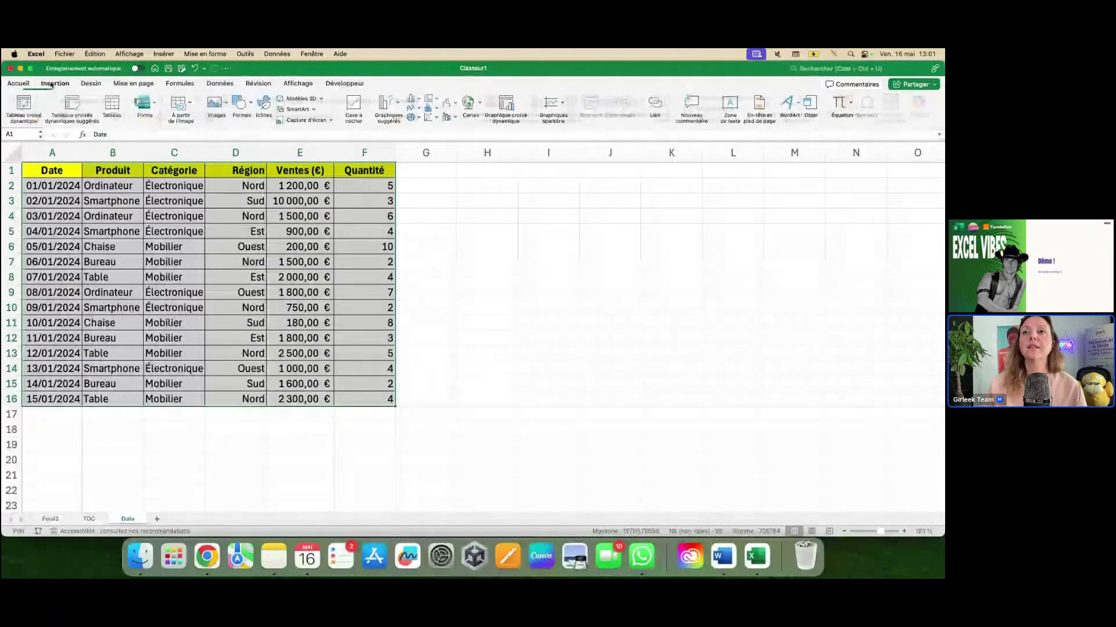
{"action": "left_click", "coordinate": [73, 109]}
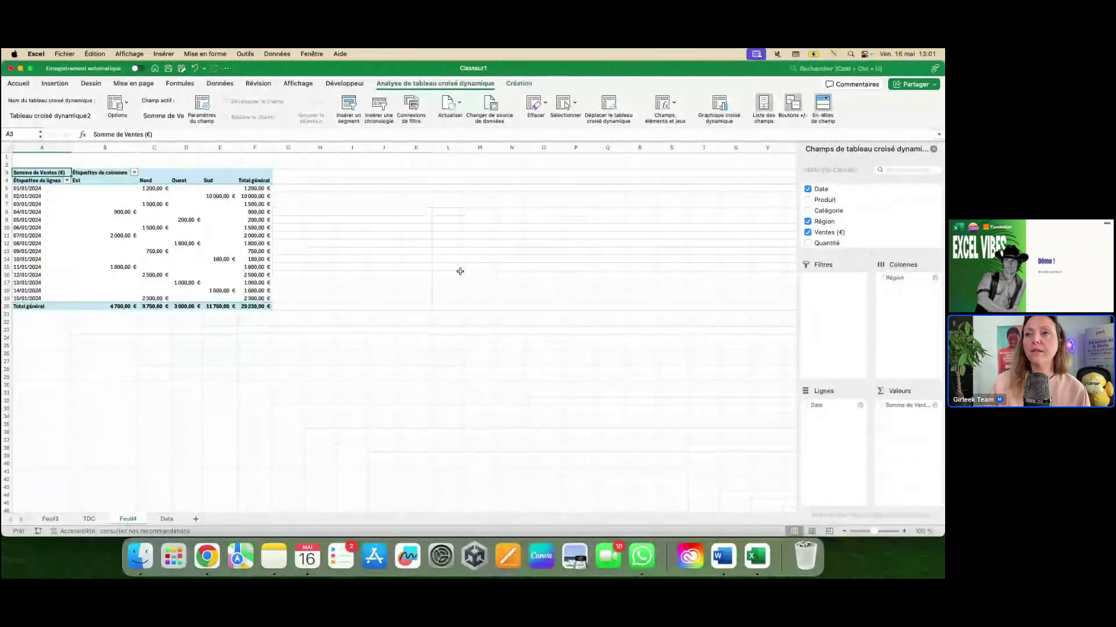
{"action": "scroll", "coordinate": [516, 261], "scroll_direction": "up", "scroll_amount": 5}
{"action": "scroll", "coordinate": [515, 262], "scroll_direction": "left", "scroll_amount": 10}
{"action": "scroll", "coordinate": [515, 262], "scroll_direction": "up", "scroll_amount": 3}
{"action": "scroll", "coordinate": [515, 262], "scroll_direction": "down", "scroll_amount": 5}
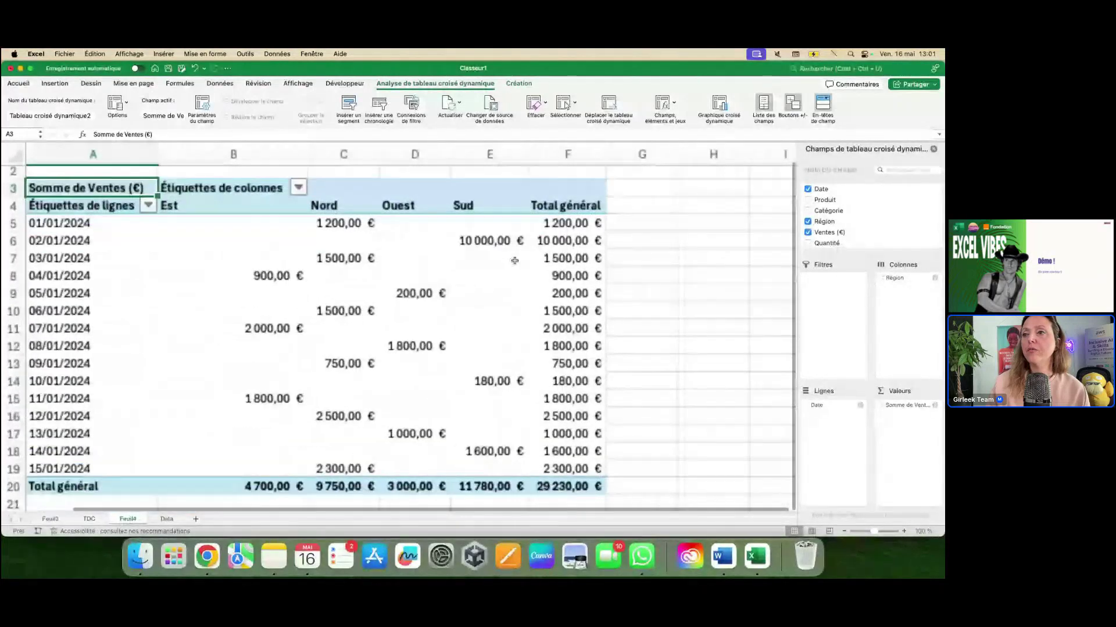
Step: Add the Catégorie field to the pivot table's rows above Date, and review the dates grouped by category
{"action": "scroll", "coordinate": [37, 175], "scroll_direction": "up", "scroll_amount": 5}
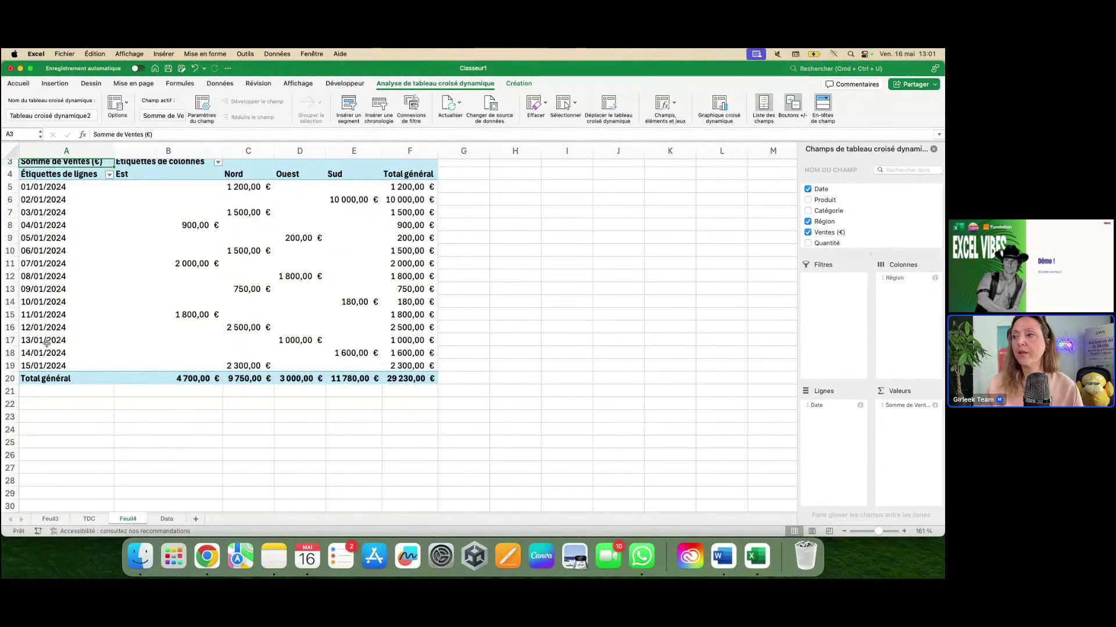
{"action": "scroll", "coordinate": [174, 172], "scroll_direction": "up", "scroll_amount": 2}
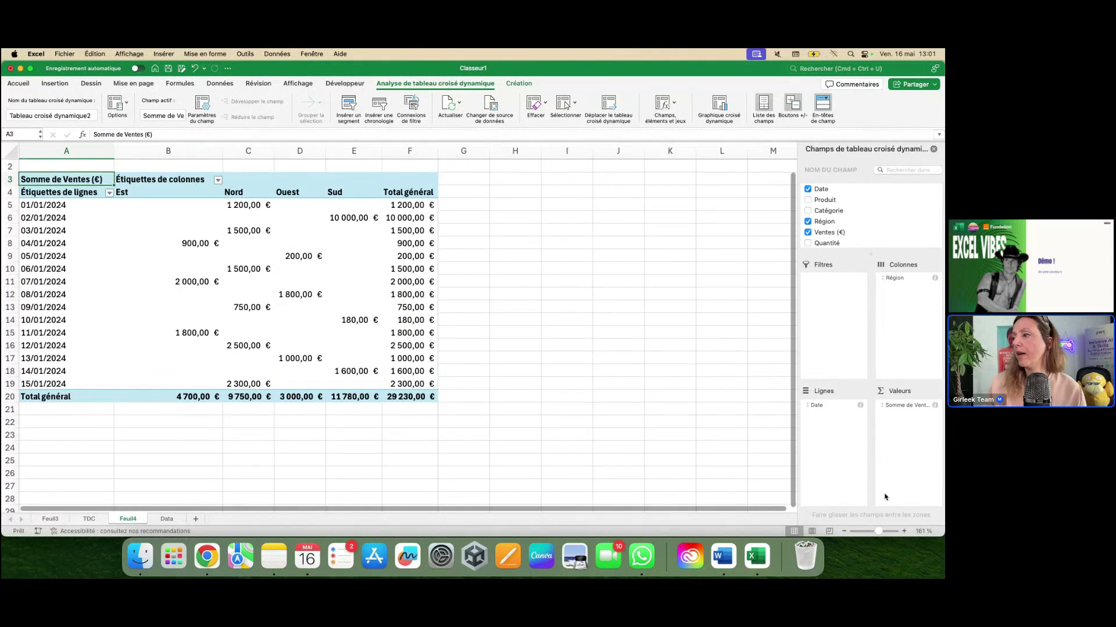
{"action": "left_click", "coordinate": [902, 407]}
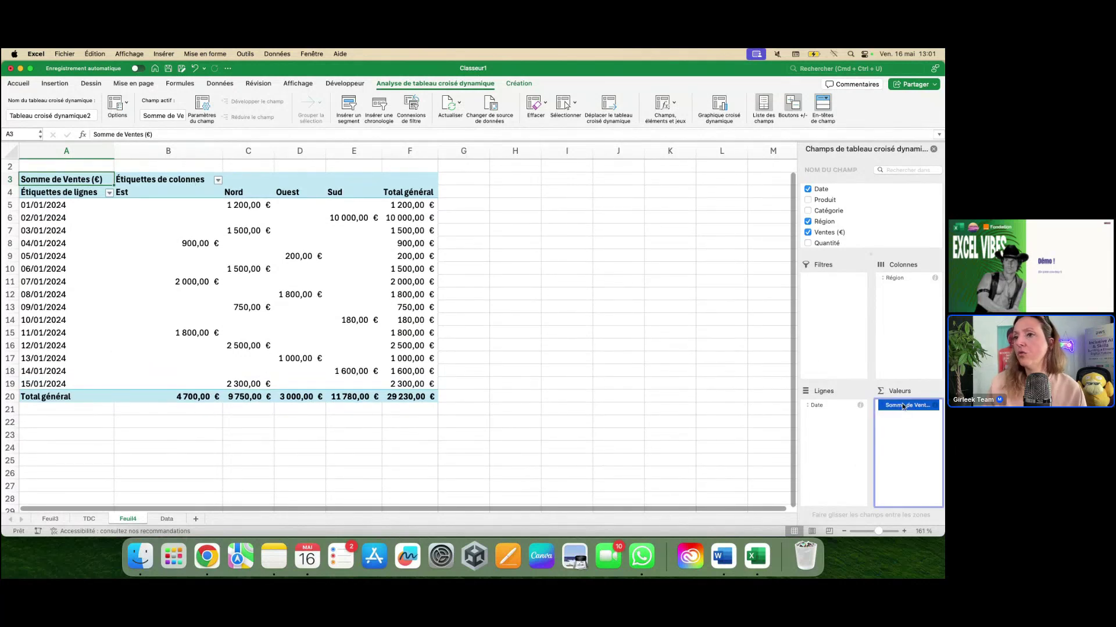
{"action": "left_click", "coordinate": [827, 215]}
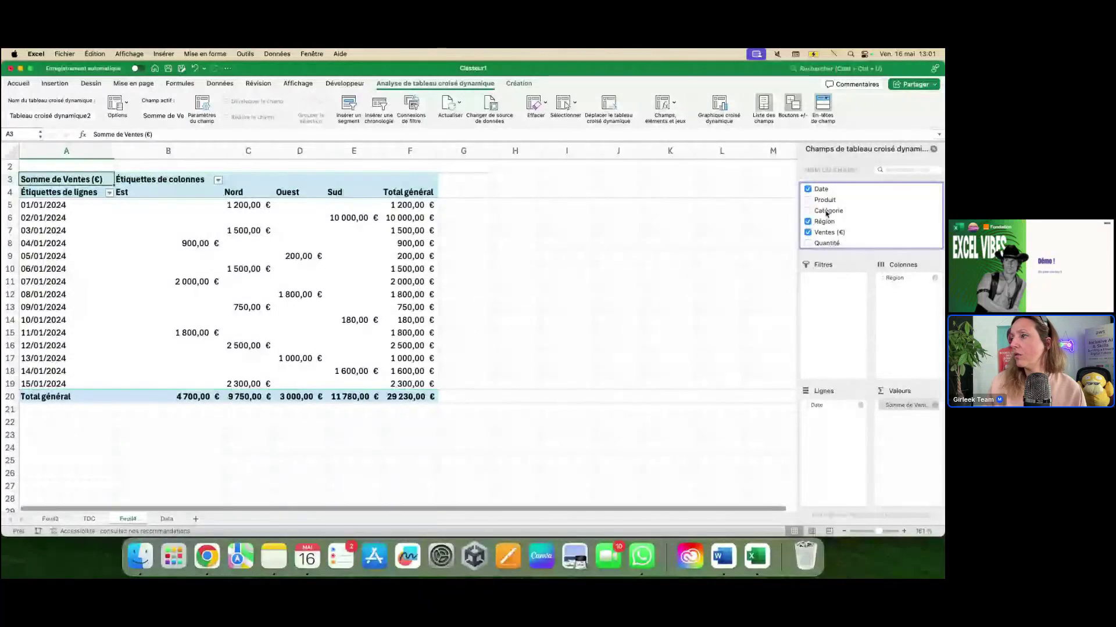
{"action": "left_click", "coordinate": [827, 213]}
{"action": "left_click_drag", "start_coordinate": [827, 213], "coordinate": [830, 405]}
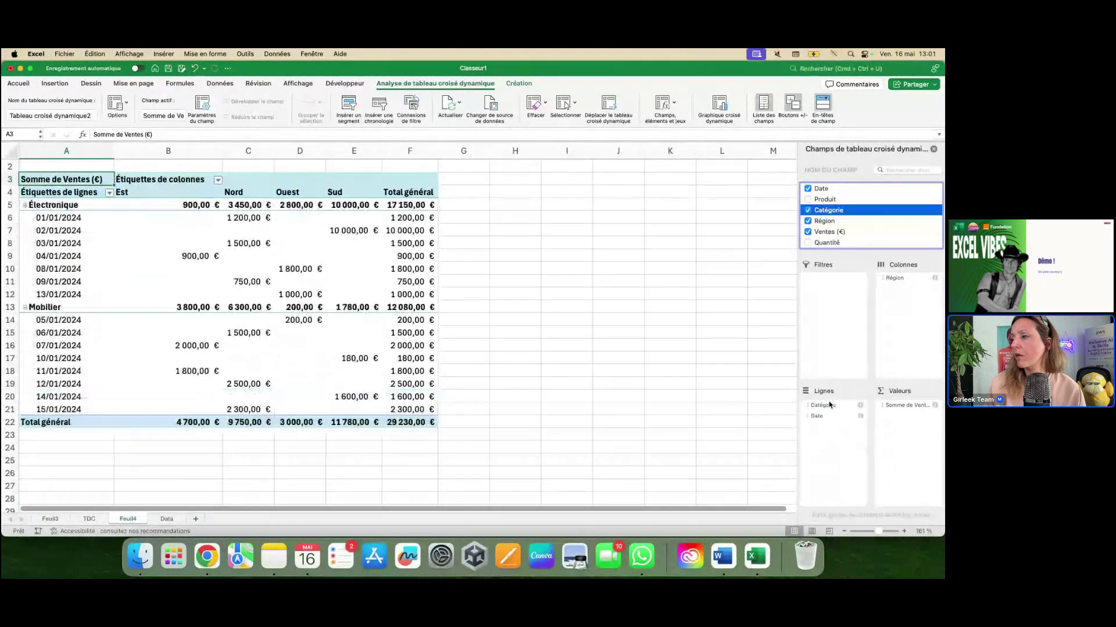
{"action": "scroll", "coordinate": [251, 257], "scroll_direction": "down", "scroll_amount": 3}
{"action": "scroll", "coordinate": [406, 349], "scroll_direction": "up", "scroll_amount": 3}
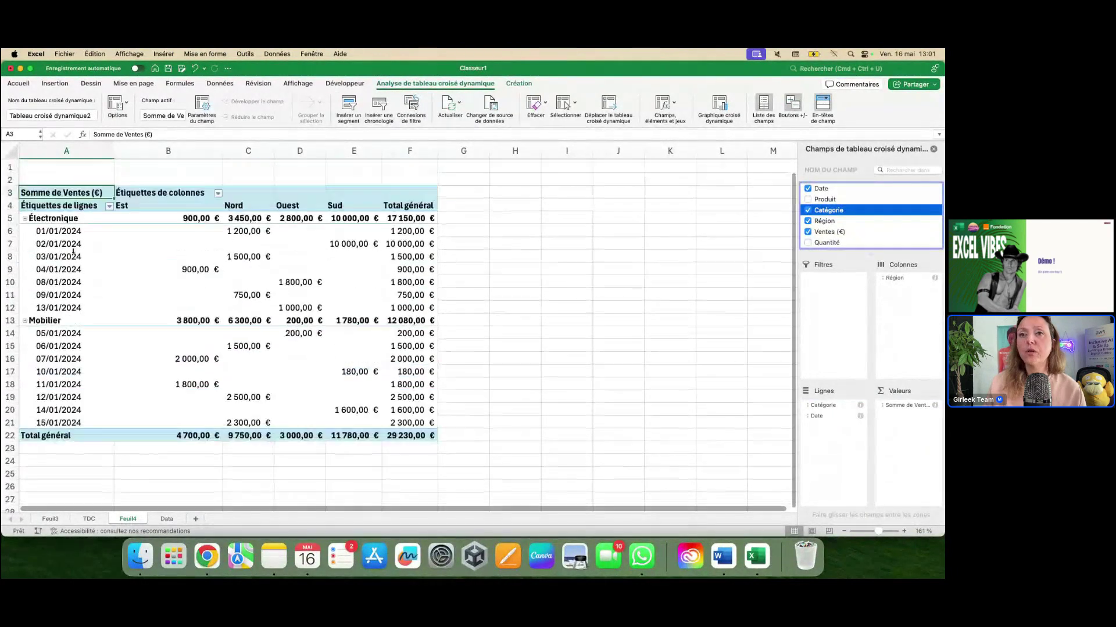
{"action": "scroll", "coordinate": [749, 493], "scroll_direction": "down", "scroll_amount": 2}
{"action": "scroll", "coordinate": [44, 229], "scroll_direction": "up", "scroll_amount": 2}
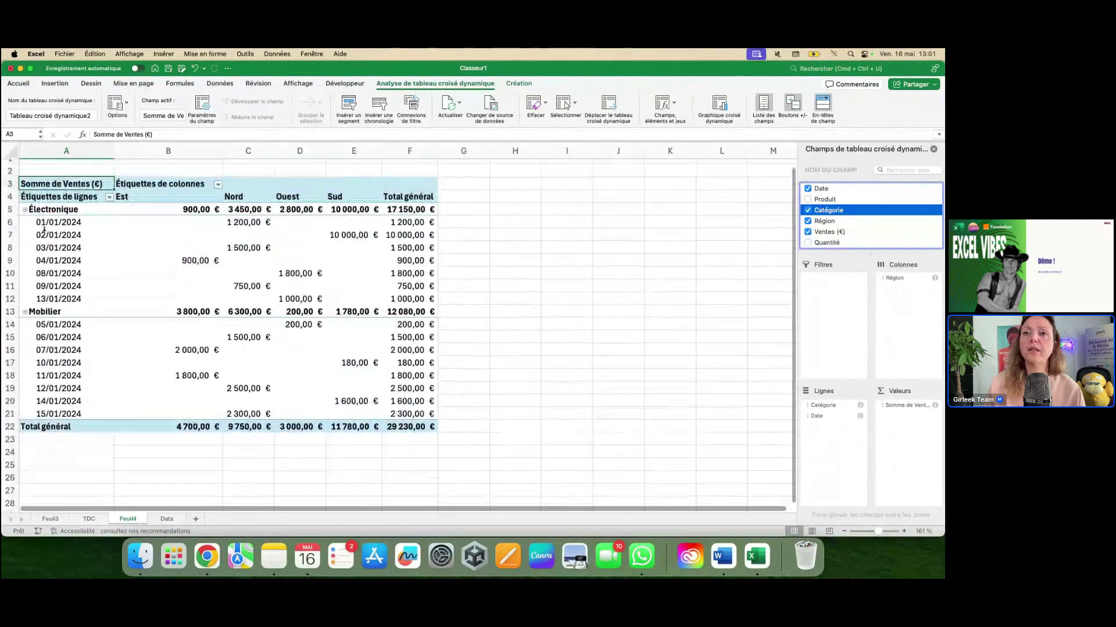
{"action": "scroll", "coordinate": [790, 424], "scroll_direction": "down", "scroll_amount": 2}
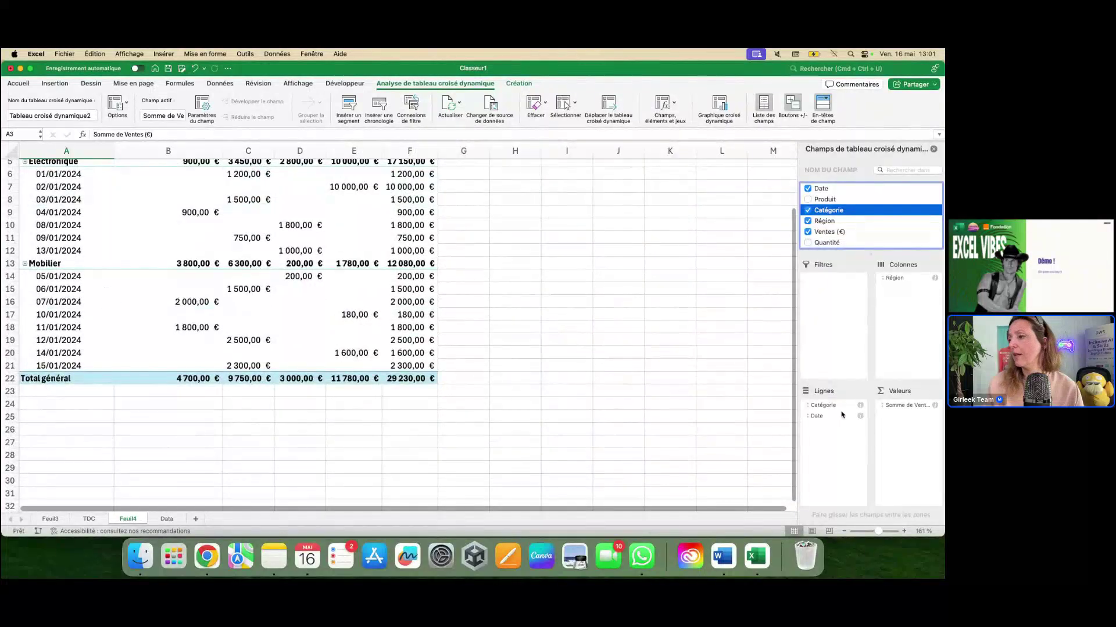
Step: Move the Catégorie field from the rows to the report filters and filter the pivot table to Électronique only
{"action": "left_click_drag", "start_coordinate": [830, 404], "coordinate": [829, 341]}
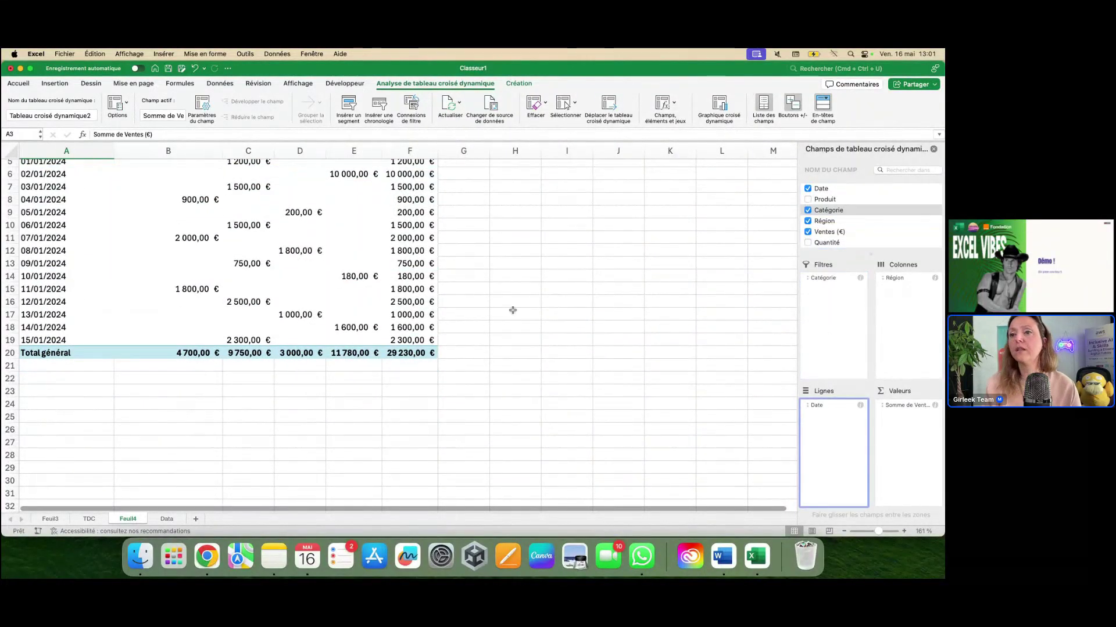
{"action": "scroll", "coordinate": [513, 310], "scroll_direction": "up", "scroll_amount": 2}
{"action": "left_click", "coordinate": [218, 163]}
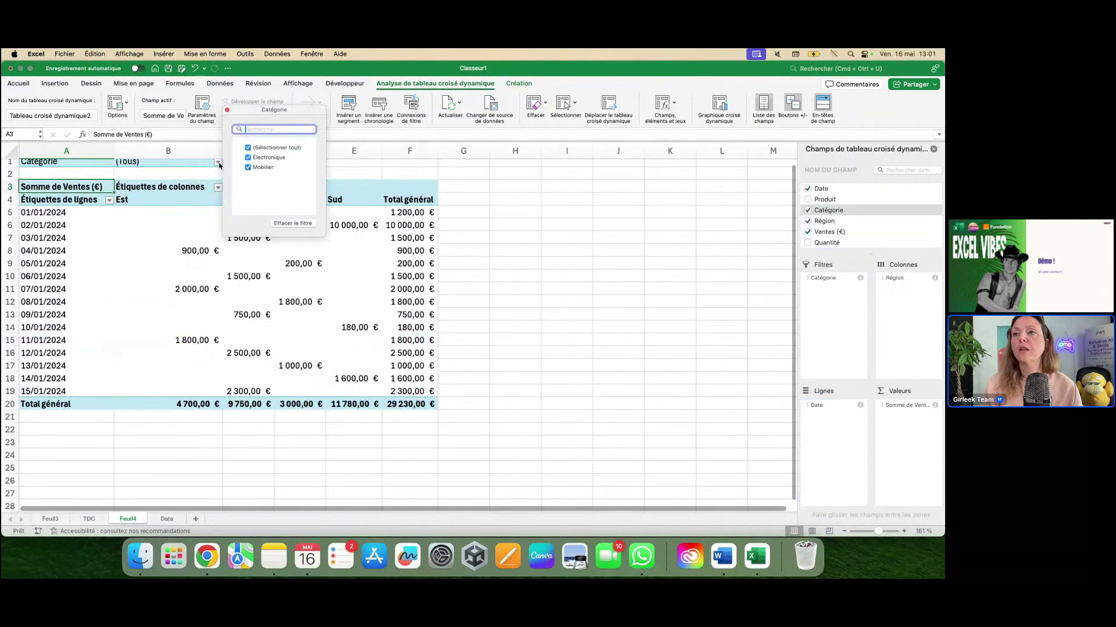
{"action": "left_click", "coordinate": [248, 148]}
{"action": "left_click", "coordinate": [249, 158]}
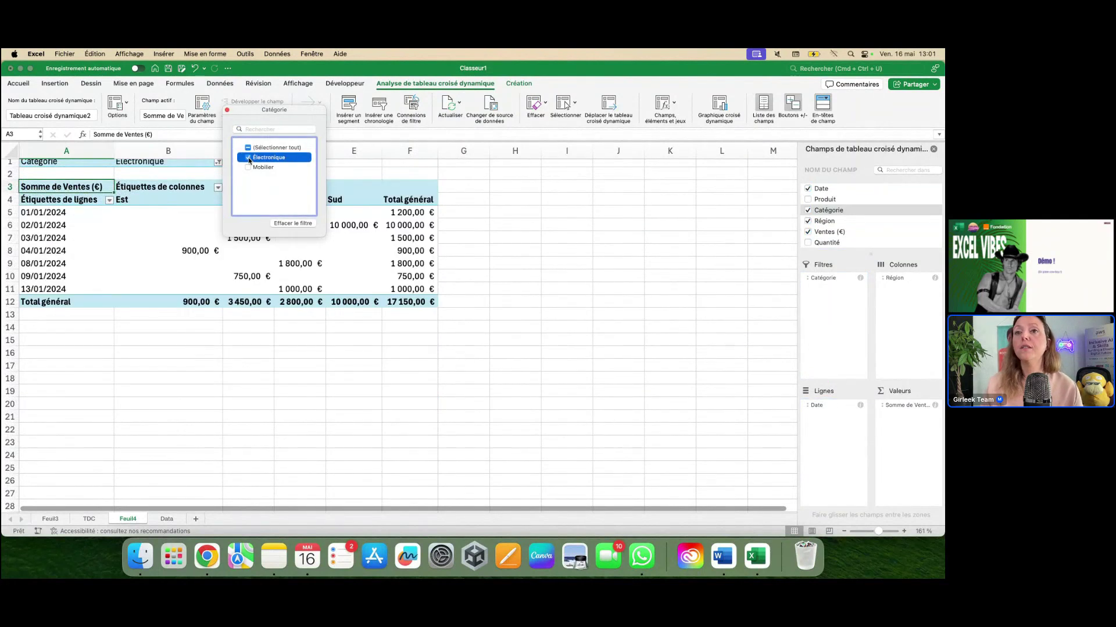
{"action": "left_click_drag", "start_coordinate": [285, 112], "coordinate": [571, 222]}
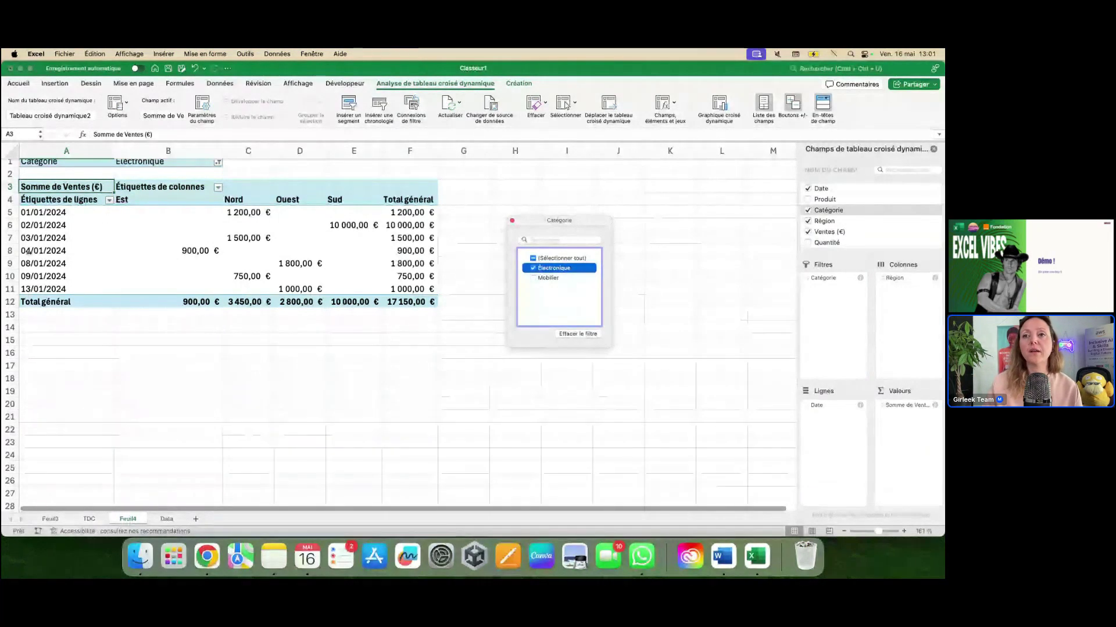
{"action": "left_click", "coordinate": [40, 251]}
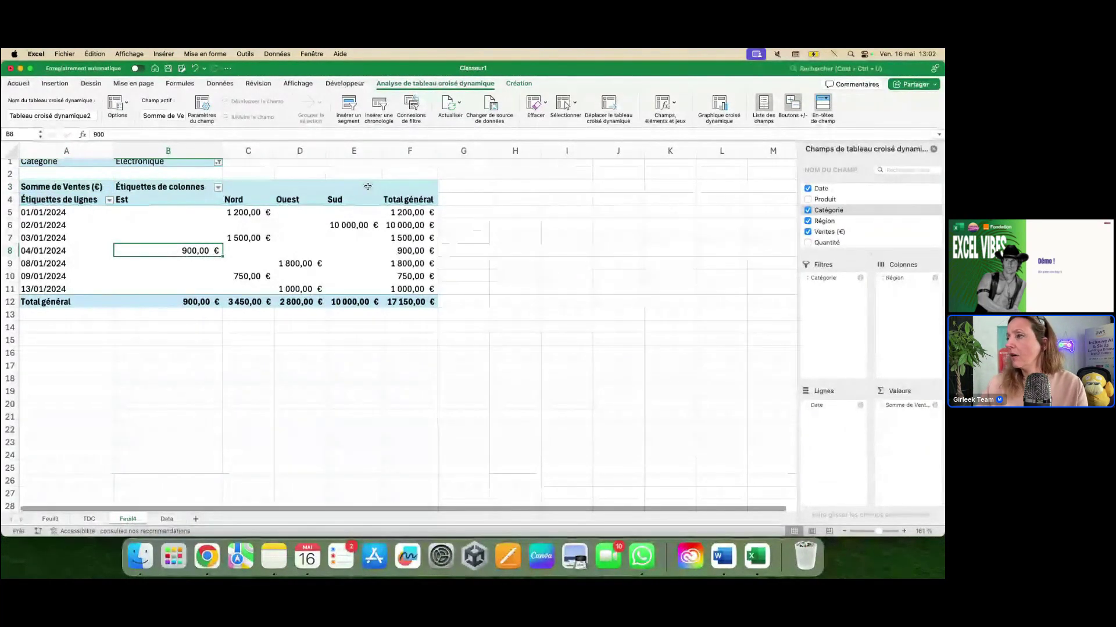
Step: Replace Catégorie with Produit in the report filters and filter the pivot table to Smartphone only
{"action": "left_click", "coordinate": [837, 279]}
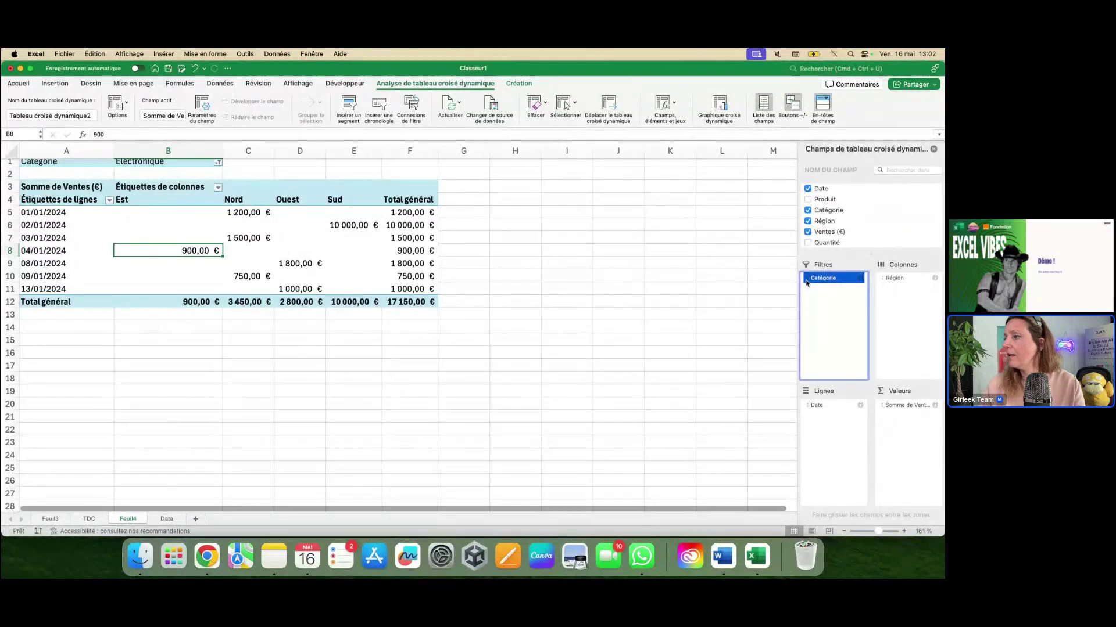
{"action": "left_click", "coordinate": [692, 382]}
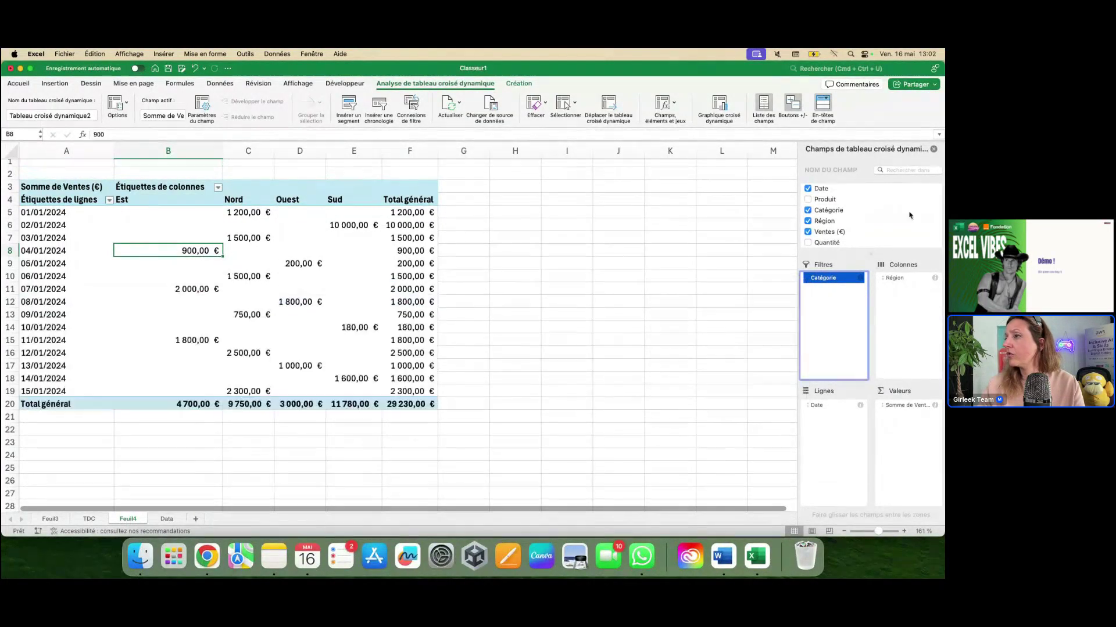
{"action": "left_click_drag", "start_coordinate": [826, 200], "coordinate": [831, 284]}
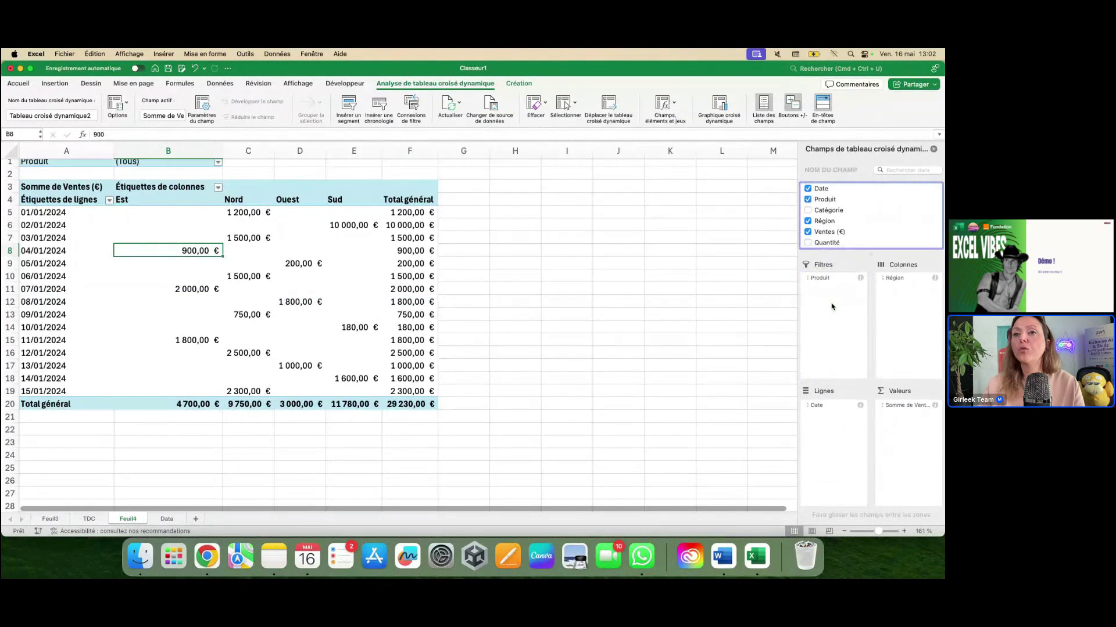
{"action": "left_click", "coordinate": [217, 165]}
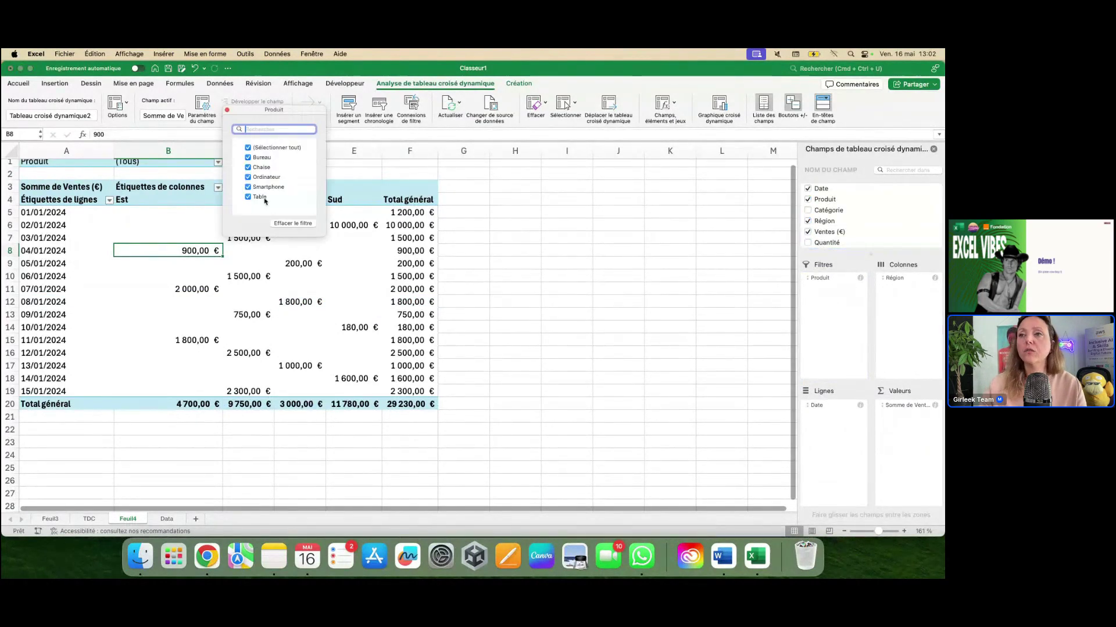
{"action": "left_click", "coordinate": [252, 152]}
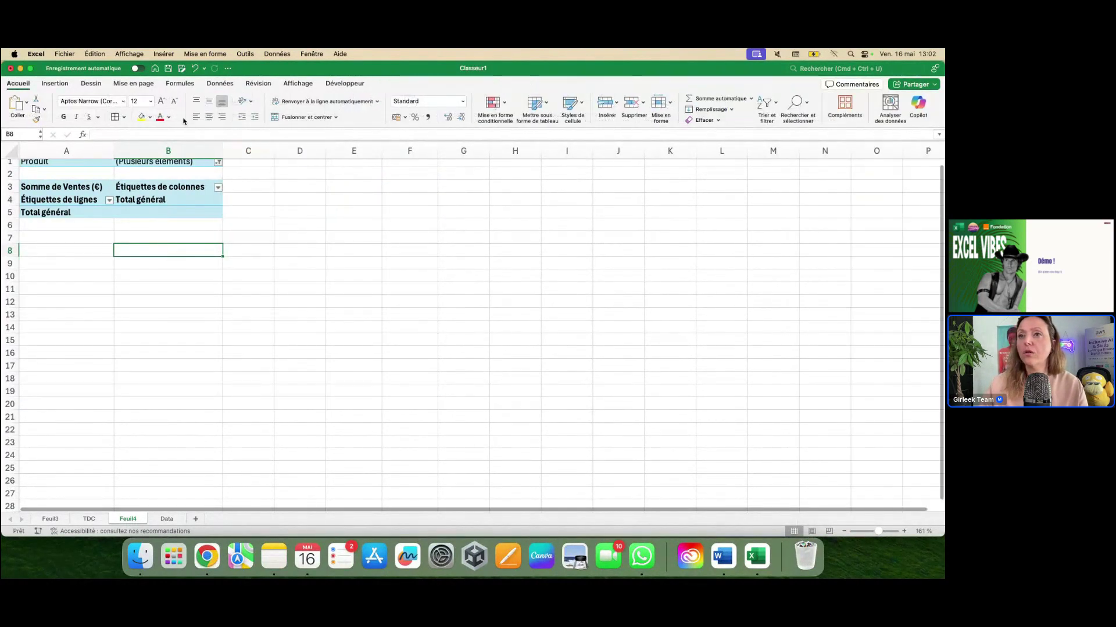
{"action": "left_click", "coordinate": [217, 168]}
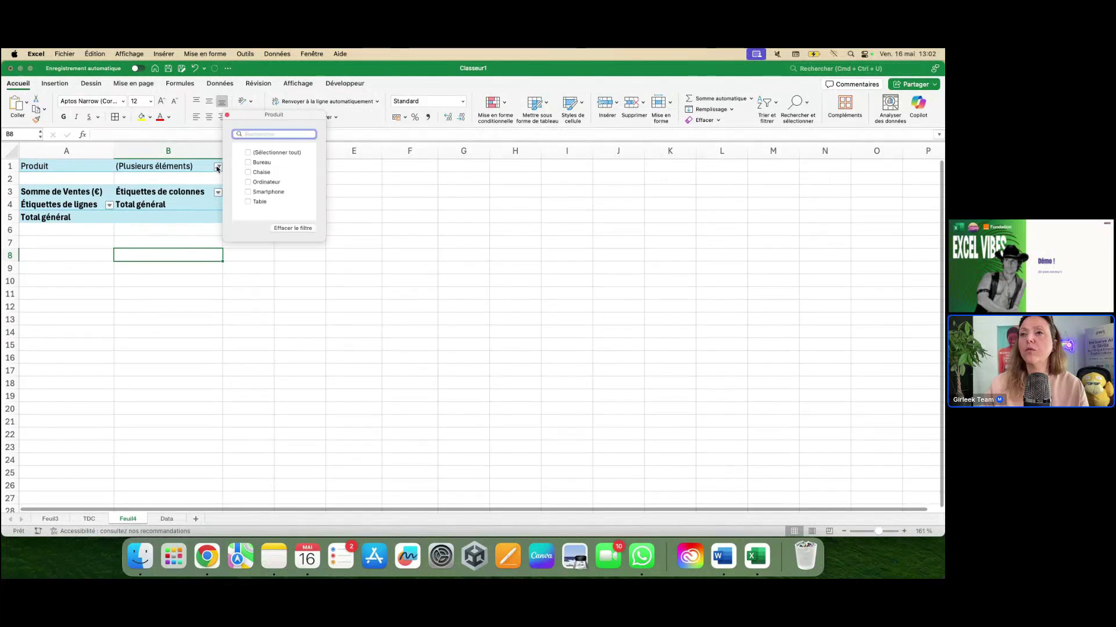
{"action": "left_click", "coordinate": [249, 193]}
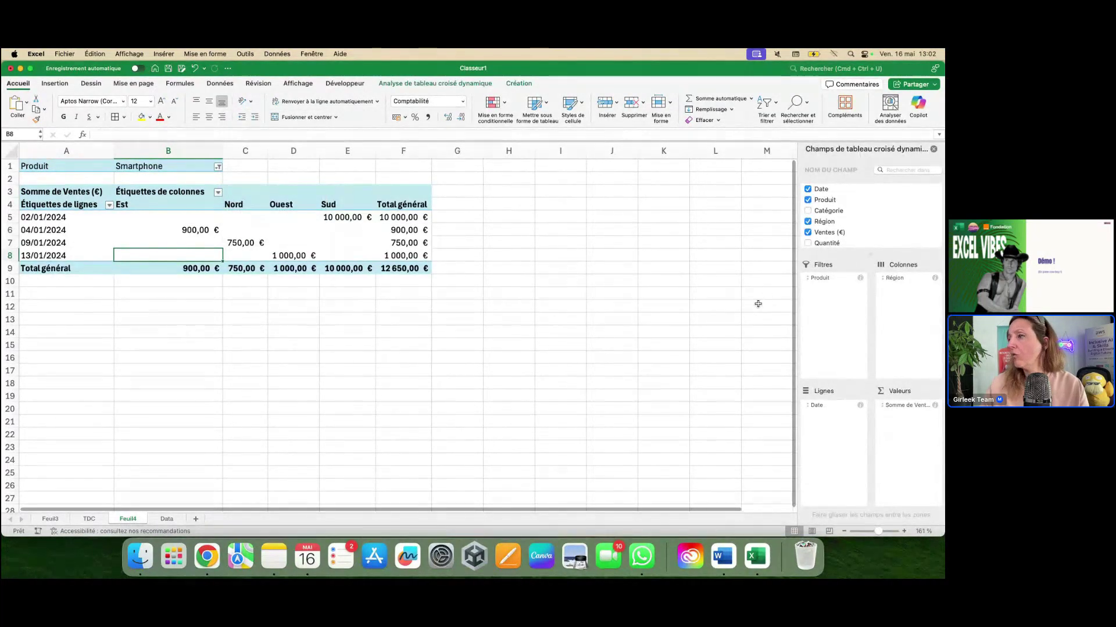
Step: Move the Produit field from the report filters to the rows below Date, and reorder it above Date
{"action": "left_click_drag", "start_coordinate": [823, 280], "coordinate": [821, 414]}
{"action": "left_click", "coordinate": [813, 426]}
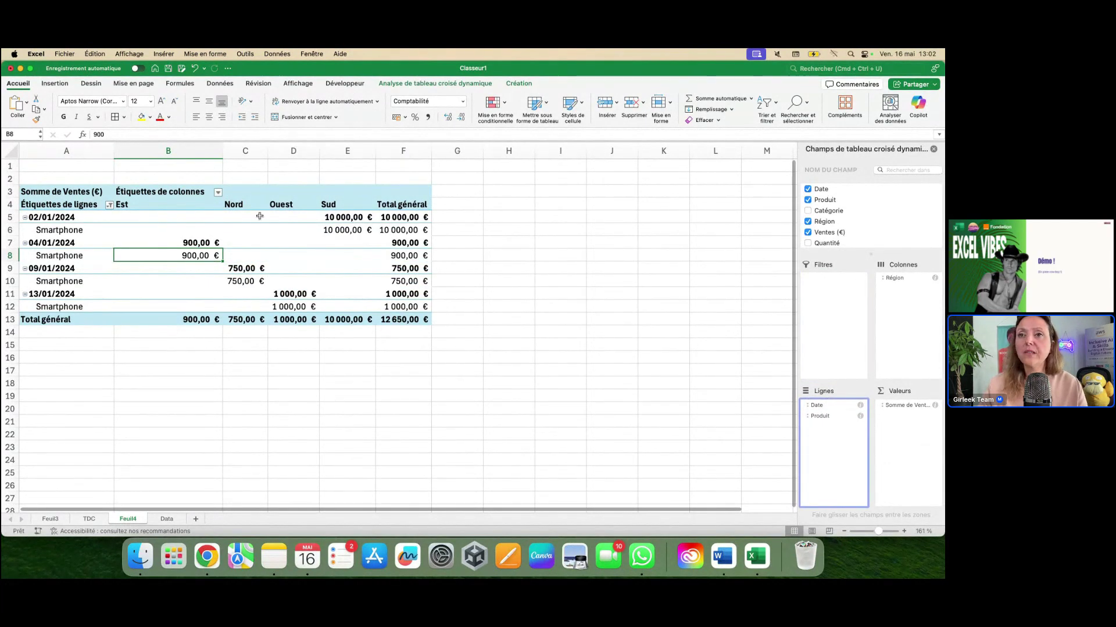
{"action": "mouse_move", "coordinate": [824, 416]}
{"action": "left_mouse_down"}
{"action": "mouse_move", "coordinate": [820, 405]}
{"action": "mouse_move", "coordinate": [822, 423]}
{"action": "left_mouse_up"}
{"action": "left_click", "coordinate": [819, 407]}
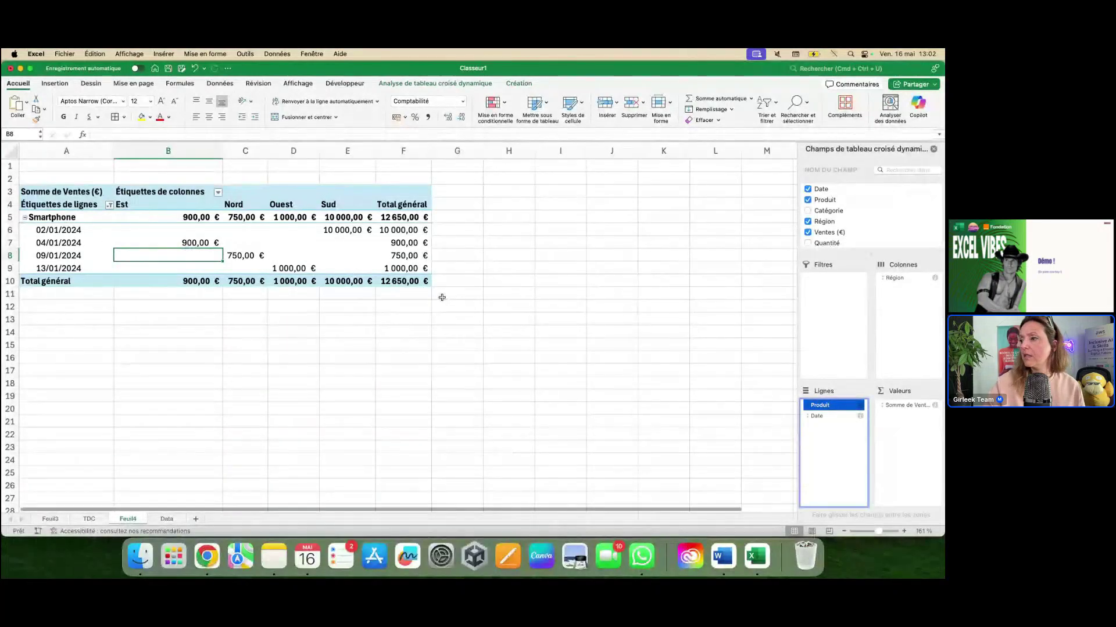
{"action": "scroll", "coordinate": [441, 298], "scroll_direction": "down", "scroll_amount": 3}
{"action": "scroll", "coordinate": [441, 299], "scroll_direction": "up", "scroll_amount": 3}
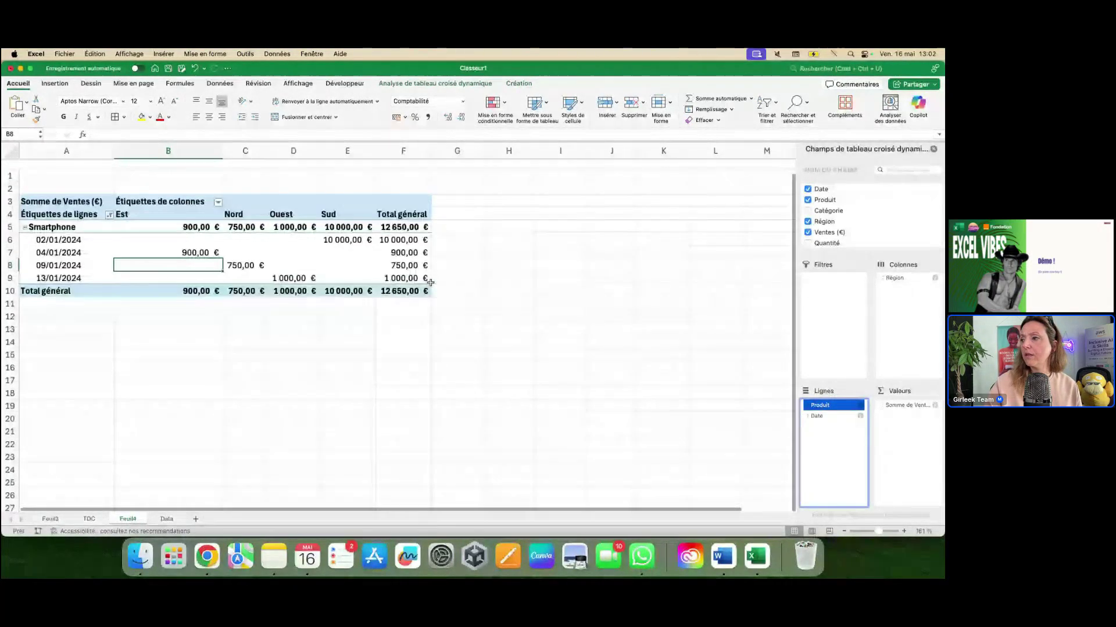
{"action": "left_click", "coordinate": [860, 405]}
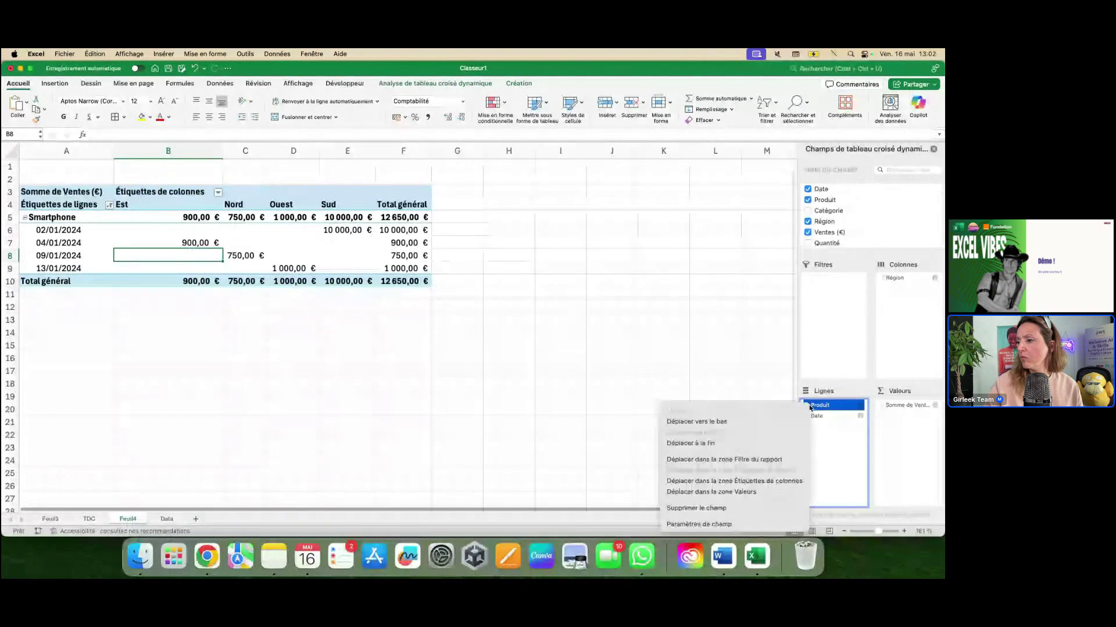
{"action": "left_click", "coordinate": [731, 524]}
{"action": "scroll", "coordinate": [484, 234], "scroll_direction": "down", "scroll_amount": 3}
{"action": "scroll", "coordinate": [484, 234], "scroll_direction": "up", "scroll_amount": 3}
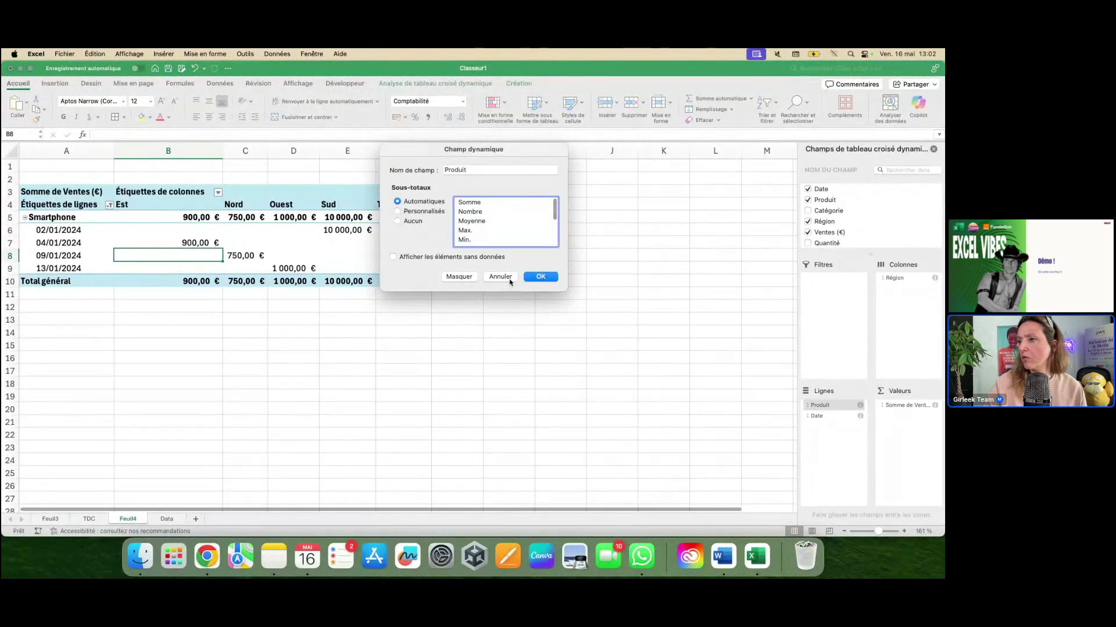
{"action": "left_click", "coordinate": [499, 276]}
Step: Remove the Produit field from the pivot table's rows and select the row labels header in cell A4
{"action": "left_click", "coordinate": [816, 407]}
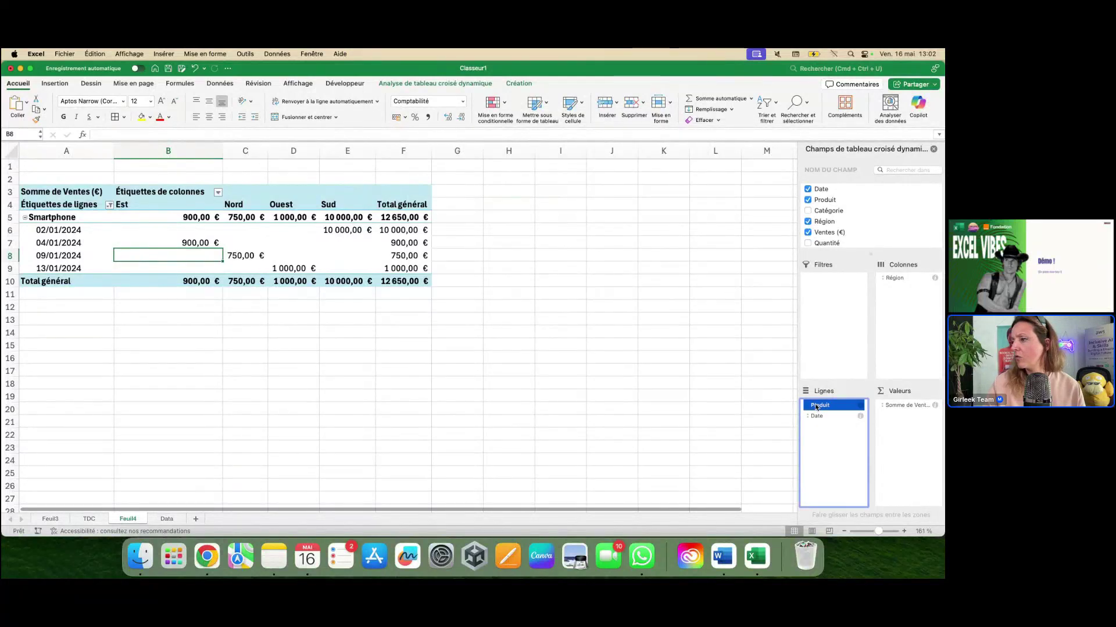
{"action": "left_click", "coordinate": [732, 507]}
{"action": "left_click", "coordinate": [515, 370]}
{"action": "left_click", "coordinate": [56, 202]}
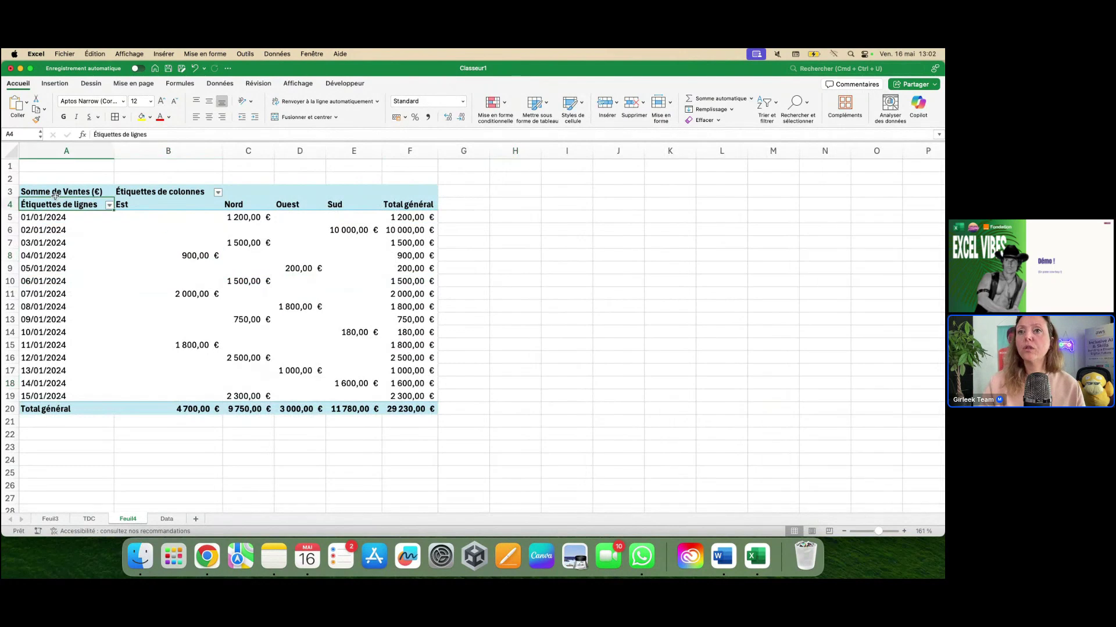
Step: Insert slicers for Produit and Catégorie and place them side by side to the right of the pivot table
{"action": "key", "text": "super+a"}
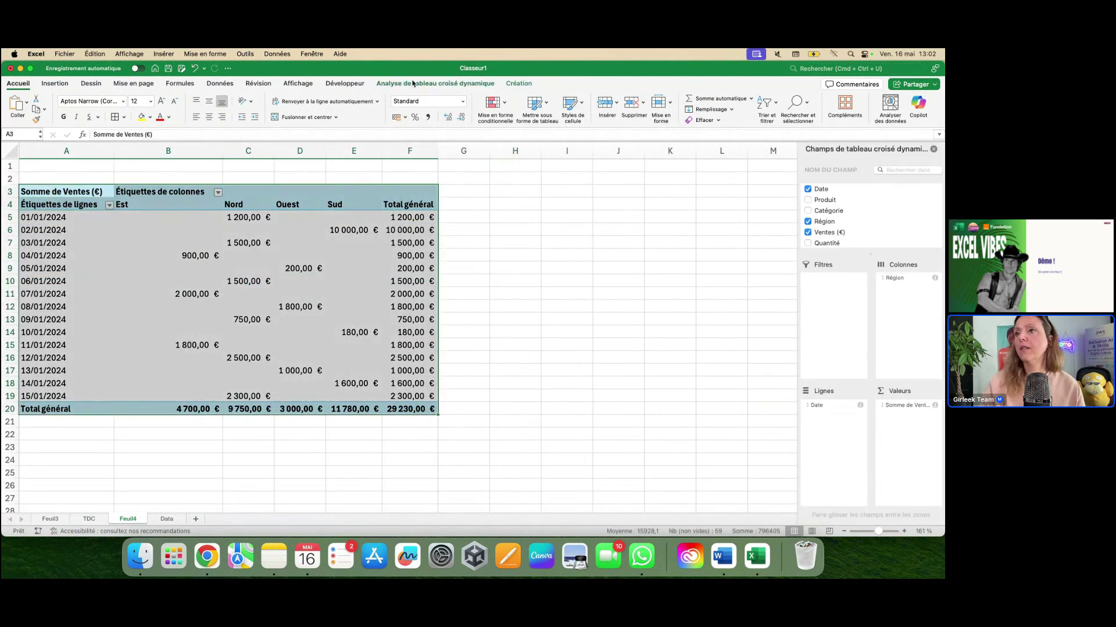
{"action": "left_click", "coordinate": [436, 83]}
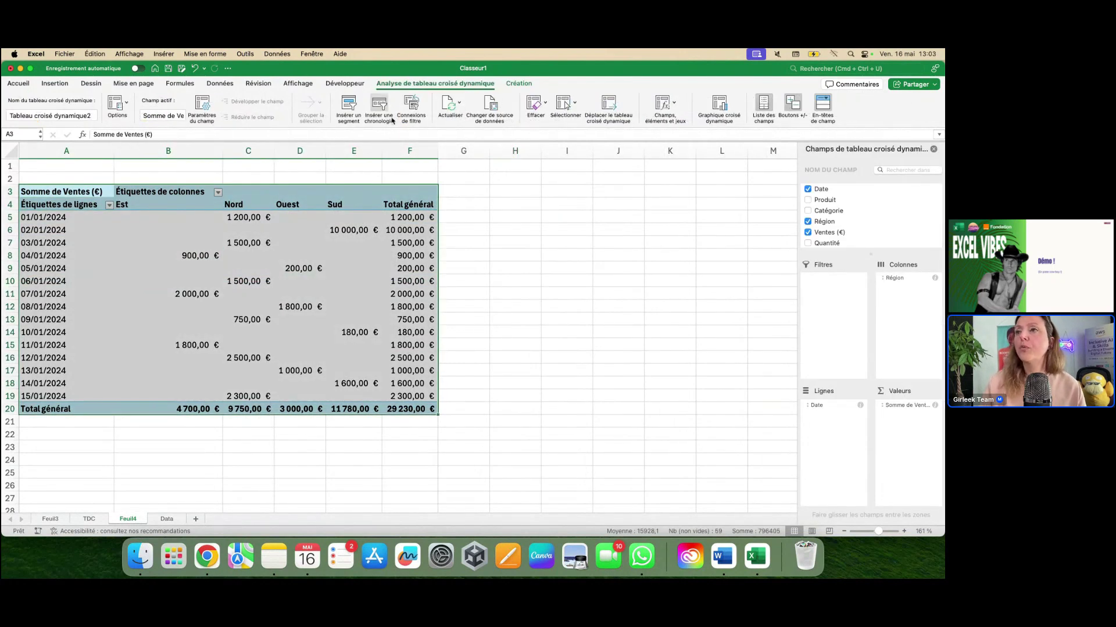
{"action": "left_click", "coordinate": [349, 107]}
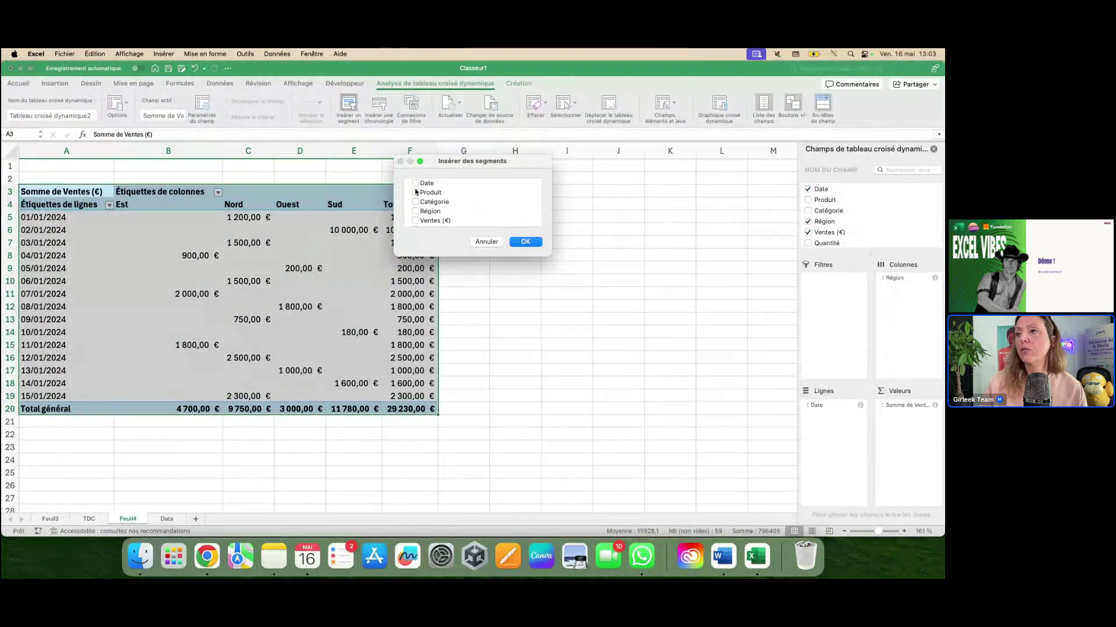
{"action": "left_click", "coordinate": [416, 202]}
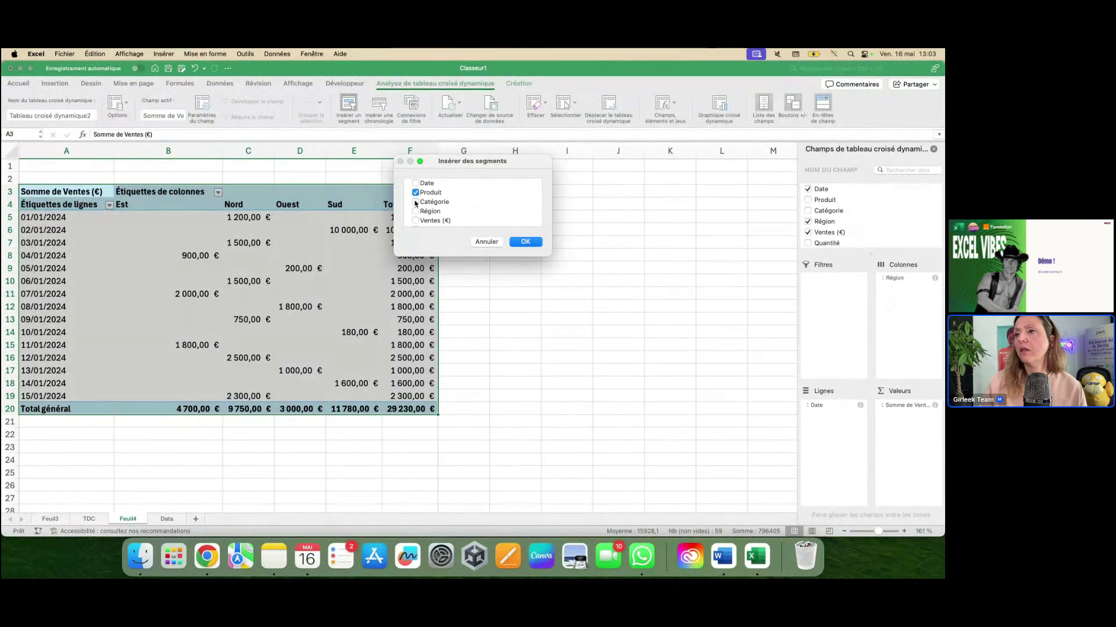
{"action": "left_click", "coordinate": [526, 242]}
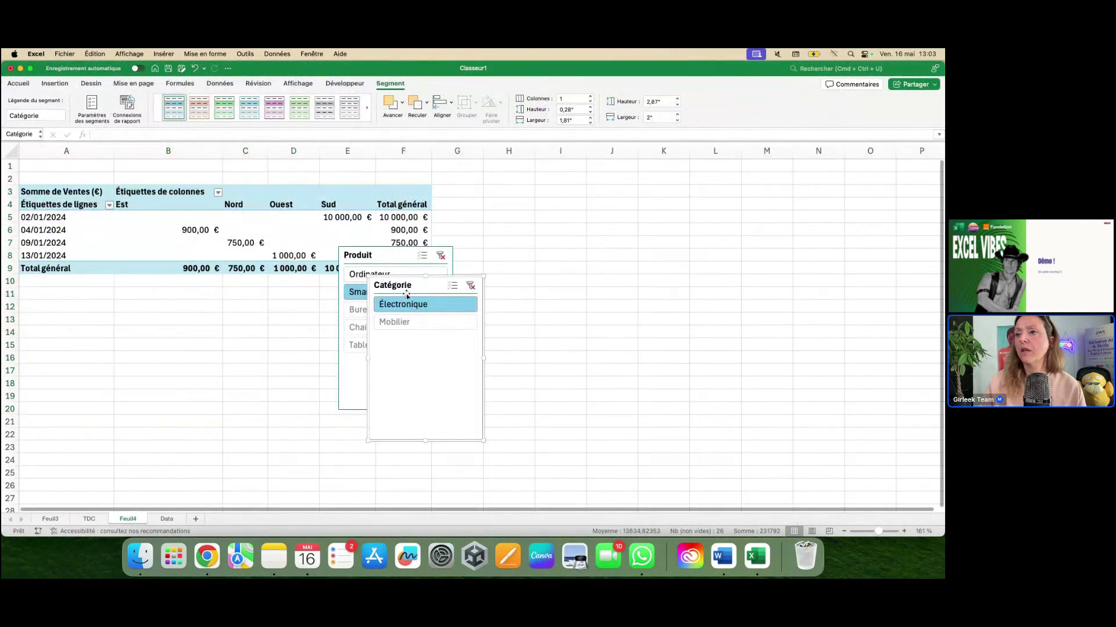
{"action": "left_click_drag", "start_coordinate": [406, 291], "coordinate": [489, 195]}
{"action": "left_click_drag", "start_coordinate": [374, 257], "coordinate": [610, 194]}
Step: Use the slicers to filter the pivot table to the product Table and the category Mobilier
{"action": "left_click", "coordinate": [610, 254]}
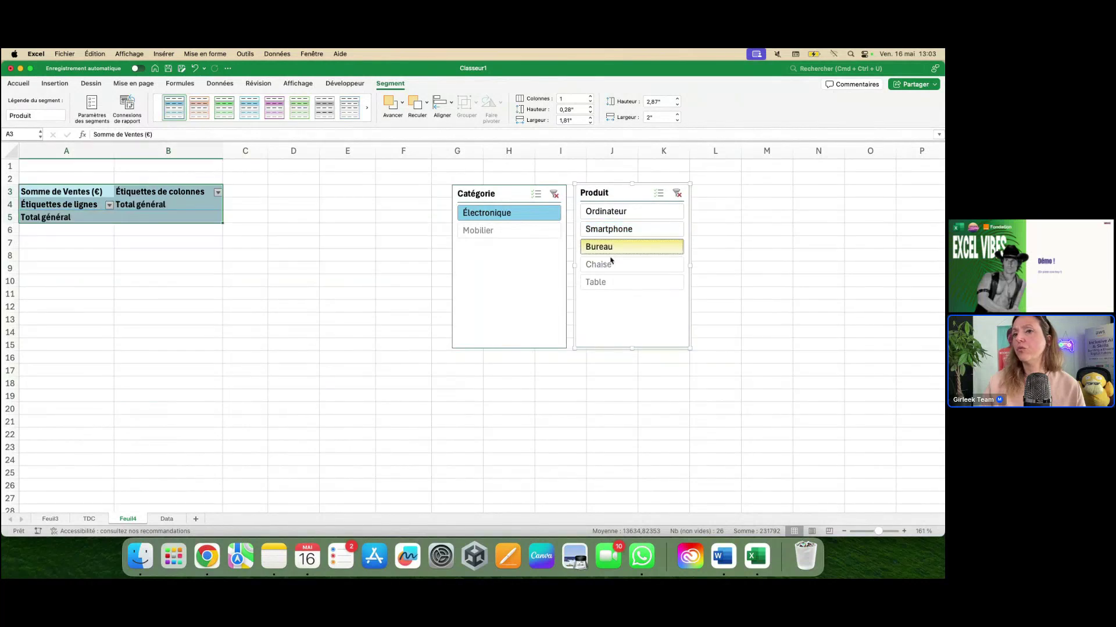
{"action": "left_click", "coordinate": [610, 282]}
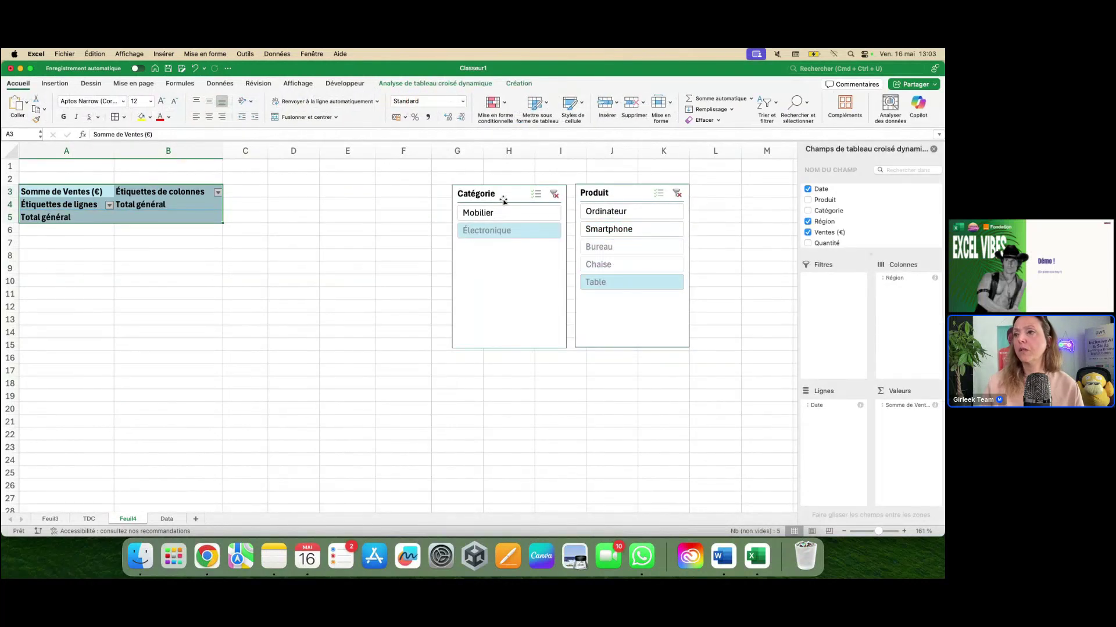
{"action": "left_click", "coordinate": [640, 298]}
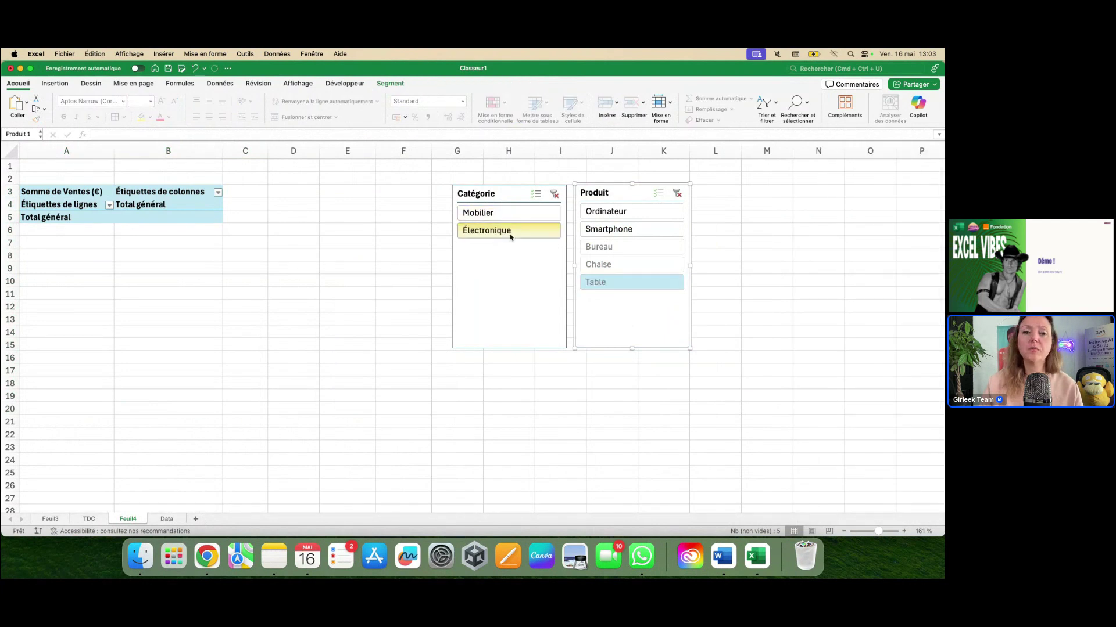
{"action": "left_click", "coordinate": [507, 213]}
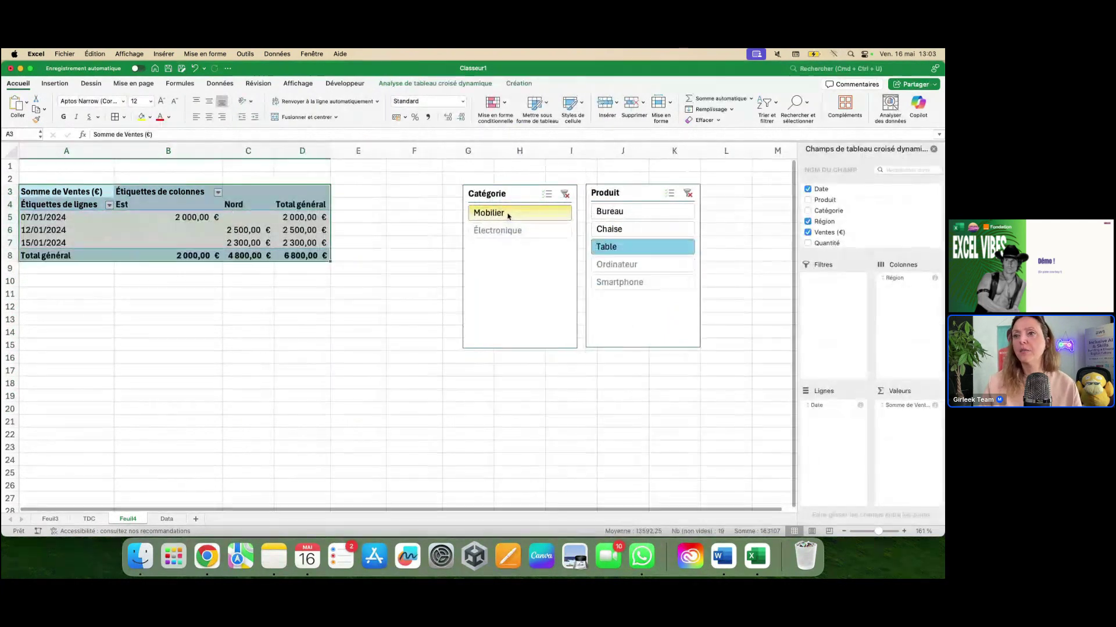
{"action": "left_click", "coordinate": [345, 281]}
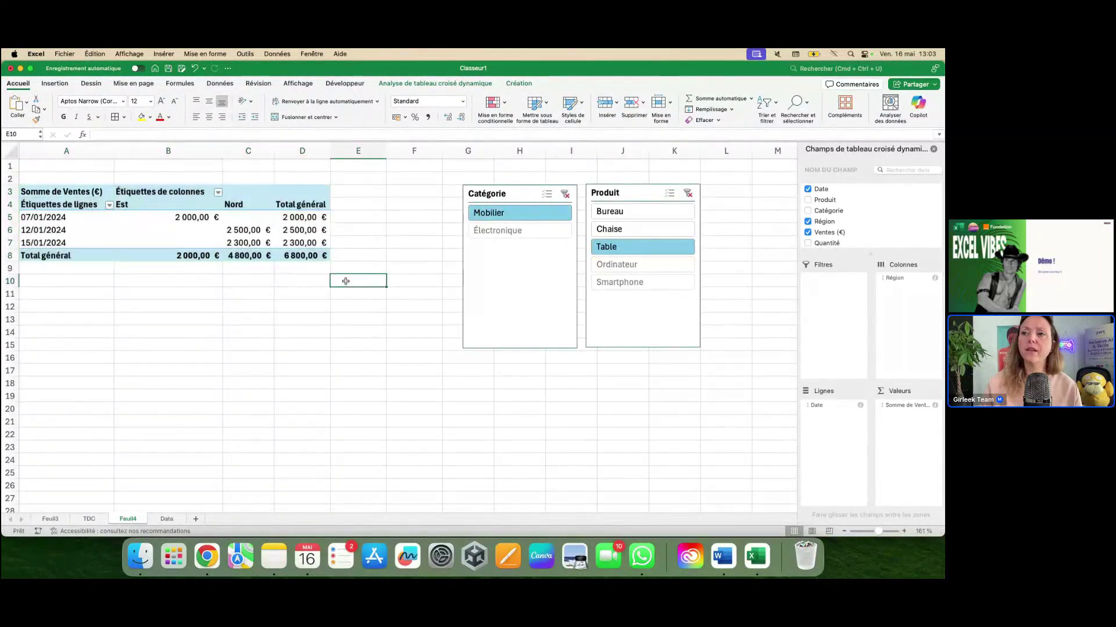
Step: Rename the sheet containing the filtered pivot table as TDC Suggéré
{"action": "scroll", "coordinate": [365, 258], "scroll_direction": "down", "scroll_amount": 3}
{"action": "scroll", "coordinate": [364, 257], "scroll_direction": "up", "scroll_amount": 4}
{"action": "double_click", "coordinate": [124, 519]}
{"action": "type", "text": "TDC S"}
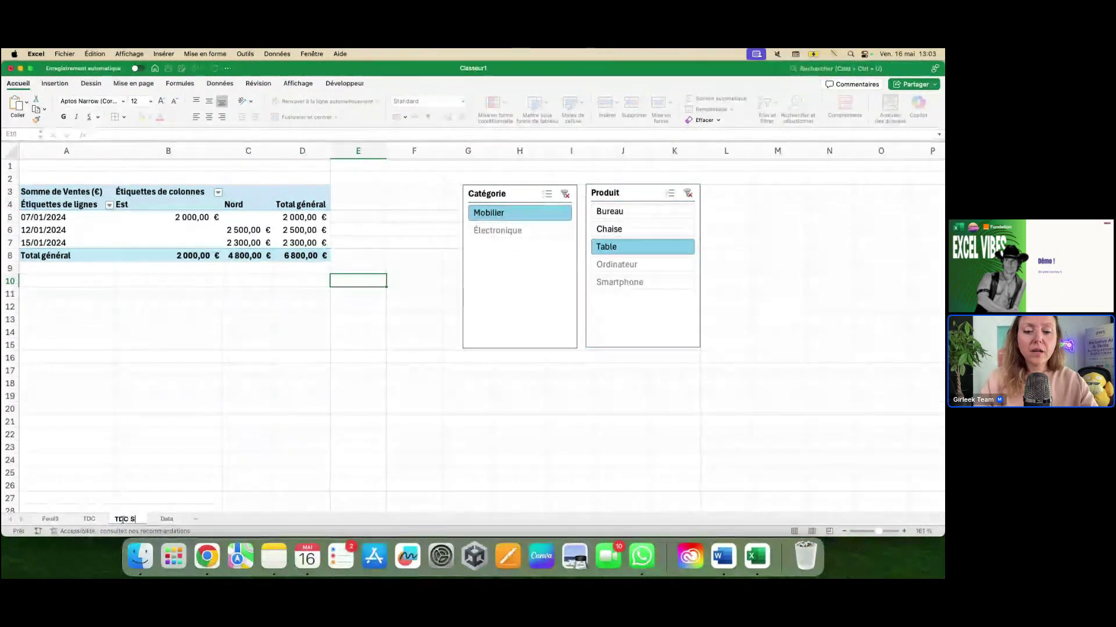
{"action": "type", "text": "ug"}
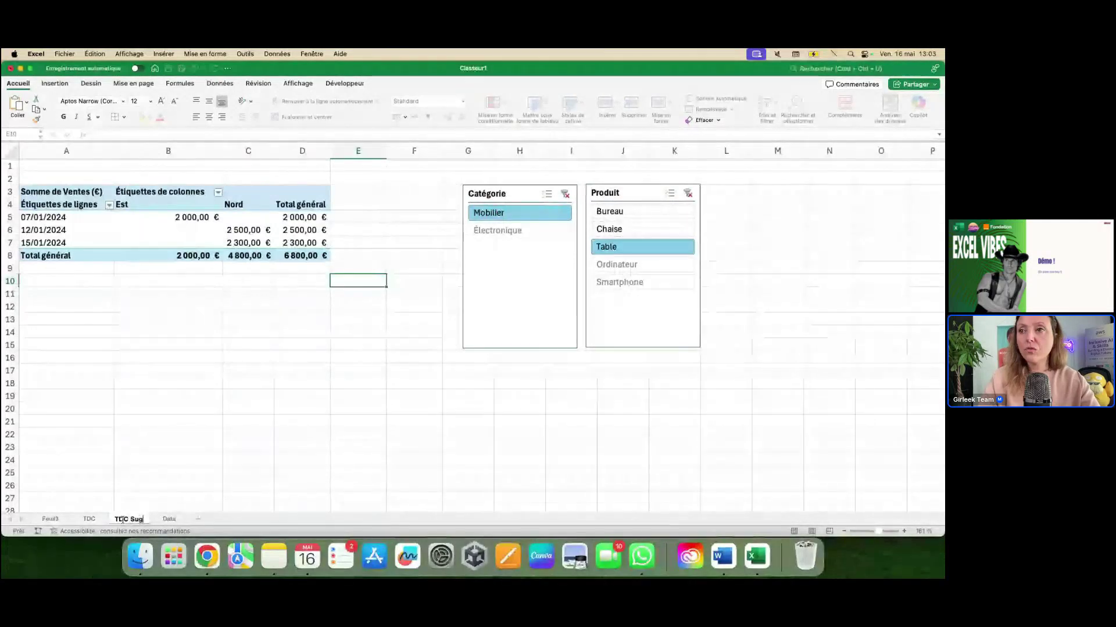
{"action": "type", "text": "gé"}
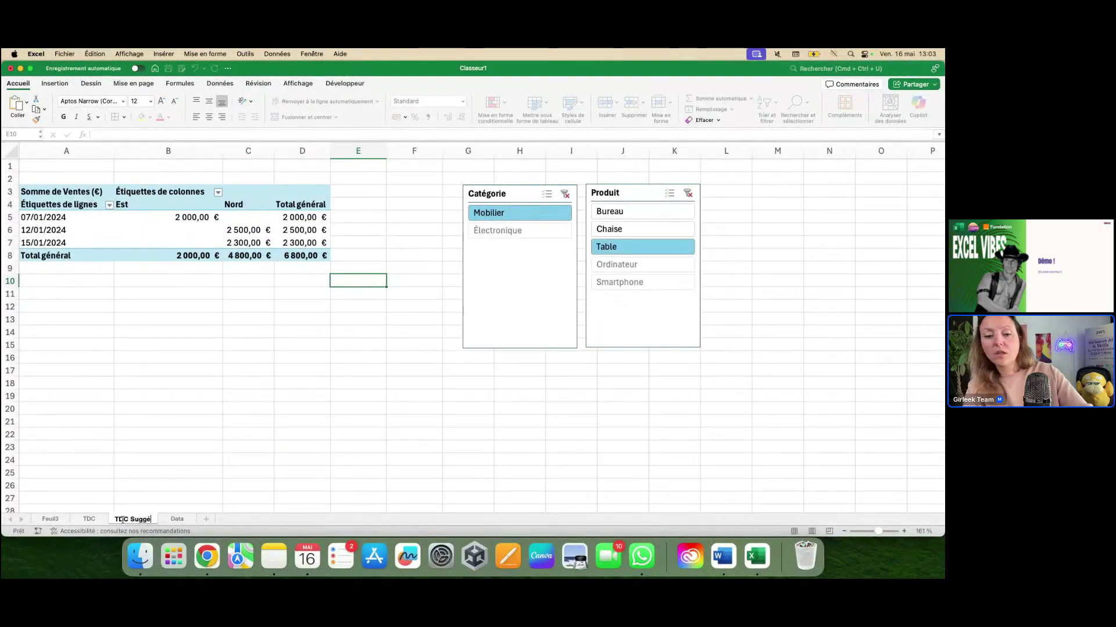
{"action": "type", "text": "ré"}
{"action": "key", "text": "Return"}
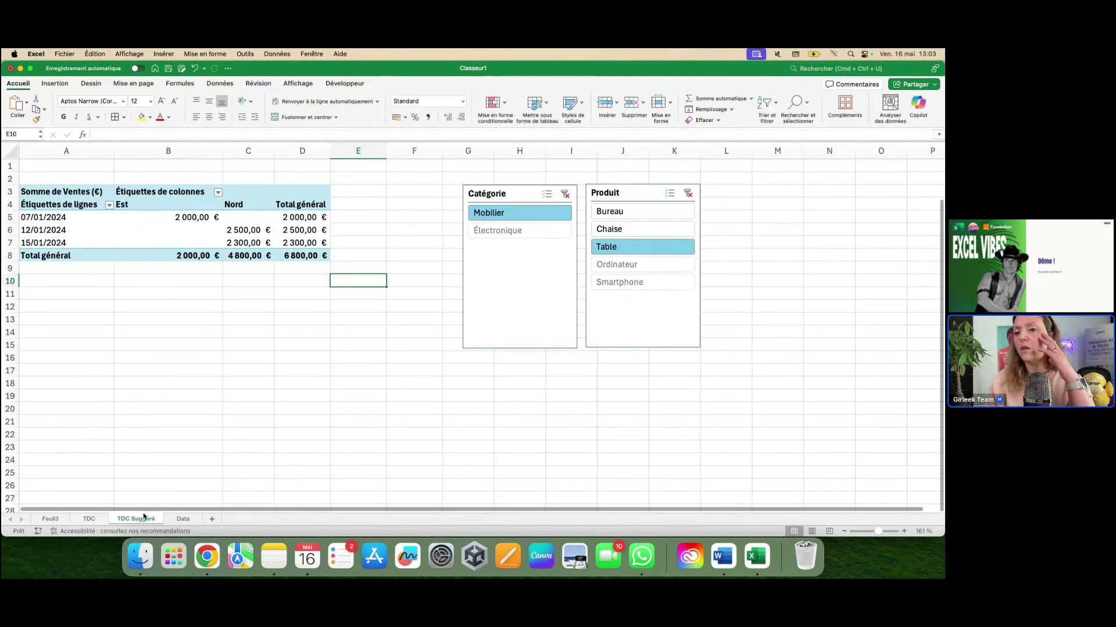
{"action": "double_click", "coordinate": [143, 519]}
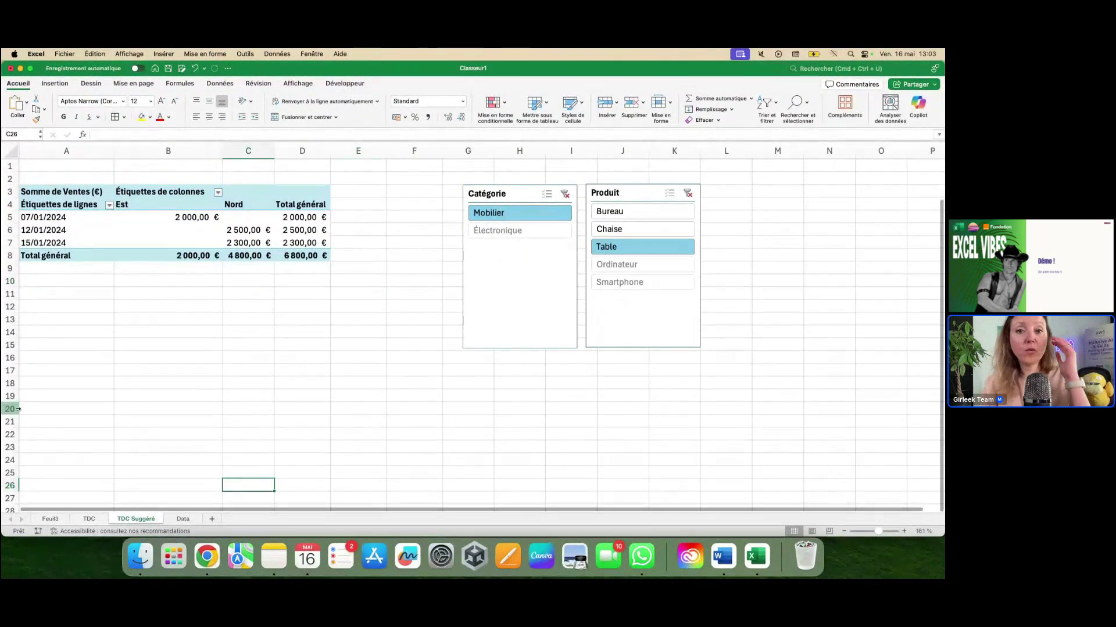
{"action": "mouse_move", "coordinate": [3, 283]}
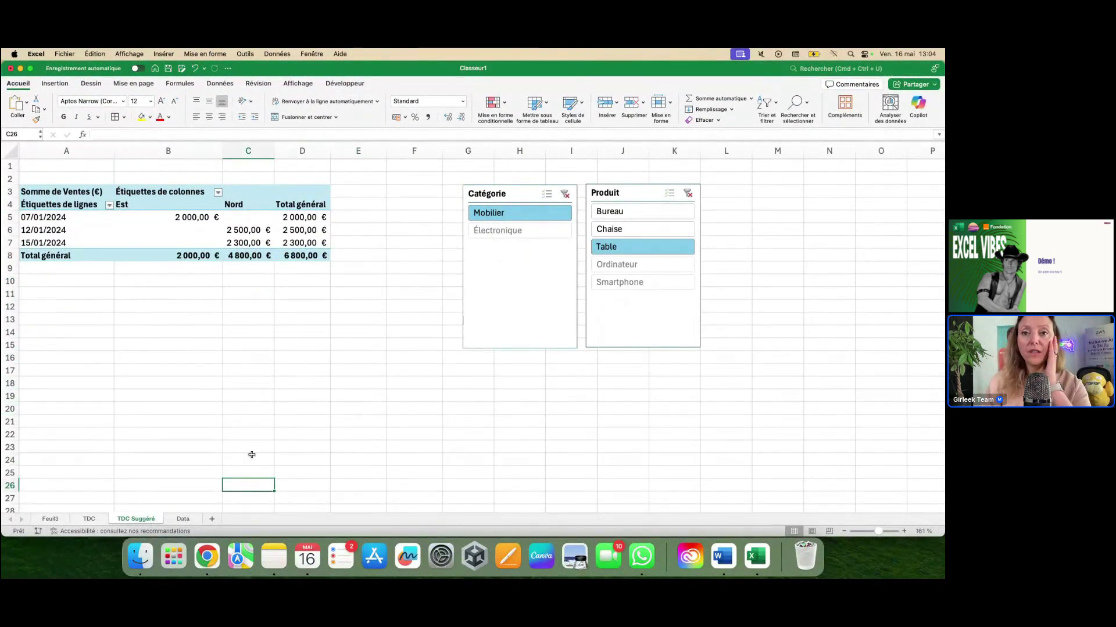
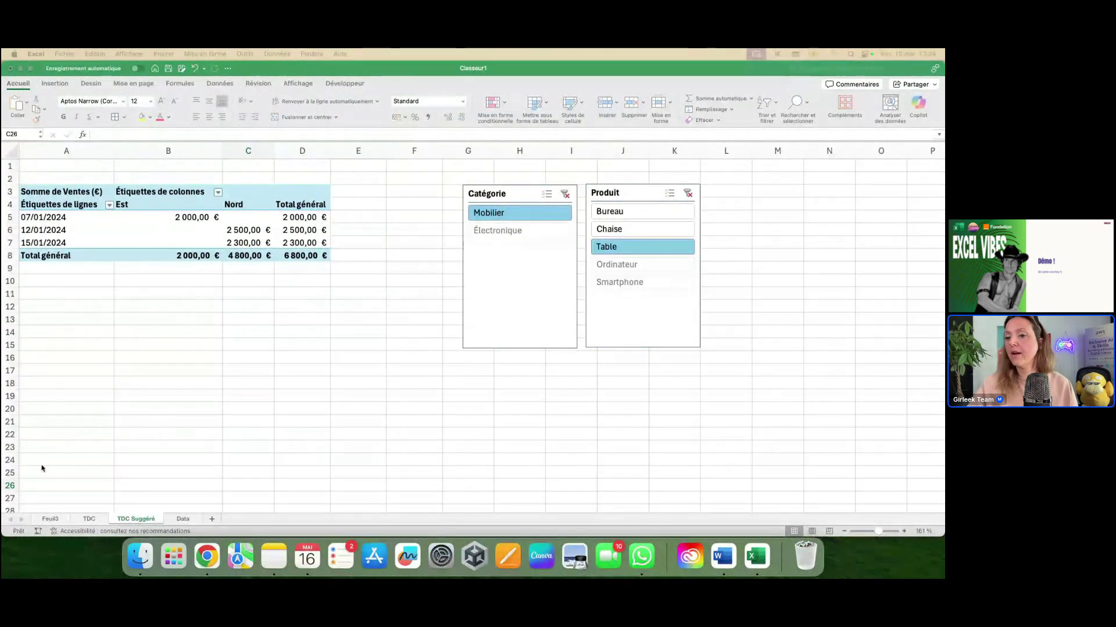
Step: Open the Data sheet that holds the source sales records
{"action": "left_click", "coordinate": [179, 518]}
{"action": "left_click", "coordinate": [183, 519]}
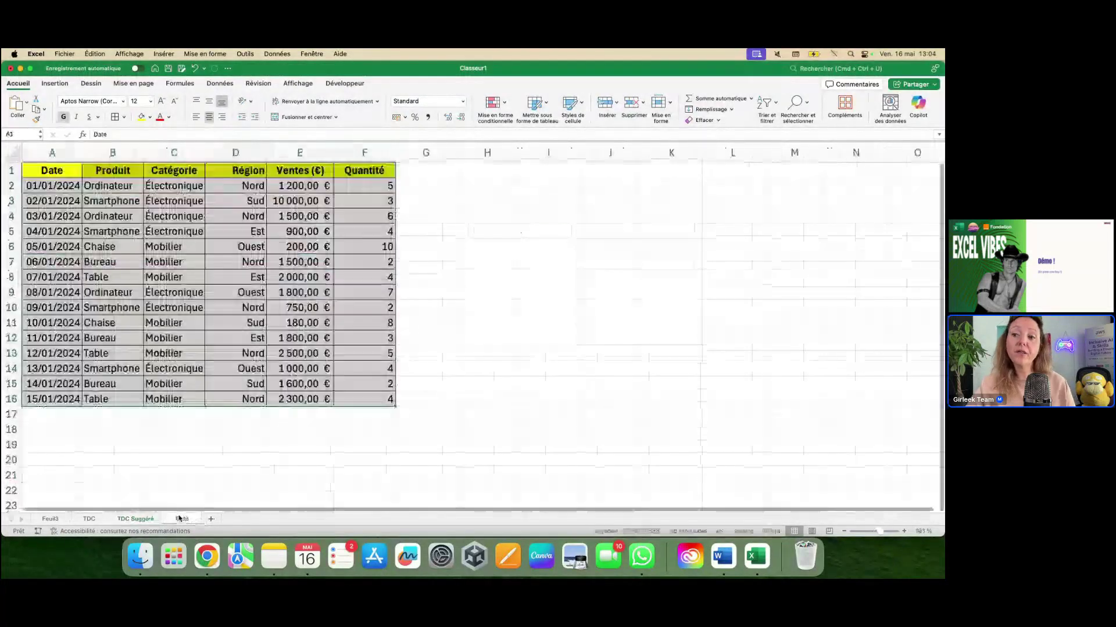
{"action": "left_click_drag", "start_coordinate": [54, 176], "coordinate": [369, 402]}
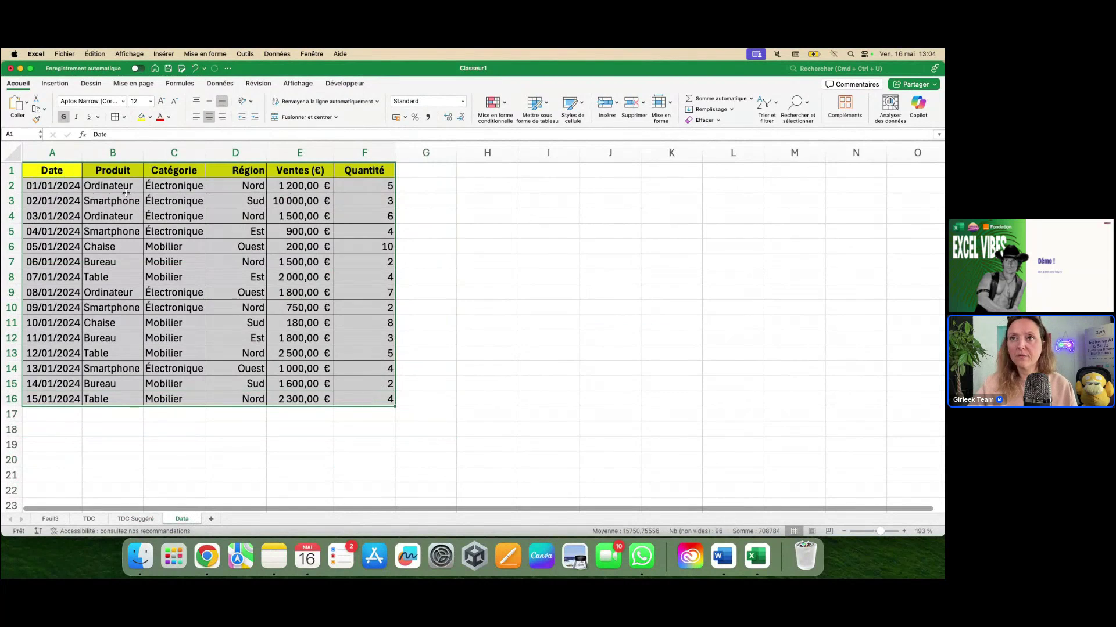
{"action": "left_click", "coordinate": [59, 88]}
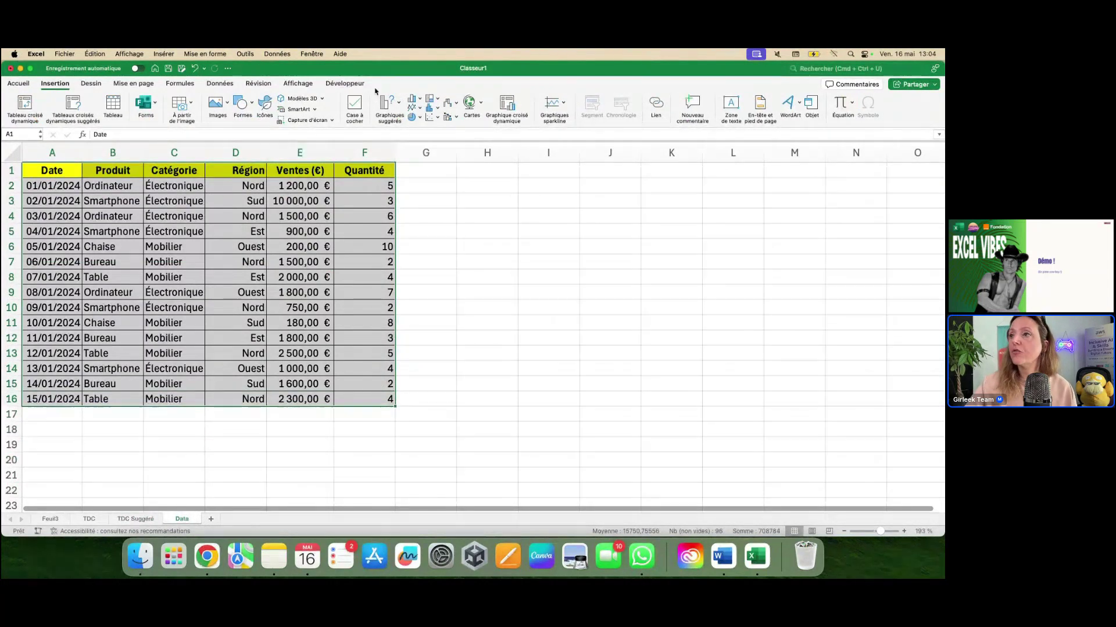
{"action": "left_click", "coordinate": [503, 103]}
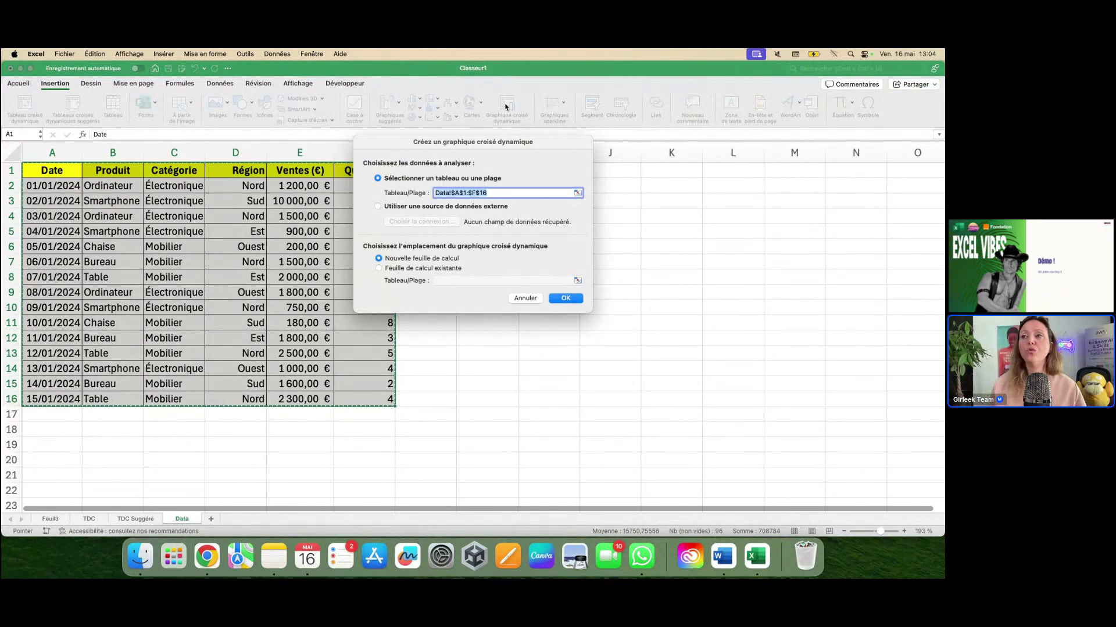
{"action": "left_click", "coordinate": [525, 298]}
{"action": "left_click", "coordinate": [452, 288]}
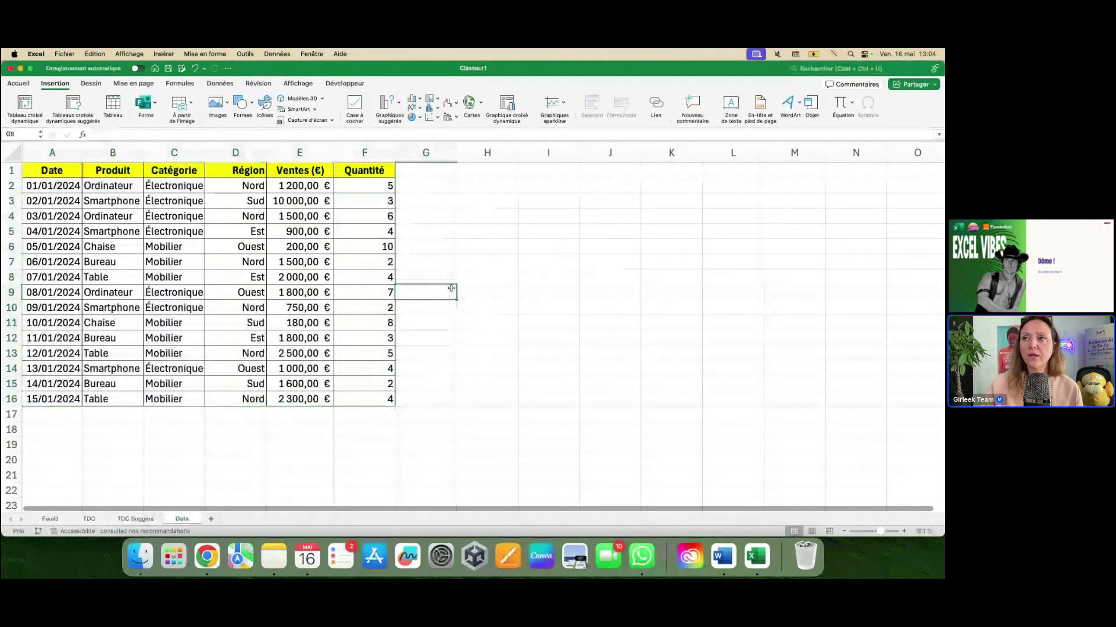
Step: Create a pivot chart from the range Data!$A$1:$F$16 on a new worksheet
{"action": "left_click", "coordinate": [507, 105]}
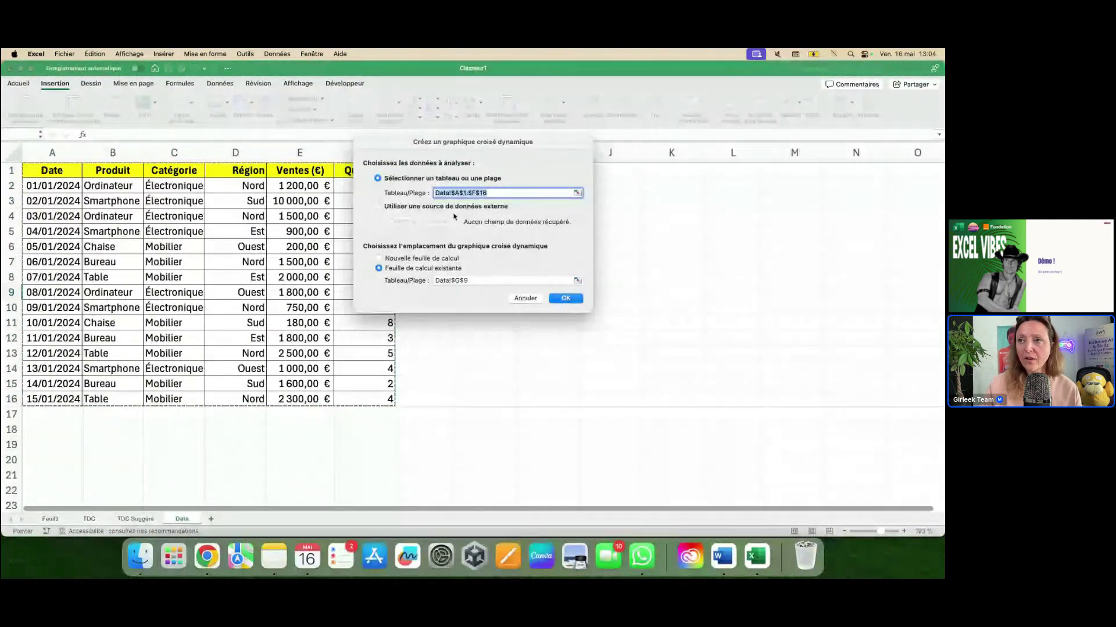
{"action": "left_click", "coordinate": [51, 172]}
{"action": "left_click_drag", "start_coordinate": [52, 172], "coordinate": [364, 516]}
{"action": "left_click", "coordinate": [46, 172]}
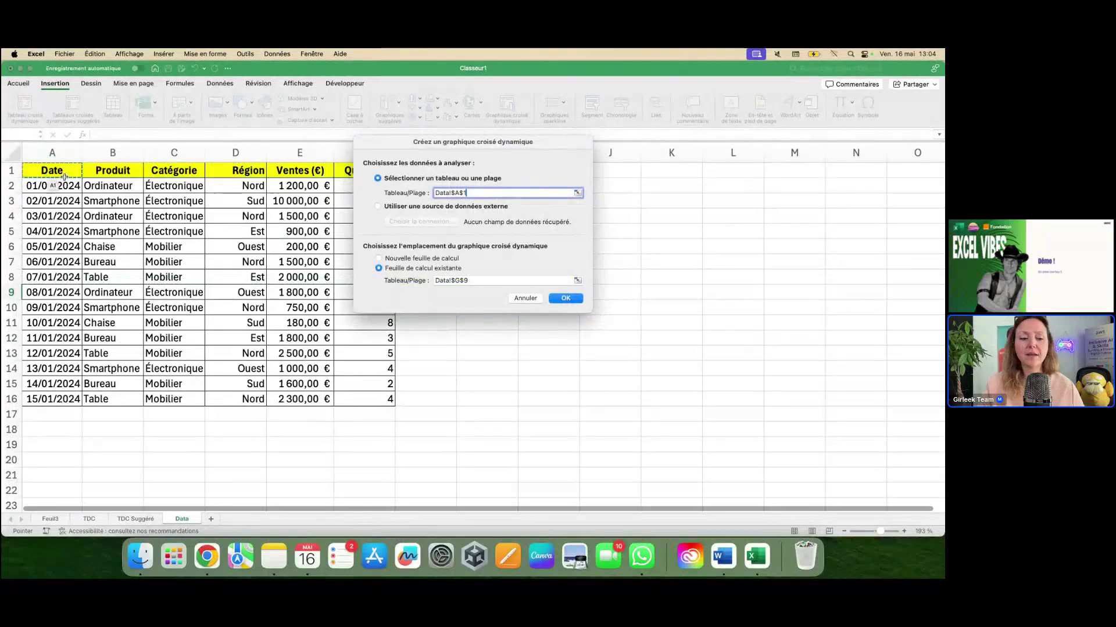
{"action": "left_click_drag", "start_coordinate": [373, 369], "coordinate": [374, 395]}
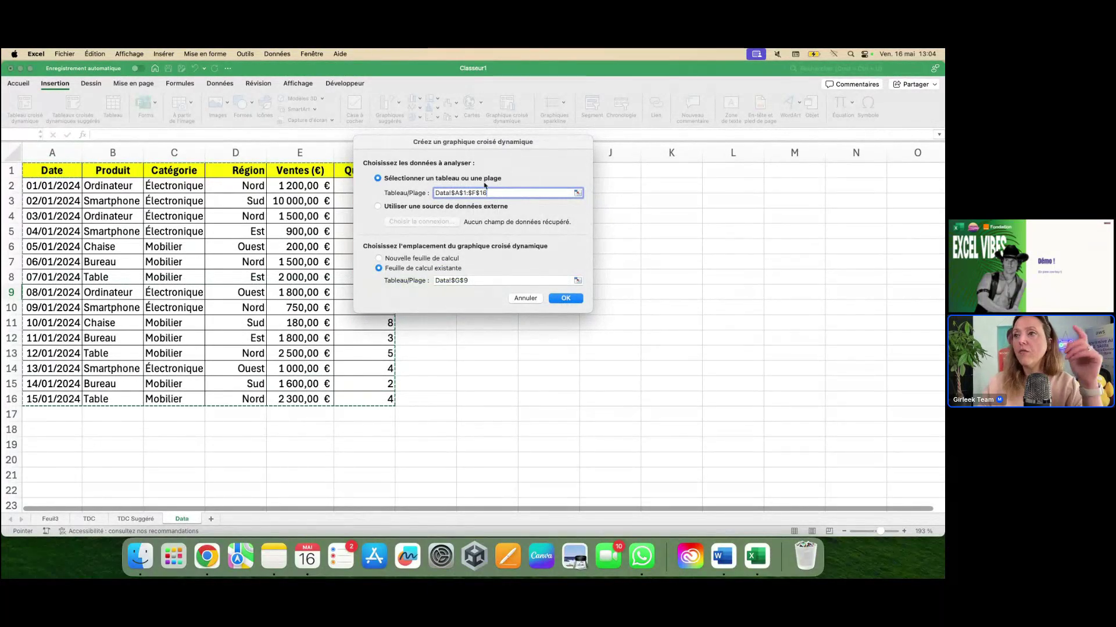
{"action": "left_click_drag", "start_coordinate": [434, 193], "coordinate": [453, 193]}
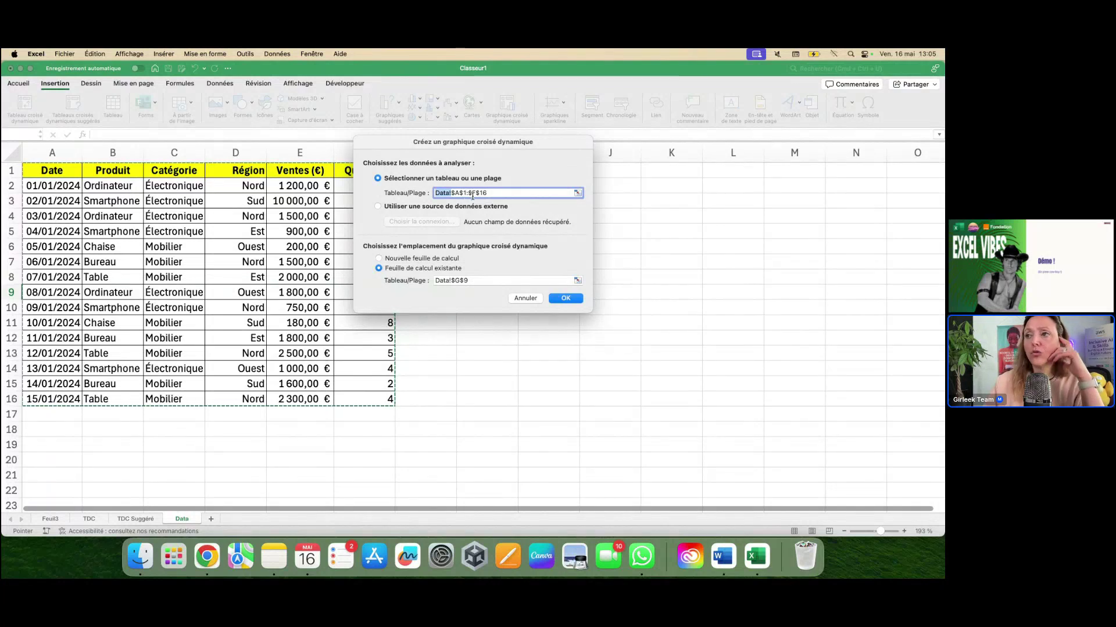
{"action": "mouse_move", "coordinate": [488, 193]}
{"action": "left_mouse_down"}
{"action": "mouse_move", "coordinate": [458, 194]}
{"action": "mouse_move", "coordinate": [489, 193]}
{"action": "left_mouse_up"}
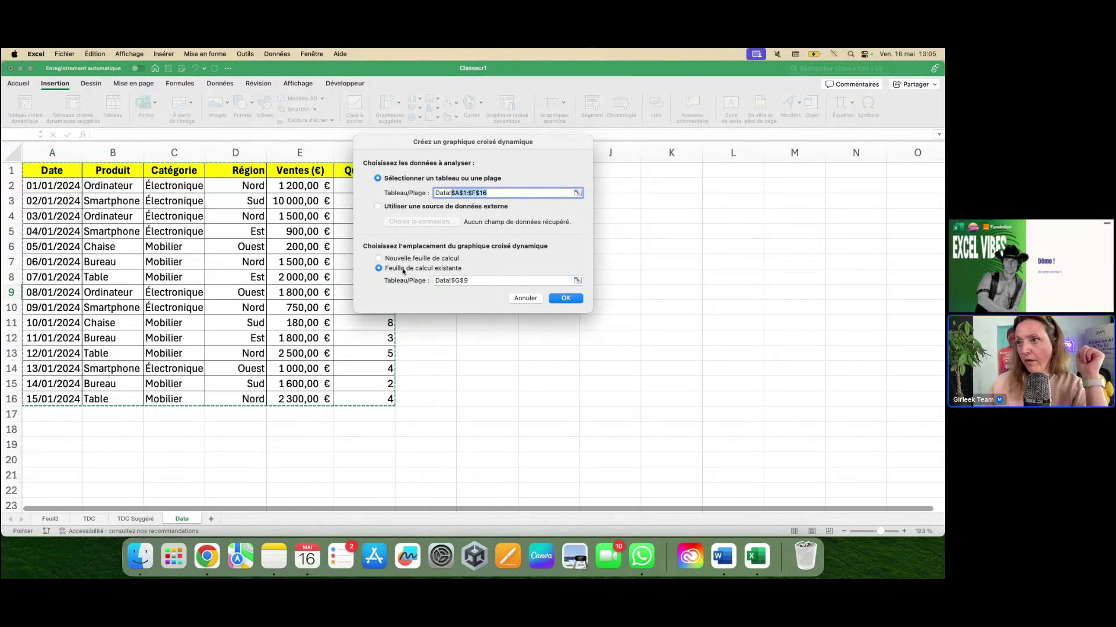
{"action": "left_click", "coordinate": [416, 258]}
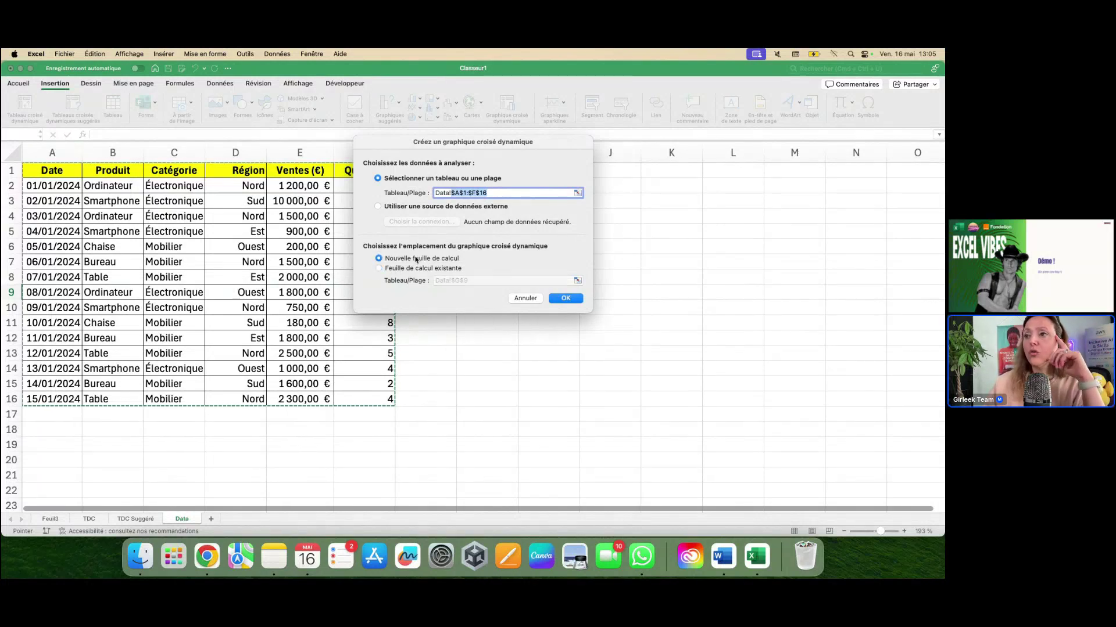
{"action": "left_click", "coordinate": [566, 298]}
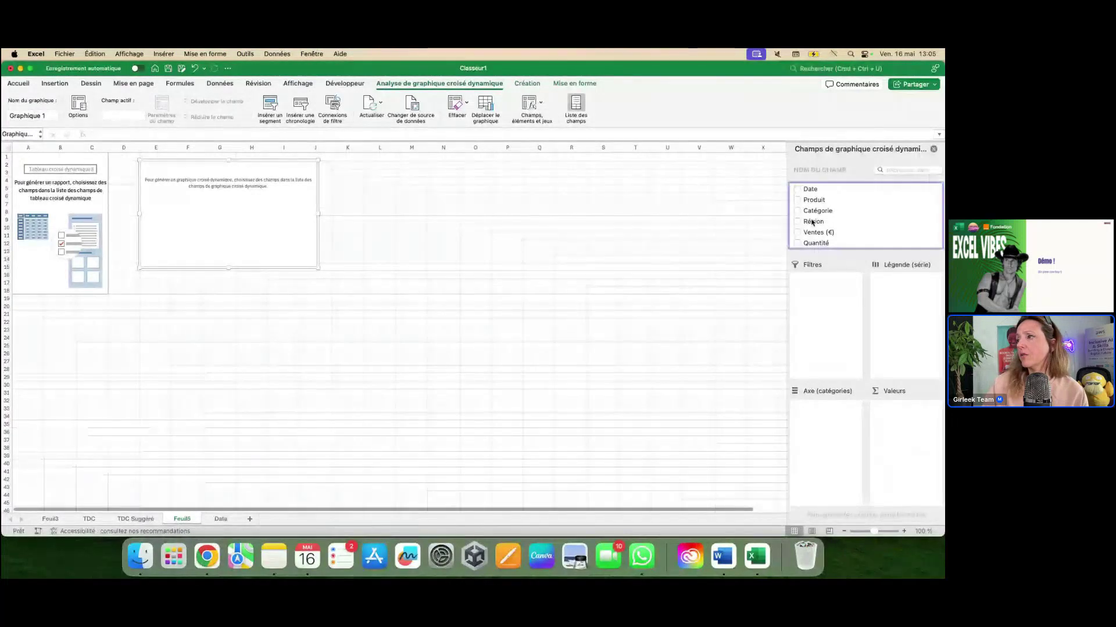
Step: Assign Région to the pivot chart's category axis and Catégorie to its legend series
{"action": "left_click_drag", "start_coordinate": [813, 223], "coordinate": [833, 452]}
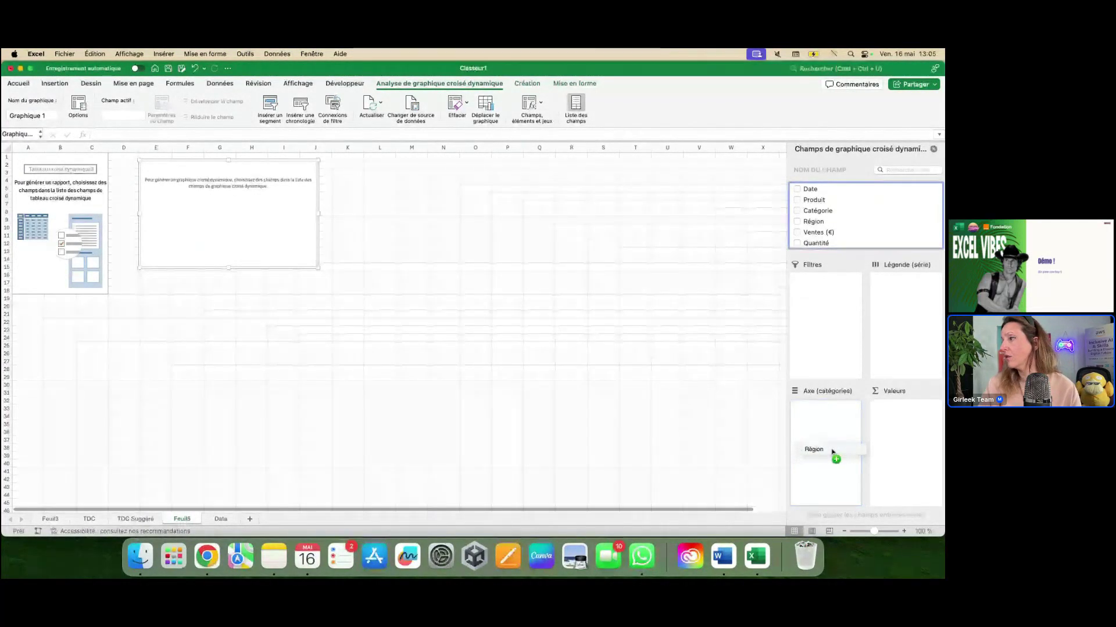
{"action": "left_click_drag", "start_coordinate": [833, 452], "coordinate": [832, 452]}
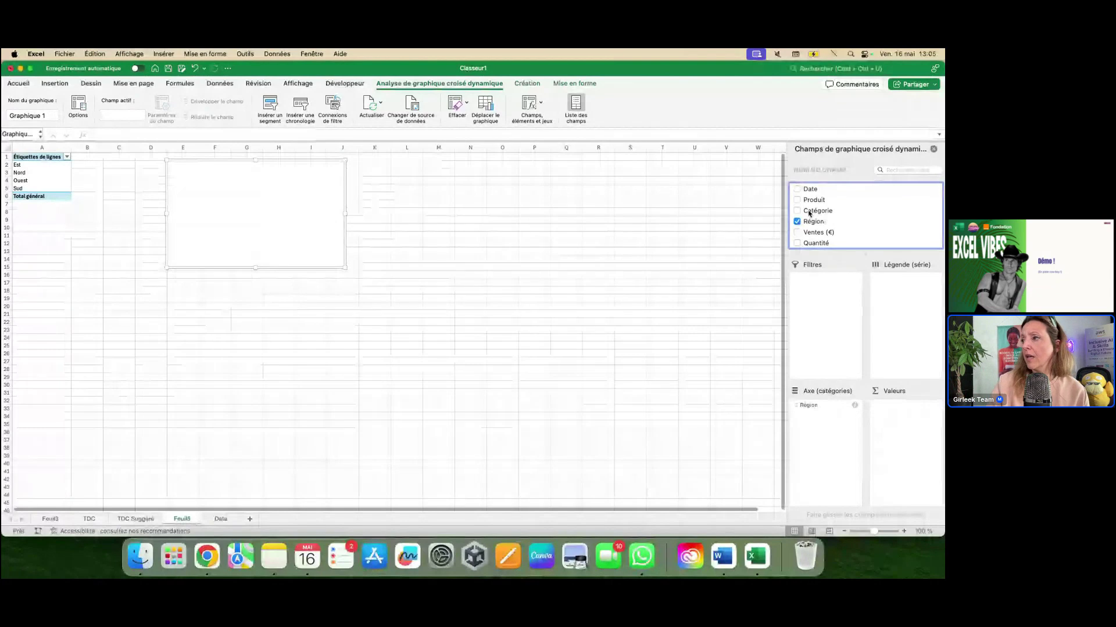
{"action": "scroll", "coordinate": [806, 217], "scroll_direction": "down", "scroll_amount": 1}
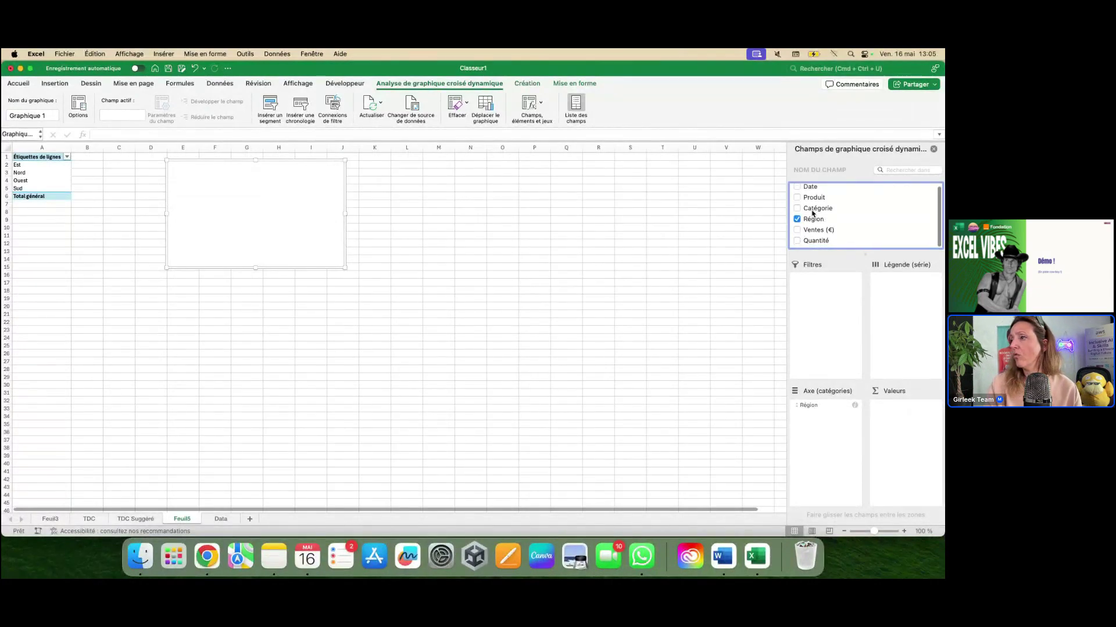
{"action": "left_click_drag", "start_coordinate": [813, 199], "coordinate": [936, 297]}
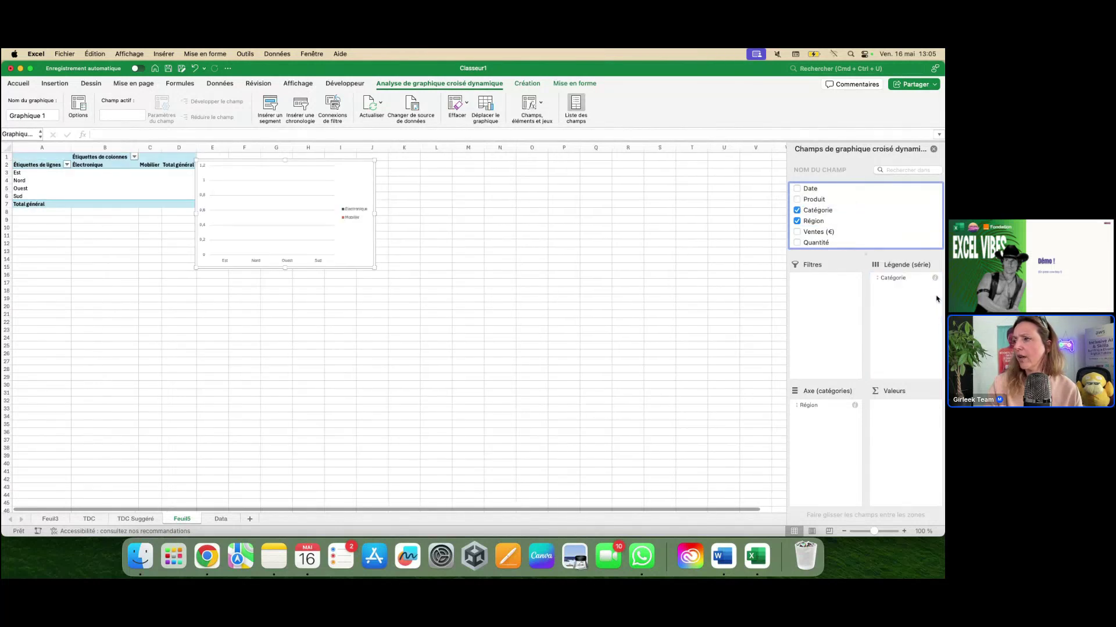
Step: Move the pivot chart clear of the pivot table and add Ventes (€) as its summed values
{"action": "left_click", "coordinate": [303, 186]}
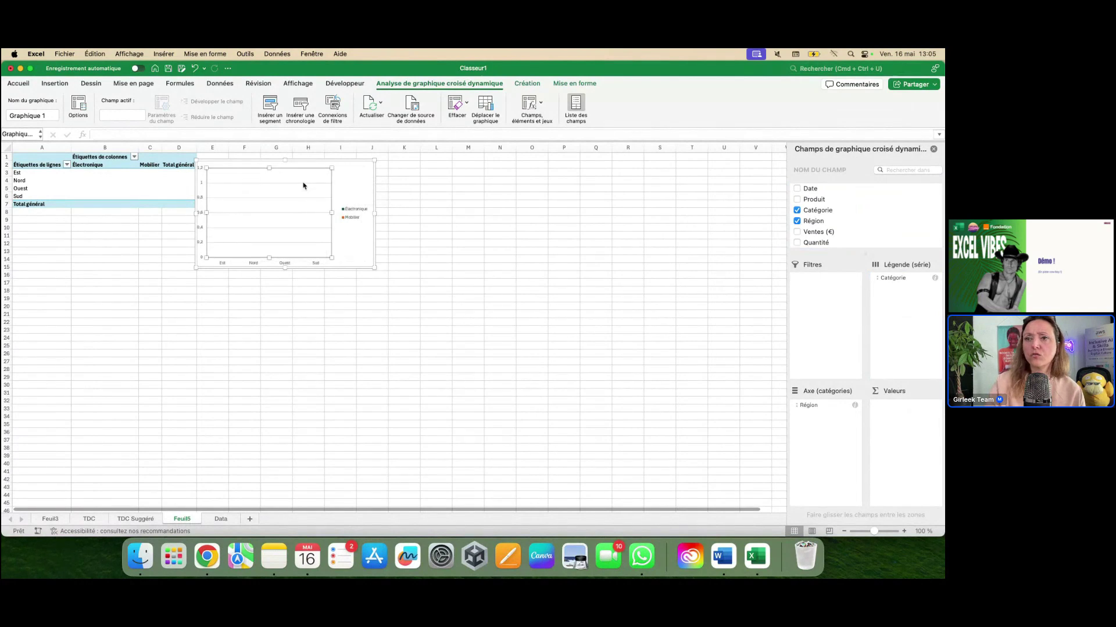
{"action": "key", "text": "super+z"}
{"action": "left_click_drag", "start_coordinate": [361, 196], "coordinate": [393, 186]}
{"action": "left_click_drag", "start_coordinate": [814, 234], "coordinate": [903, 410]}
{"action": "scroll", "coordinate": [413, 254], "scroll_direction": "up", "scroll_amount": 5}
{"action": "scroll", "coordinate": [414, 253], "scroll_direction": "up", "scroll_amount": 5}
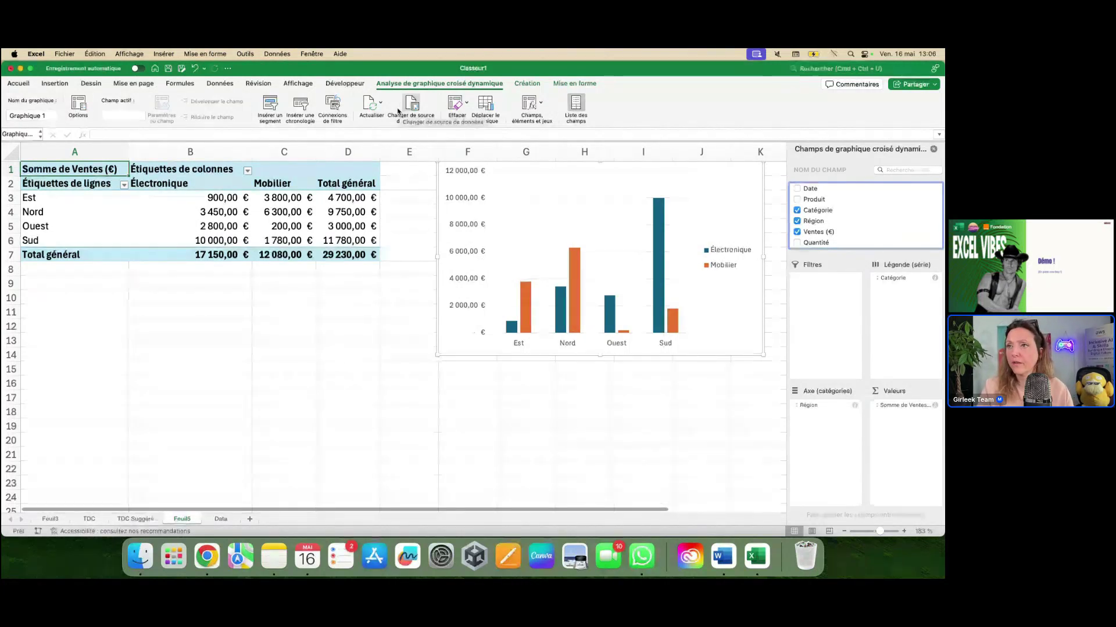
Step: Compare several chart styles on the pivot chart and apply the dark-background style with gradient columns
{"action": "left_click", "coordinate": [535, 83]}
{"action": "left_click", "coordinate": [456, 108]}
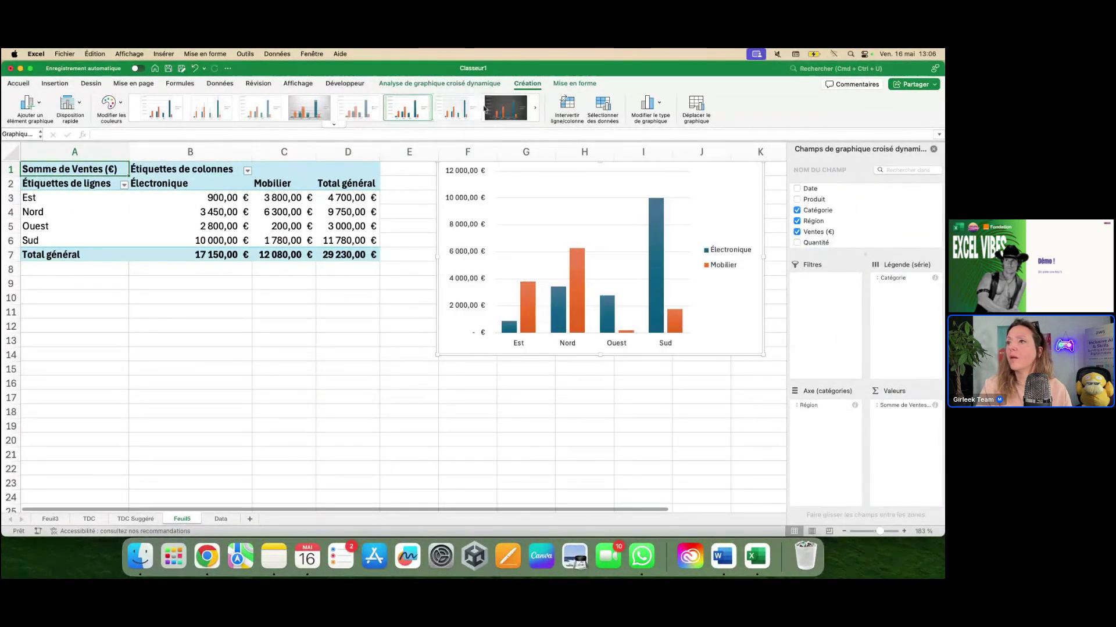
{"action": "left_click", "coordinate": [414, 107]}
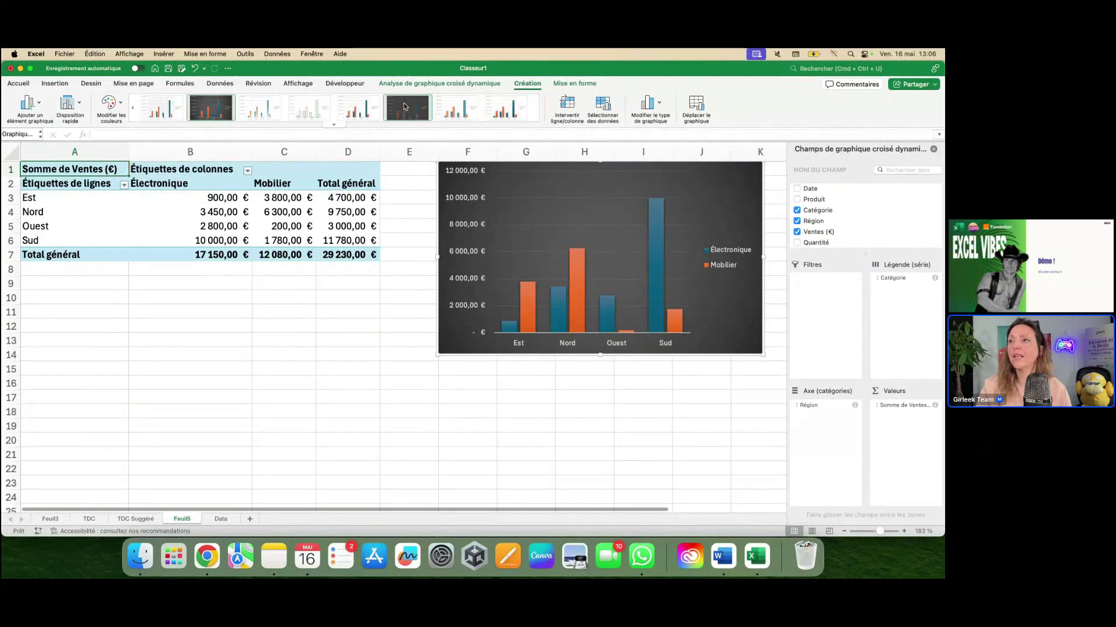
{"action": "left_click", "coordinate": [442, 110]}
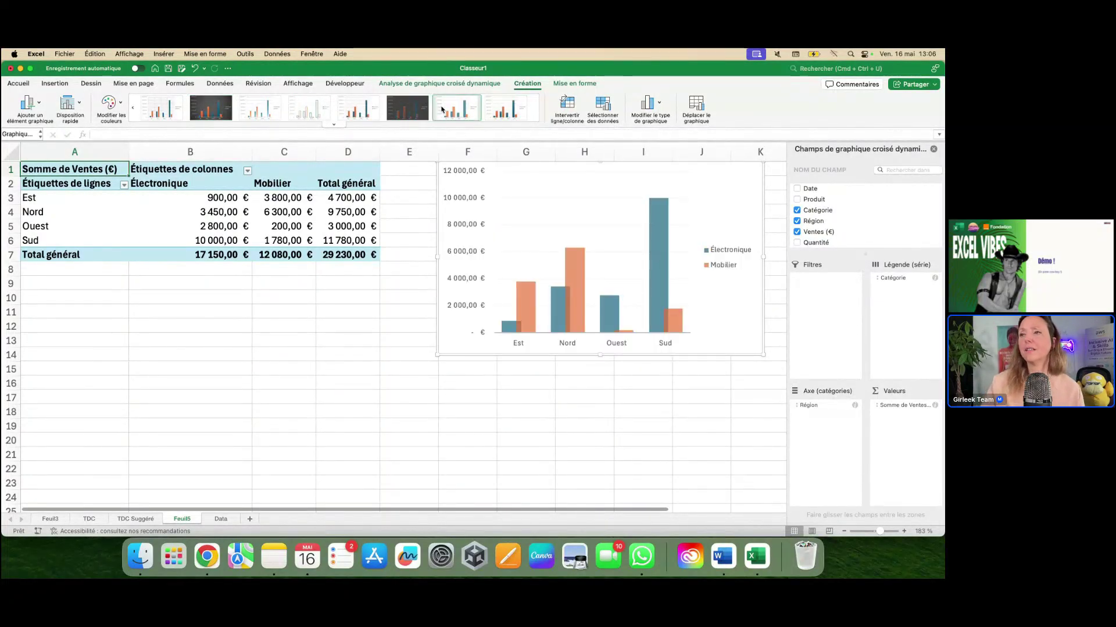
{"action": "left_click", "coordinate": [508, 115]}
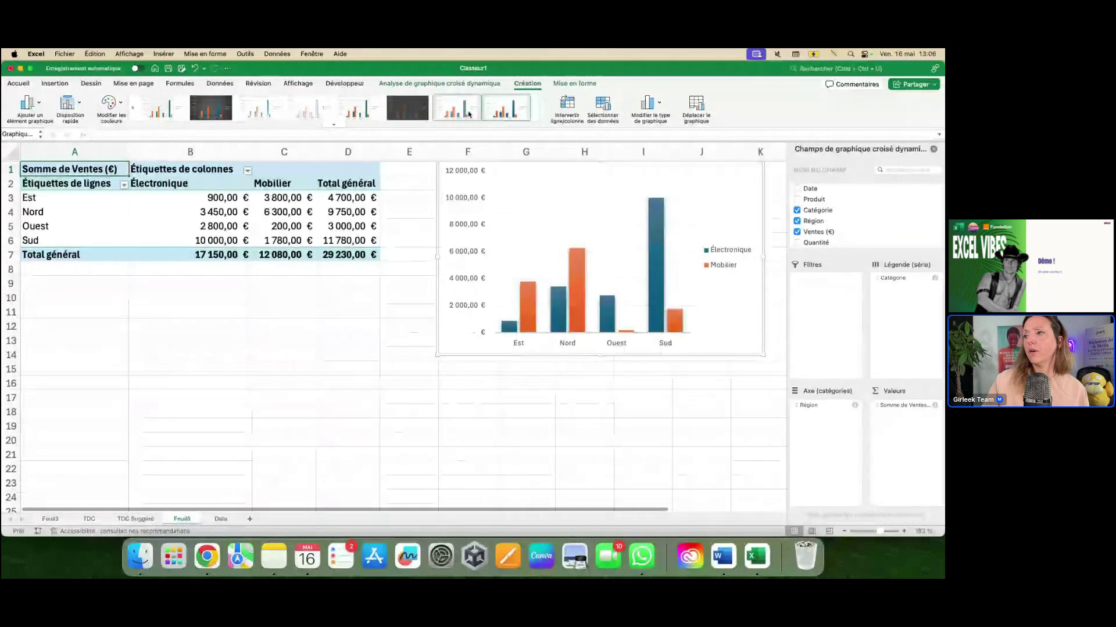
{"action": "left_click", "coordinate": [471, 111]}
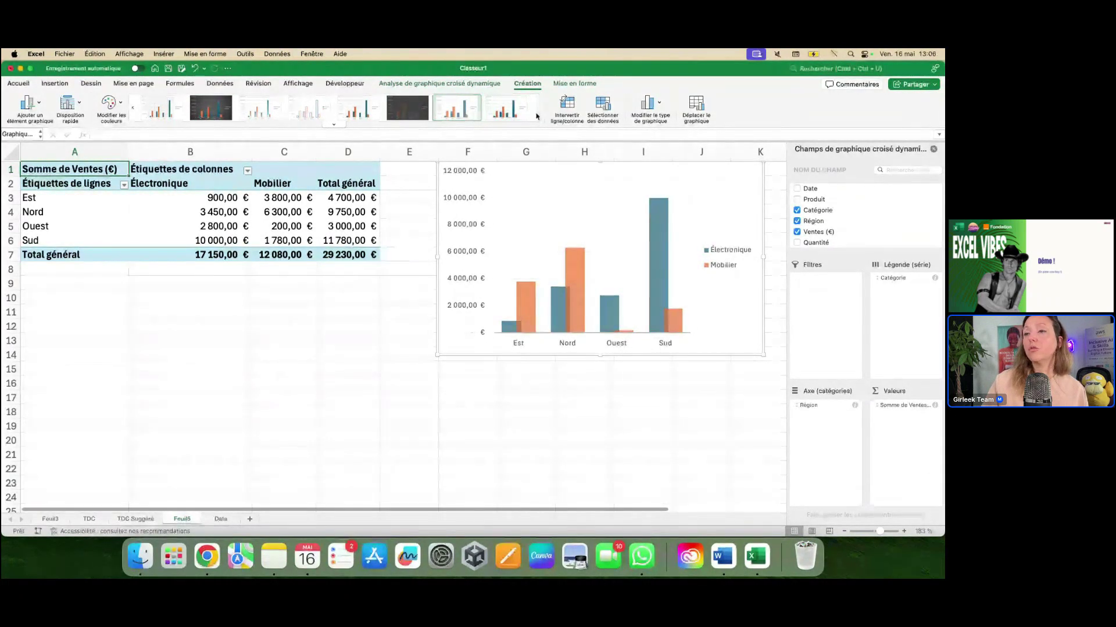
{"action": "left_click", "coordinate": [278, 113]}
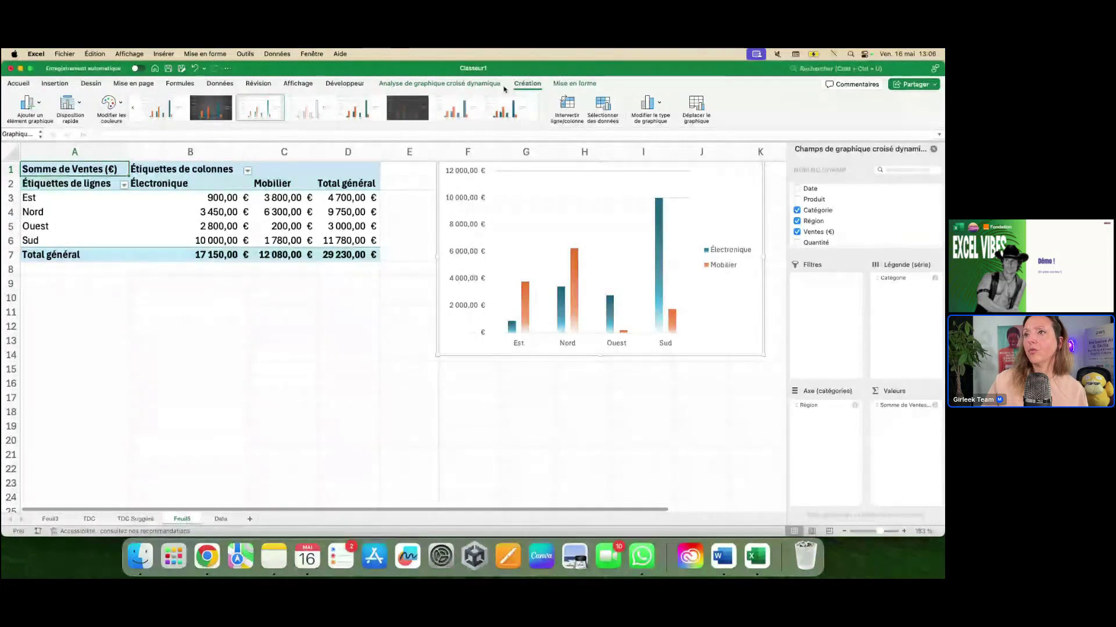
{"action": "left_click", "coordinate": [333, 124]}
{"action": "left_click", "coordinate": [462, 267]}
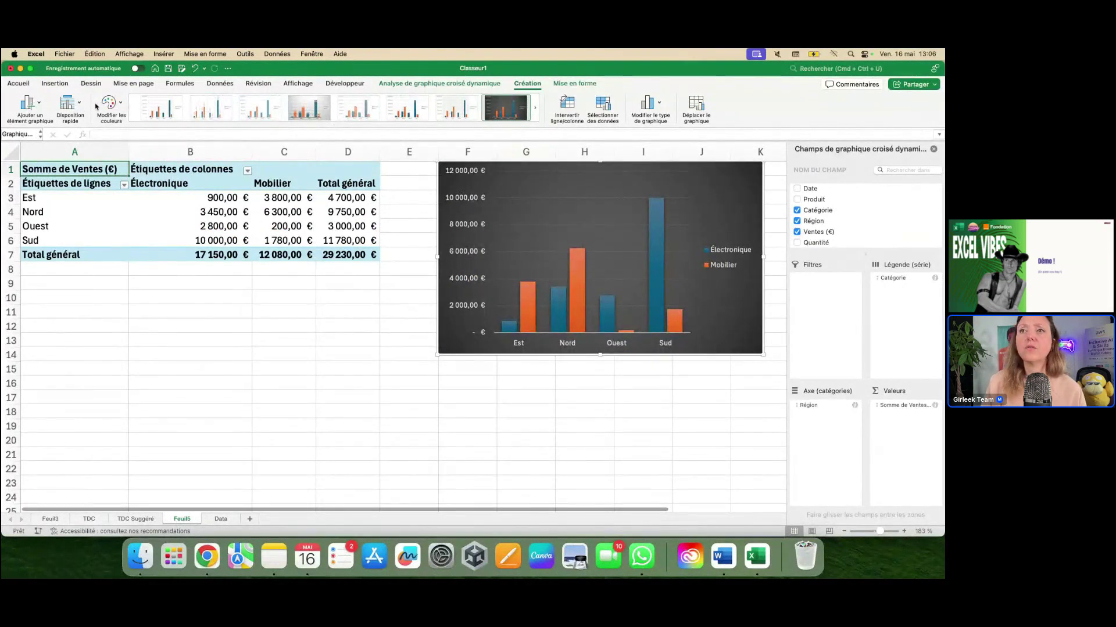
Step: Try the orange-and-blue and monochrome purple palettes on the pivot chart and settle on the monochrome blue palette
{"action": "left_click", "coordinate": [122, 116]}
{"action": "left_click", "coordinate": [148, 168]}
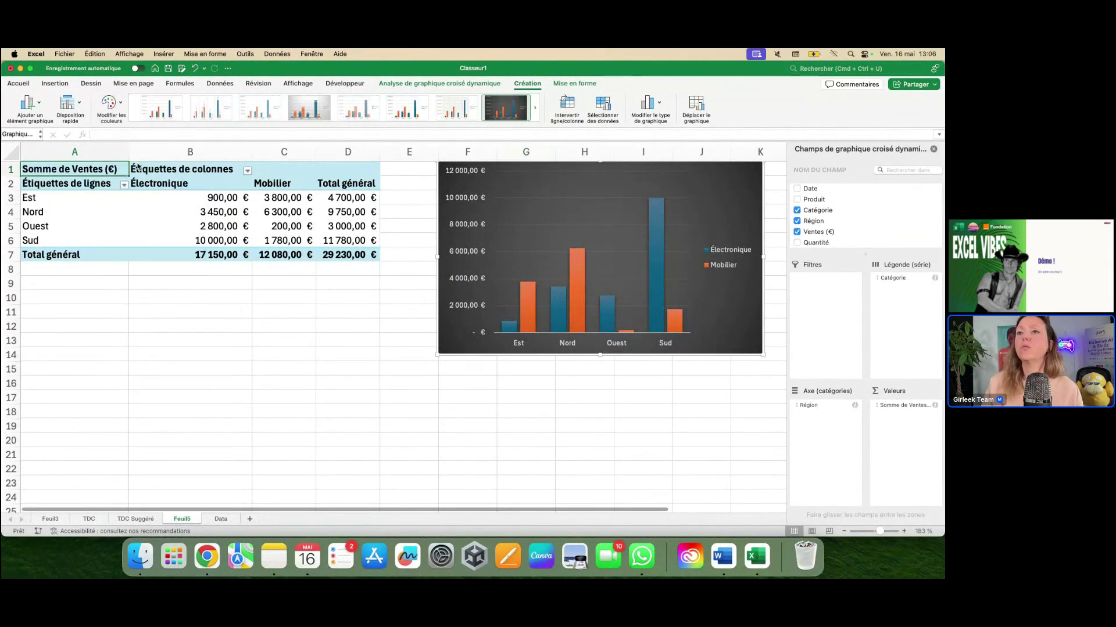
{"action": "left_click", "coordinate": [122, 116]}
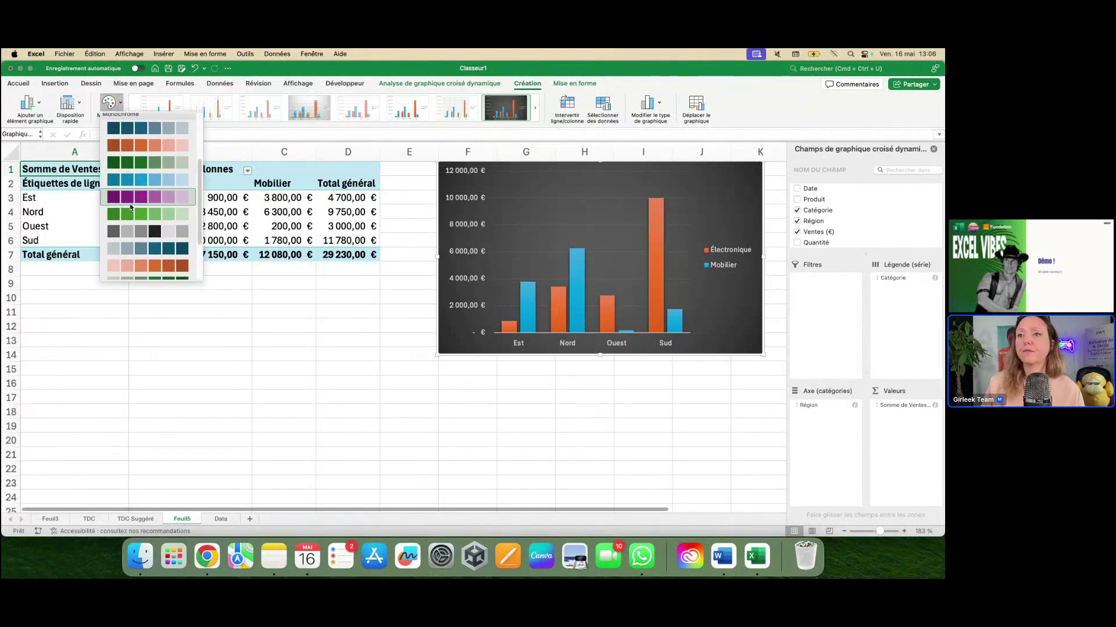
{"action": "left_click", "coordinate": [131, 207]}
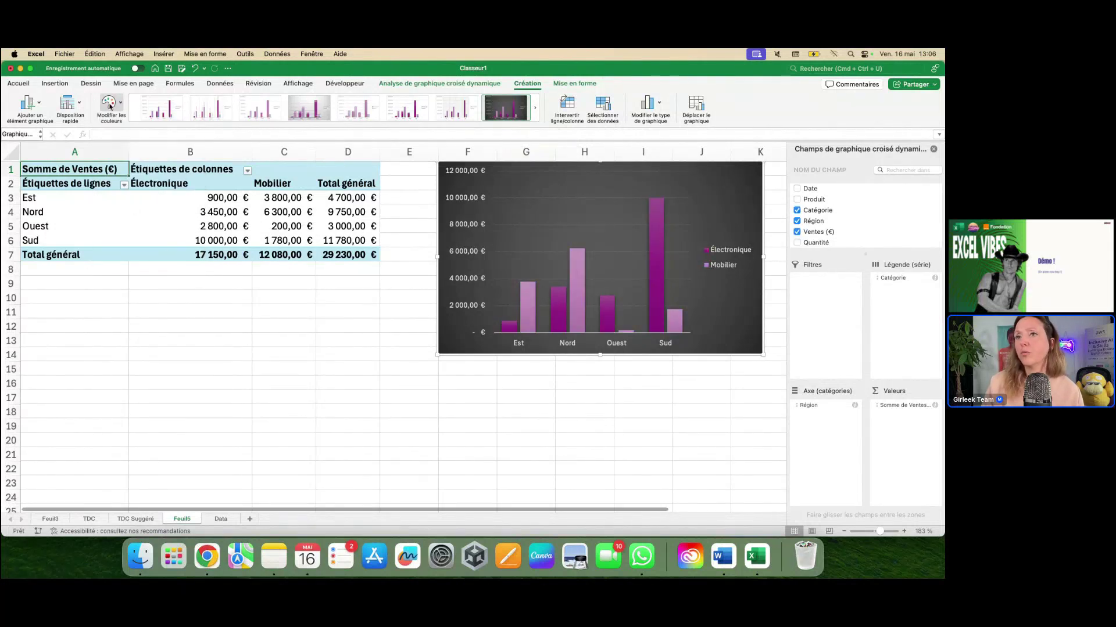
{"action": "left_click", "coordinate": [111, 105]}
{"action": "left_click", "coordinate": [132, 256]}
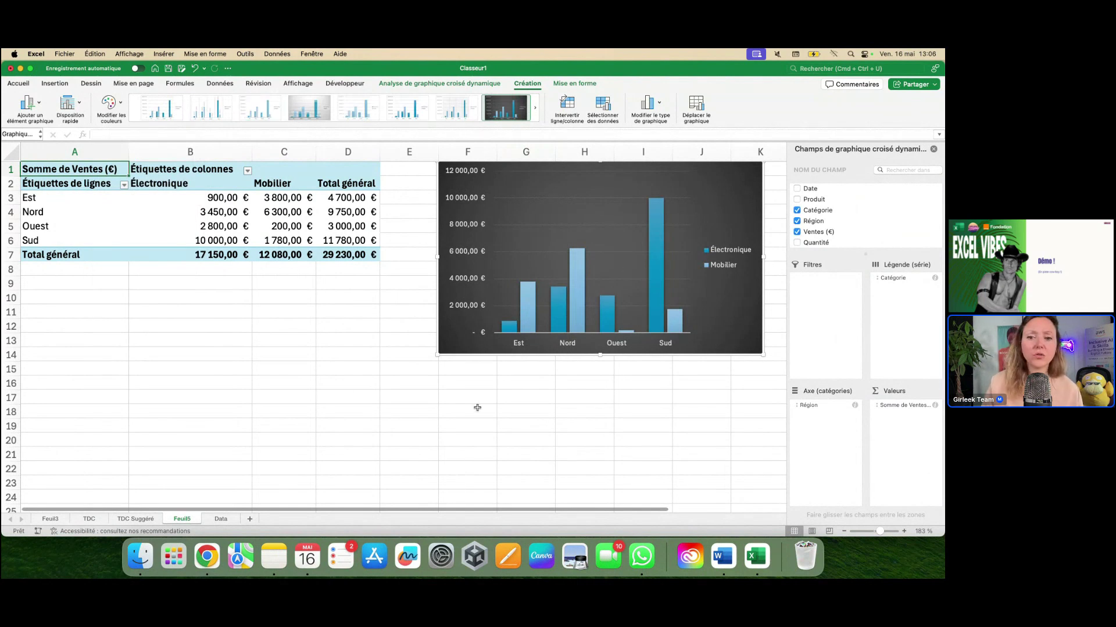
Step: Apply a medium pivot table style with a solid blue header to the pivot table
{"action": "left_click", "coordinate": [347, 184]}
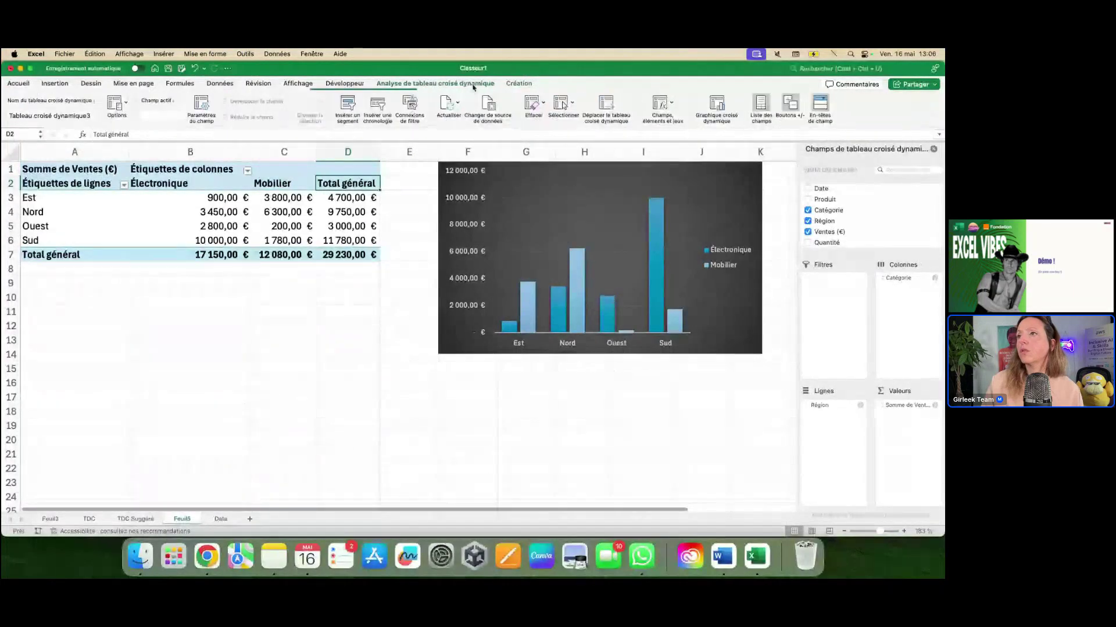
{"action": "left_click", "coordinate": [519, 83]}
{"action": "left_click", "coordinate": [532, 108]}
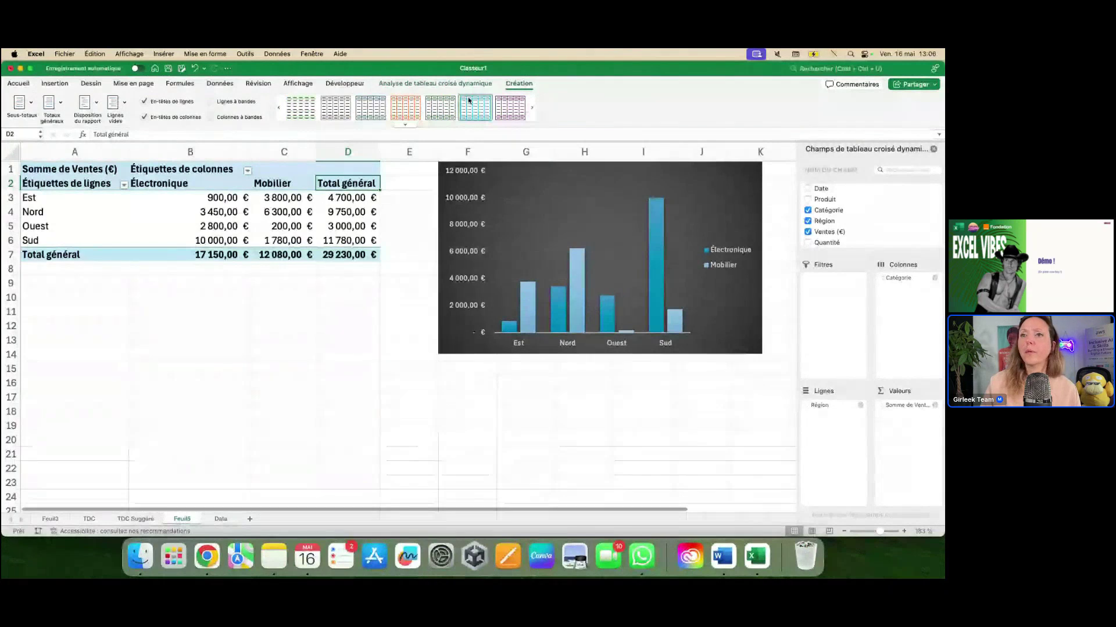
{"action": "left_click", "coordinate": [405, 124]}
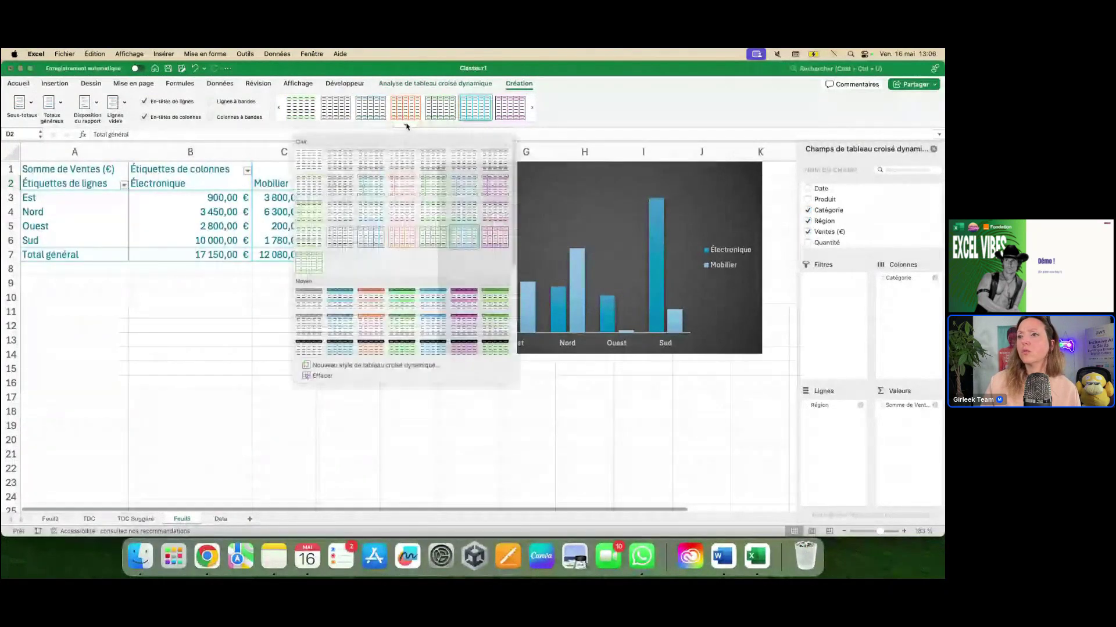
{"action": "left_click", "coordinate": [445, 293]}
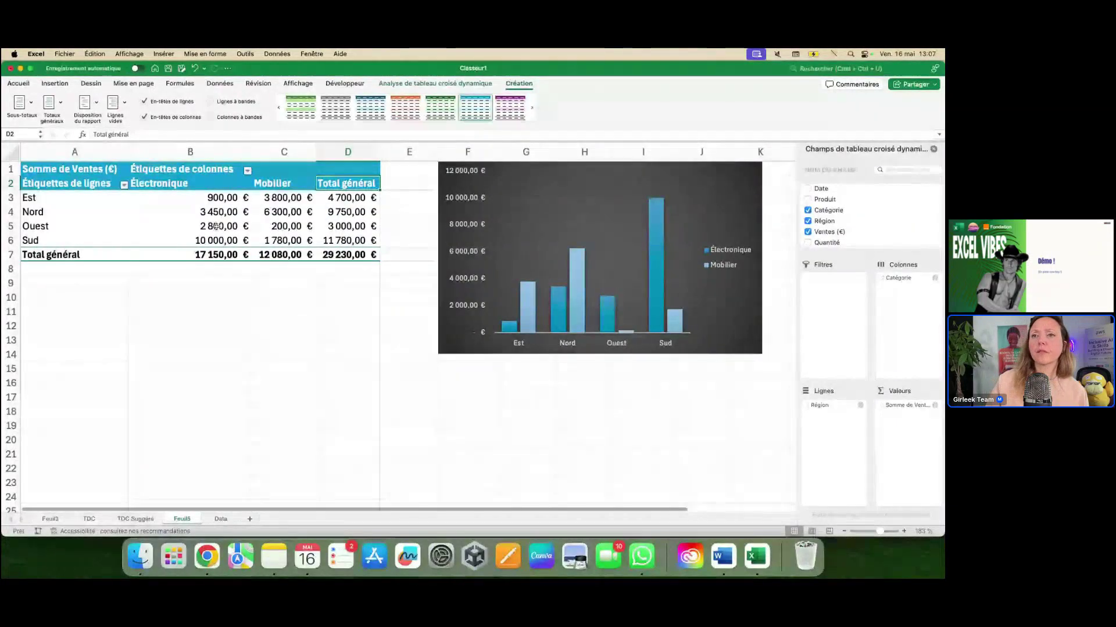
Step: Insert a slicer for Produit and place it below the pivot table
{"action": "left_click", "coordinate": [428, 83]}
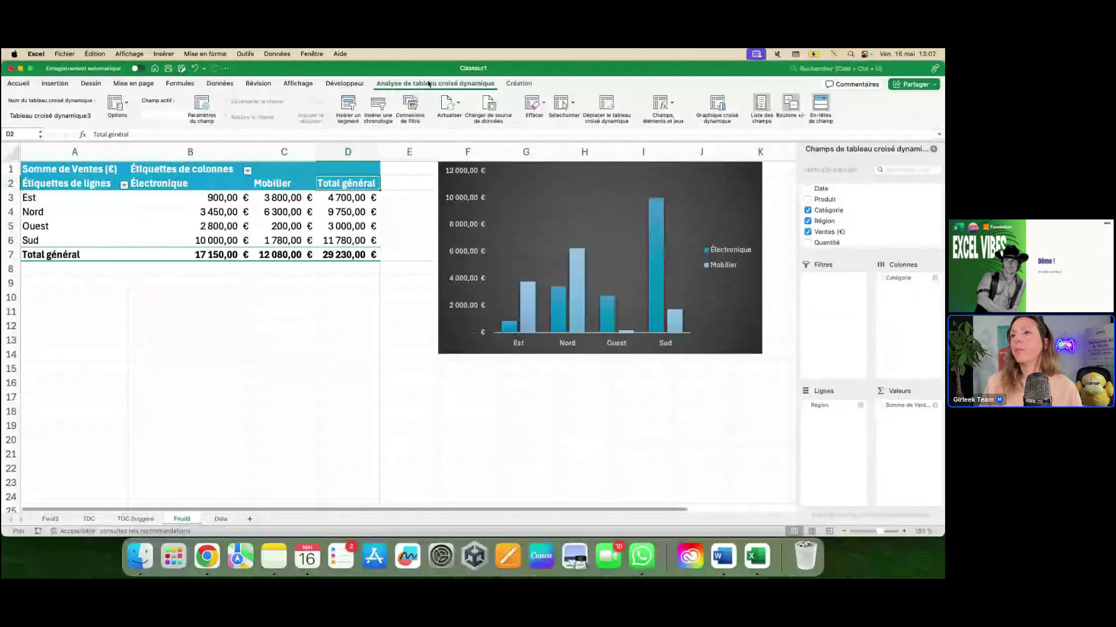
{"action": "left_click", "coordinate": [349, 110]}
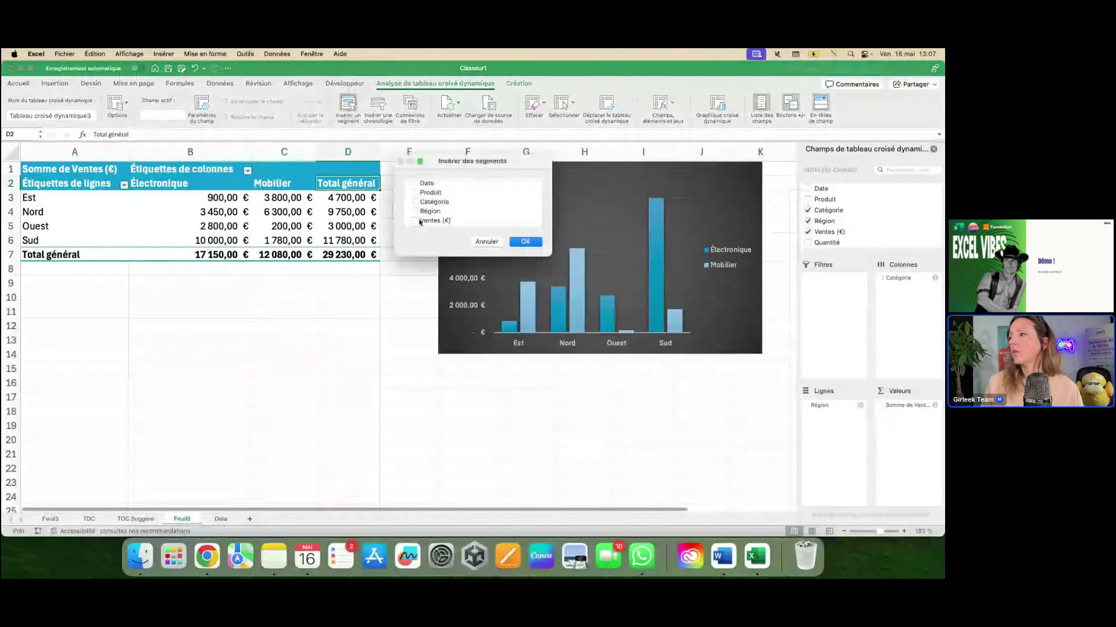
{"action": "left_click", "coordinate": [429, 196]}
{"action": "left_click", "coordinate": [415, 193]}
{"action": "left_click", "coordinate": [525, 241]}
{"action": "left_click_drag", "start_coordinate": [401, 262], "coordinate": [292, 283]}
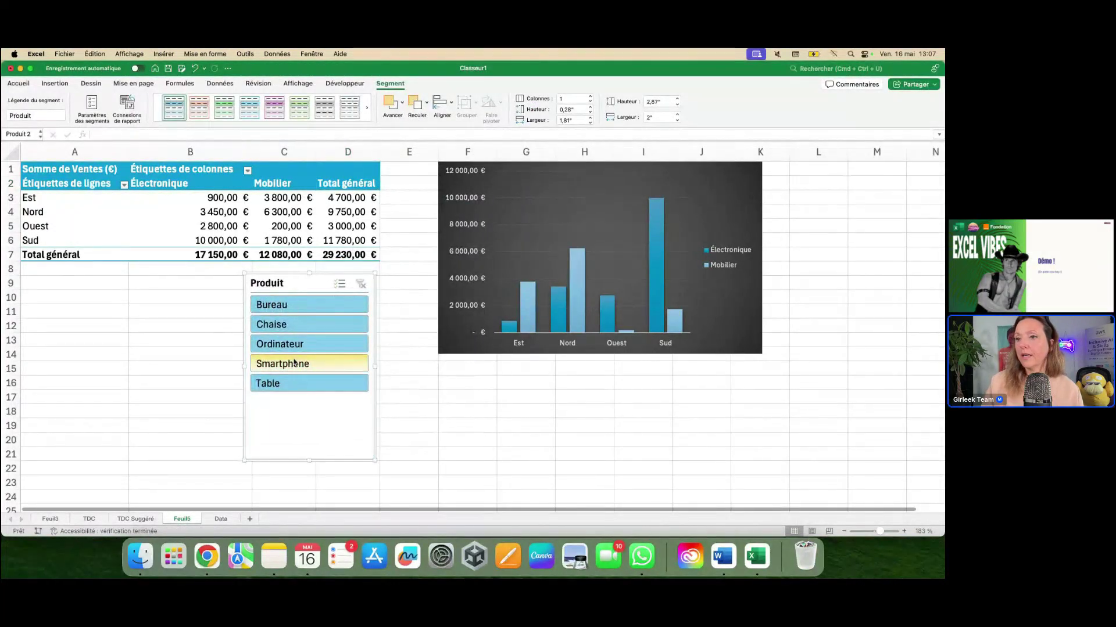
Step: Filter the pivot table and chart in turn by Bureau, Ordinateur, Table, Smartphone and Chaise, ending on Bureau
{"action": "left_click", "coordinate": [290, 307]}
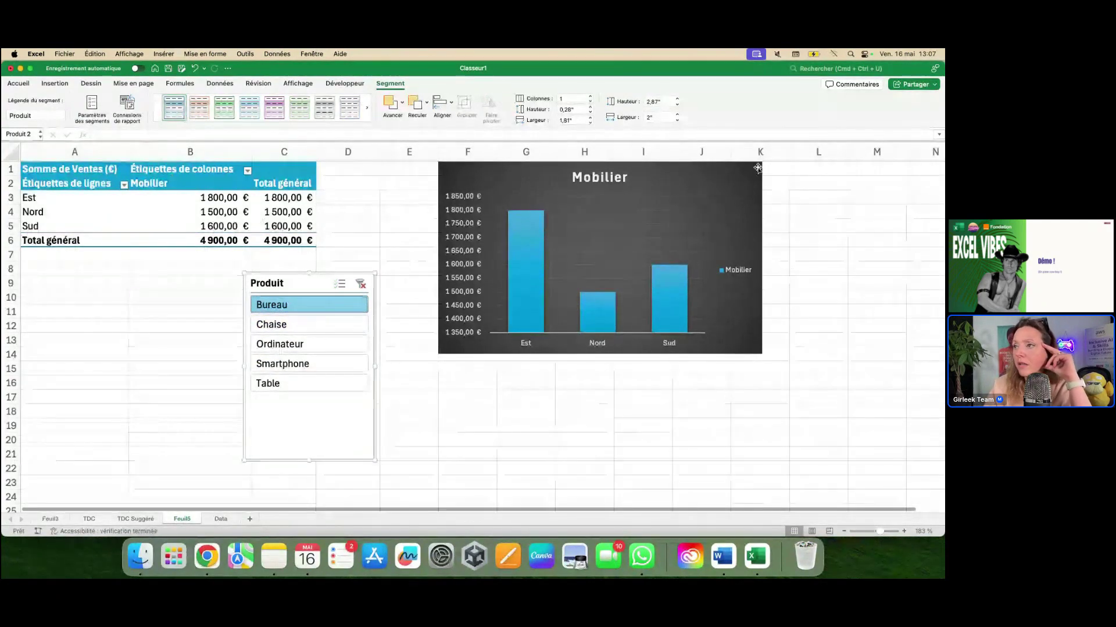
{"action": "left_click", "coordinate": [260, 345]}
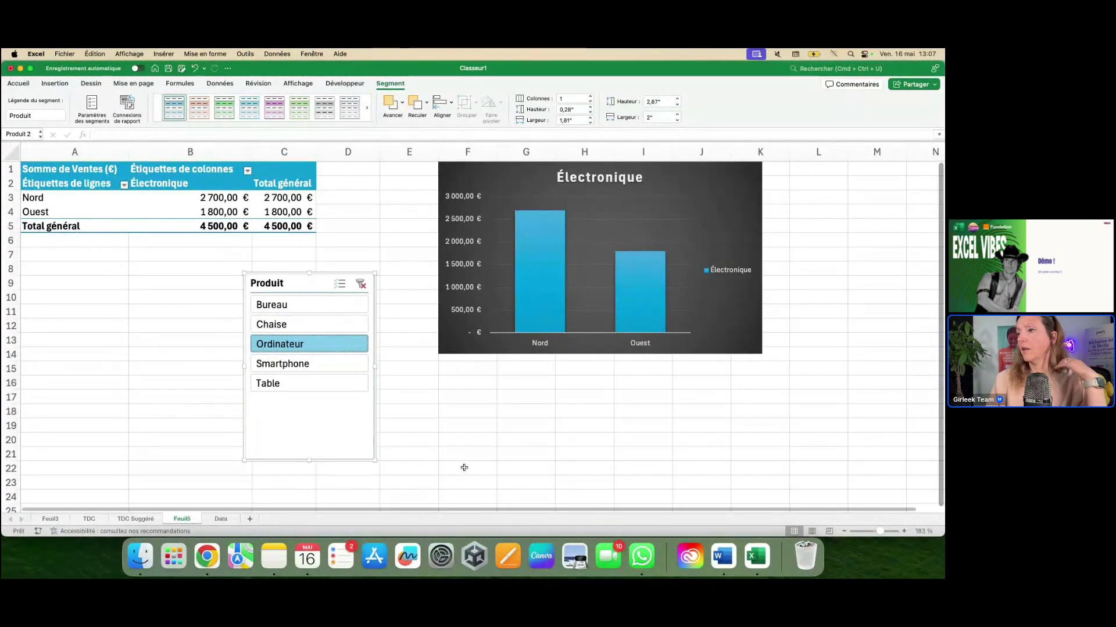
{"action": "mouse_move", "coordinate": [3, 499]}
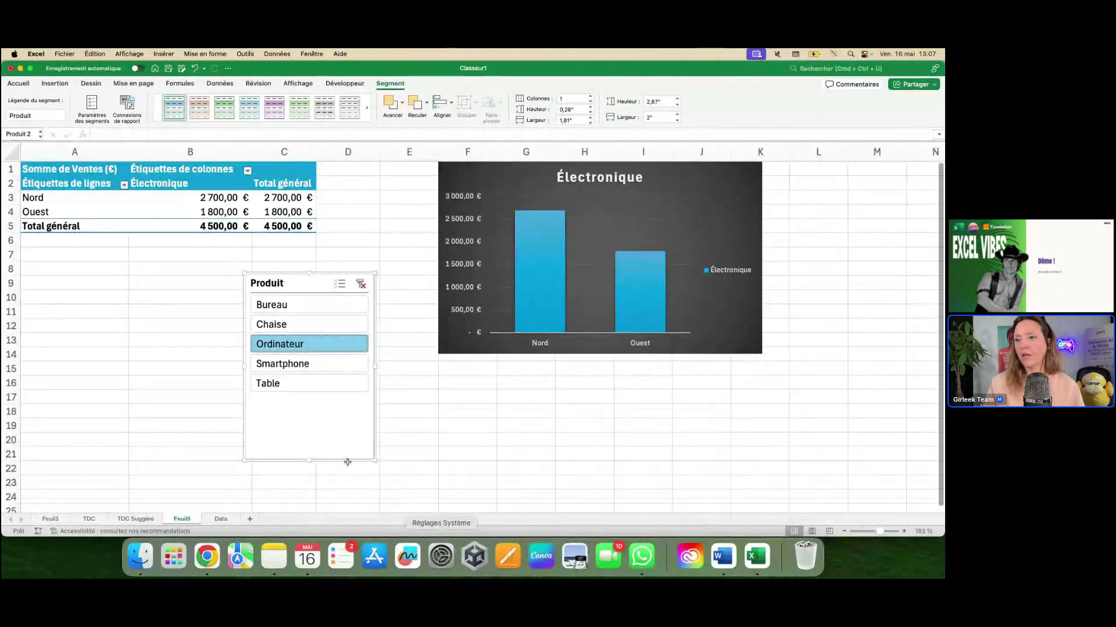
{"action": "left_click", "coordinate": [301, 382]}
{"action": "left_click", "coordinate": [301, 364]}
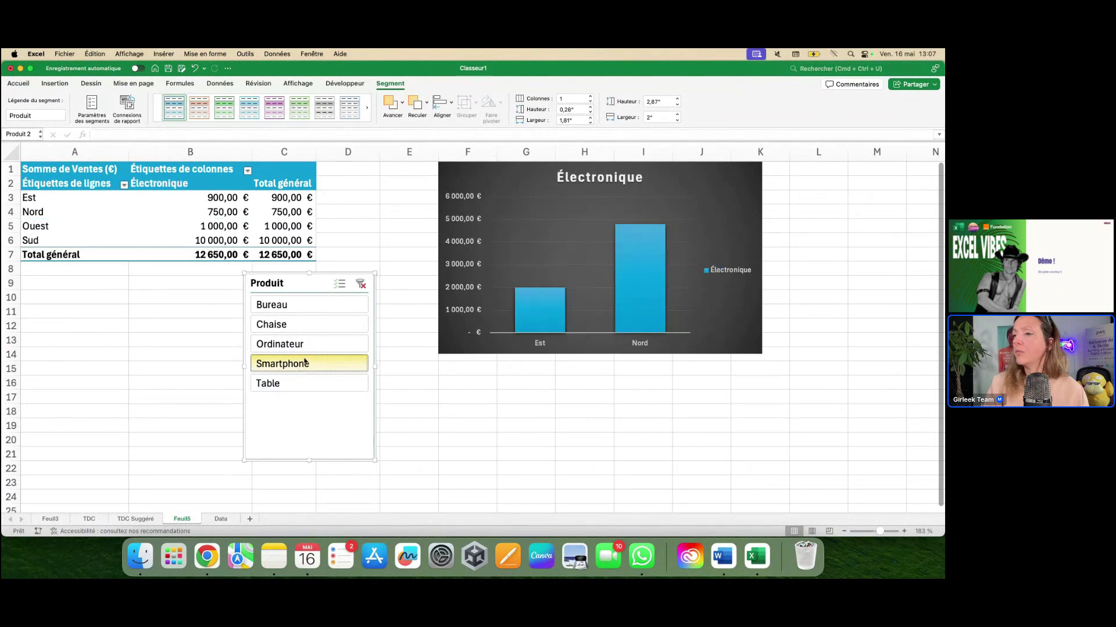
{"action": "left_click", "coordinate": [317, 327]}
{"action": "left_click", "coordinate": [312, 304]}
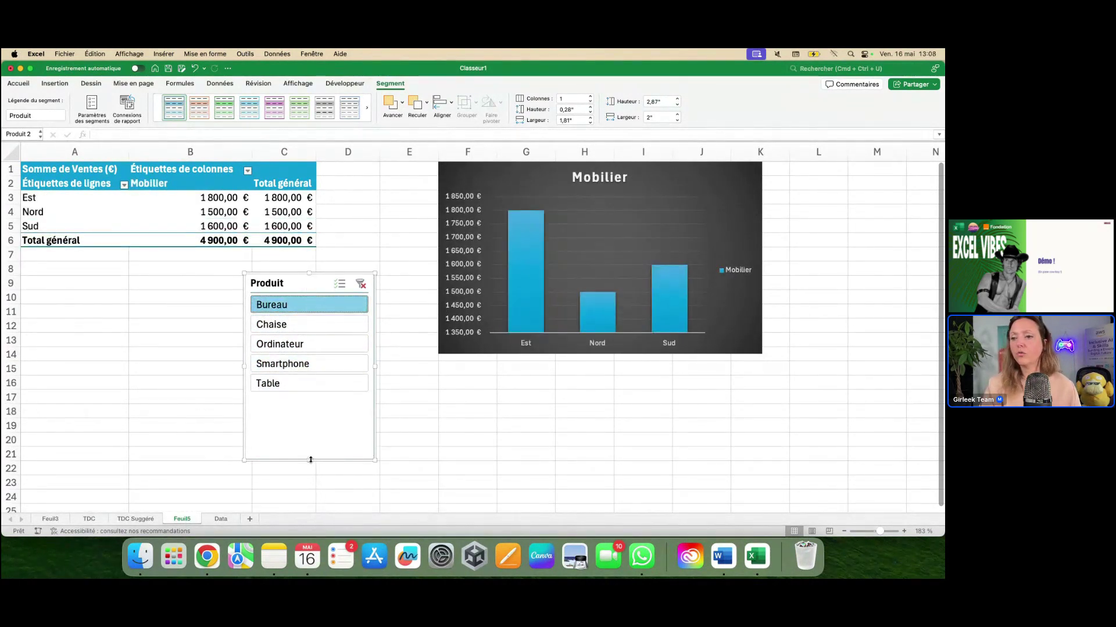
Step: Shorten the Produit slicer to a height of 2.1" and move it under the pivot table's first column
{"action": "left_click_drag", "start_coordinate": [310, 460], "coordinate": [310, 411]}
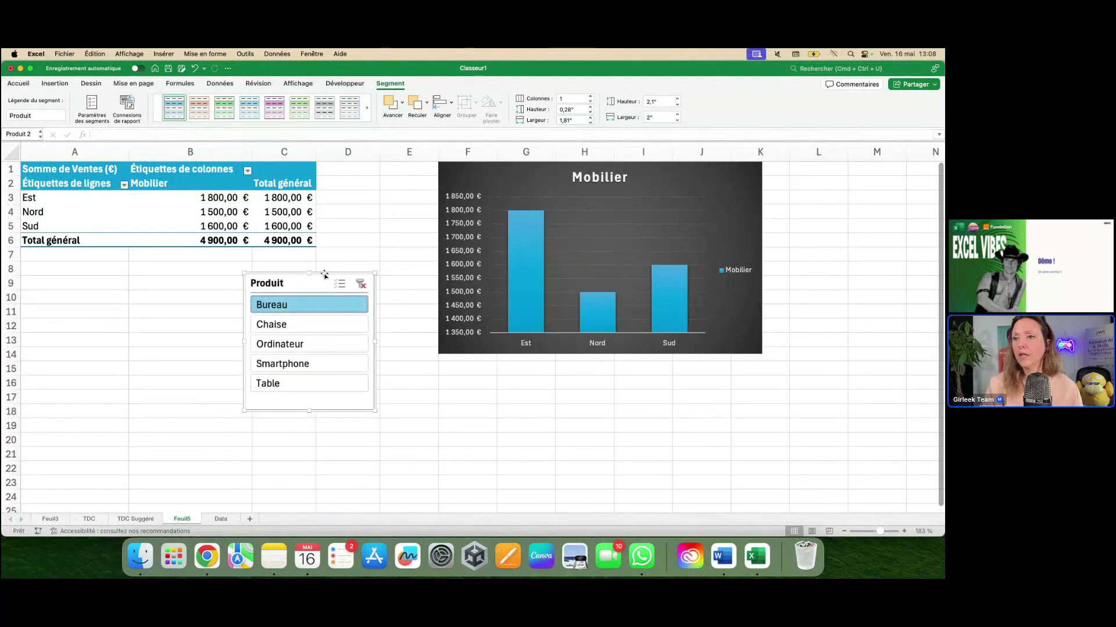
{"action": "left_click_drag", "start_coordinate": [317, 287], "coordinate": [101, 274]}
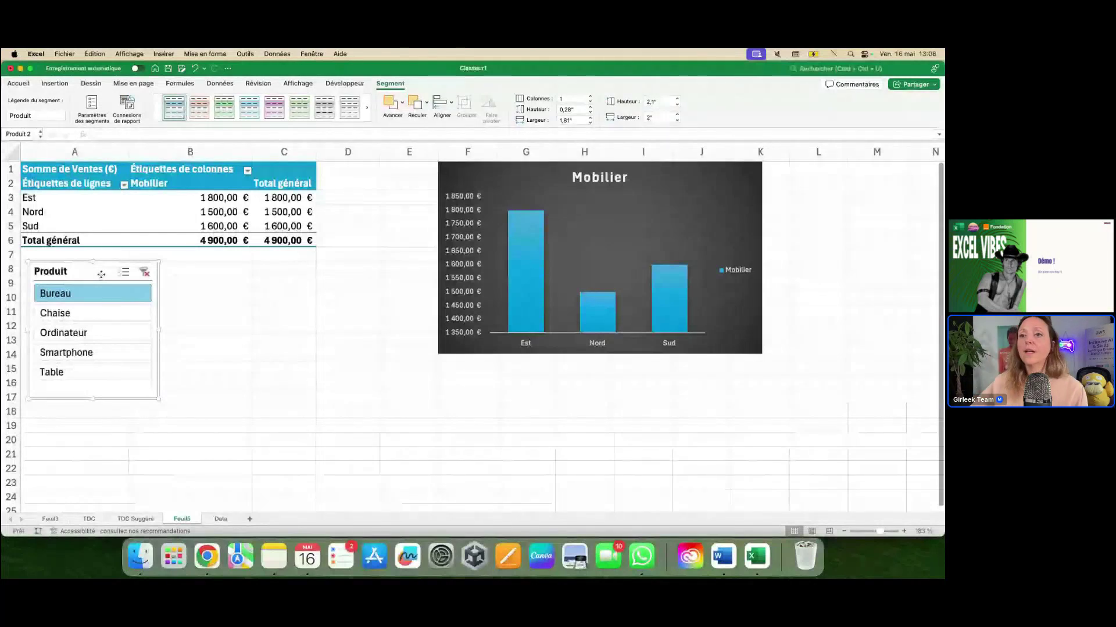
Step: Switch the Produit slicer through Chaise, Smartphone, Ordinateur and Table, and return it to Bureau
{"action": "left_click", "coordinate": [131, 315]}
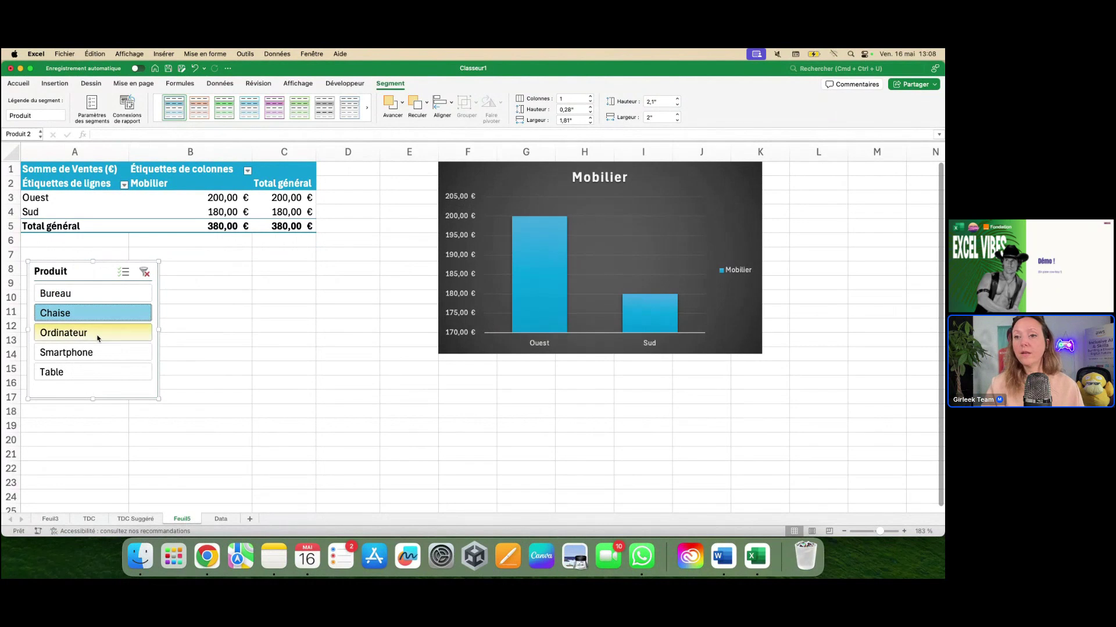
{"action": "left_click", "coordinate": [132, 351]}
{"action": "left_click", "coordinate": [129, 332]}
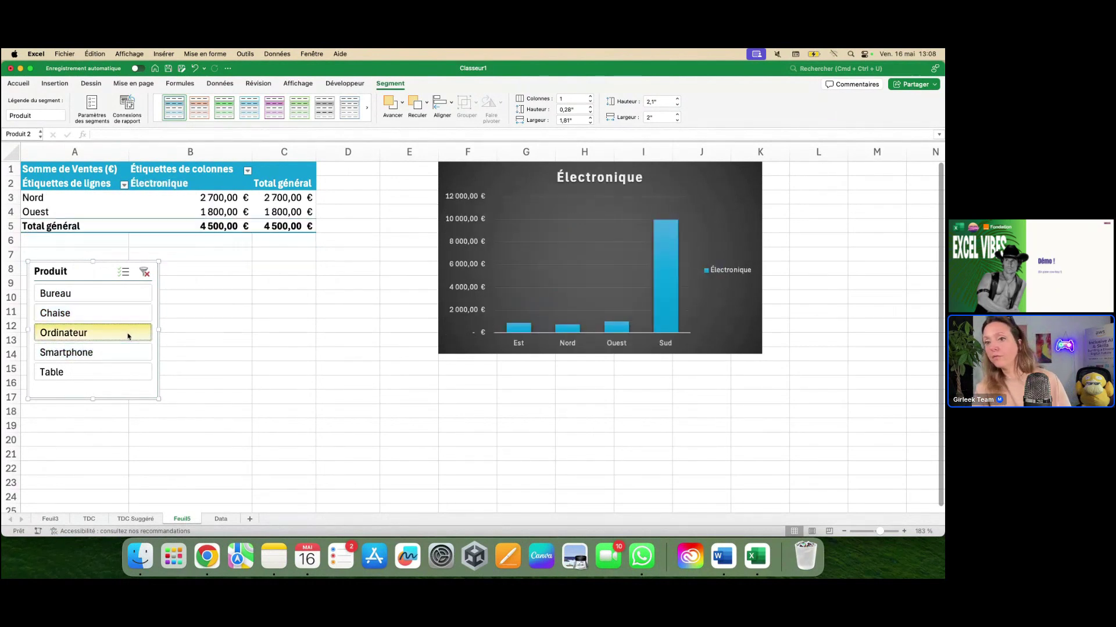
{"action": "left_click", "coordinate": [129, 371]}
{"action": "left_click", "coordinate": [123, 294]}
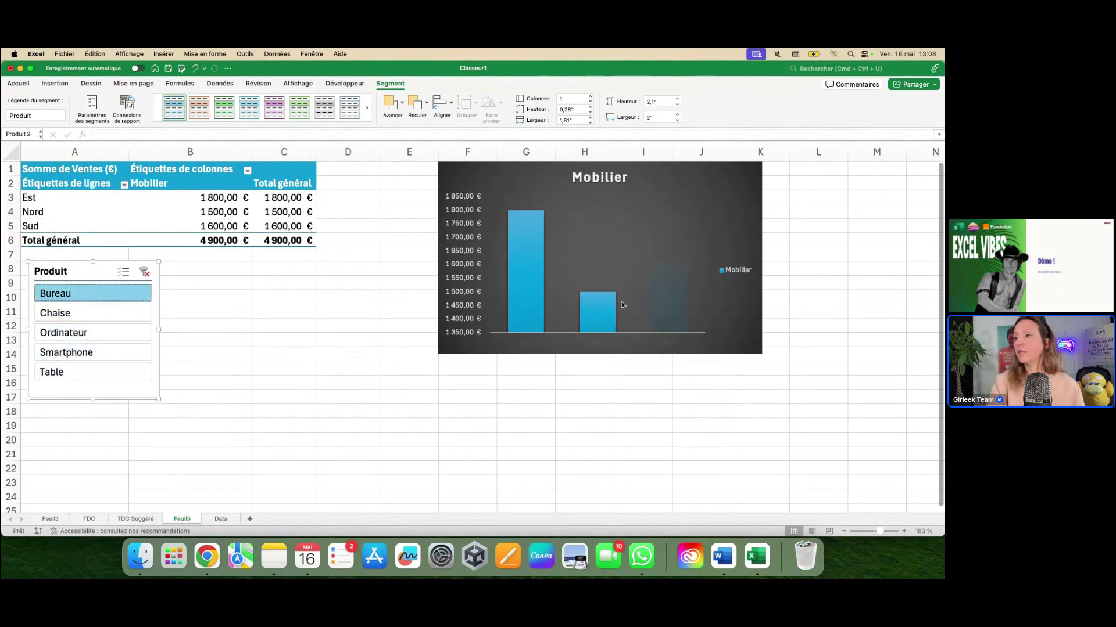
Step: Change the pivot chart to a 3D pie and apply the white-background style with region labels around the slices
{"action": "left_click", "coordinate": [592, 203]}
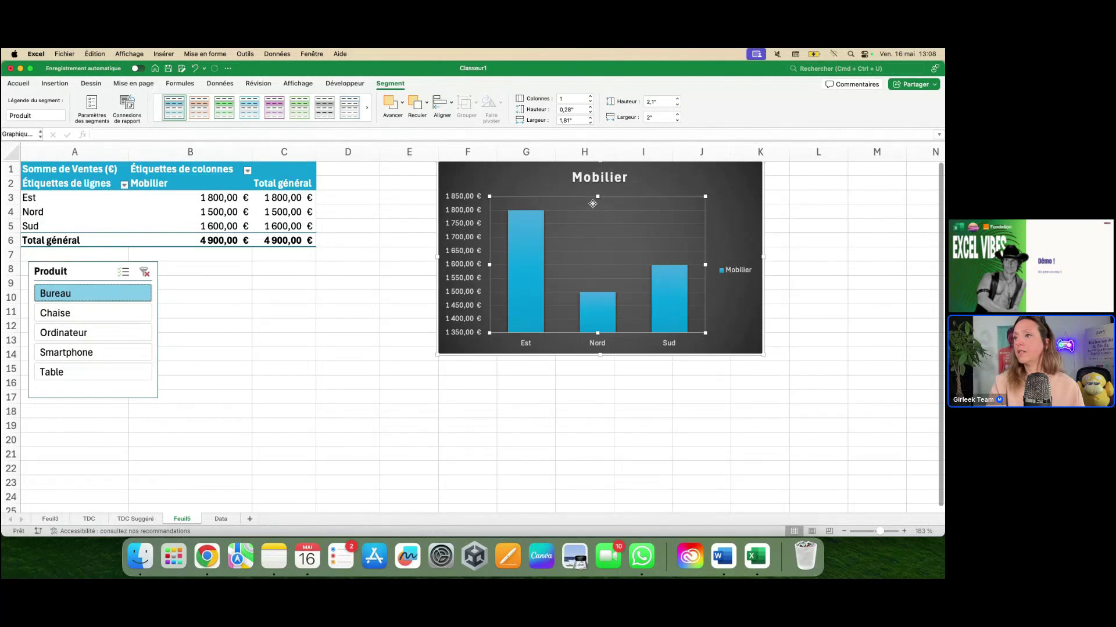
{"action": "double_click", "coordinate": [499, 169]}
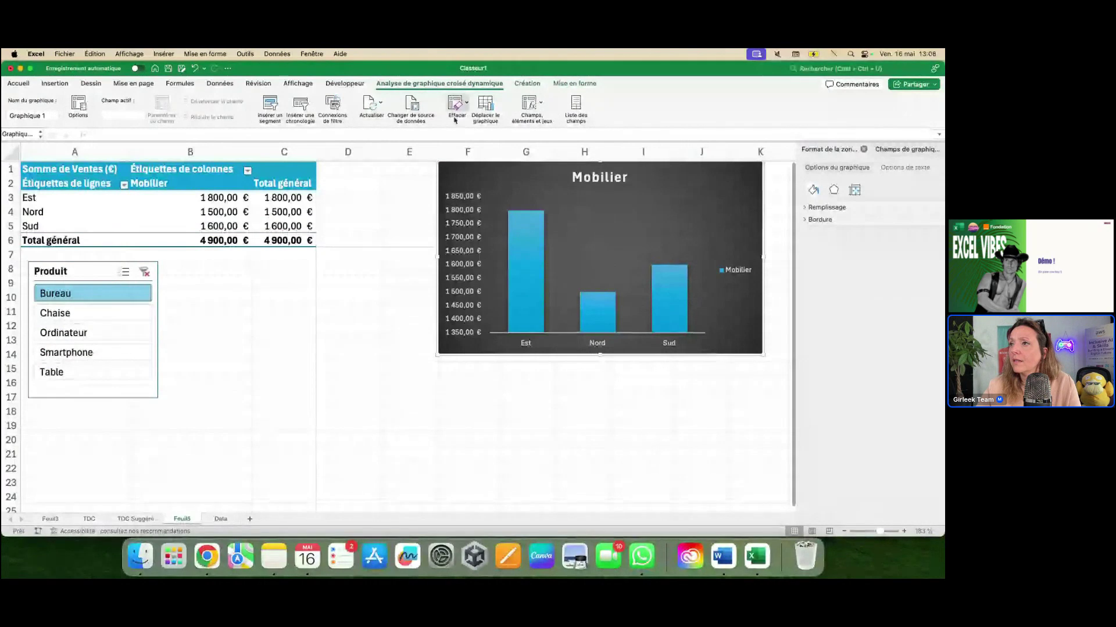
{"action": "left_click", "coordinate": [575, 83]}
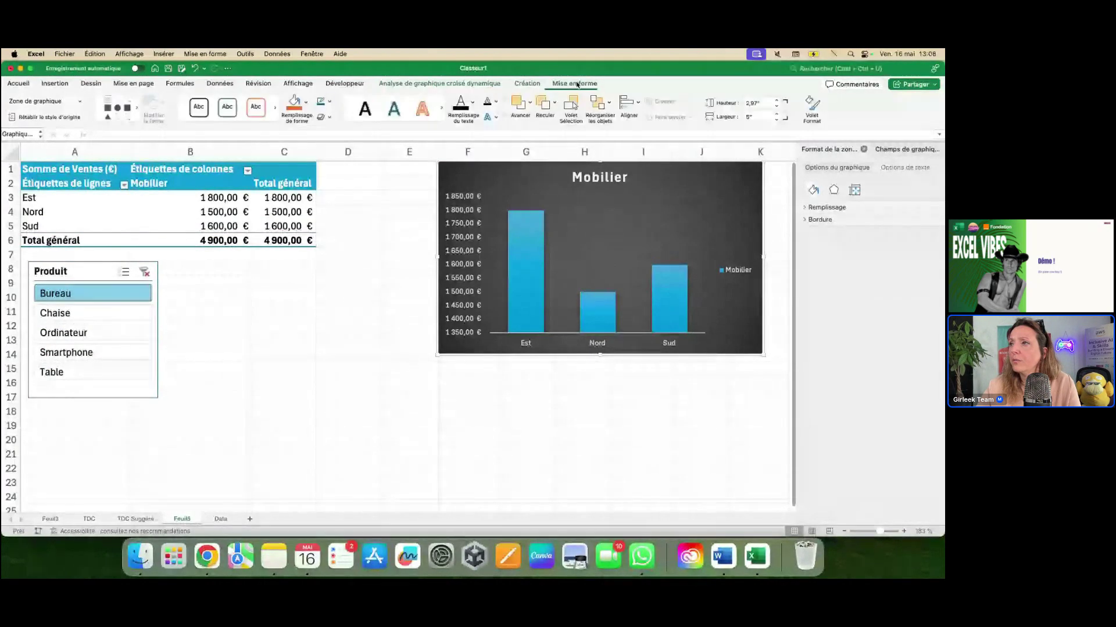
{"action": "left_click", "coordinate": [526, 84]}
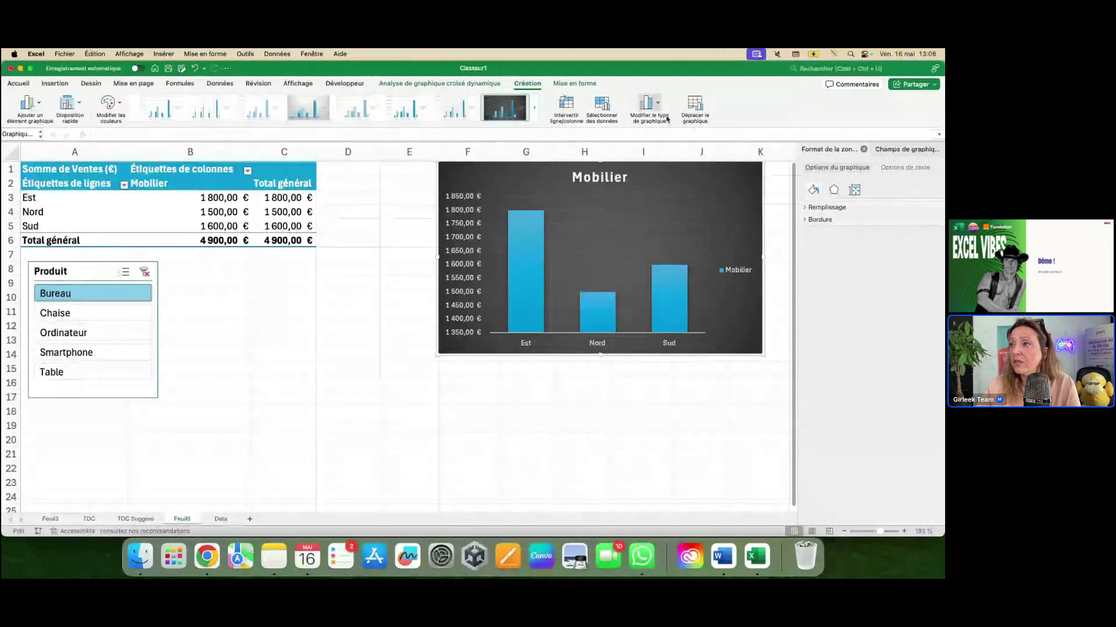
{"action": "left_click", "coordinate": [648, 103]}
{"action": "mouse_move", "coordinate": [674, 143]}
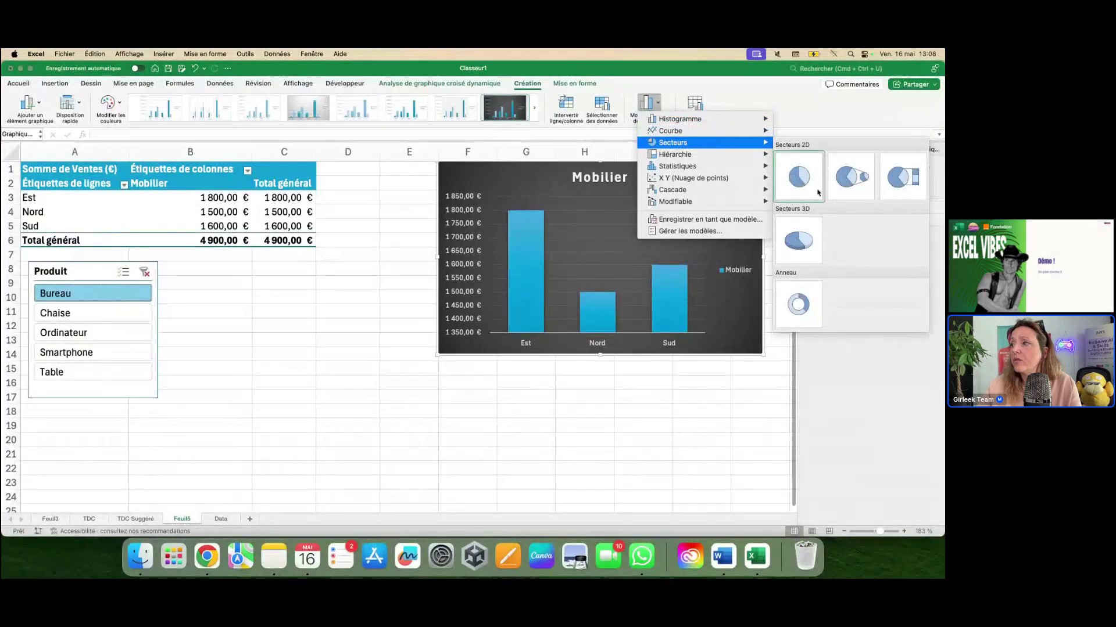
{"action": "left_click", "coordinate": [799, 256]}
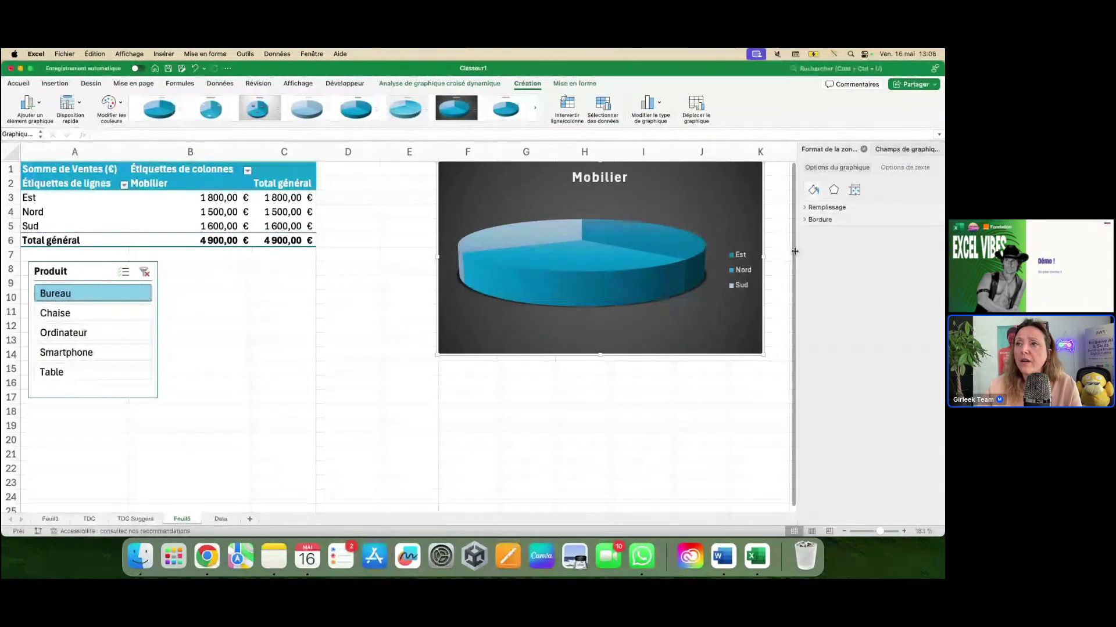
{"action": "left_click", "coordinate": [508, 105]}
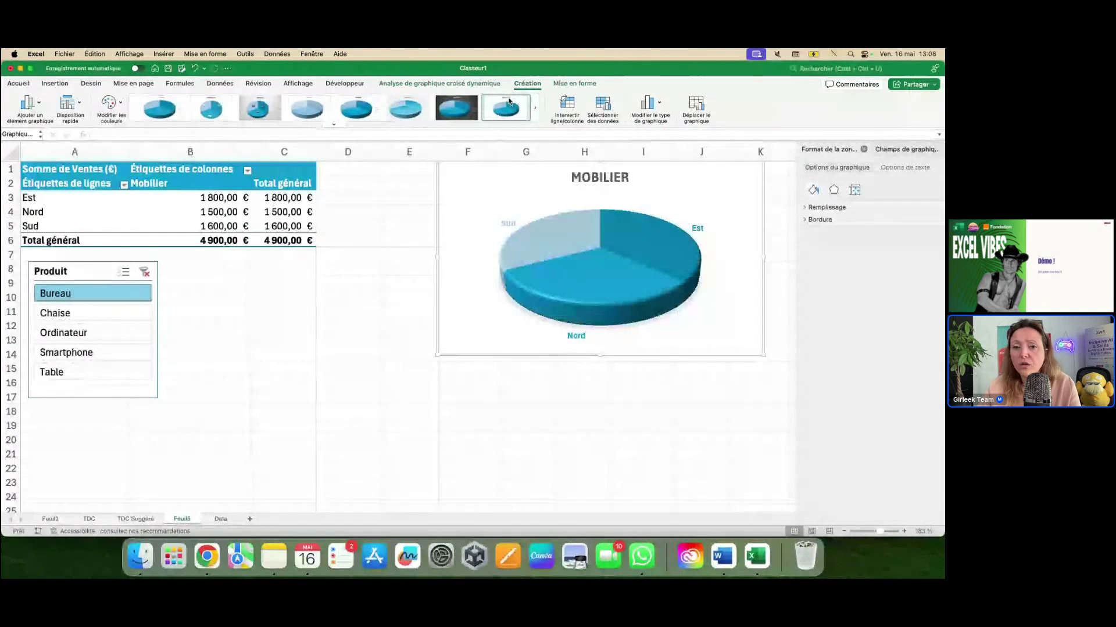
Step: Move the pivot chart closer to the pivot table and filter both by Chaise with the Produit slicer
{"action": "left_click_drag", "start_coordinate": [508, 177], "coordinate": [433, 178]}
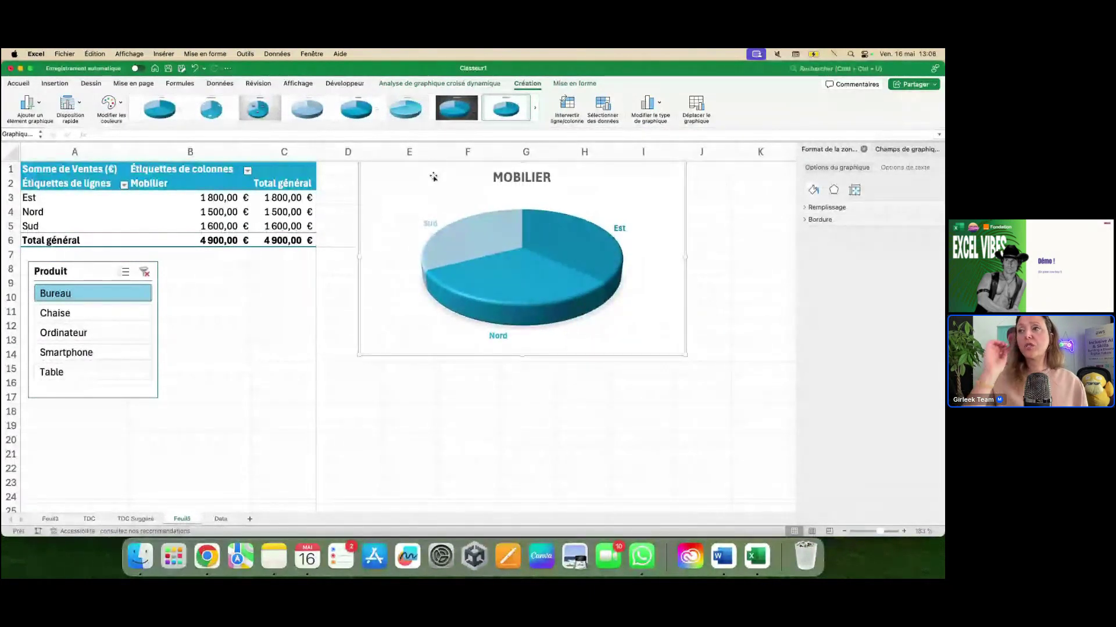
{"action": "left_click", "coordinate": [87, 320]}
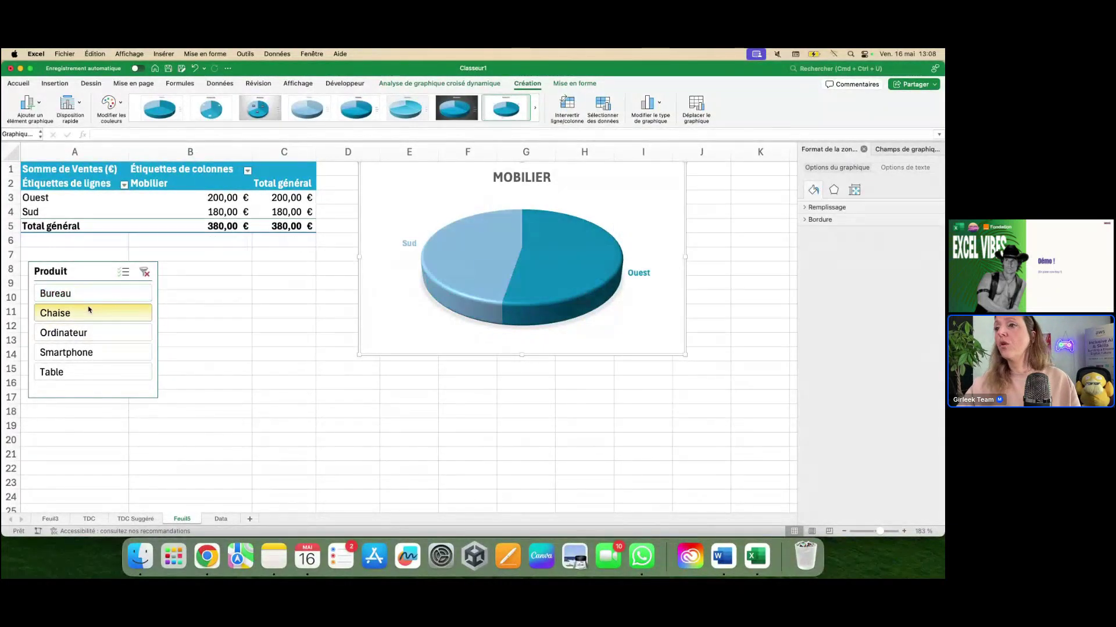
Step: Try several quick layouts on the pie chart, ending on the one with the legend to the right of the pie
{"action": "left_click", "coordinate": [70, 114]}
{"action": "left_click", "coordinate": [78, 142]}
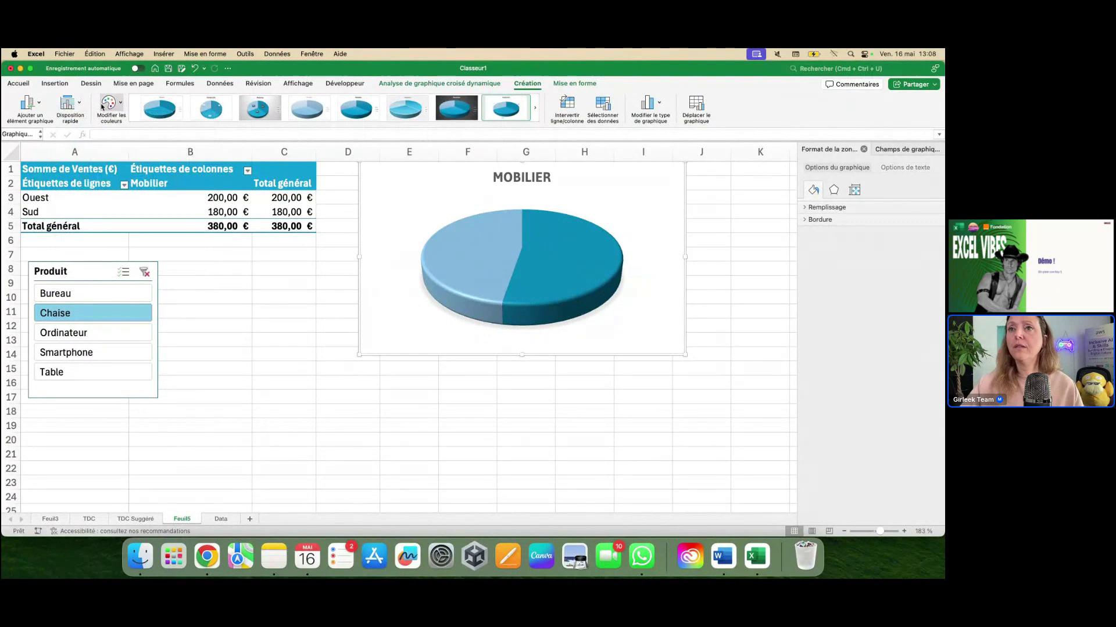
{"action": "left_click", "coordinate": [70, 112]}
{"action": "left_click", "coordinate": [144, 151]}
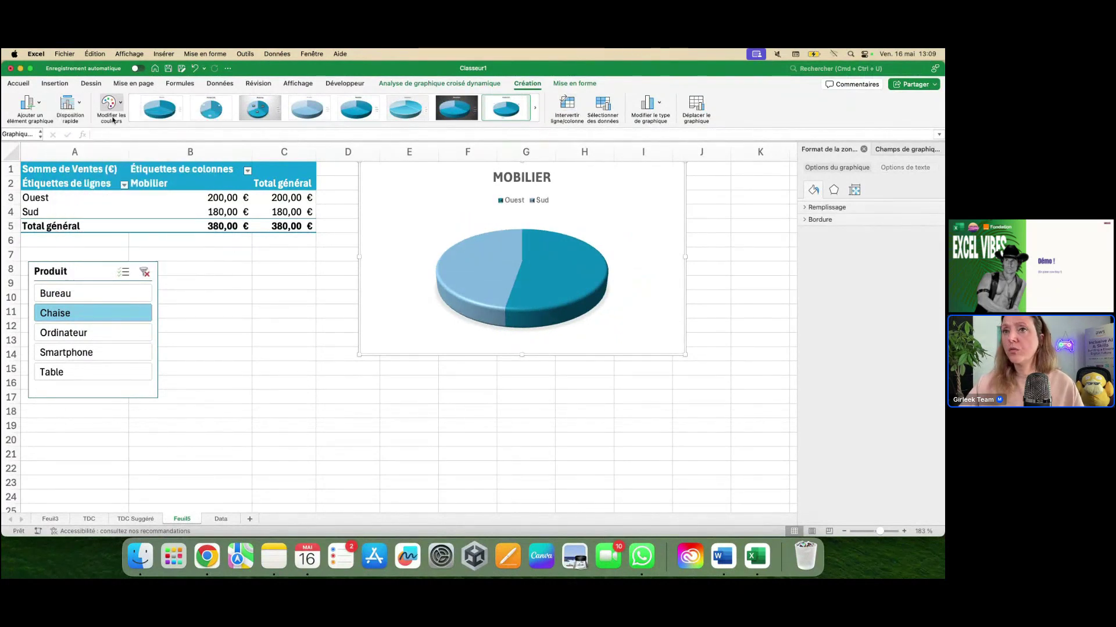
{"action": "left_click", "coordinate": [71, 112]}
{"action": "left_click", "coordinate": [210, 199]}
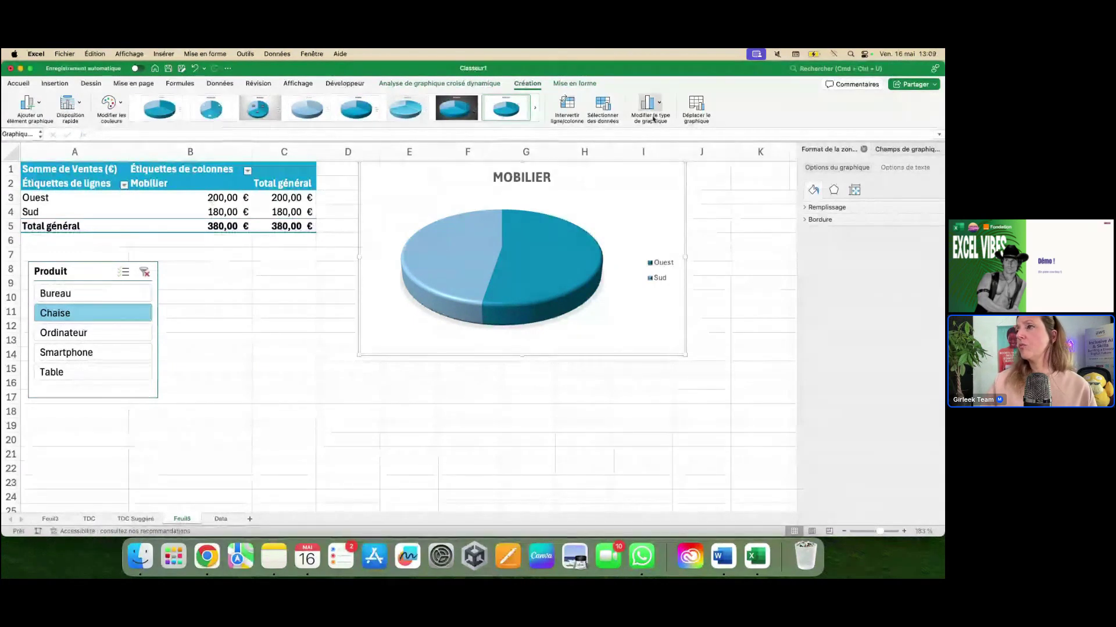
Step: Try the pivot chart as a 3D stacked column chart and settle on a 2D clustered column chart
{"action": "left_click", "coordinate": [654, 119]}
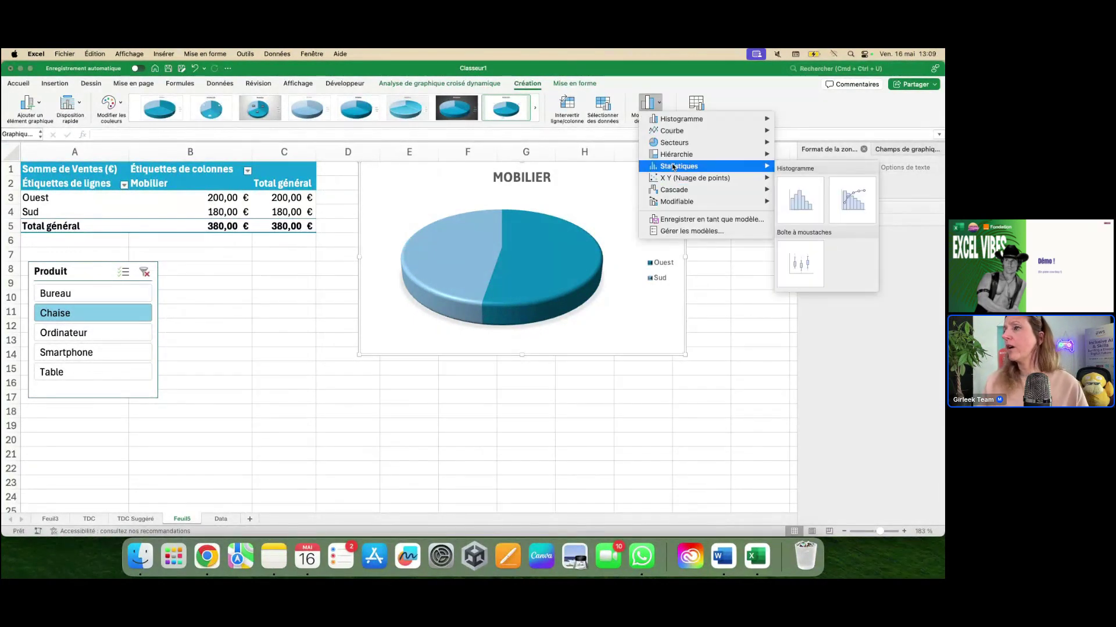
{"action": "mouse_move", "coordinate": [677, 125]}
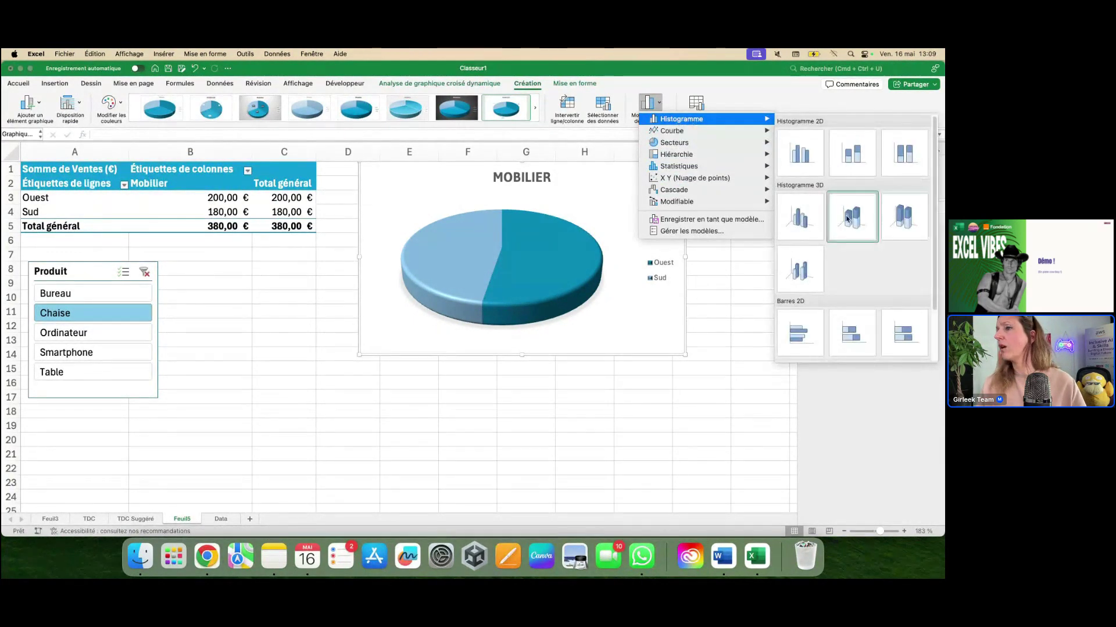
{"action": "left_click", "coordinate": [849, 216]}
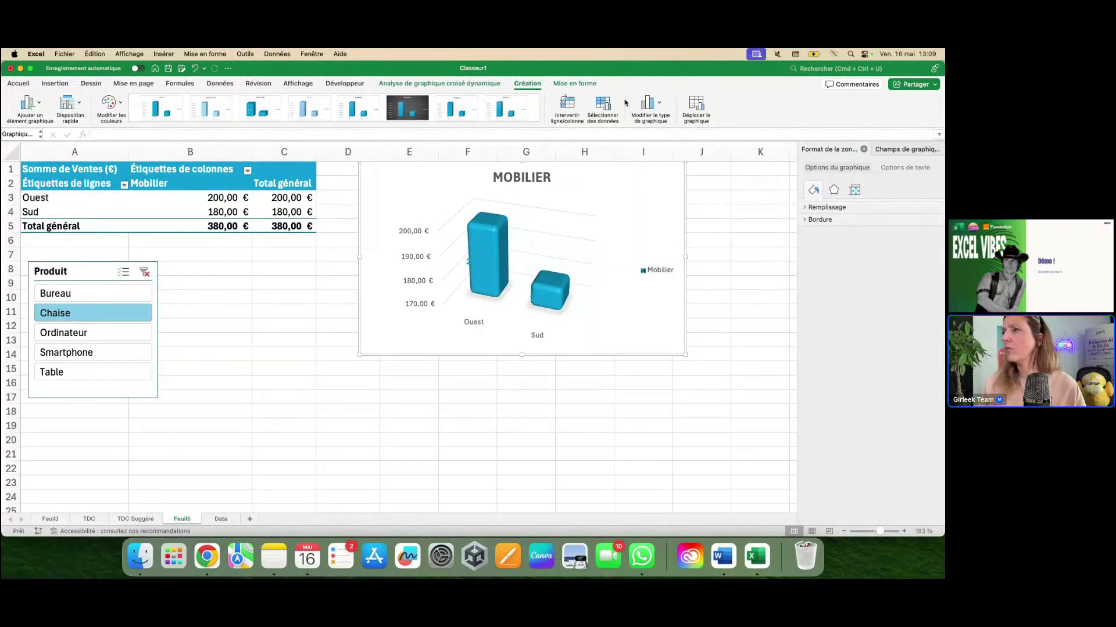
{"action": "left_click", "coordinate": [647, 108]}
{"action": "mouse_move", "coordinate": [680, 119]}
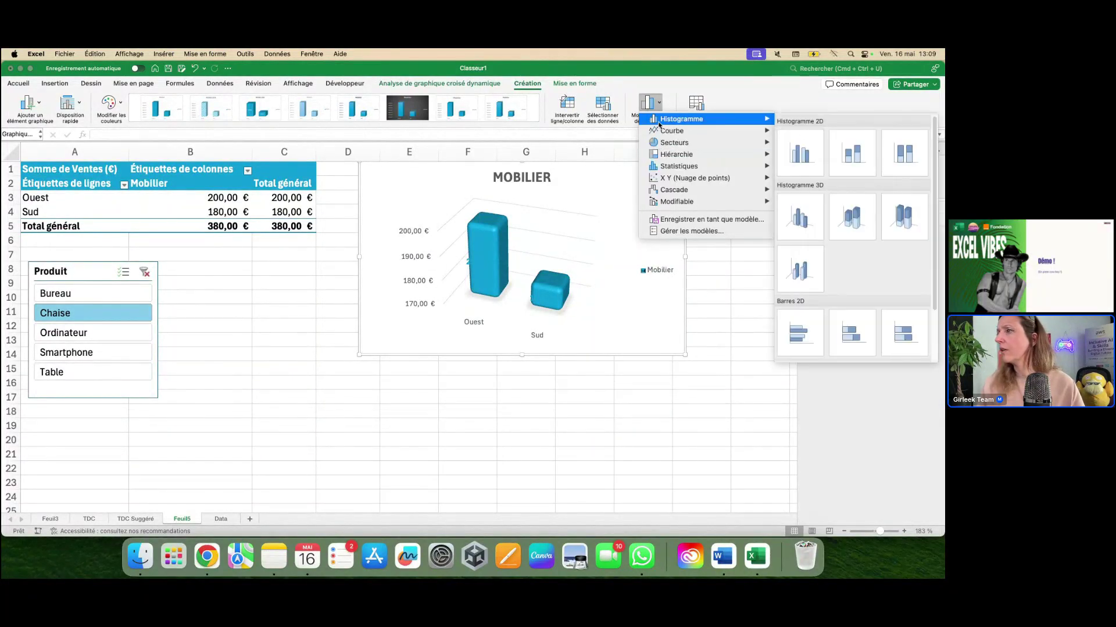
{"action": "left_click", "coordinate": [812, 158]}
{"action": "left_click", "coordinate": [450, 453]}
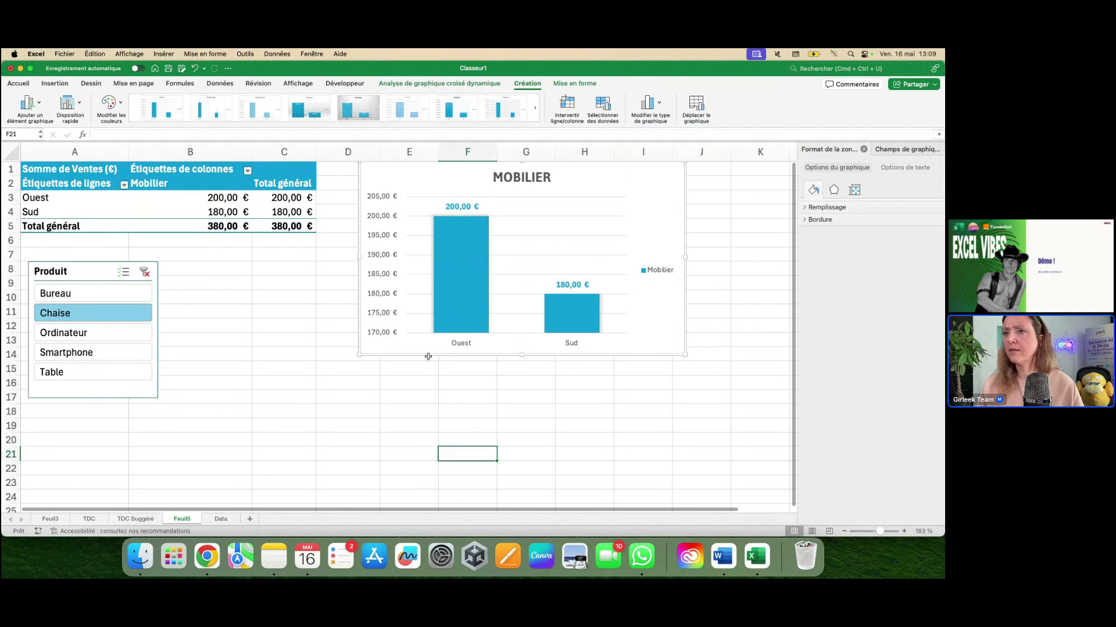
Step: Try quick layouts with axis titles on the column chart, ending on the one with both axis titles, a legend and no chart title
{"action": "left_click", "coordinate": [664, 208]}
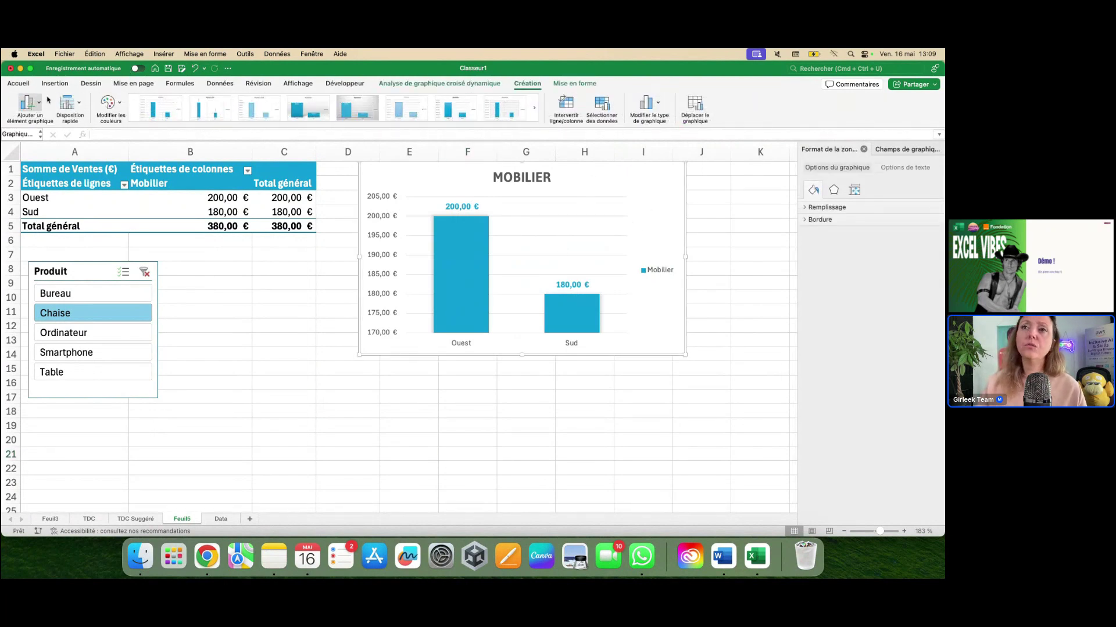
{"action": "left_click", "coordinate": [67, 103]}
{"action": "left_click", "coordinate": [187, 254]}
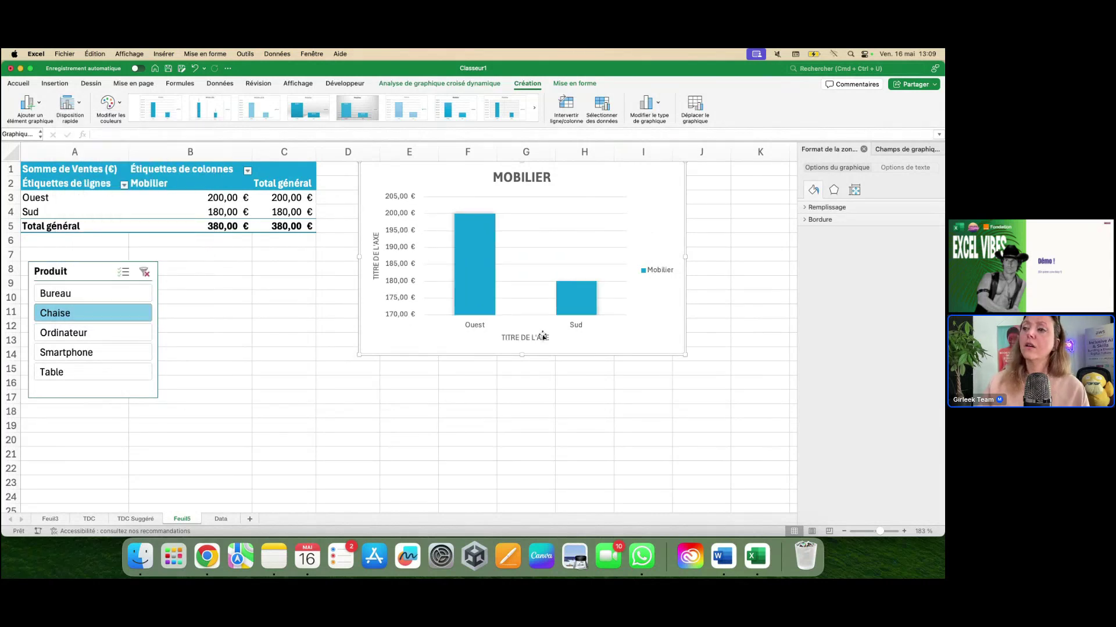
{"action": "left_click", "coordinate": [108, 103]}
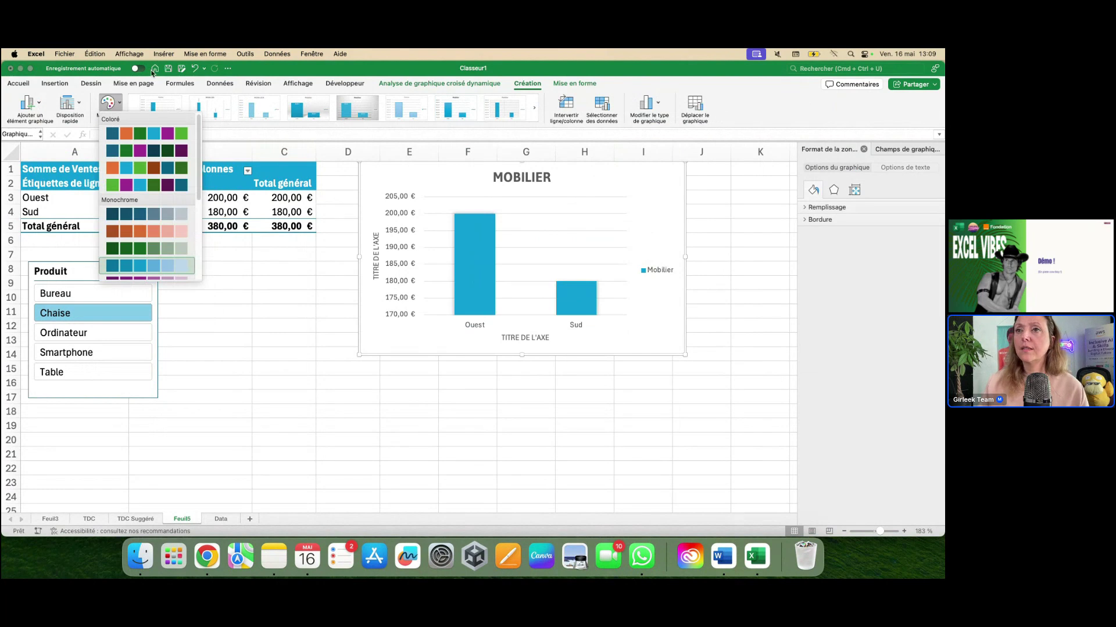
{"action": "left_click", "coordinate": [80, 105]}
{"action": "left_click", "coordinate": [80, 104]}
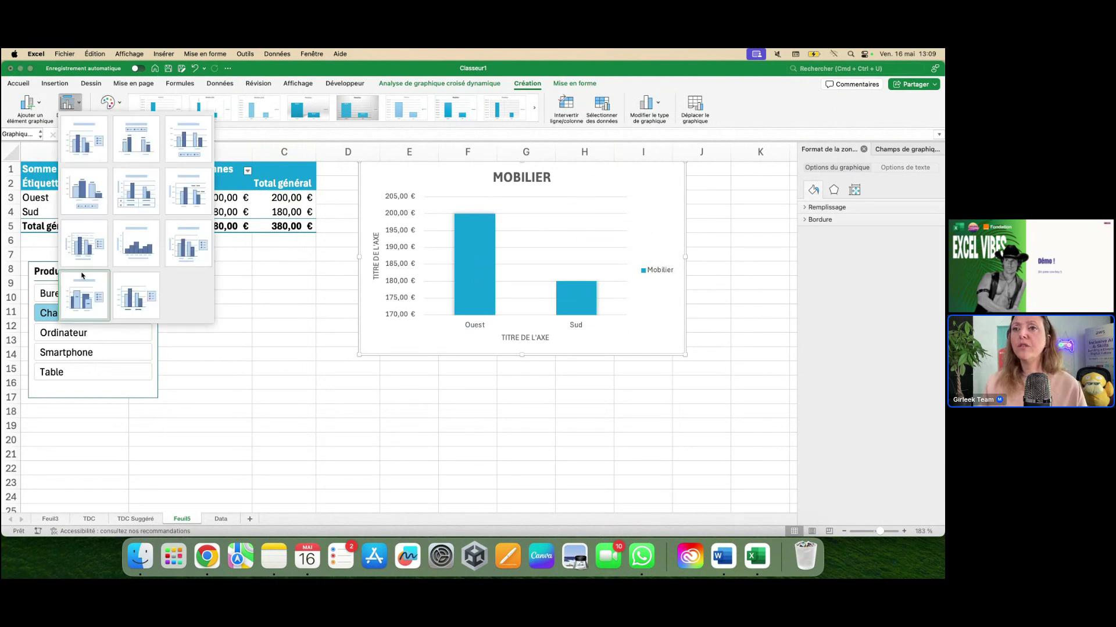
{"action": "left_click", "coordinate": [85, 251]}
Step: Set the chart's vertical axis title to "CA (€)"
{"action": "left_click", "coordinate": [378, 247]}
{"action": "triple_click", "coordinate": [376, 247]}
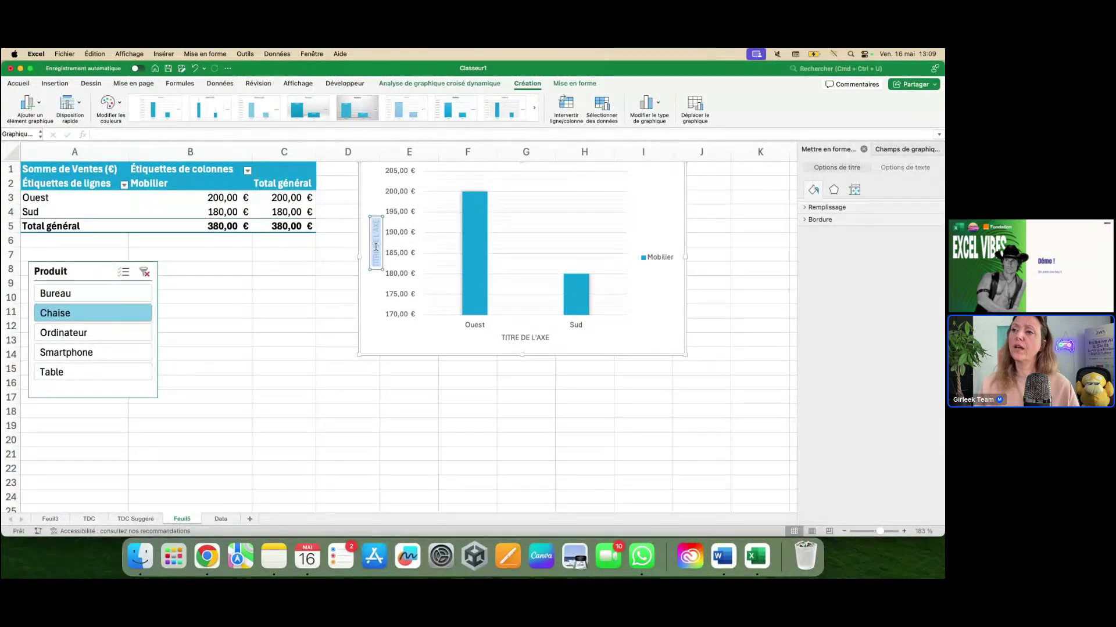
{"action": "type", "text": "CA"}
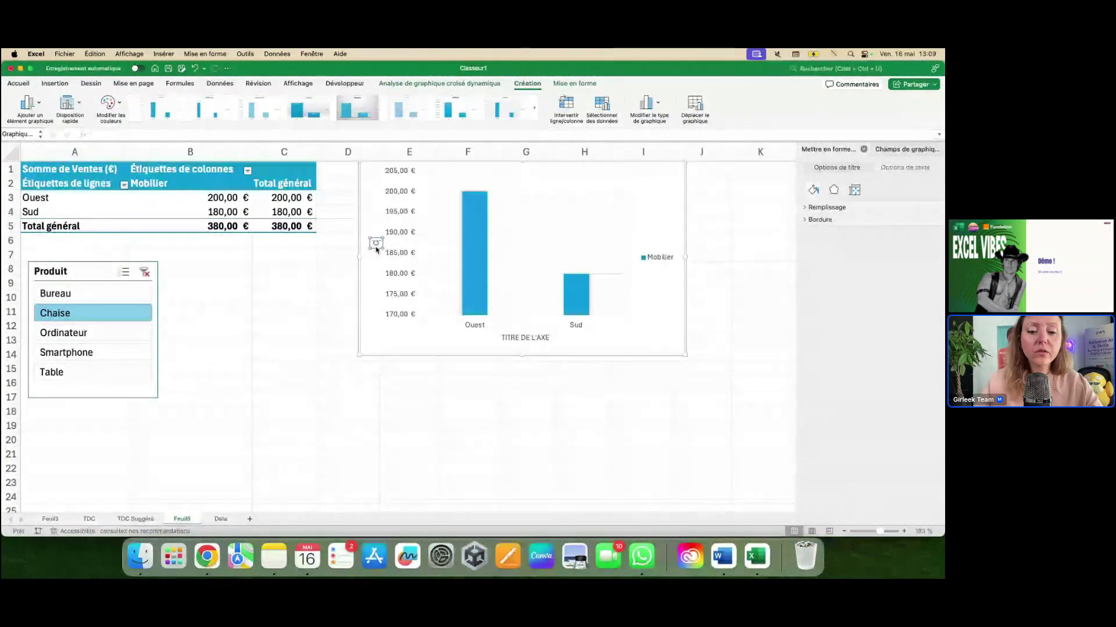
{"action": "type", "text": " ("}
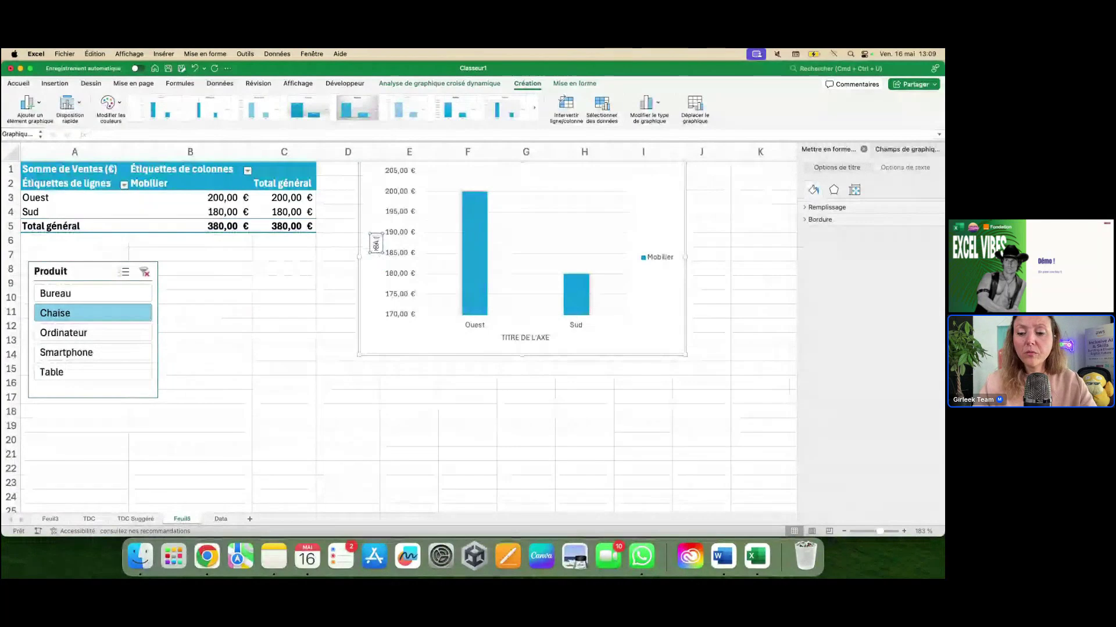
{"action": "type", "text": "€)"}
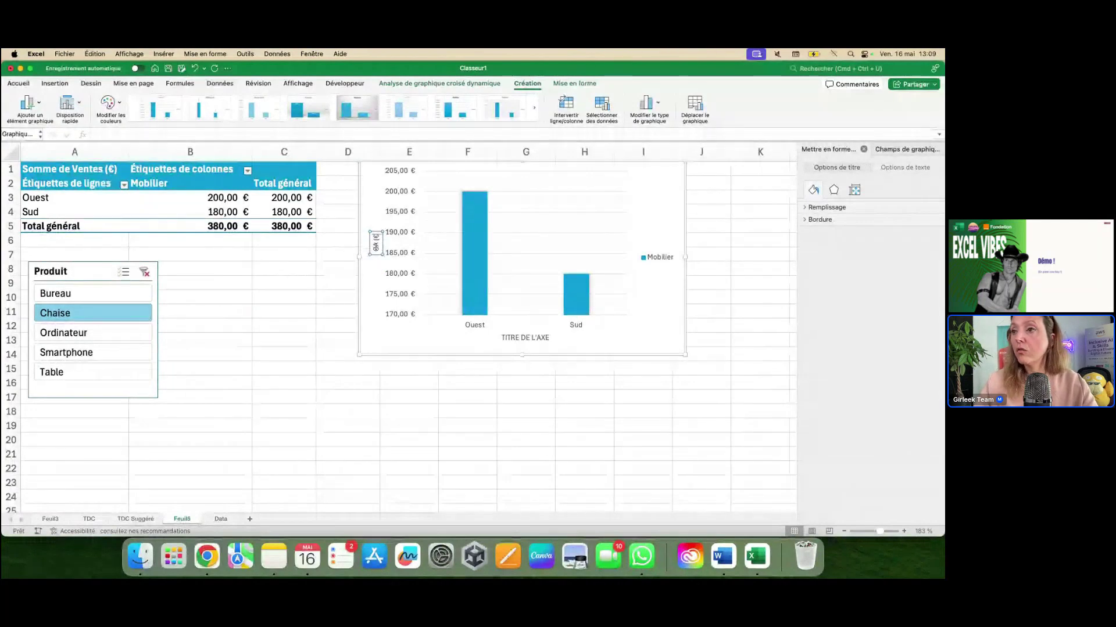
{"action": "type", "text": ")"}
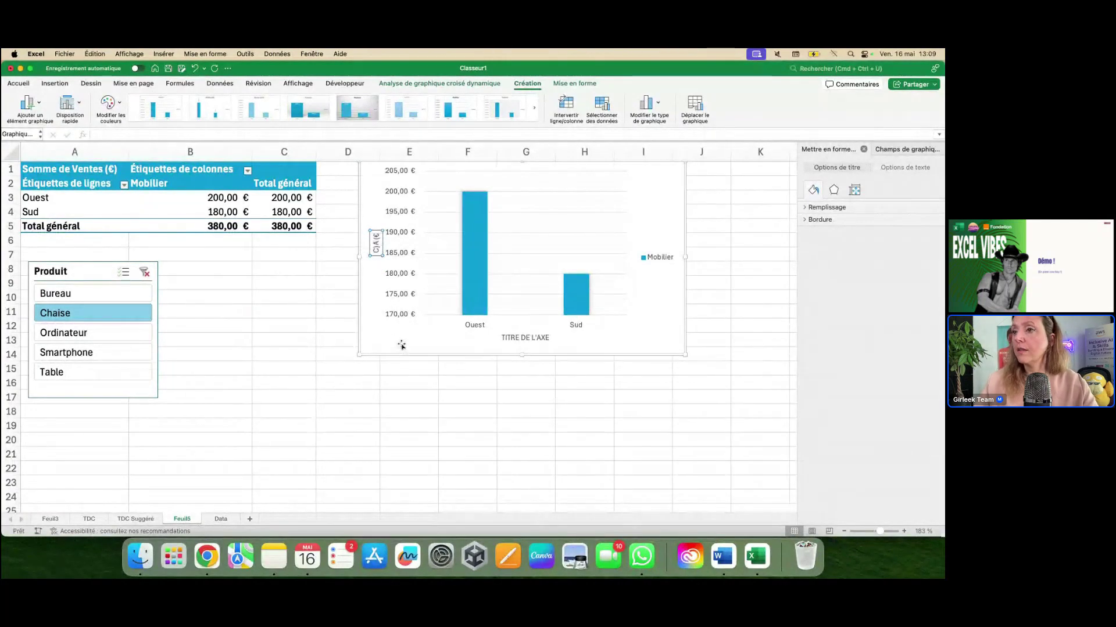
{"action": "key", "text": "BackSpace"}
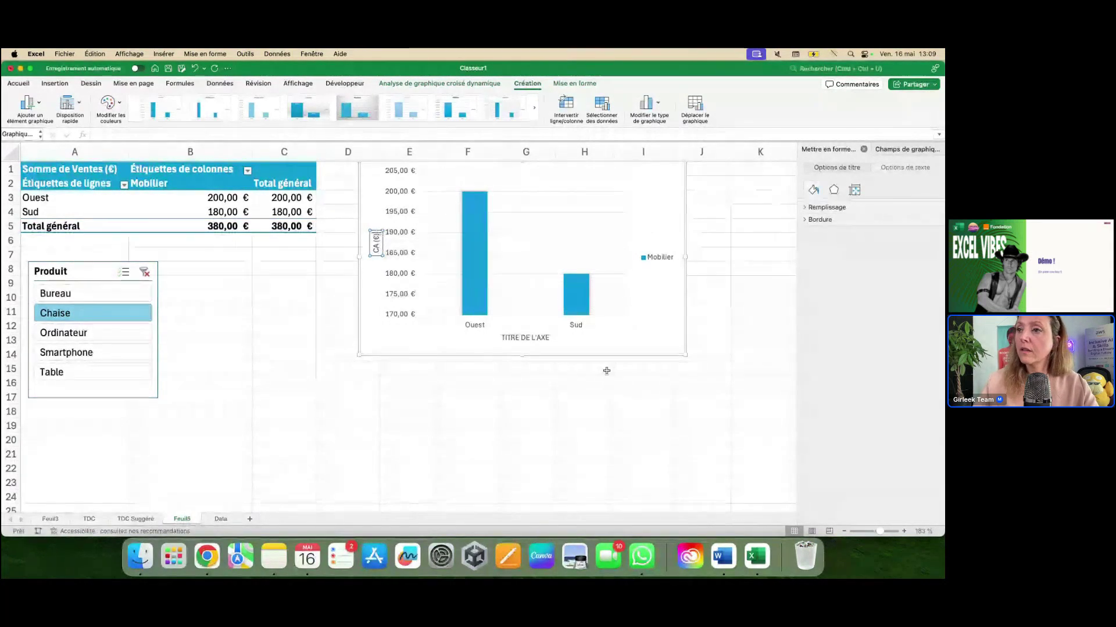
Step: Set the chart's horizontal axis title to "RÉGIONS" and deselect the chart
{"action": "left_click", "coordinate": [524, 337]}
{"action": "double_click", "coordinate": [524, 336]}
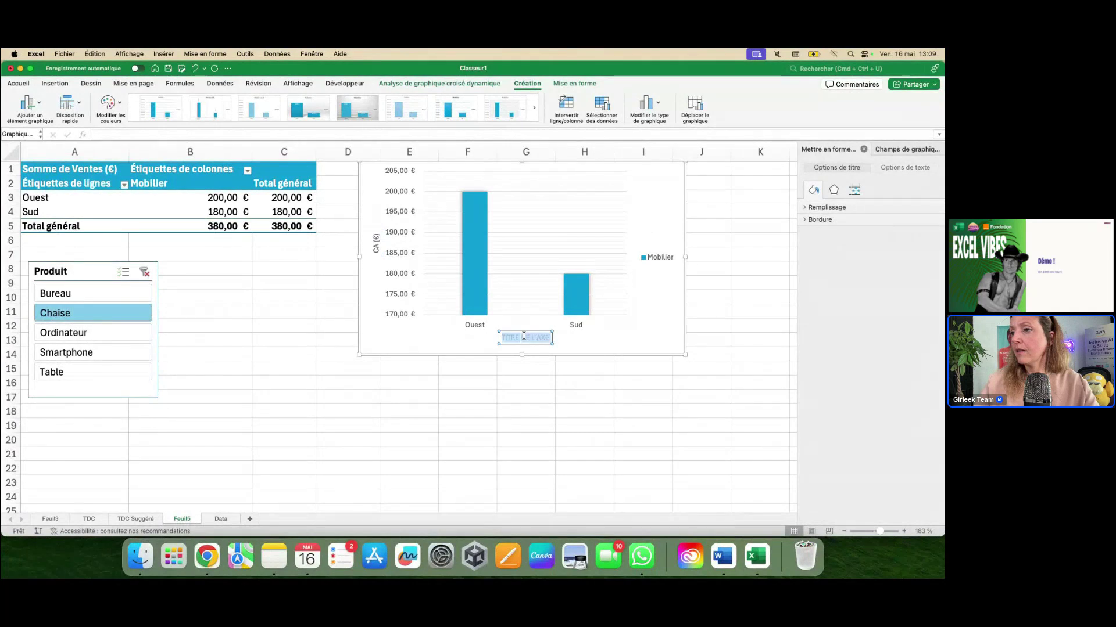
{"action": "key", "text": "super+a"}
{"action": "type", "text": "RÉGIONS"}
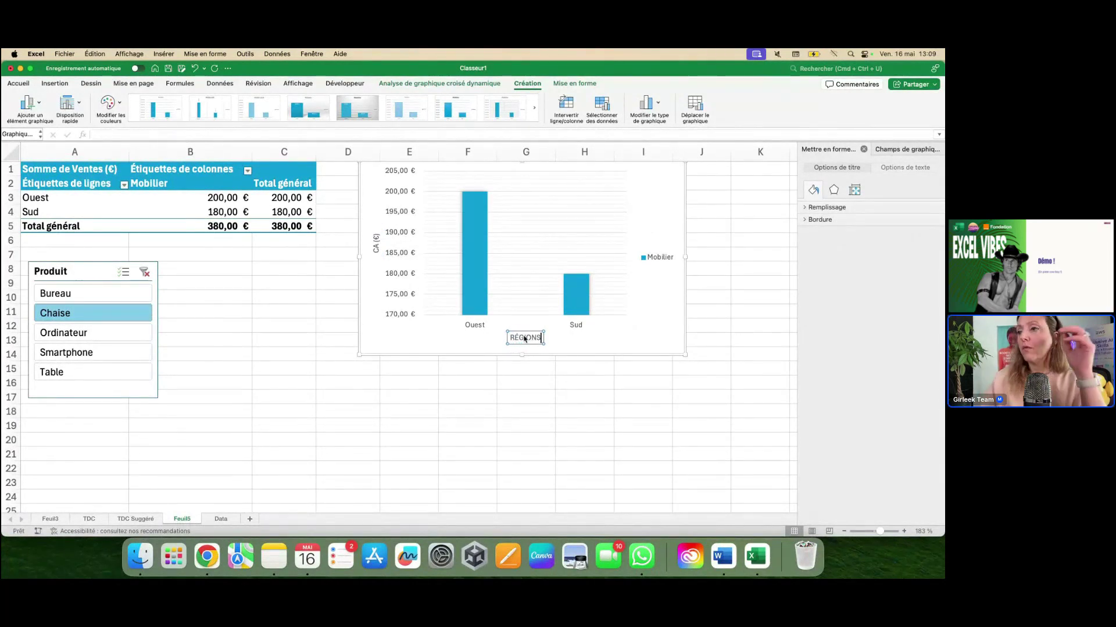
{"action": "left_click", "coordinate": [623, 395]}
{"action": "left_click", "coordinate": [573, 400]}
{"action": "scroll", "coordinate": [502, 330], "scroll_direction": "down", "scroll_amount": 1}
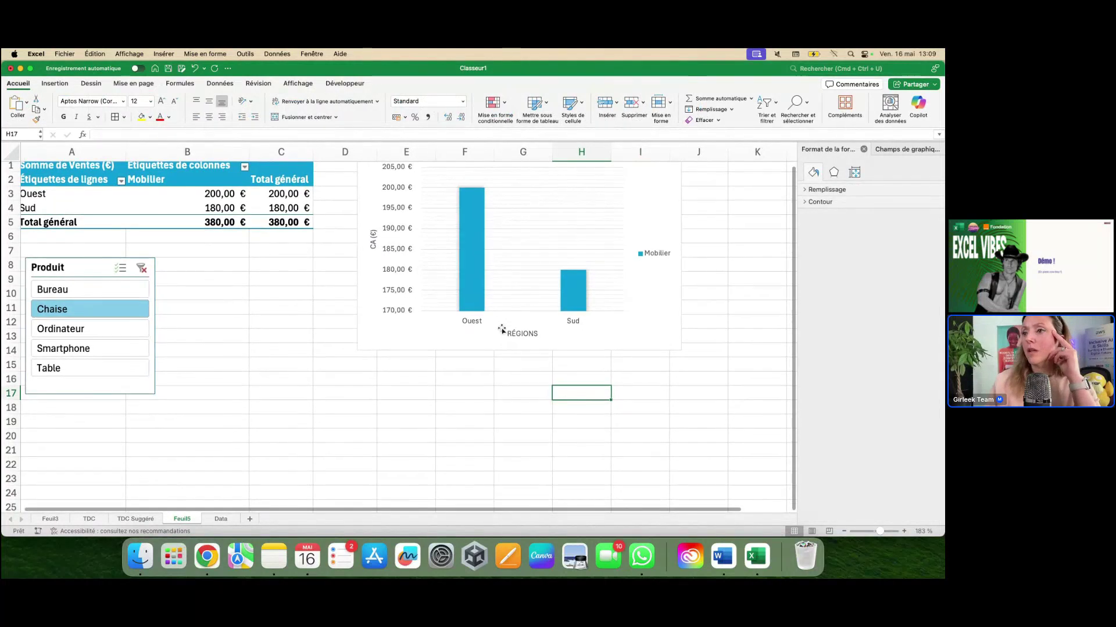
{"action": "scroll", "coordinate": [256, 293], "scroll_direction": "up", "scroll_amount": 1}
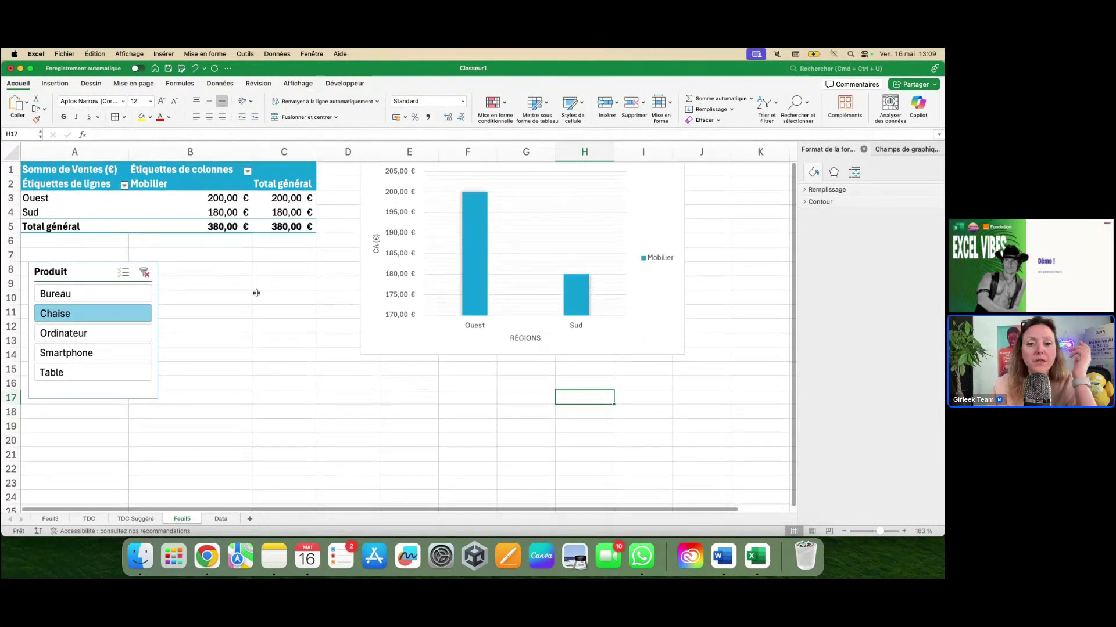
Step: Switch the Produit slicer through Ordinateur and Smartphone, ending on Bureau
{"action": "left_click", "coordinate": [126, 335]}
{"action": "left_click", "coordinate": [125, 352]}
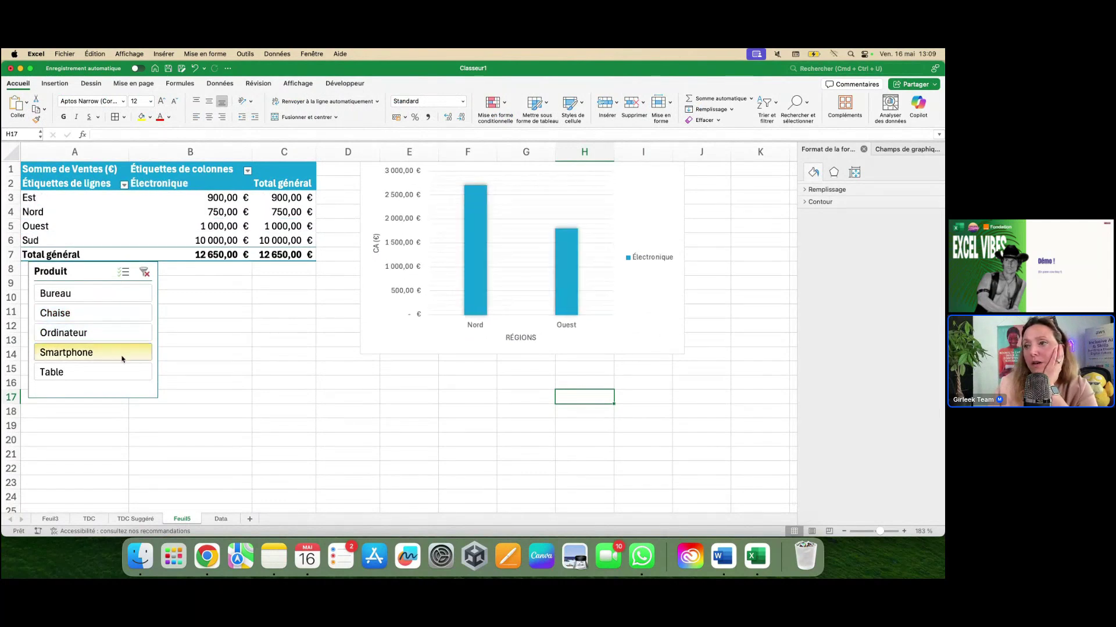
{"action": "left_click", "coordinate": [130, 299]}
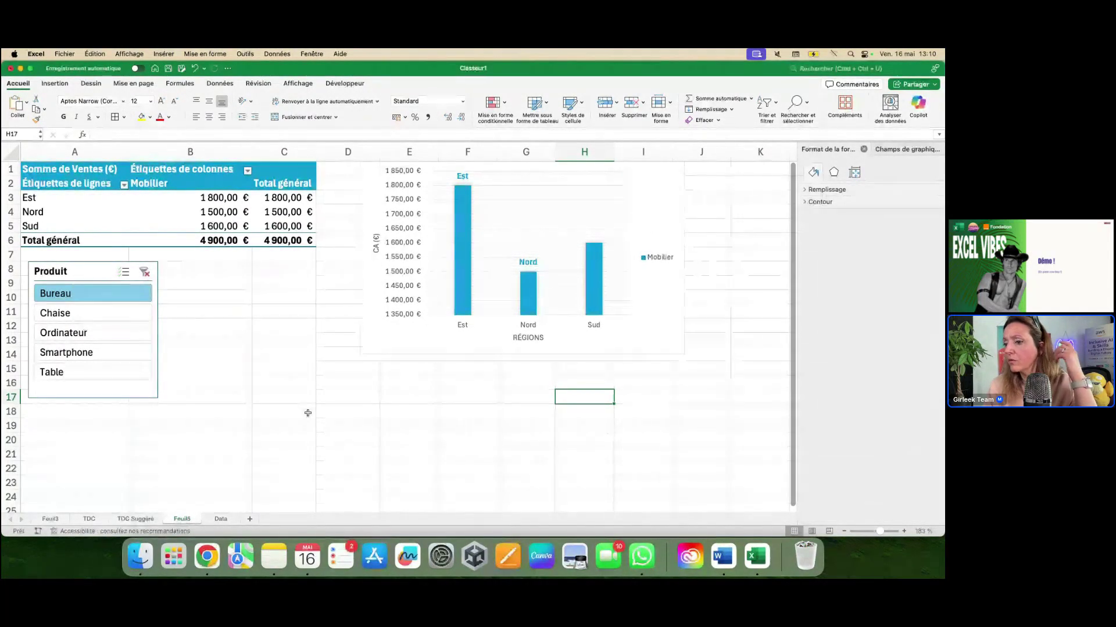
Step: Switch to the course page in Chrome and read the remaining pivot table exercises through the challenge on average sales per product
{"action": "left_click", "coordinate": [200, 565]}
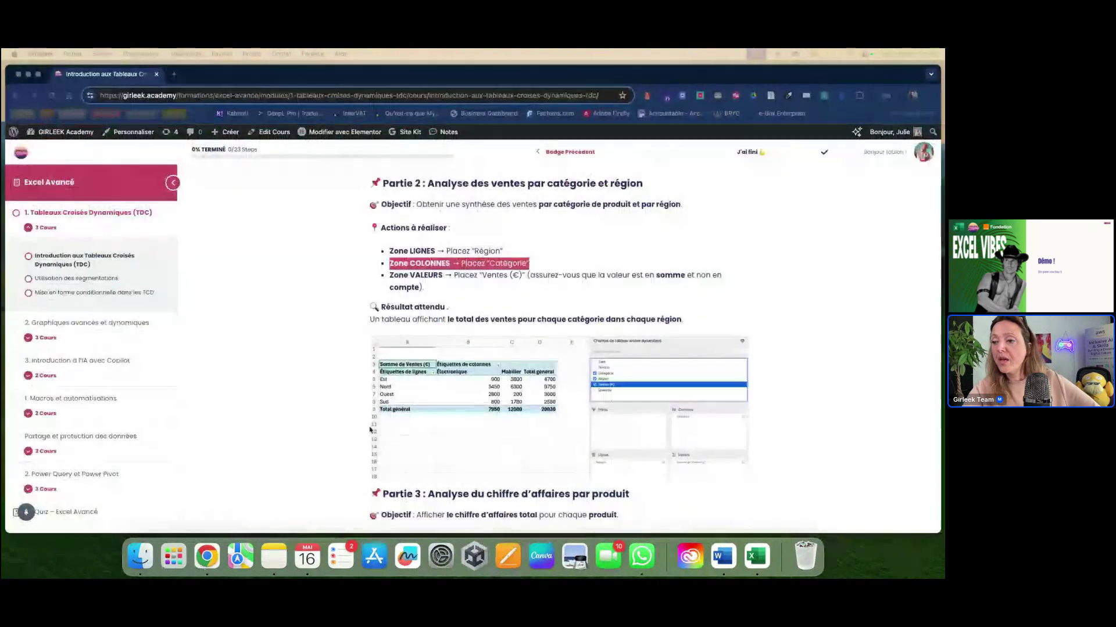
{"action": "scroll", "coordinate": [369, 430], "scroll_direction": "down", "scroll_amount": 10}
{"action": "scroll", "coordinate": [369, 430], "scroll_direction": "up", "scroll_amount": 8}
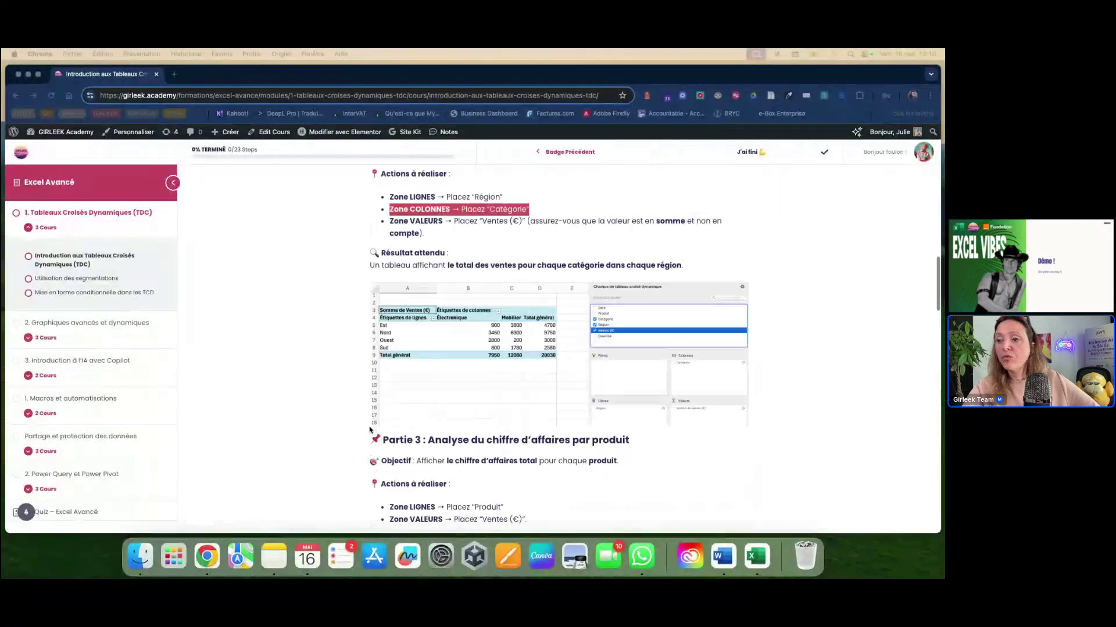
{"action": "scroll", "coordinate": [369, 430], "scroll_direction": "down", "scroll_amount": 8}
{"action": "scroll", "coordinate": [370, 430], "scroll_direction": "down", "scroll_amount": 10}
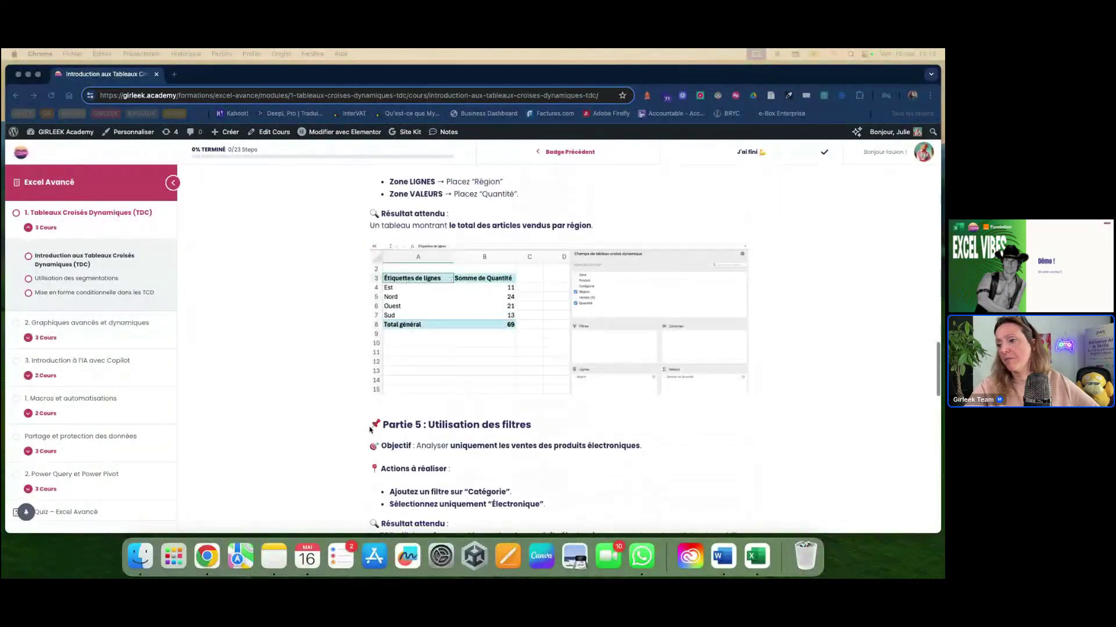
{"action": "scroll", "coordinate": [369, 430], "scroll_direction": "down", "scroll_amount": 4}
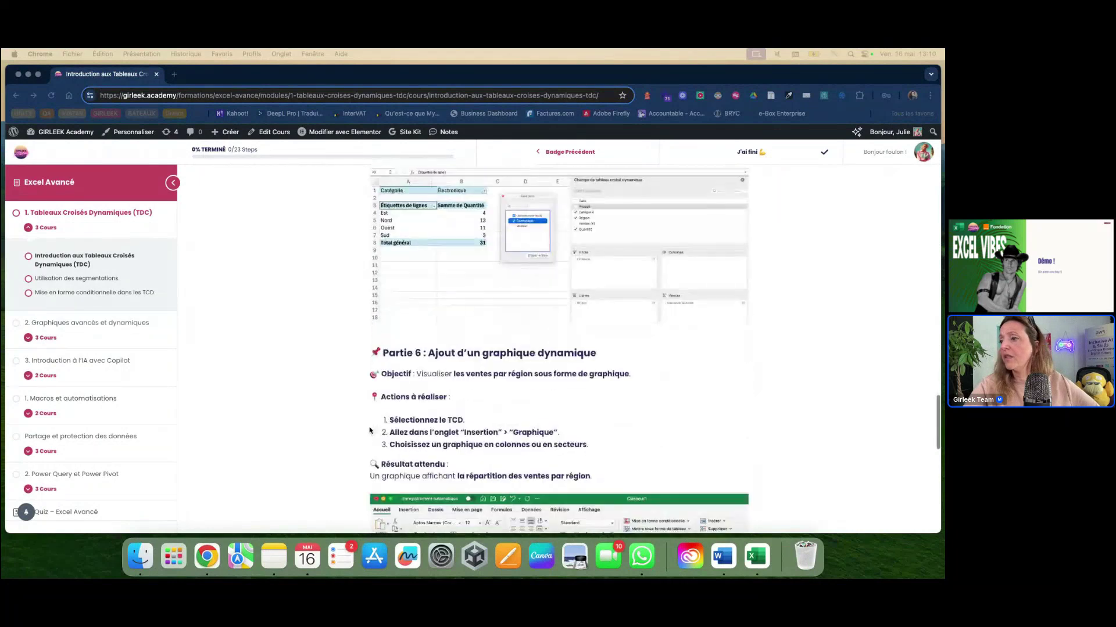
{"action": "scroll", "coordinate": [370, 430], "scroll_direction": "down", "scroll_amount": 10}
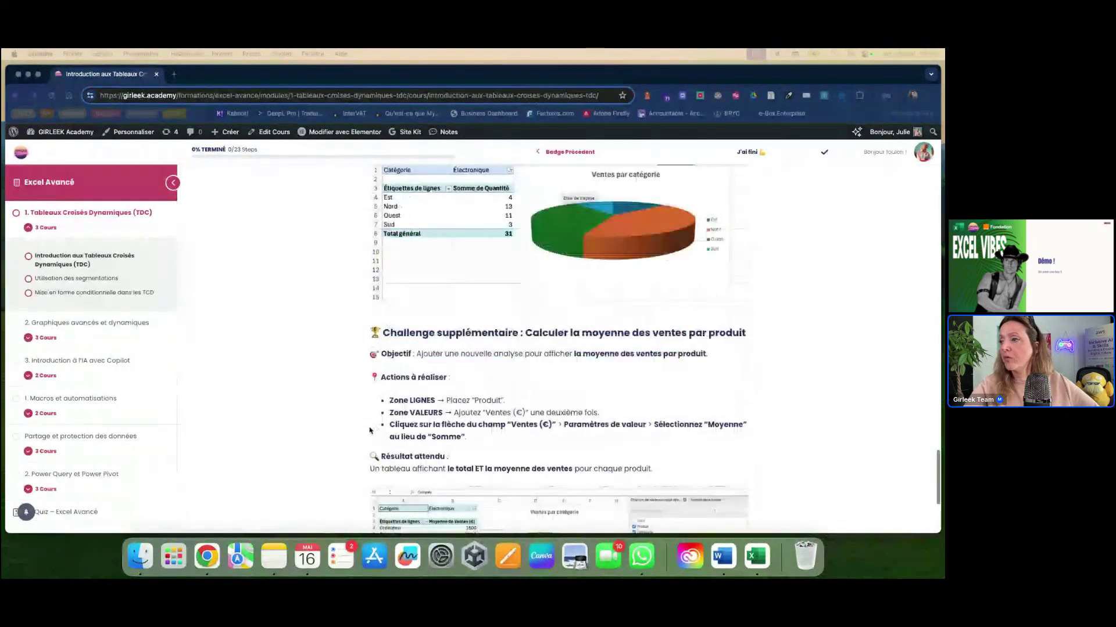
{"action": "scroll", "coordinate": [370, 429], "scroll_direction": "down", "scroll_amount": 3}
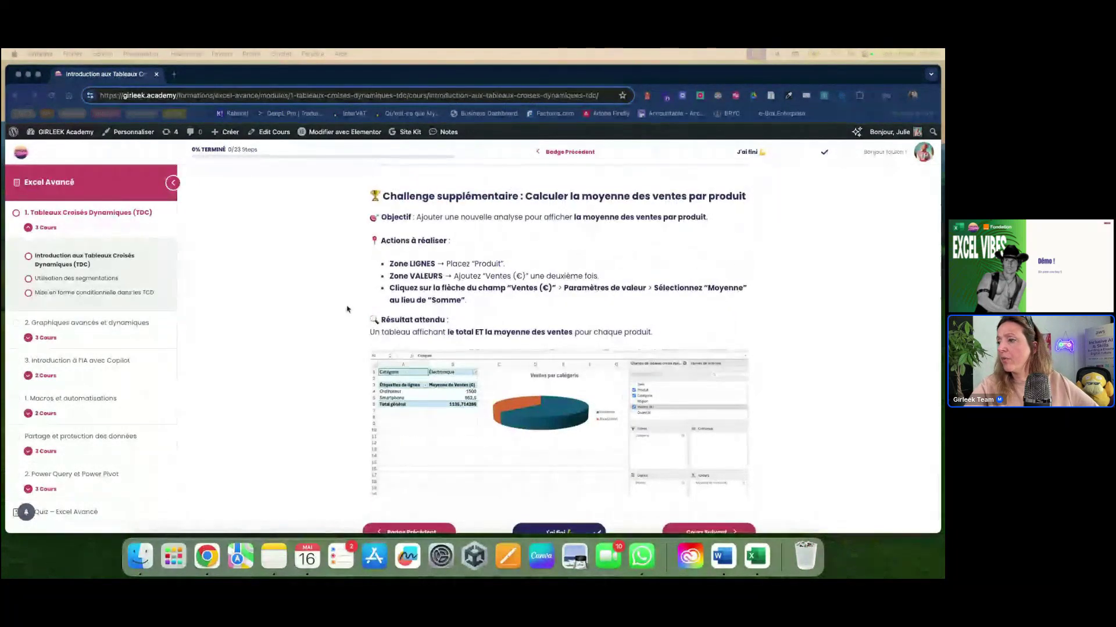
{"action": "scroll", "coordinate": [349, 308], "scroll_direction": "down", "scroll_amount": 1}
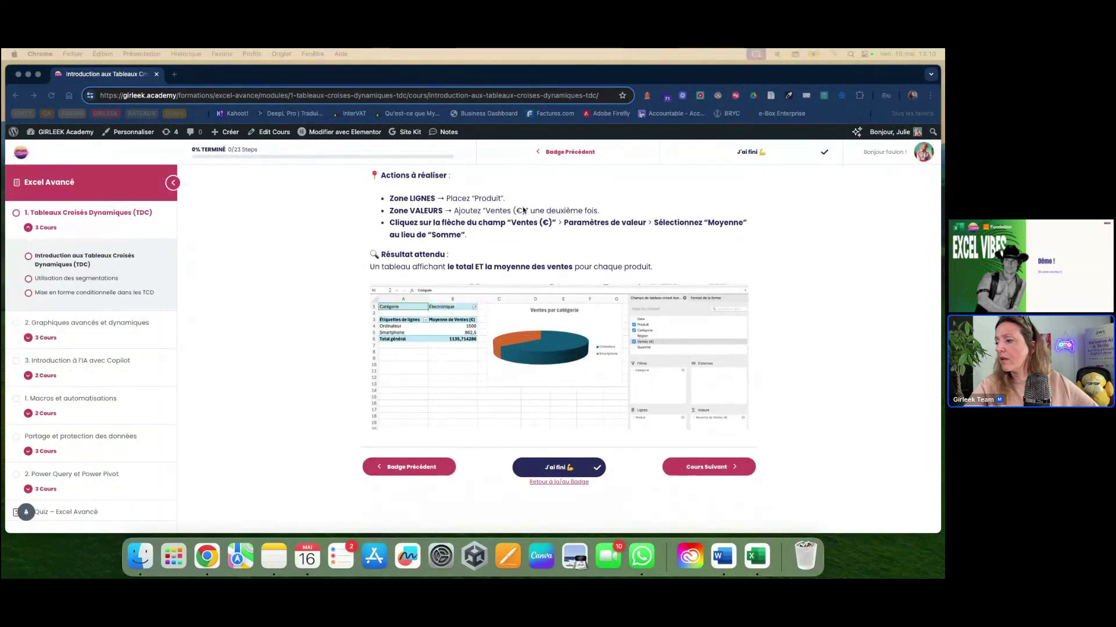
Step: Switch to Excel and add the Ventes (€) field a second time to the values of the Feuil5 pivot table
{"action": "left_click", "coordinate": [750, 559]}
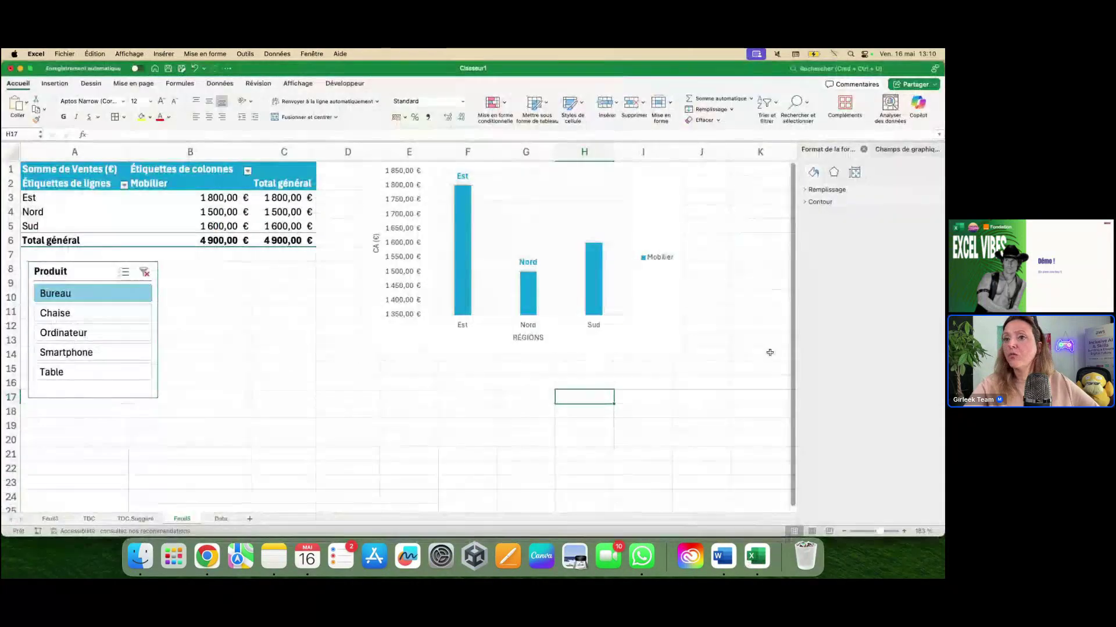
{"action": "left_click", "coordinate": [192, 197]}
{"action": "left_click", "coordinate": [183, 214]}
{"action": "left_click", "coordinate": [890, 155]}
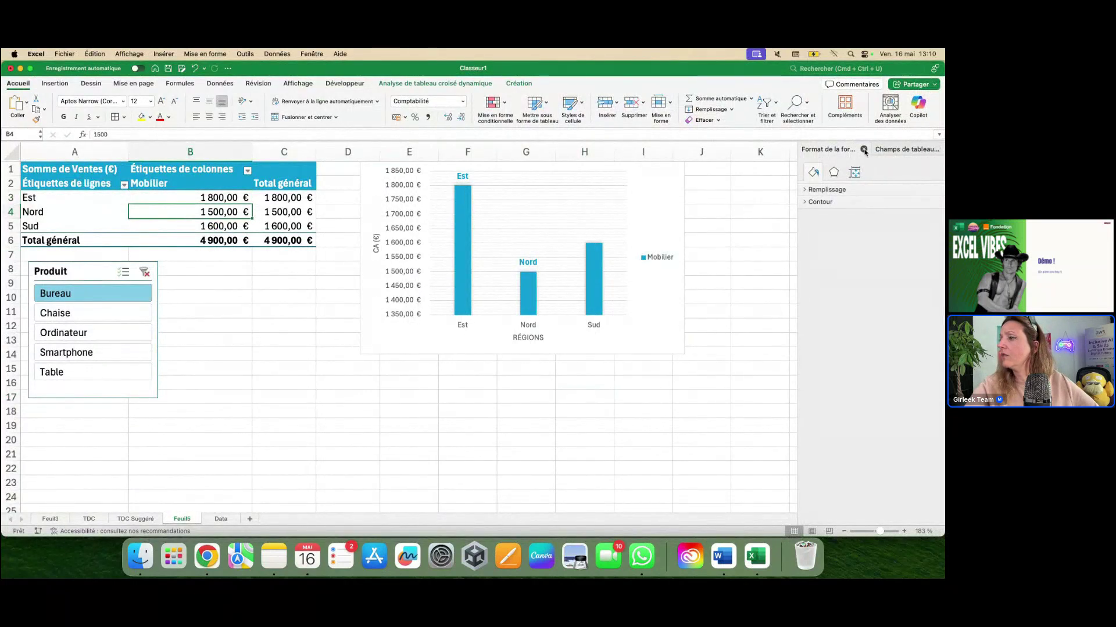
{"action": "left_click_drag", "start_coordinate": [827, 231], "coordinate": [932, 421]}
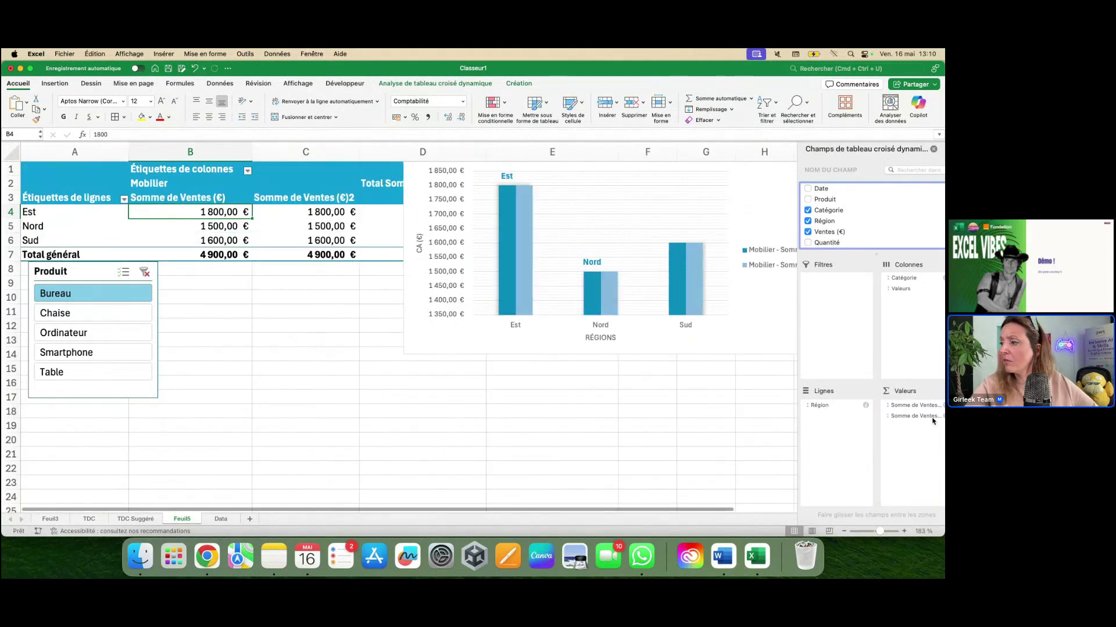
Step: Summarize the second Ventes (€) value field by Moyenne
{"action": "left_click", "coordinate": [886, 416]}
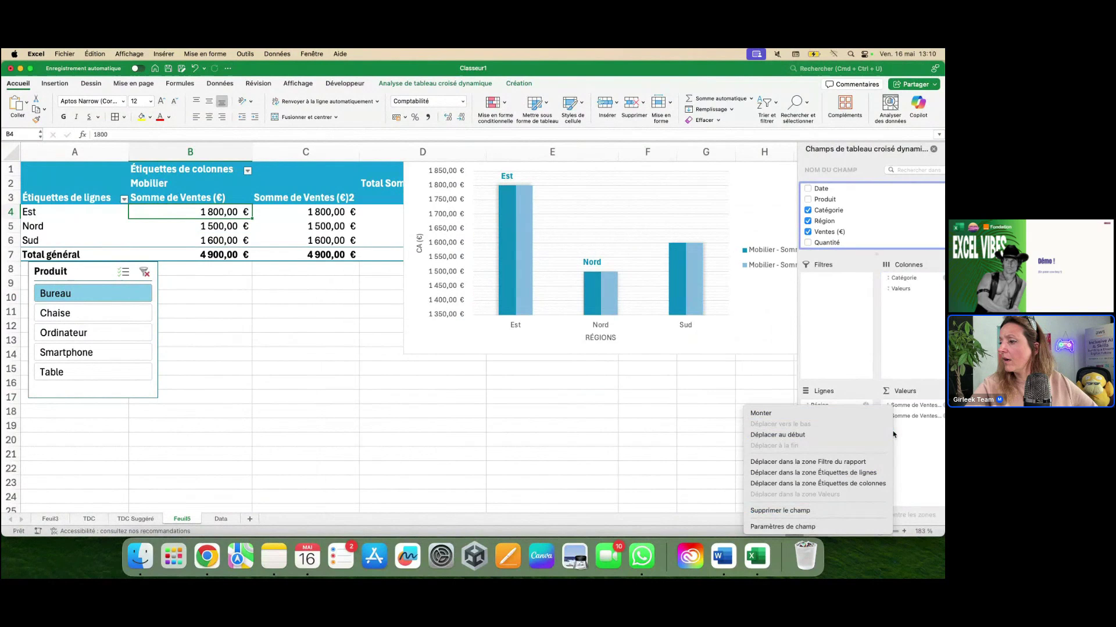
{"action": "left_click", "coordinate": [831, 527]}
{"action": "left_click", "coordinate": [443, 227]}
{"action": "left_click", "coordinate": [532, 302]}
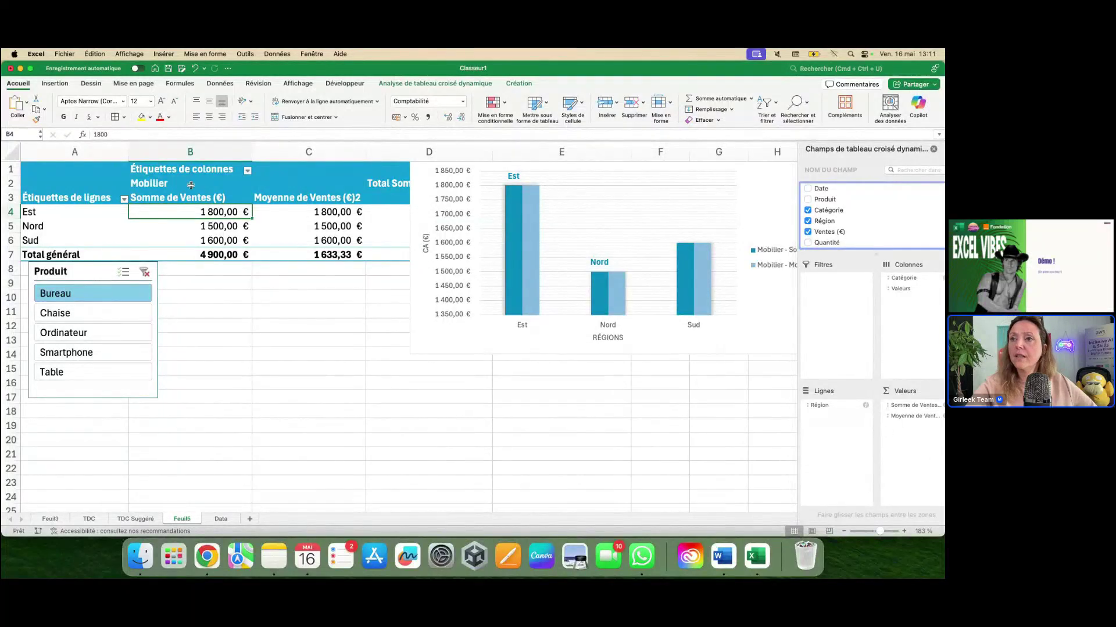
Step: Change the pivot chart to a combo type showing the sales sum as columns and the sales average as a line
{"action": "left_click", "coordinate": [533, 279]}
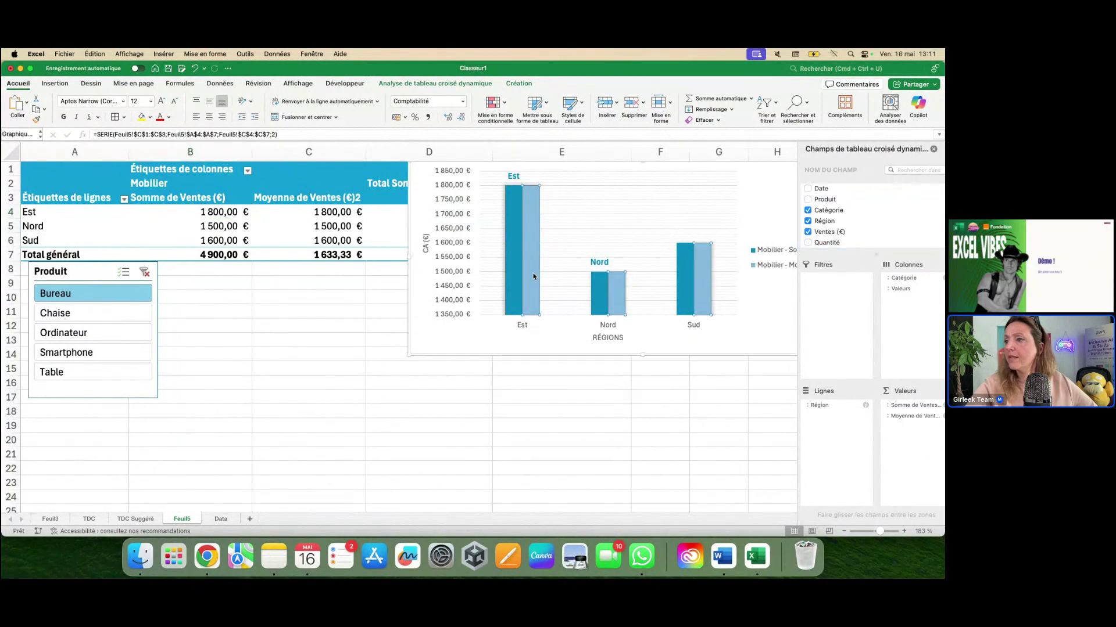
{"action": "right_click", "coordinate": [561, 333]}
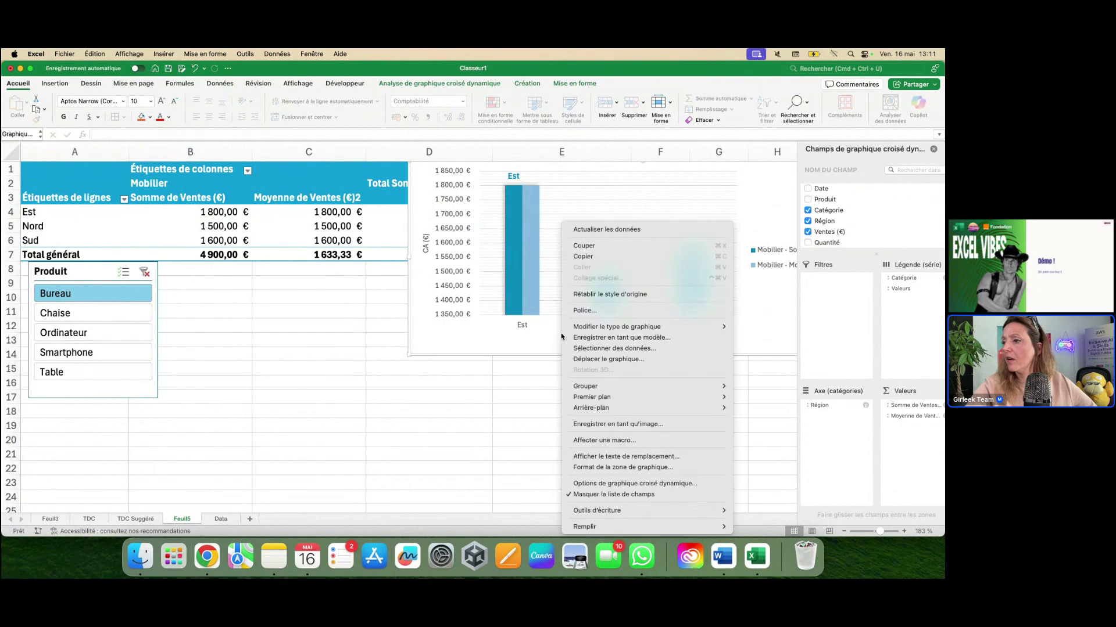
{"action": "left_click", "coordinate": [702, 85]}
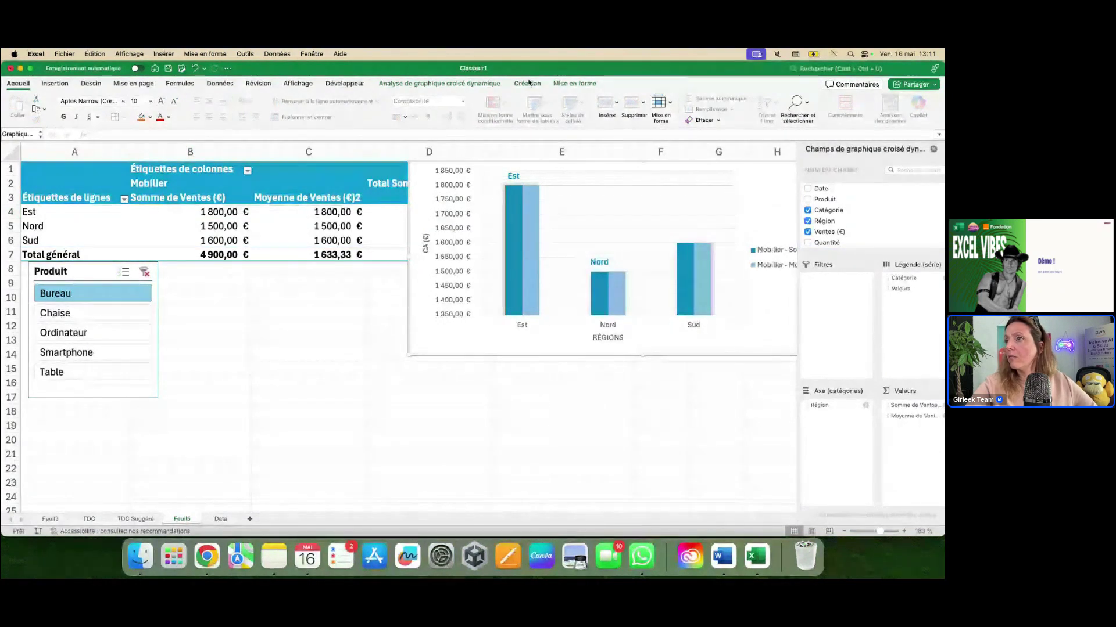
{"action": "left_click", "coordinate": [528, 83]}
{"action": "left_click", "coordinate": [649, 104]}
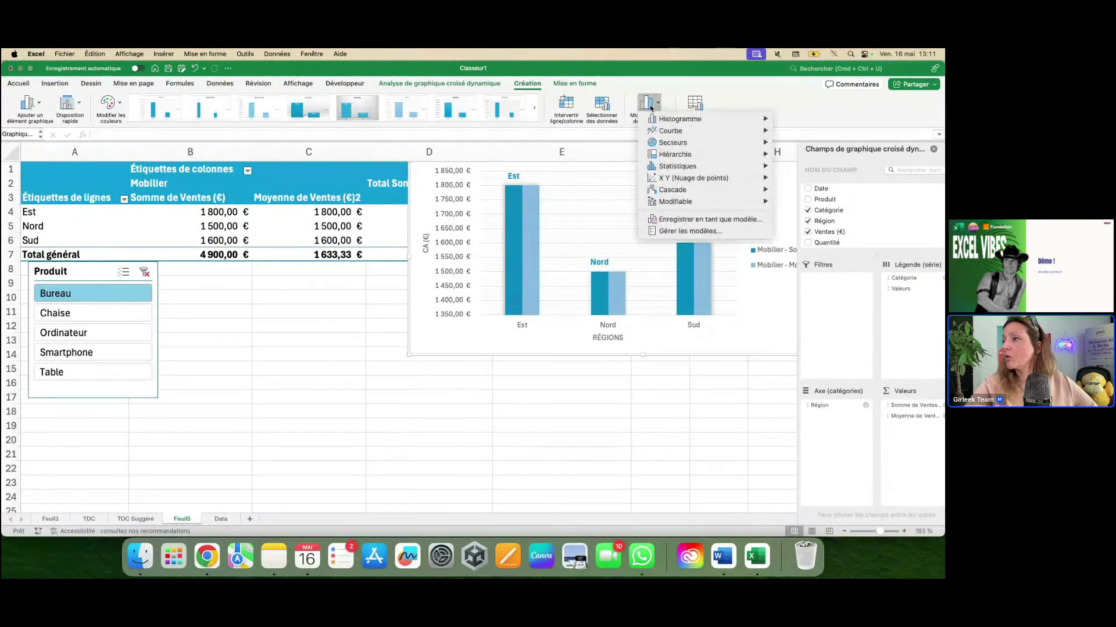
{"action": "mouse_move", "coordinate": [703, 202]}
{"action": "left_click", "coordinate": [798, 235]}
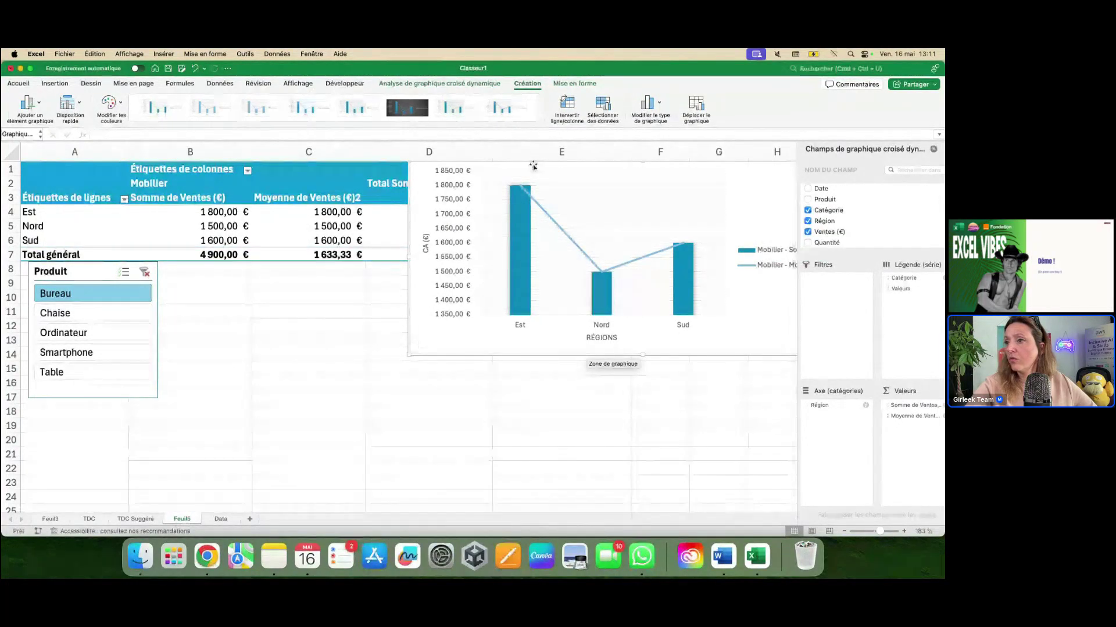
Step: Examine the combo chart's average line, sum columns and legend entries
{"action": "mouse_move", "coordinate": [568, 237]}
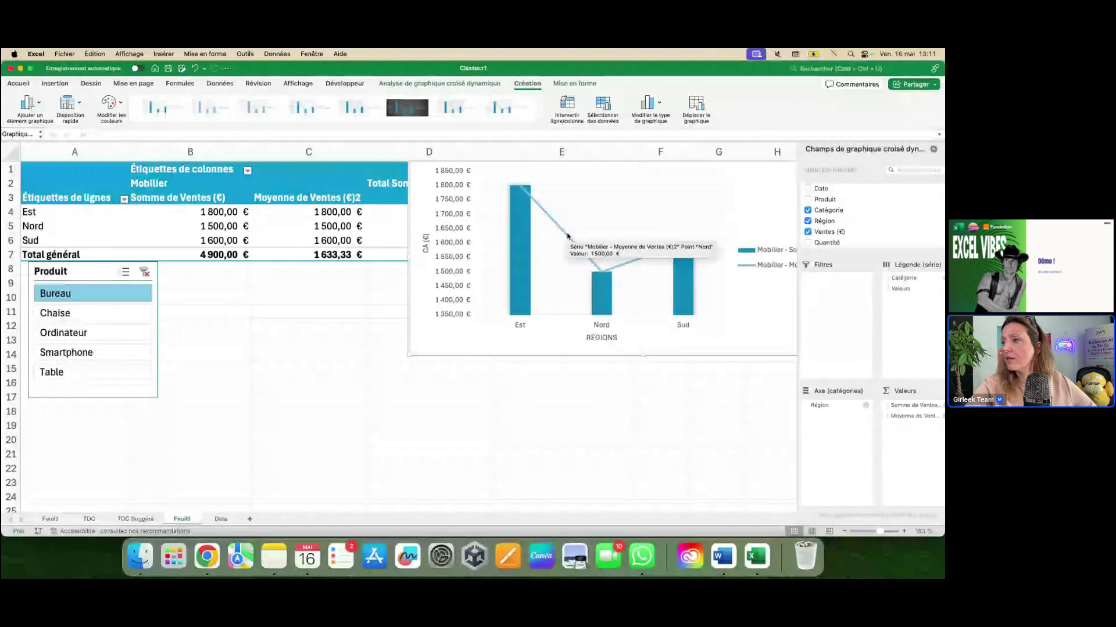
{"action": "left_click", "coordinate": [521, 265]}
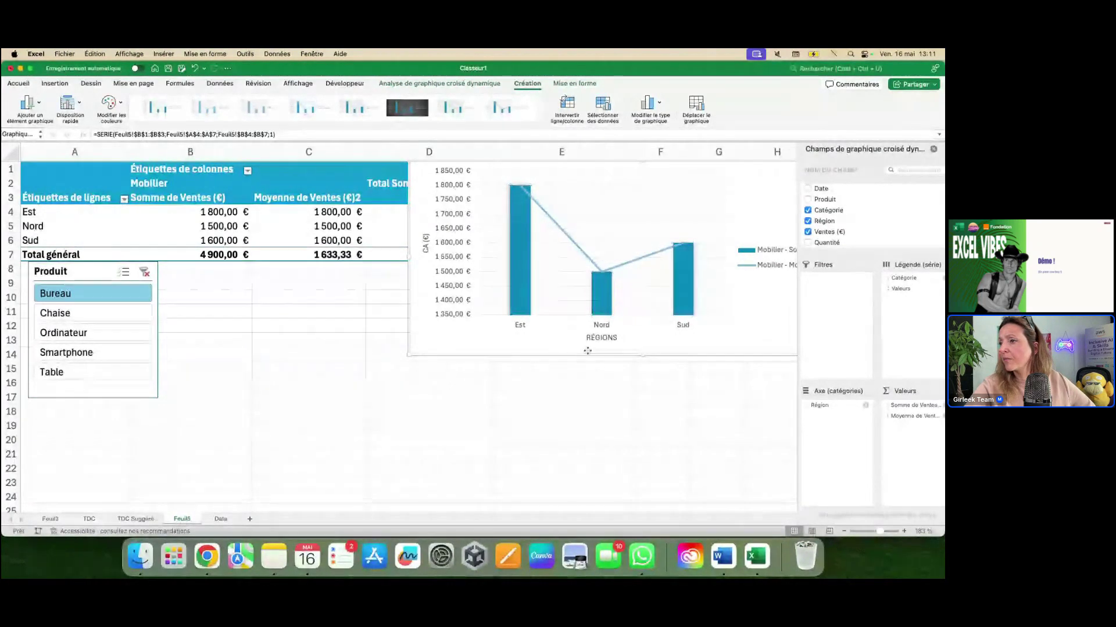
{"action": "left_click", "coordinate": [559, 249]}
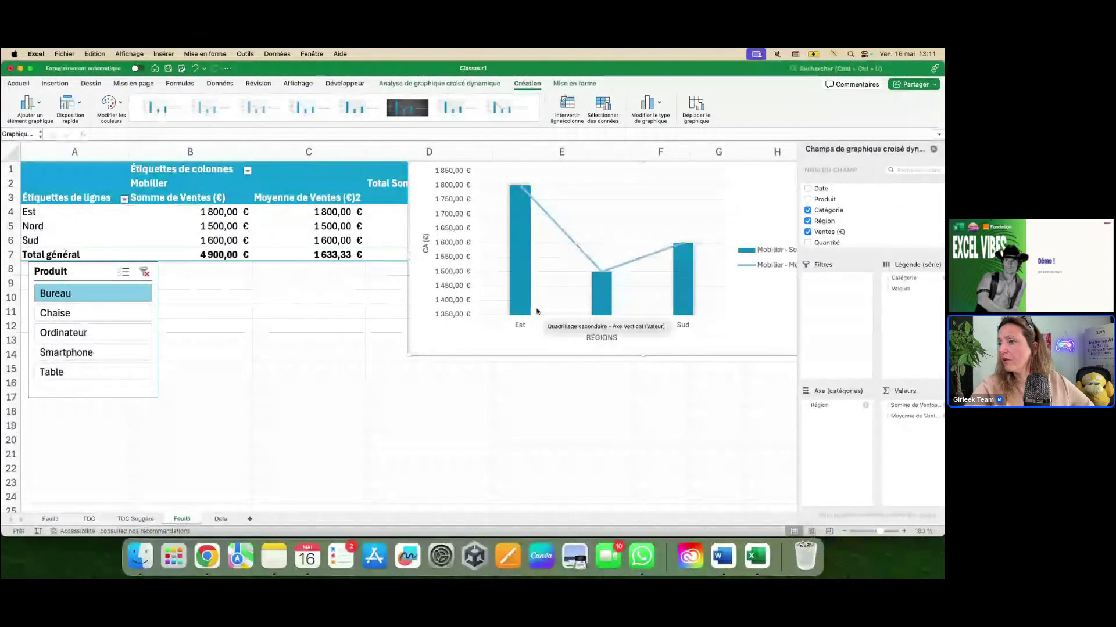
{"action": "scroll", "coordinate": [741, 319], "scroll_direction": "right", "scroll_amount": 3}
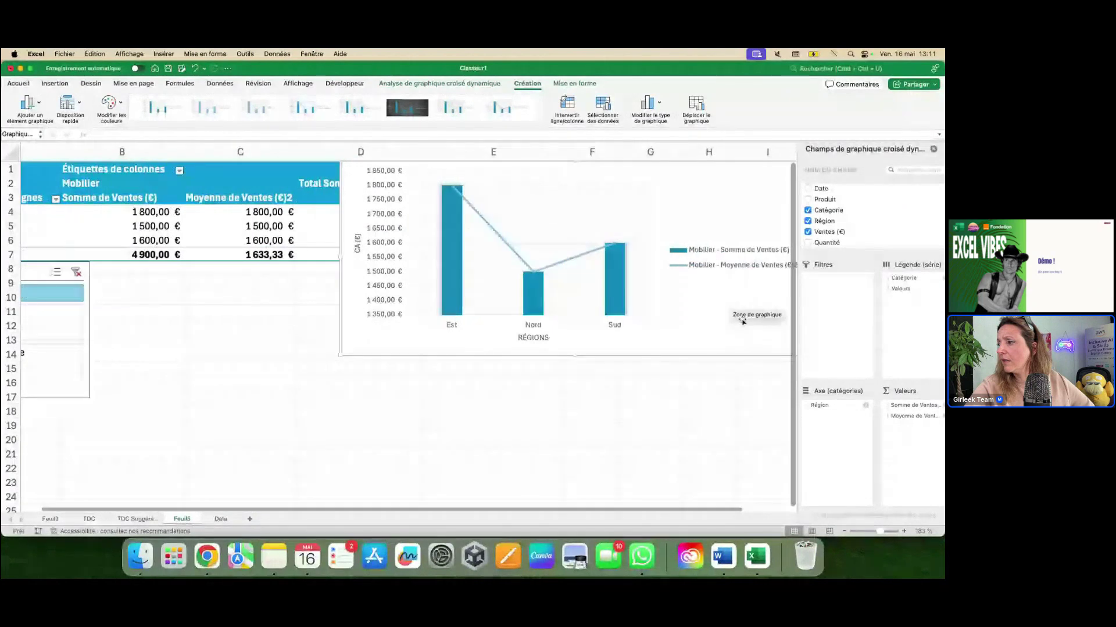
{"action": "scroll", "coordinate": [742, 321], "scroll_direction": "right", "scroll_amount": 1}
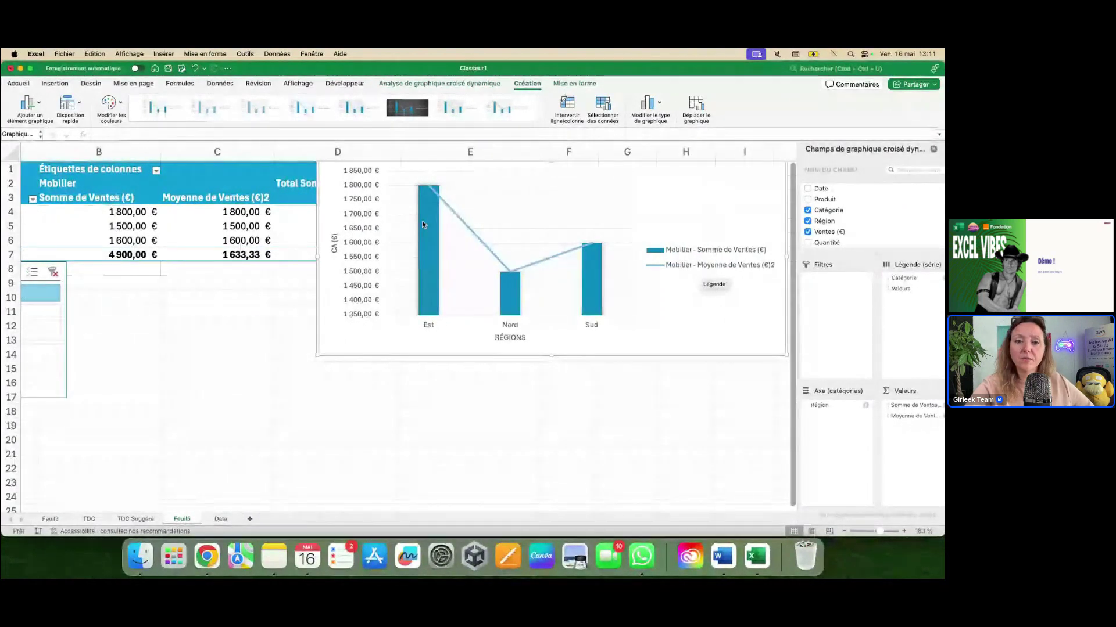
{"action": "scroll", "coordinate": [423, 224], "scroll_direction": "left", "scroll_amount": 3}
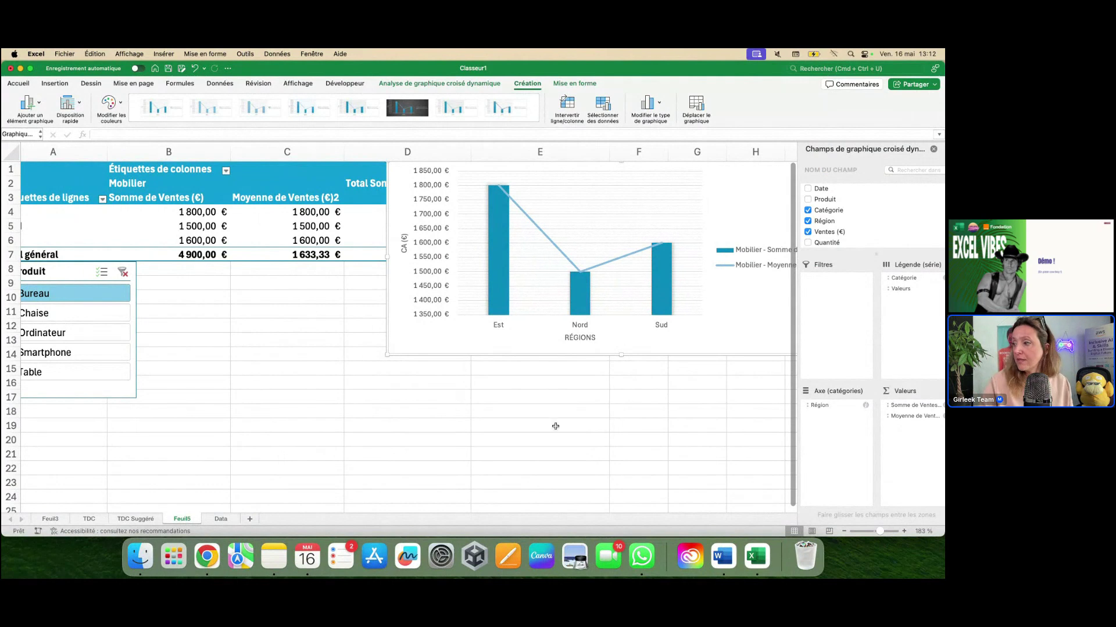
Step: Review the summary functions offered for the Somme de Ventes (€) value field and leave its settings without changes
{"action": "left_click", "coordinate": [887, 406]}
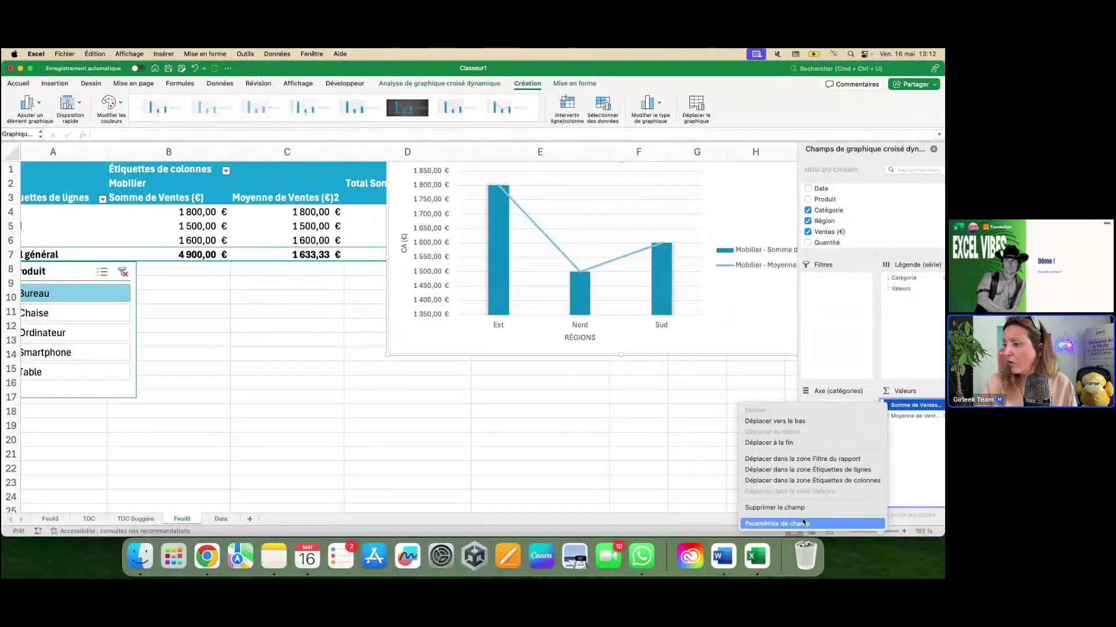
{"action": "left_click", "coordinate": [777, 523]}
{"action": "scroll", "coordinate": [442, 250], "scroll_direction": "down", "scroll_amount": 3}
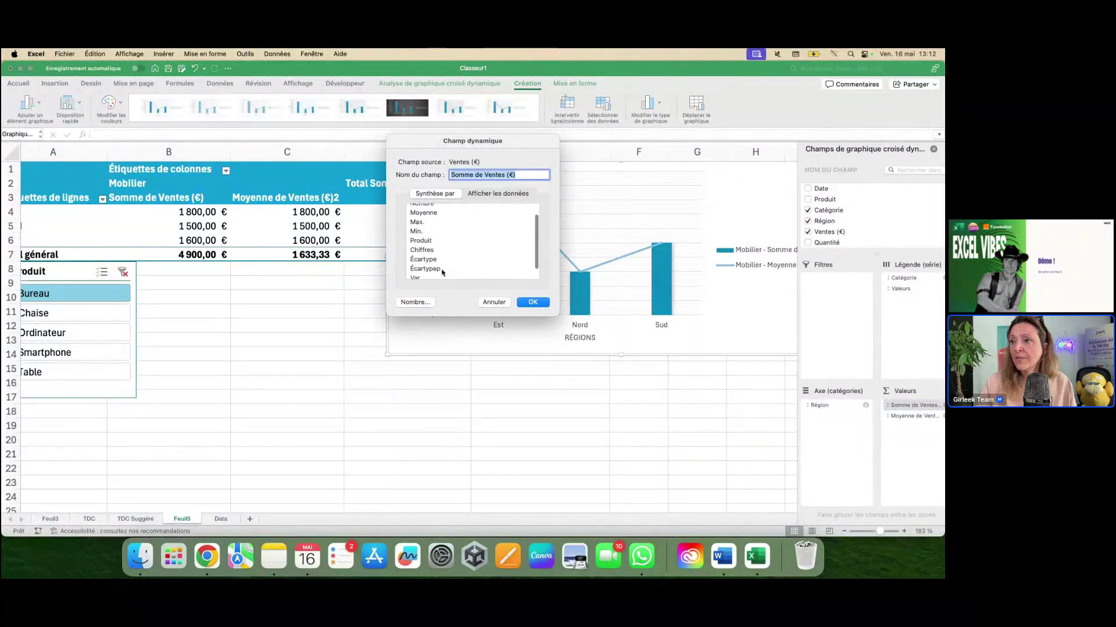
{"action": "scroll", "coordinate": [441, 273], "scroll_direction": "up", "scroll_amount": 3}
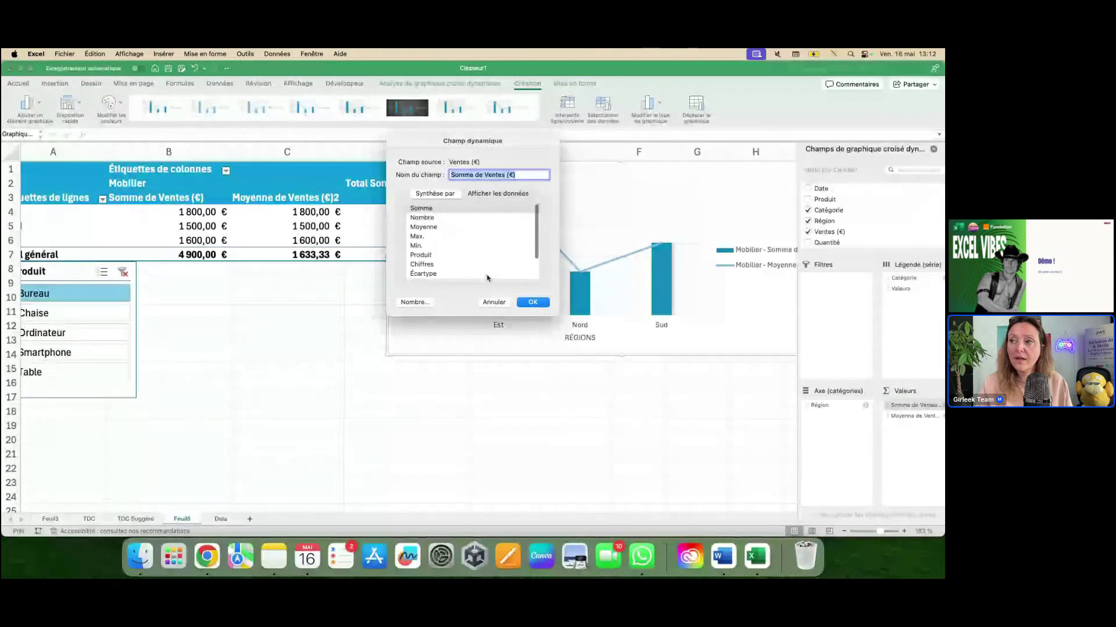
{"action": "left_click", "coordinate": [504, 303]}
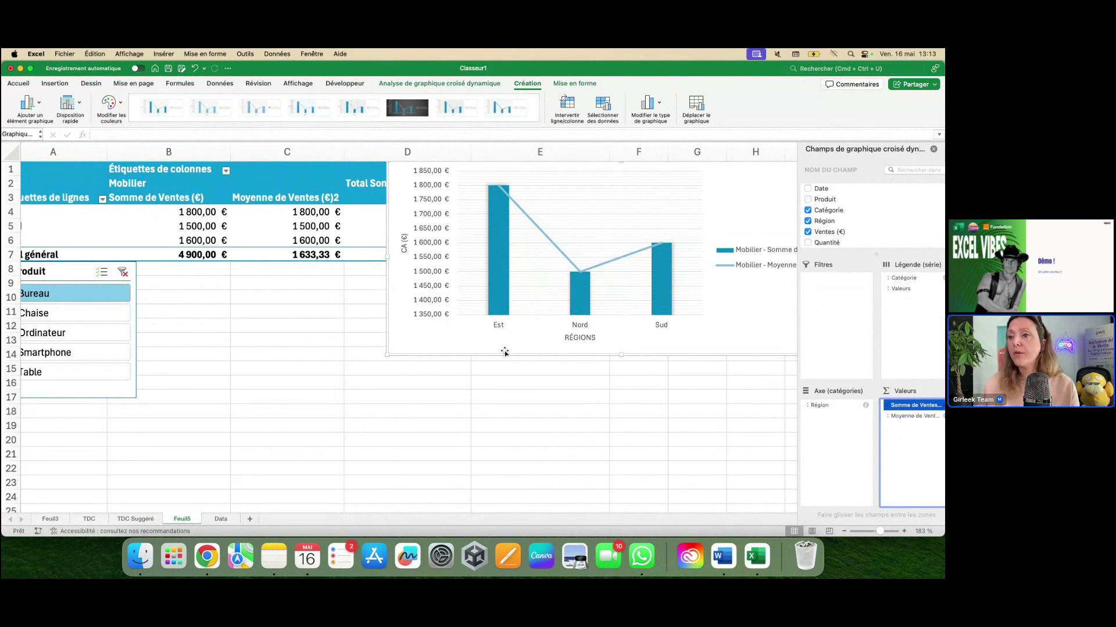
Step: Resize the pivot chart from its lower-left corner to make it narrower, and deselect it
{"action": "left_click_drag", "start_coordinate": [386, 354], "coordinate": [411, 348]}
{"action": "left_click", "coordinate": [407, 410]}
Step: Look over the source records on the Data sheet and return to the Feuil5 sheet
{"action": "left_click", "coordinate": [218, 519]}
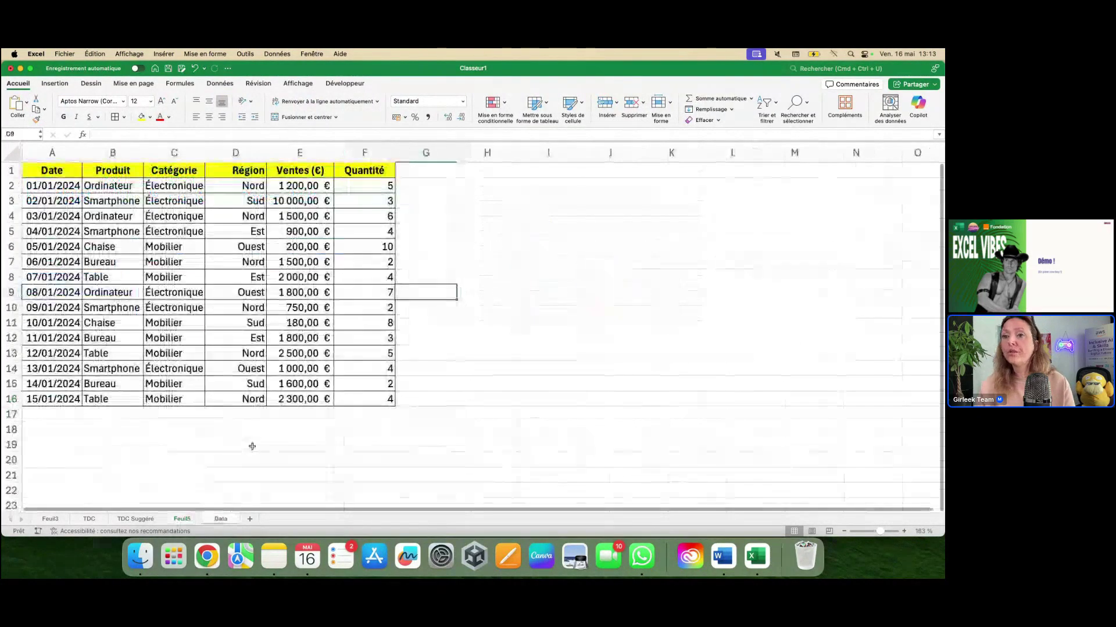
{"action": "left_click", "coordinate": [186, 185]}
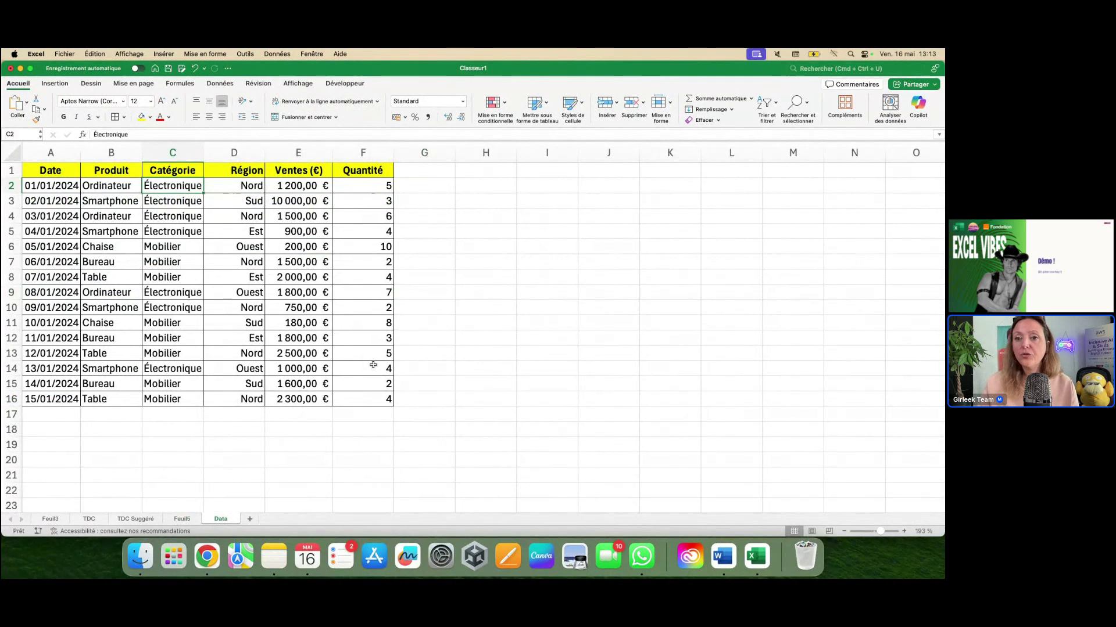
{"action": "left_click", "coordinate": [137, 520]}
{"action": "left_click", "coordinate": [182, 520]}
Step: Shrink the chart's width further to uncover more of the pivot table's total column, and deselect the chart
{"action": "left_click", "coordinate": [478, 361]}
{"action": "left_click_drag", "start_coordinate": [412, 360], "coordinate": [440, 366]}
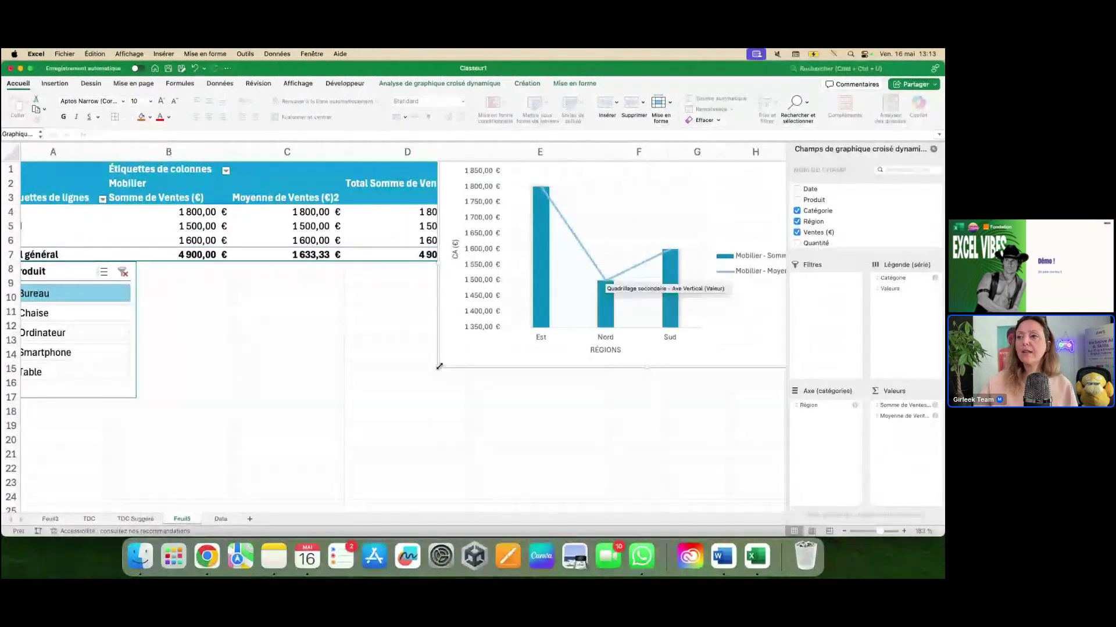
{"action": "double_click", "coordinate": [519, 349]}
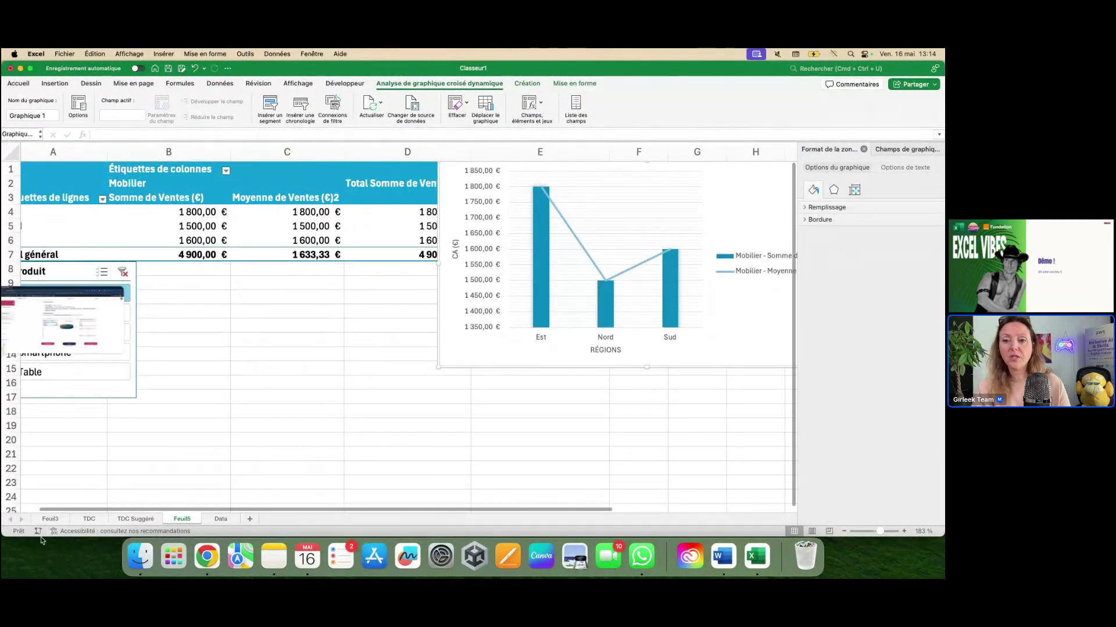
{"action": "left_click", "coordinate": [261, 442]}
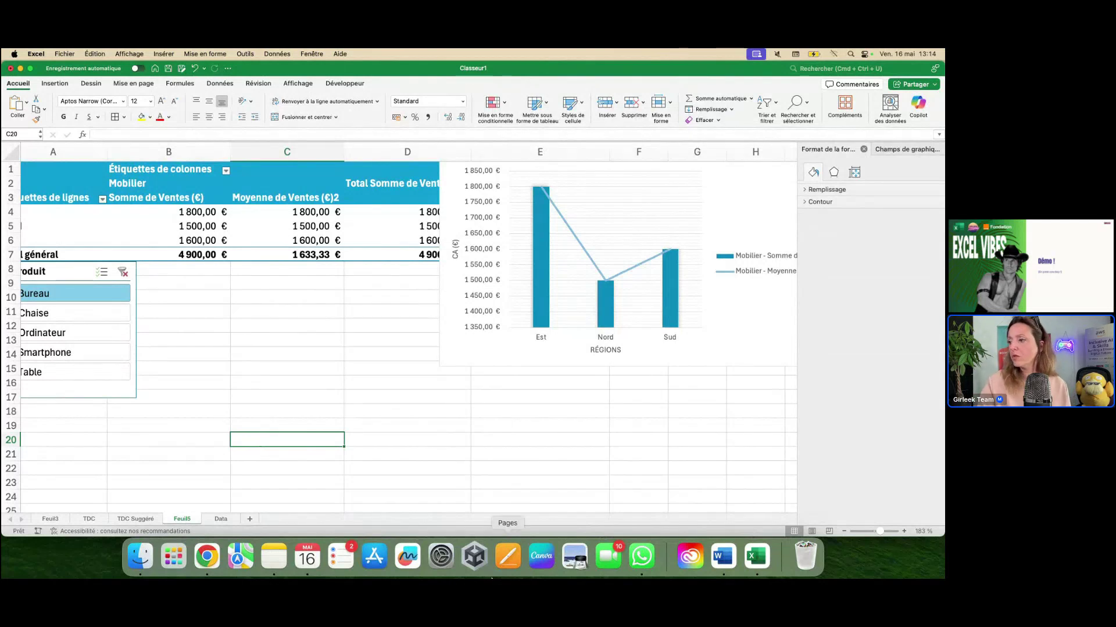
Step: Empty the Mac's trash
{"action": "right_click", "coordinate": [800, 541]}
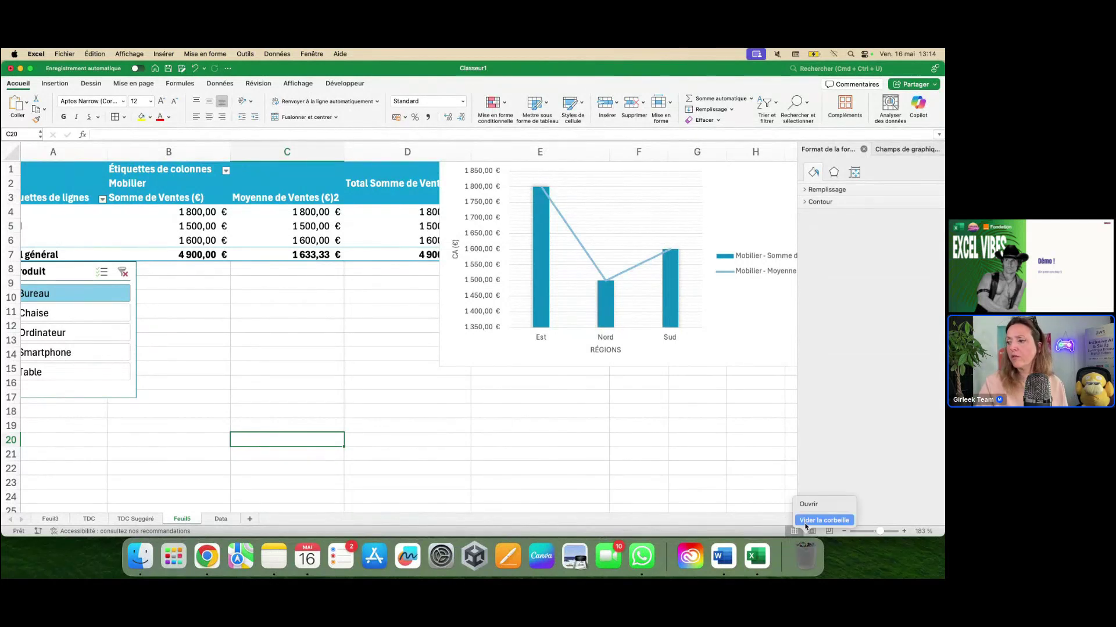
{"action": "left_click", "coordinate": [806, 521]}
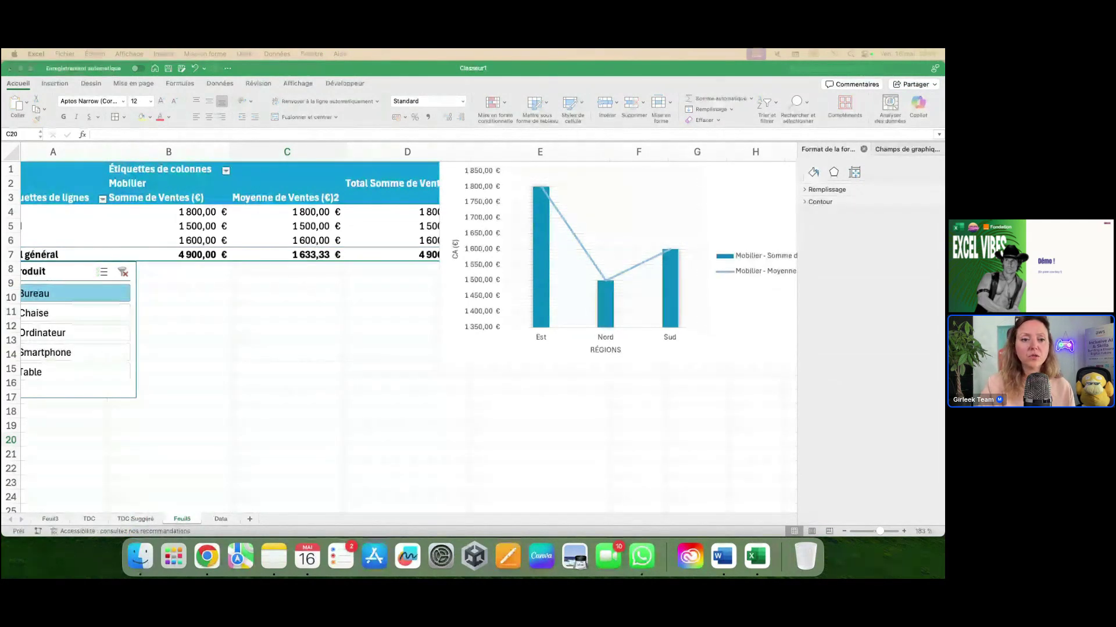
Step: Switch to the course page in Chrome, open the lesson "Utilisation des segmentations" and view its steps and screenshot for inserting a slicer
{"action": "key", "text": "ctrl+Up"}
{"action": "left_click", "coordinate": [143, 318]}
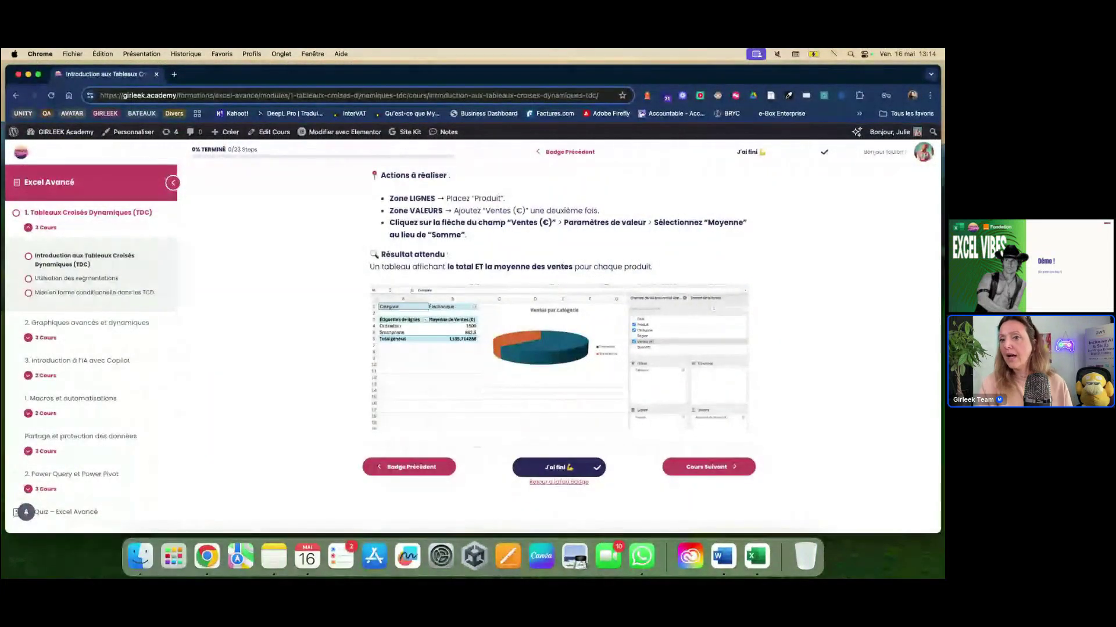
{"action": "left_click", "coordinate": [104, 280]}
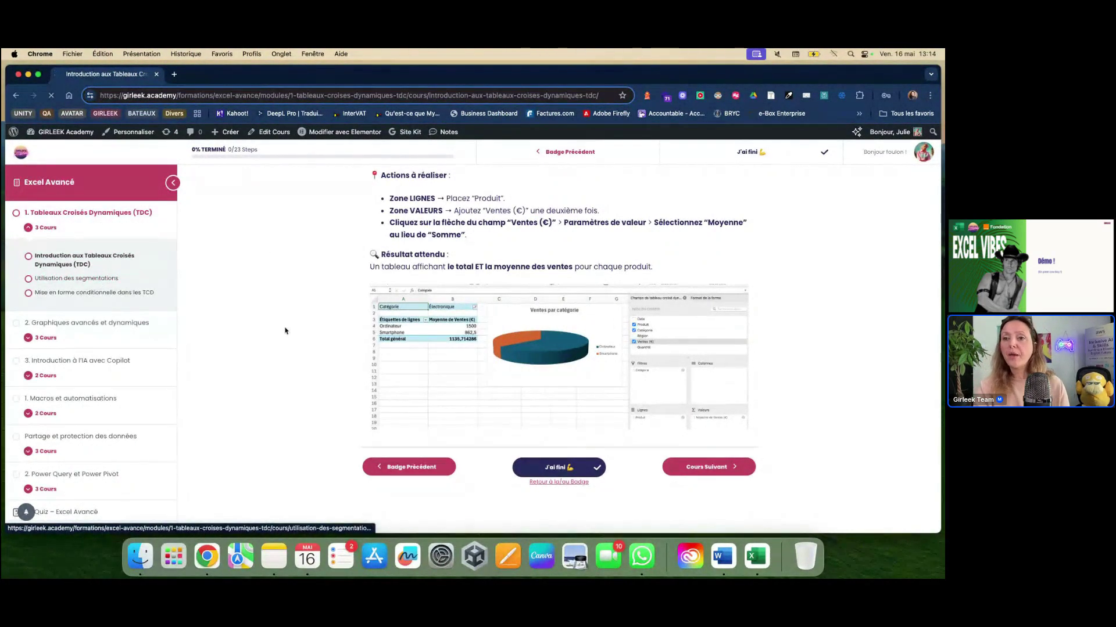
{"action": "scroll", "coordinate": [387, 391], "scroll_direction": "down", "scroll_amount": 10}
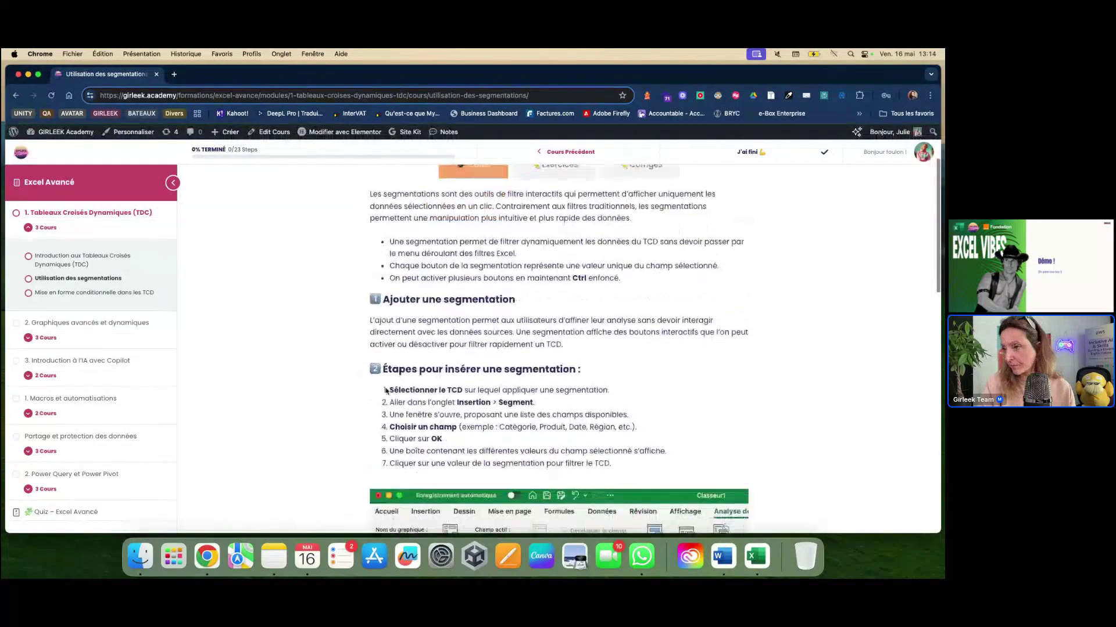
{"action": "left_click", "coordinate": [617, 293]}
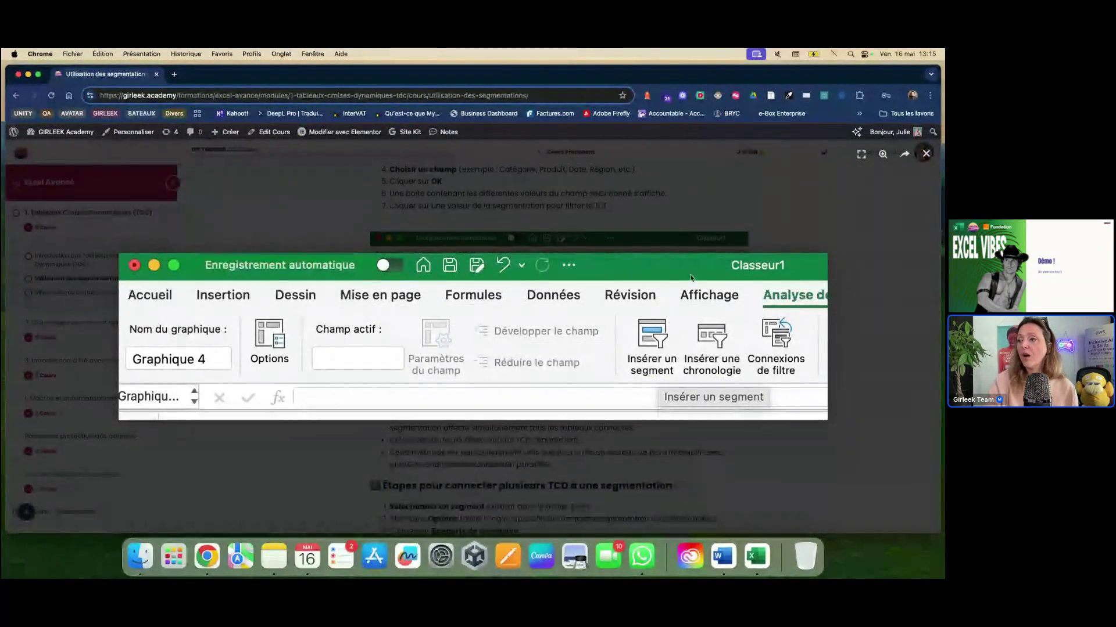
{"action": "left_click", "coordinate": [870, 394]}
Step: Read how to connect several pivot tables to one slicer, and open the following lesson on conditional formatting in pivot tables
{"action": "scroll", "coordinate": [466, 428], "scroll_direction": "down", "scroll_amount": 3}
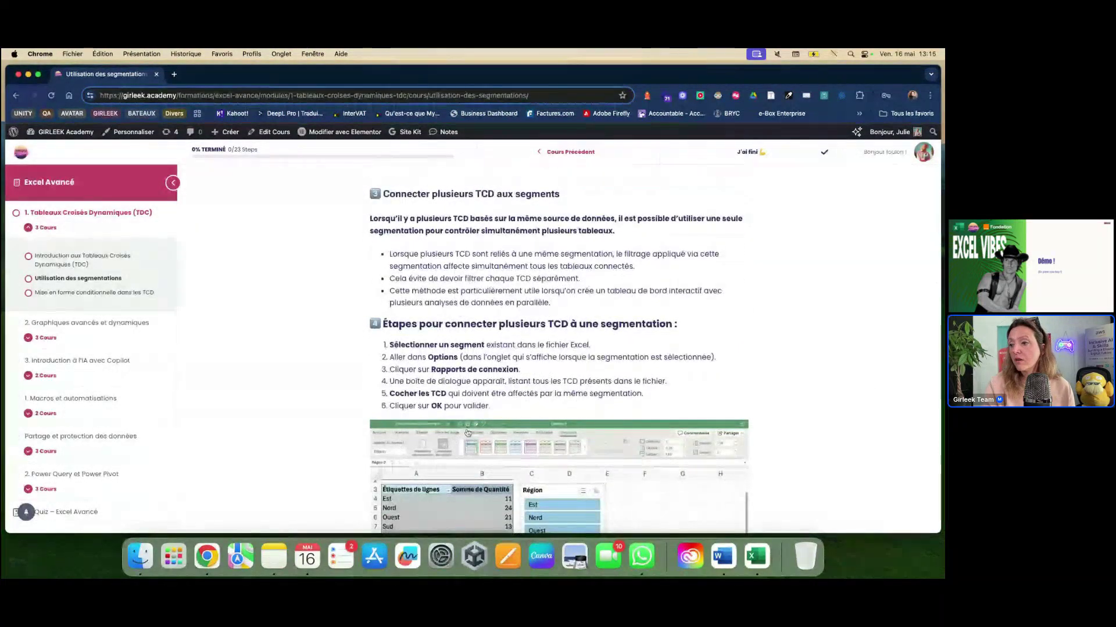
{"action": "scroll", "coordinate": [468, 433], "scroll_direction": "down", "scroll_amount": 2}
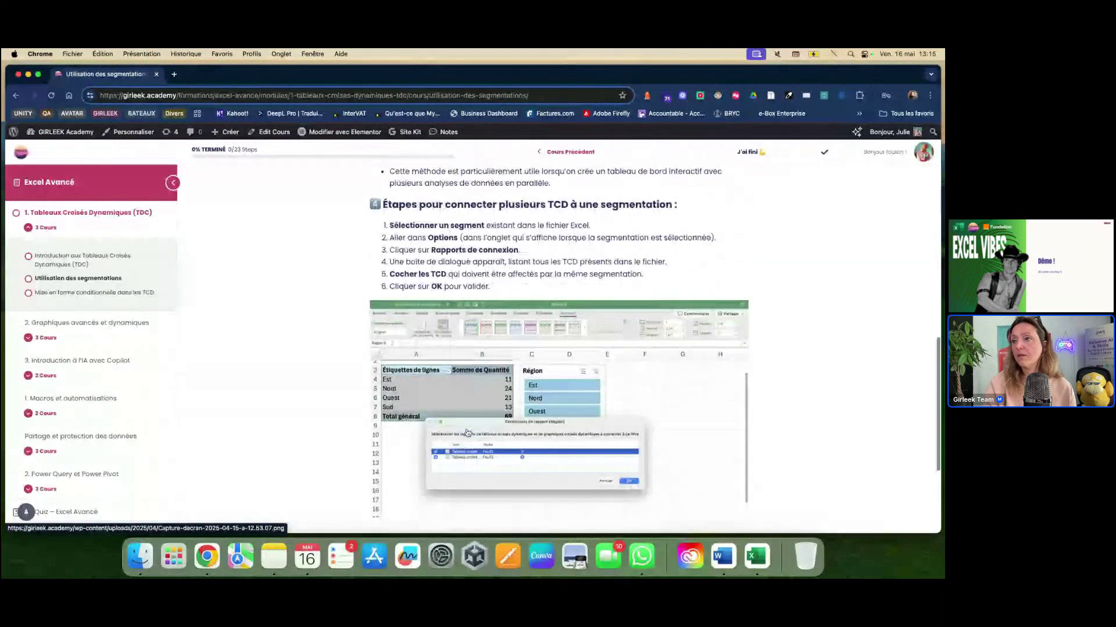
{"action": "scroll", "coordinate": [468, 433], "scroll_direction": "down", "scroll_amount": 3}
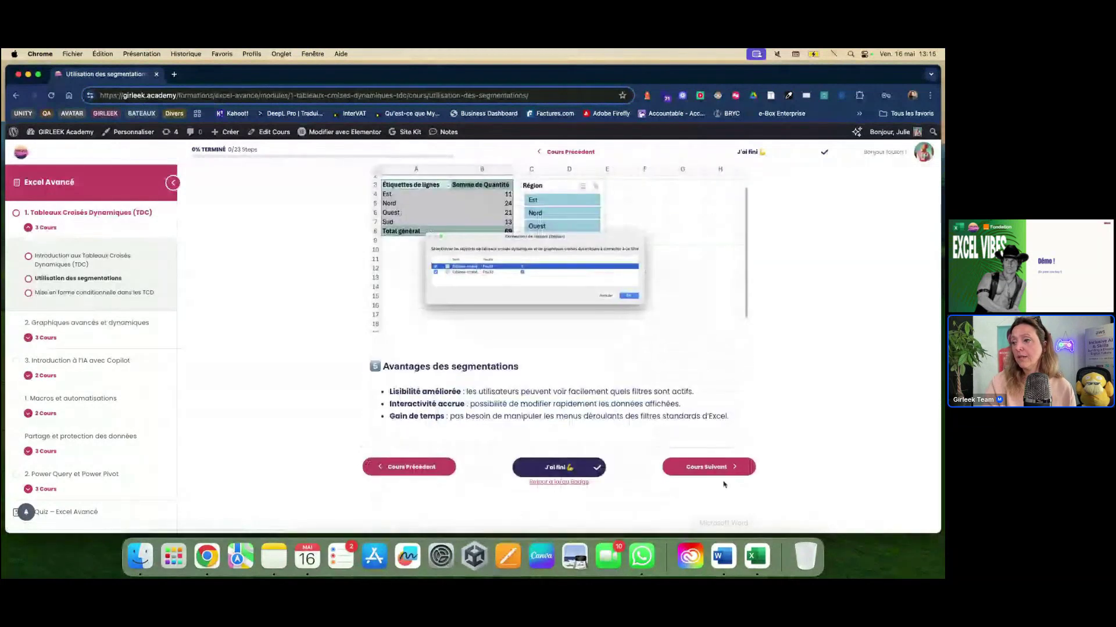
{"action": "left_click", "coordinate": [710, 467]}
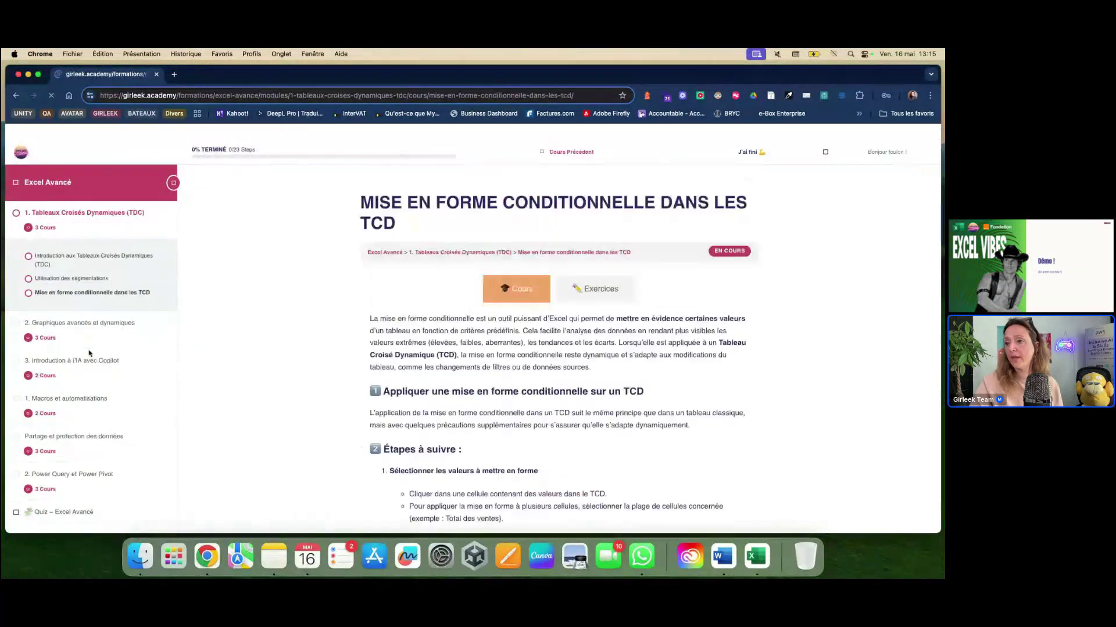
Step: Read the lesson's steps for selecting pivot table values, opening the conditional formatting options and defining the formatting criteria
{"action": "scroll", "coordinate": [431, 344], "scroll_direction": "down", "scroll_amount": 3}
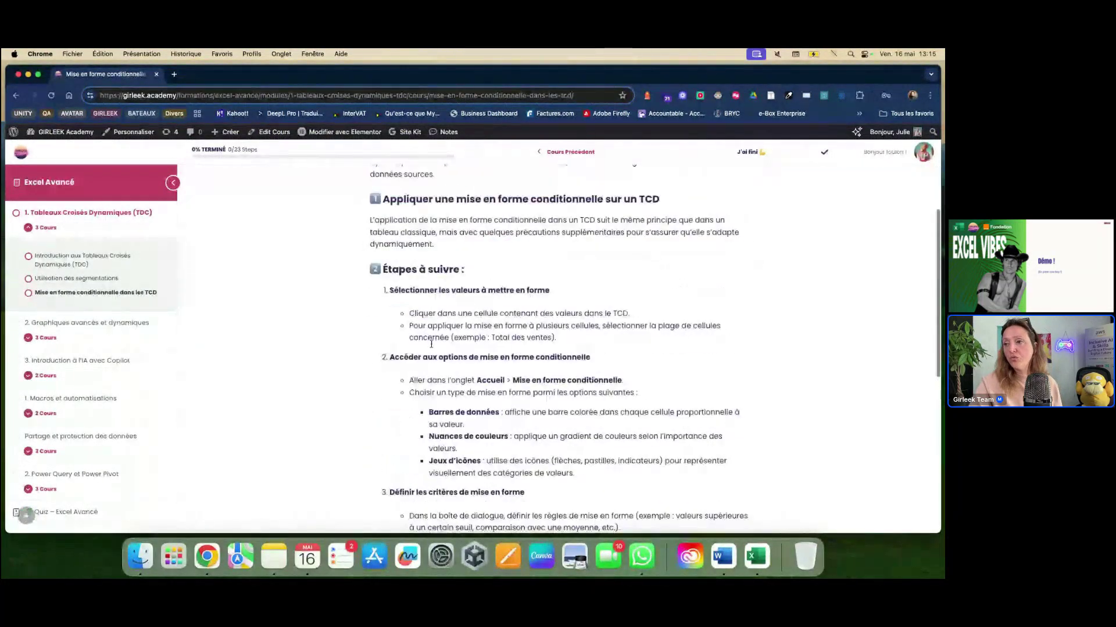
{"action": "scroll", "coordinate": [431, 324], "scroll_direction": "down", "scroll_amount": 2}
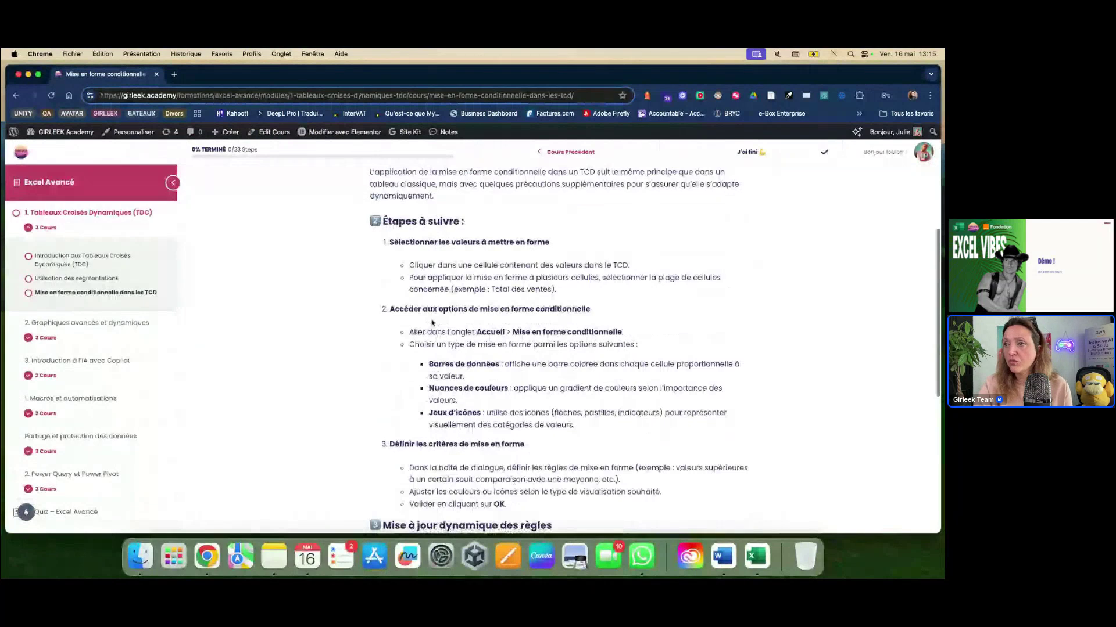
{"action": "left_click_drag", "start_coordinate": [409, 265], "coordinate": [674, 271]}
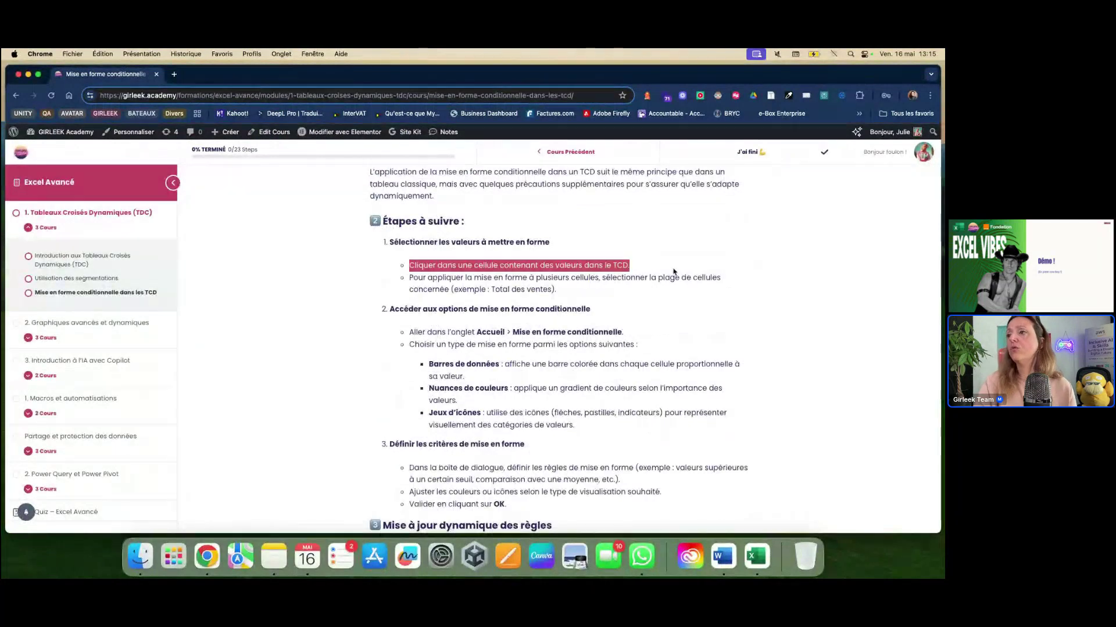
{"action": "left_click", "coordinate": [440, 299]}
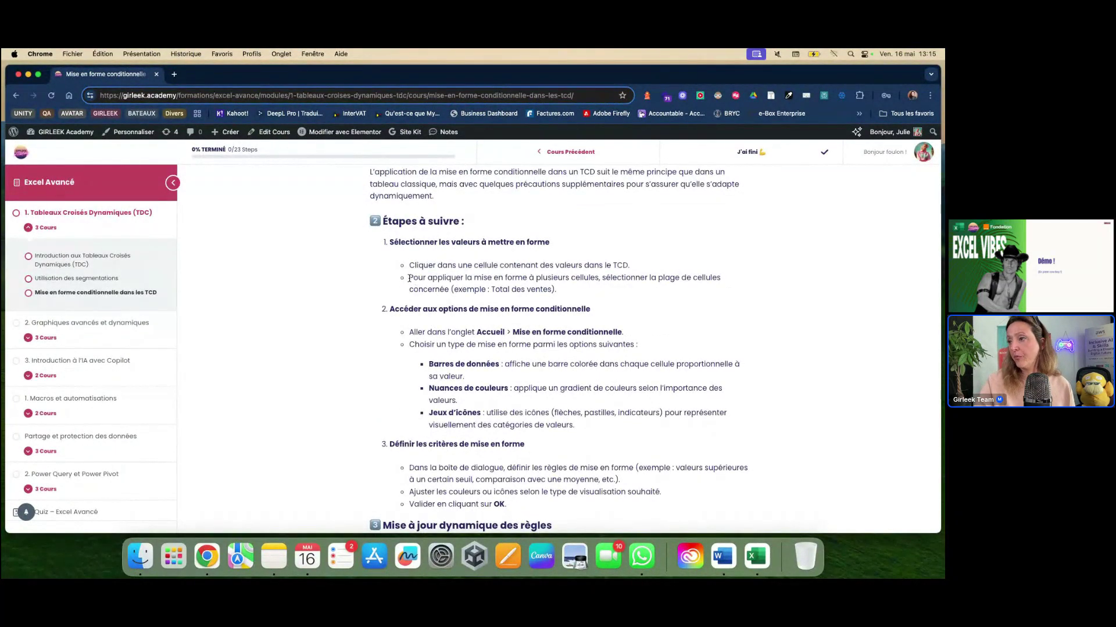
{"action": "left_click_drag", "start_coordinate": [409, 279], "coordinate": [667, 326]}
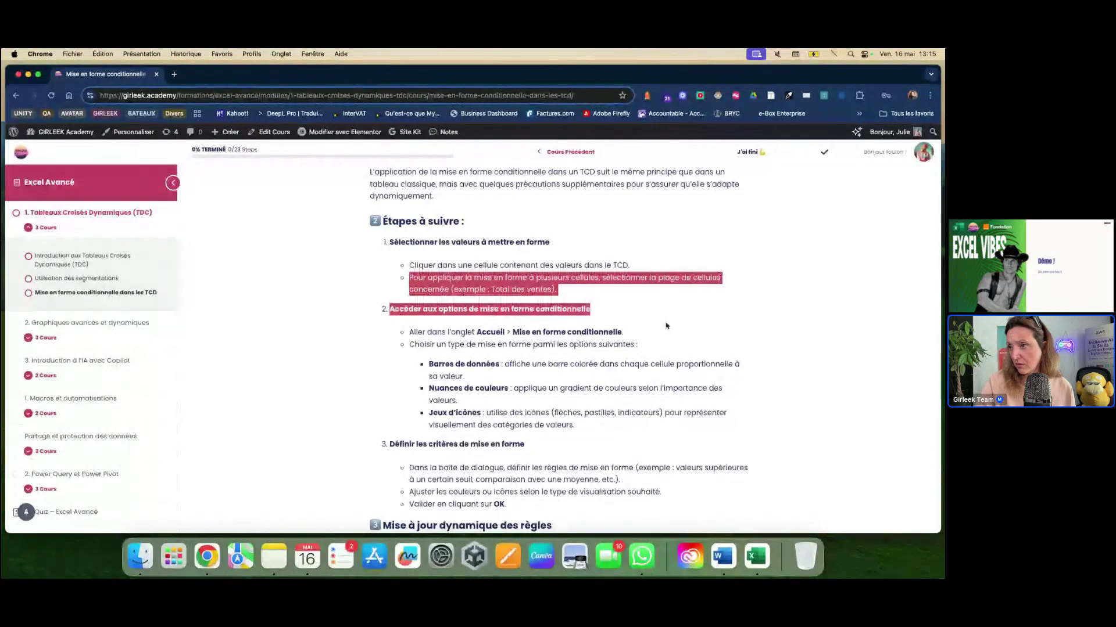
{"action": "scroll", "coordinate": [666, 326], "scroll_direction": "down", "scroll_amount": 2}
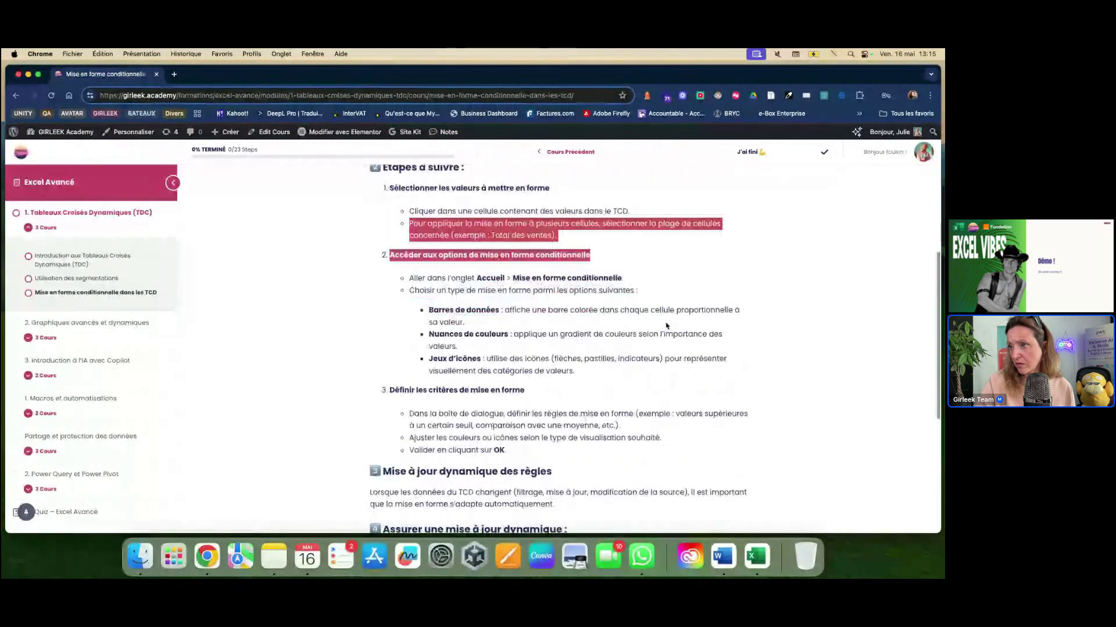
{"action": "left_click", "coordinate": [666, 326]}
{"action": "scroll", "coordinate": [438, 358], "scroll_direction": "down", "scroll_amount": 2}
{"action": "scroll", "coordinate": [438, 358], "scroll_direction": "up", "scroll_amount": 10}
Step: Switch to Excel, move the chart below the pivot table so the total columns are uncovered, and clear the Produit slicer's filter
{"action": "left_click", "coordinate": [757, 556]}
{"action": "left_click", "coordinate": [421, 386]}
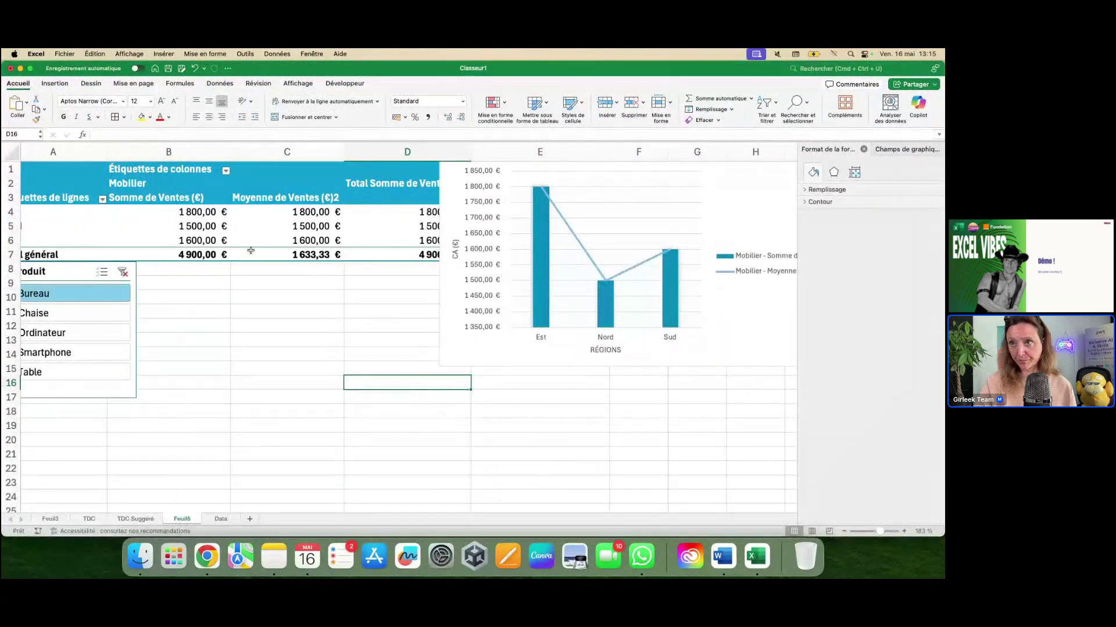
{"action": "scroll", "coordinate": [319, 282], "scroll_direction": "left", "scroll_amount": 2}
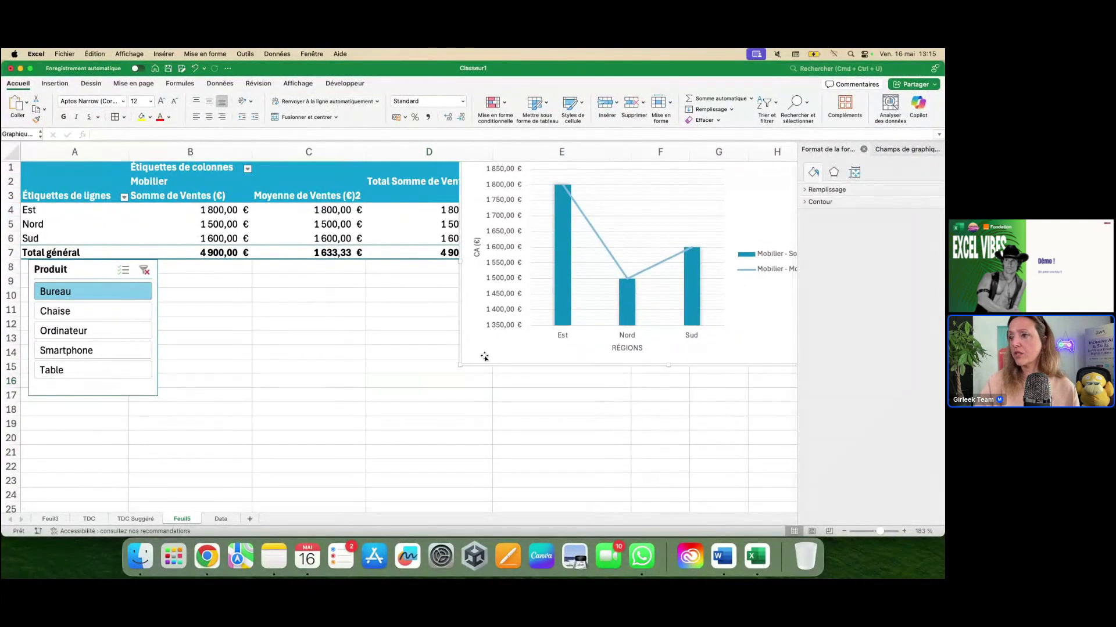
{"action": "scroll", "coordinate": [476, 381], "scroll_direction": "down", "scroll_amount": 10, "text": "ctrl"}
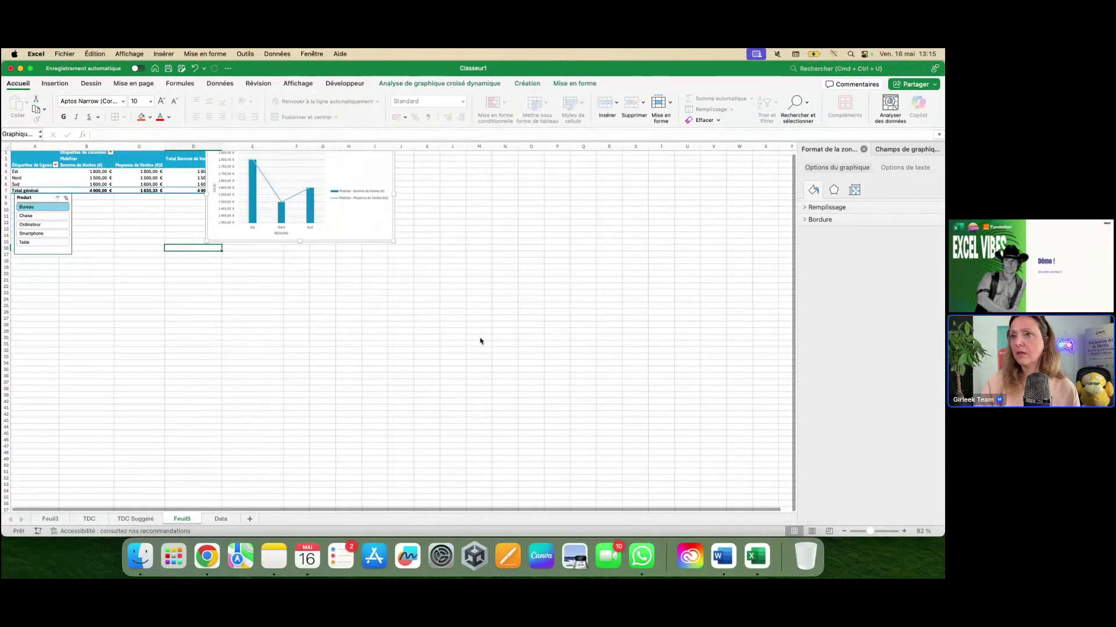
{"action": "scroll", "coordinate": [479, 338], "scroll_direction": "up", "scroll_amount": 4, "text": "ctrl"}
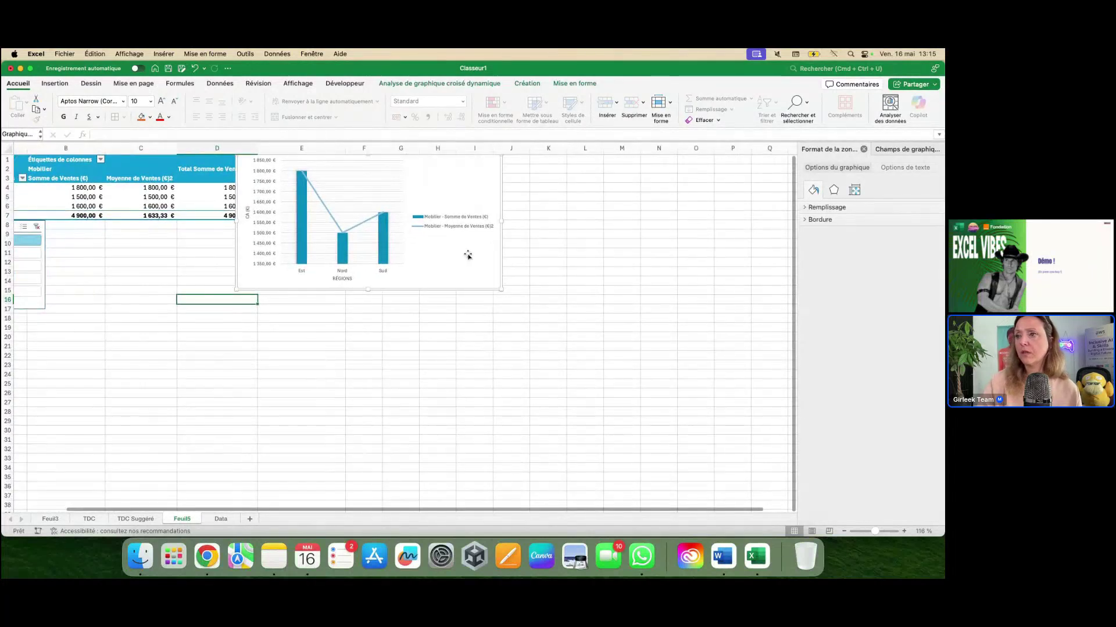
{"action": "left_click_drag", "start_coordinate": [475, 166], "coordinate": [355, 245]}
{"action": "scroll", "coordinate": [560, 274], "scroll_direction": "left", "scroll_amount": 2}
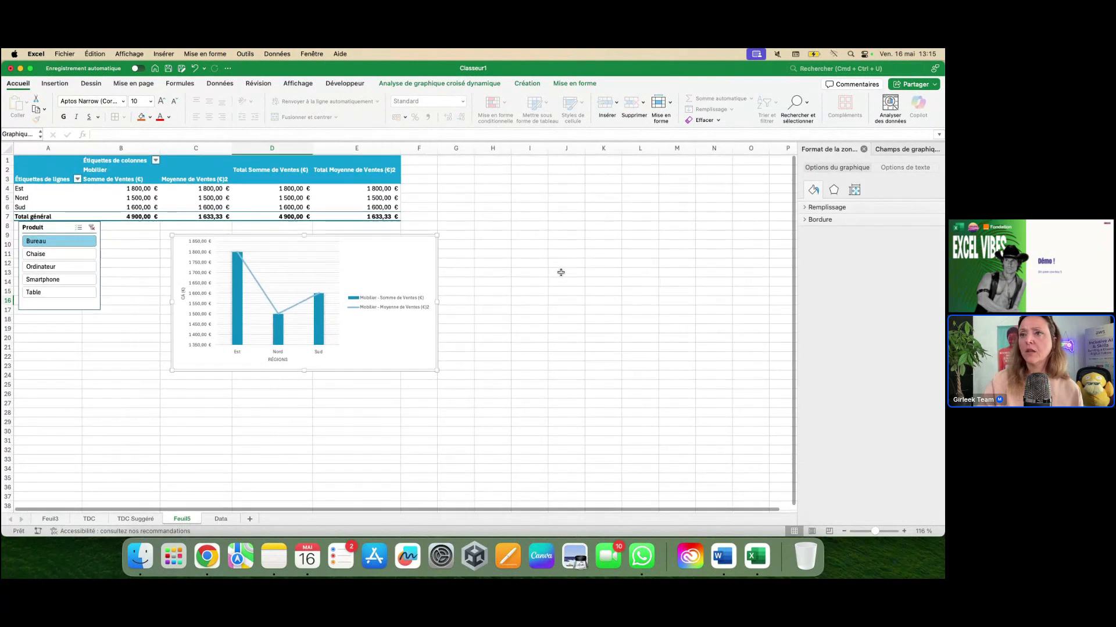
{"action": "left_click", "coordinate": [270, 188]}
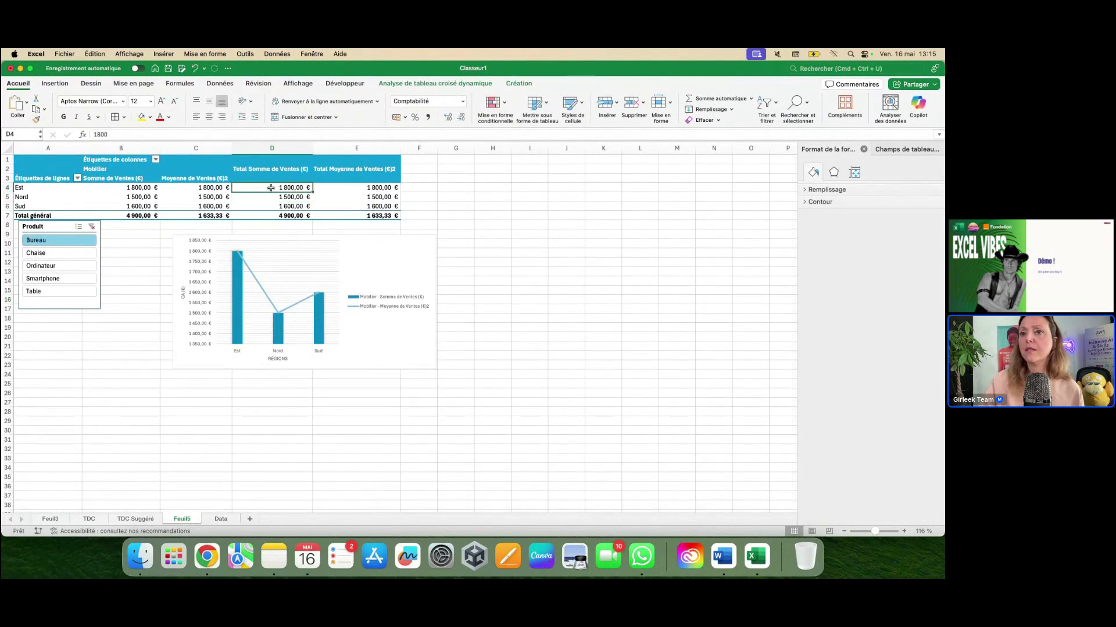
{"action": "left_click", "coordinate": [90, 228]}
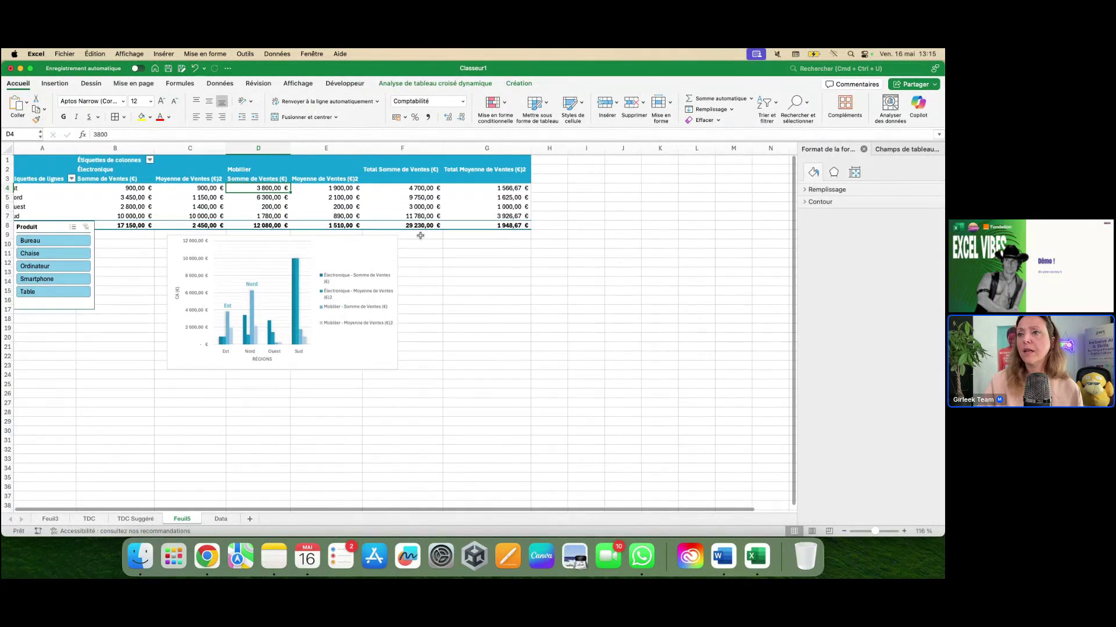
Step: Apply blue gradient data bars to the regional values F4:F7 under Total Somme de Ventes (€)
{"action": "left_click_drag", "start_coordinate": [439, 188], "coordinate": [438, 216]}
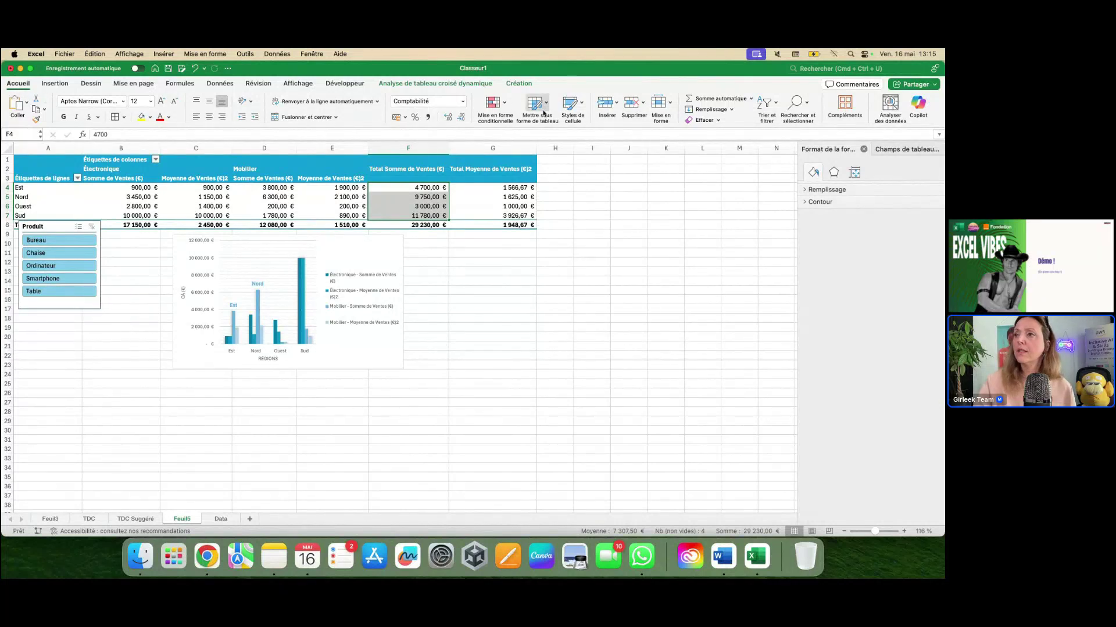
{"action": "left_click", "coordinate": [495, 105]}
{"action": "mouse_move", "coordinate": [545, 121]}
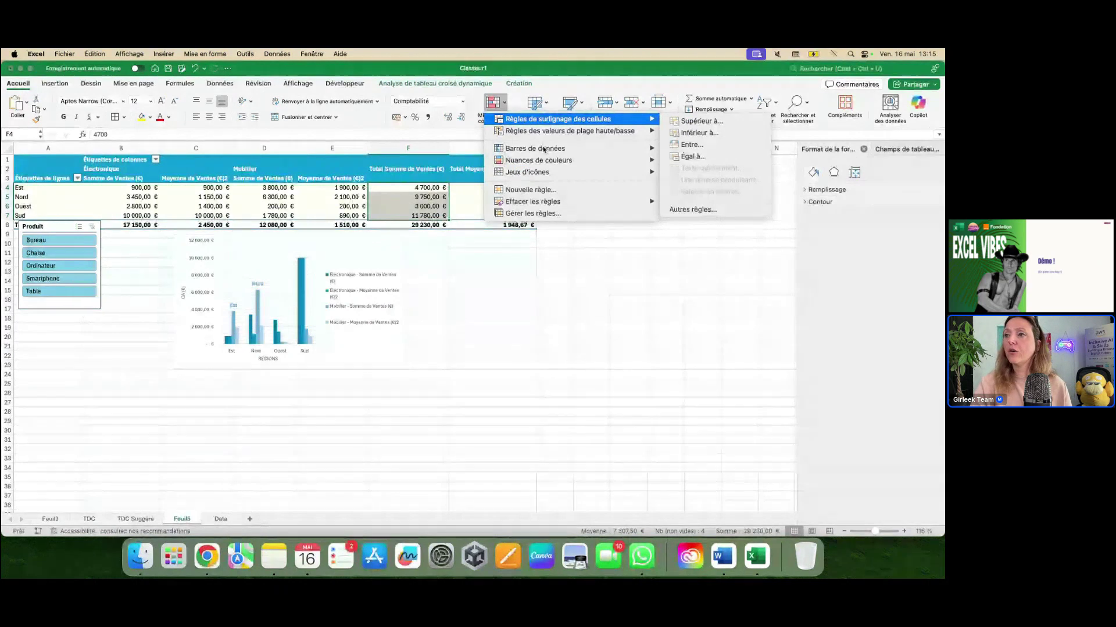
{"action": "mouse_move", "coordinate": [544, 150]}
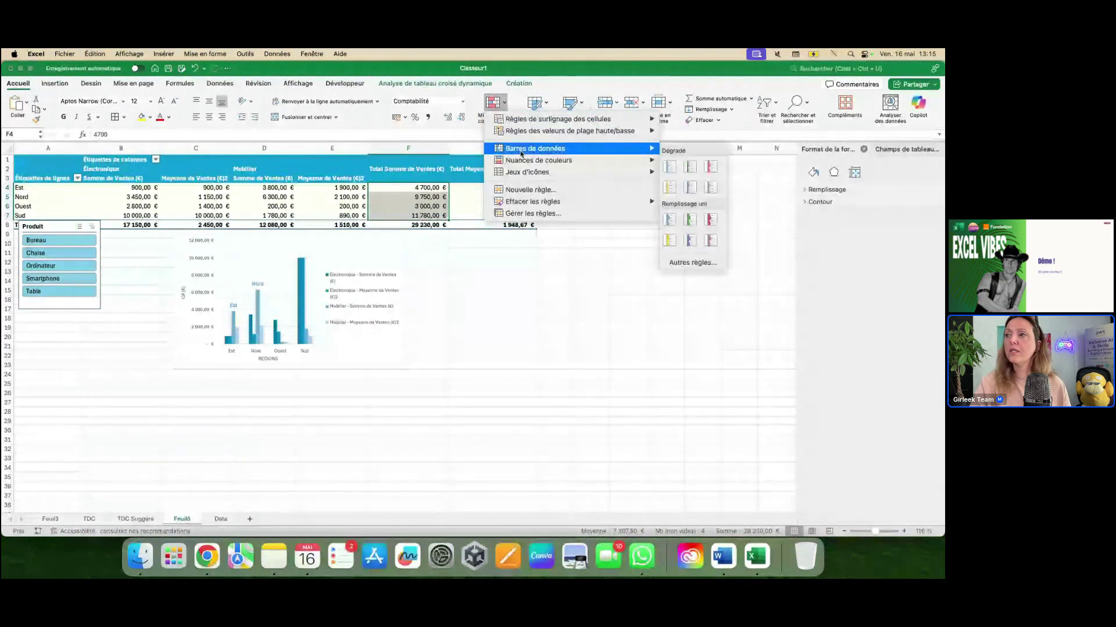
{"action": "left_click", "coordinate": [673, 170]}
{"action": "left_click", "coordinate": [517, 281]}
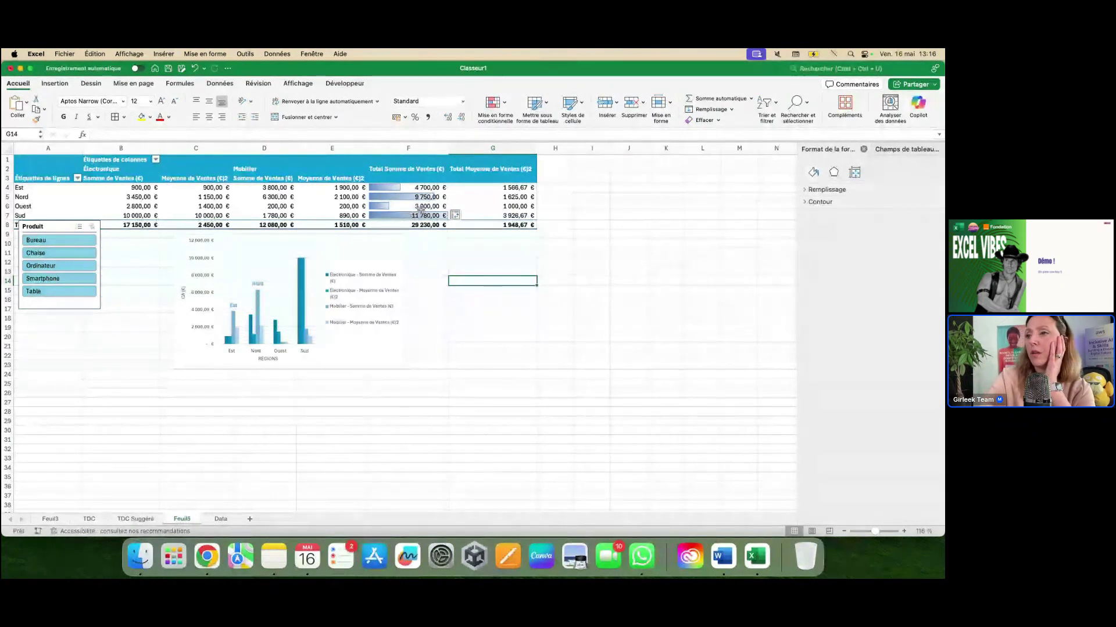
Step: Apply the green-yellow-red color scale to the Total Somme de Ventes (€) values in F4:F7
{"action": "left_click_drag", "start_coordinate": [421, 188], "coordinate": [421, 216]}
{"action": "left_click", "coordinate": [493, 105]}
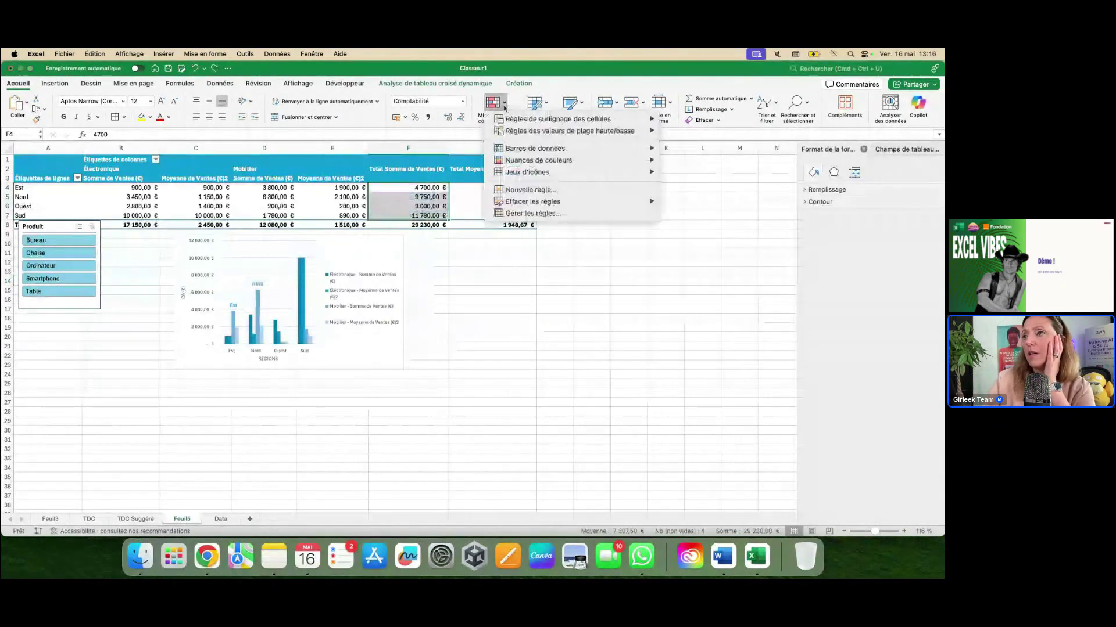
{"action": "mouse_move", "coordinate": [528, 161]}
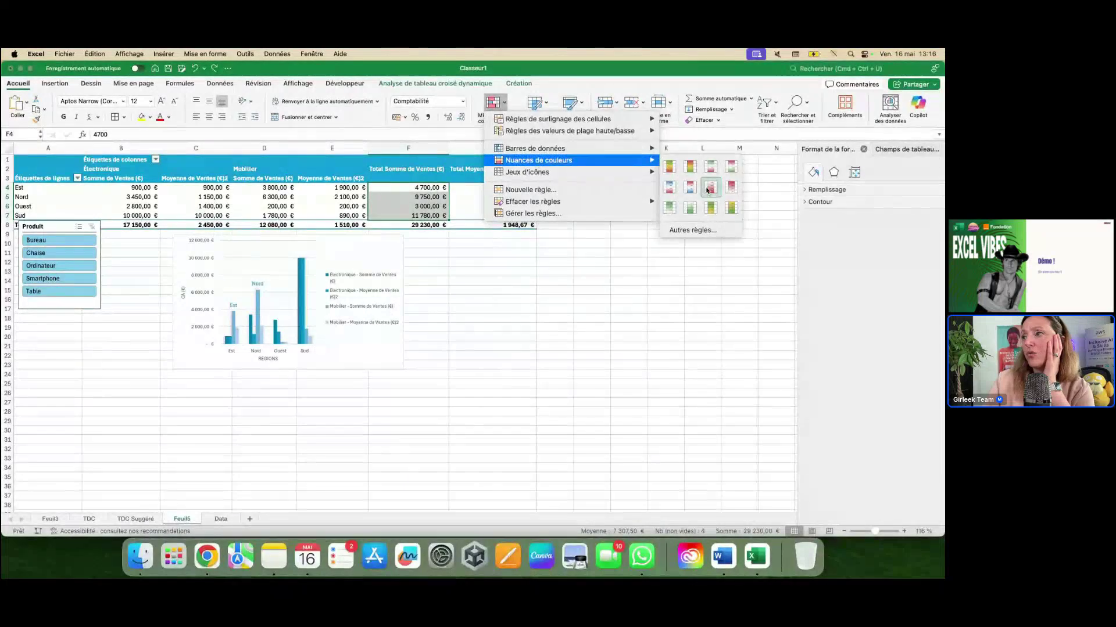
{"action": "left_click", "coordinate": [673, 172]}
{"action": "left_click", "coordinate": [591, 225]}
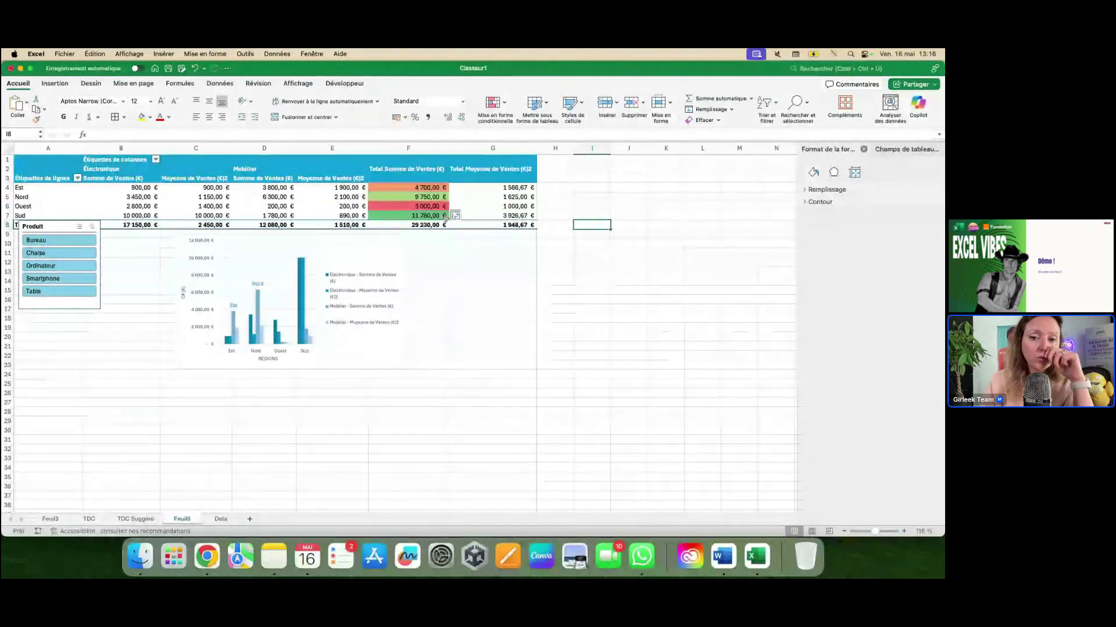
{"action": "left_click", "coordinate": [427, 206]}
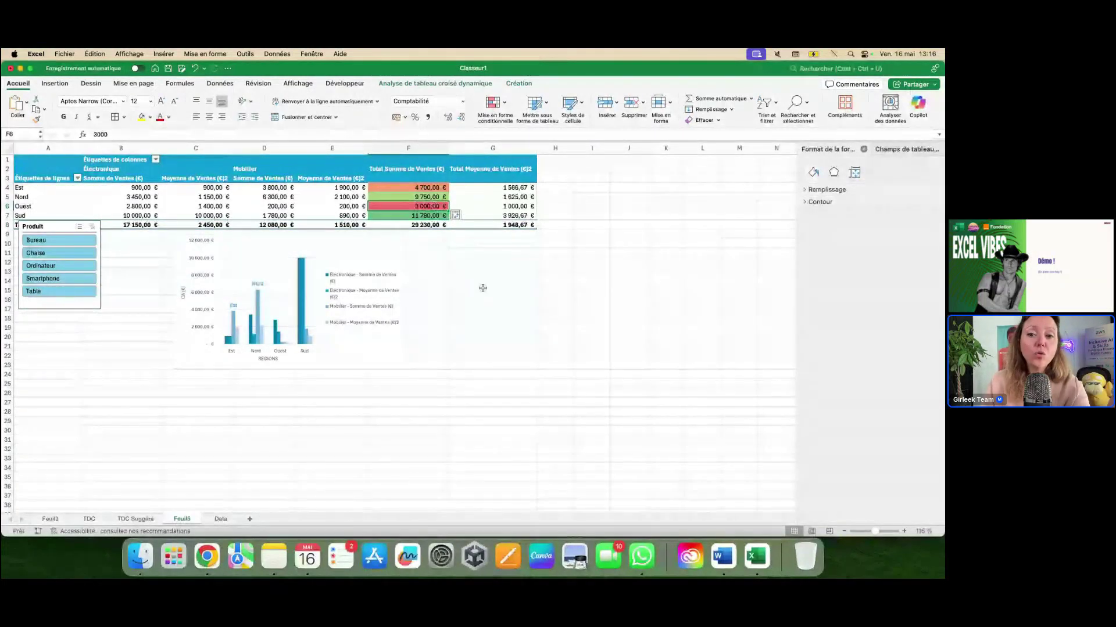
Step: Apply the three-flags icon set to the Total Somme de Ventes (€) values in F4:F7 and check the flagged cells
{"action": "left_click_drag", "start_coordinate": [407, 188], "coordinate": [407, 215]}
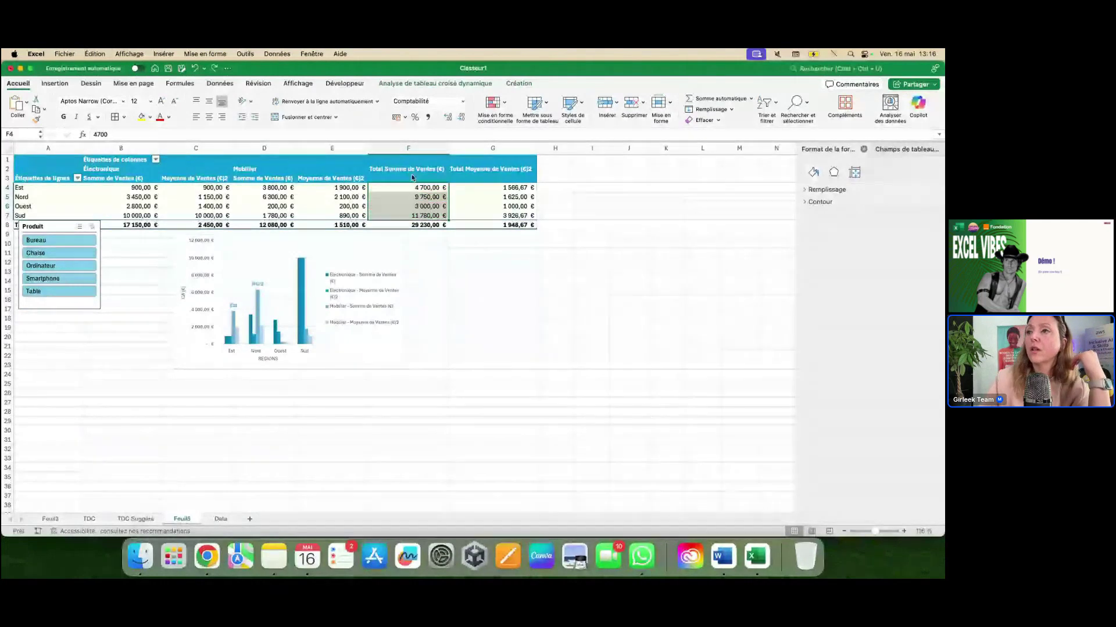
{"action": "left_click", "coordinate": [503, 115]}
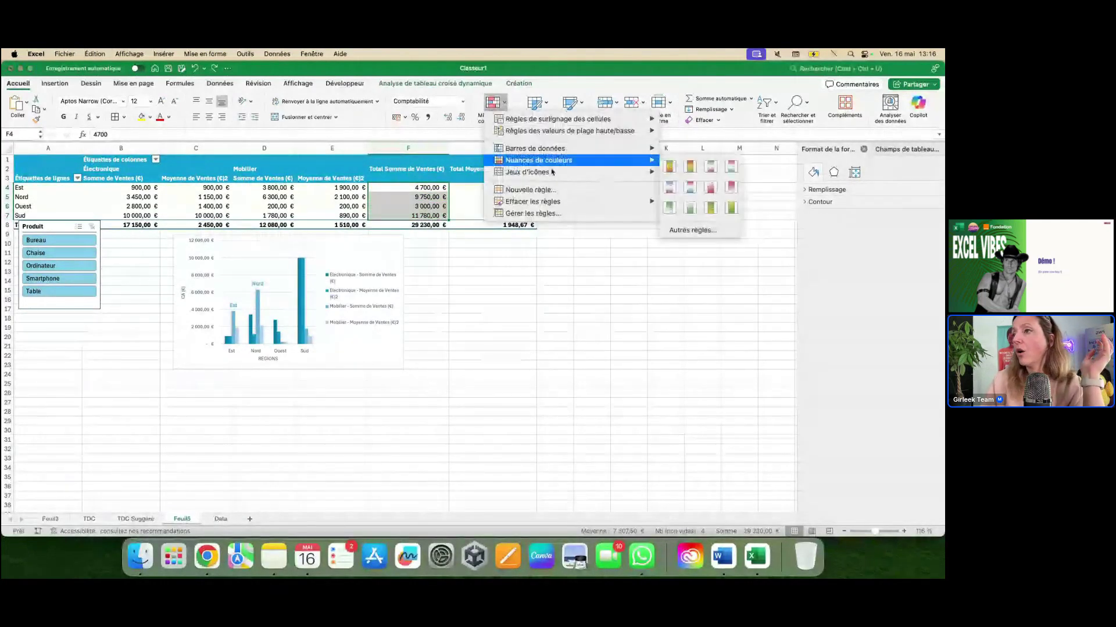
{"action": "mouse_move", "coordinate": [553, 175]}
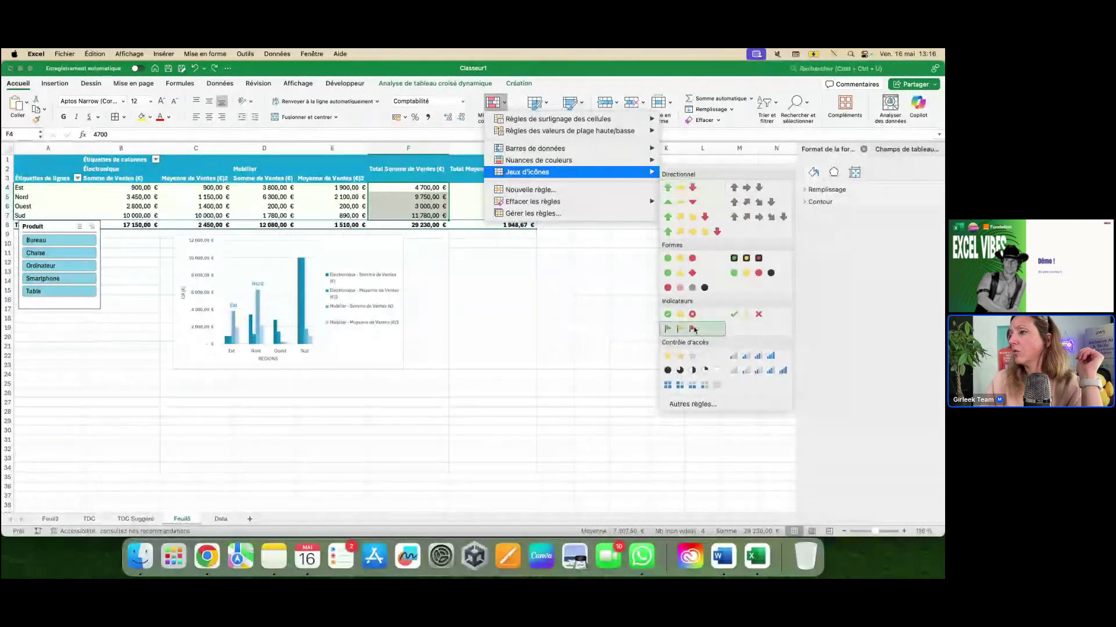
{"action": "left_click", "coordinate": [693, 329]}
{"action": "left_click", "coordinate": [522, 300]}
{"action": "left_click", "coordinate": [555, 328]}
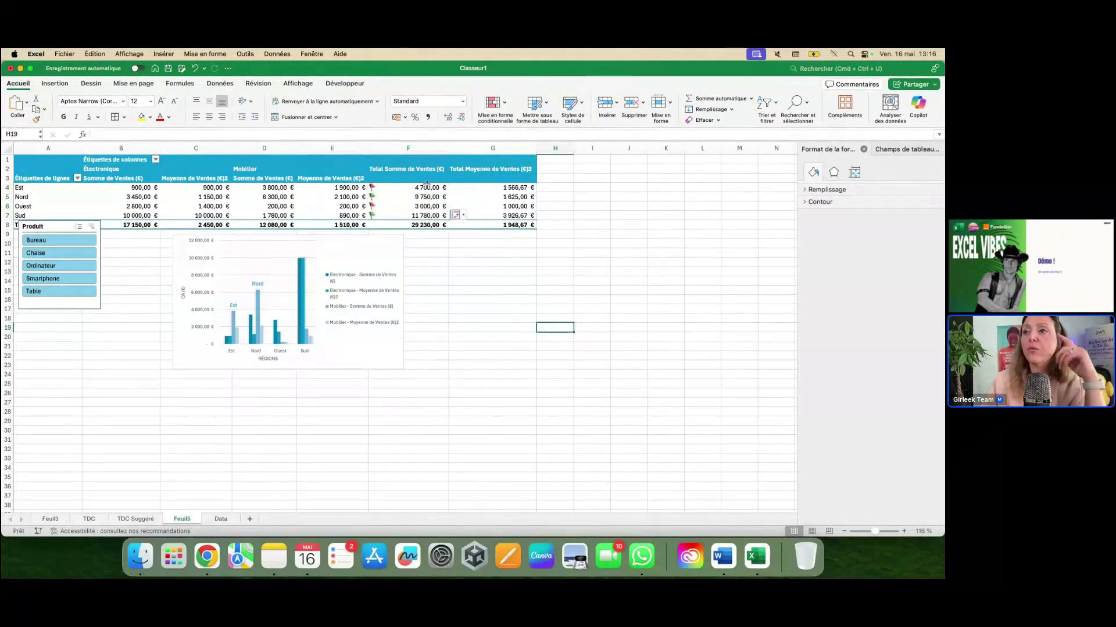
{"action": "left_click", "coordinate": [415, 190]}
{"action": "left_click", "coordinate": [414, 208]}
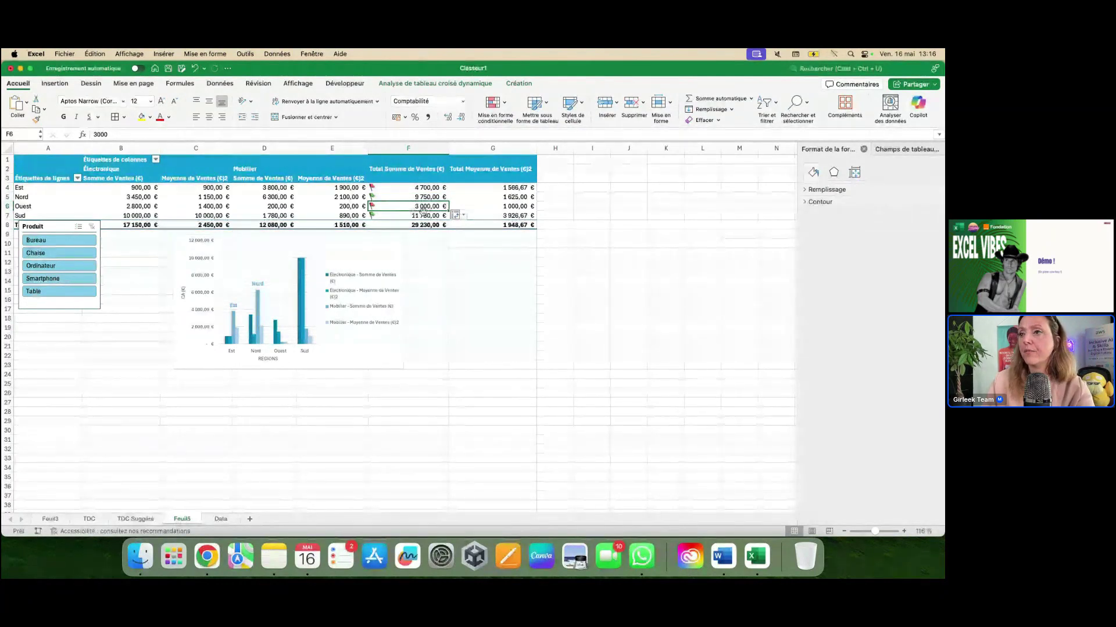
Step: Clear the conditional formatting rules from the entire sheet, removing the flag icons from F4:F7
{"action": "scroll", "coordinate": [477, 258], "scroll_direction": "up", "scroll_amount": 5}
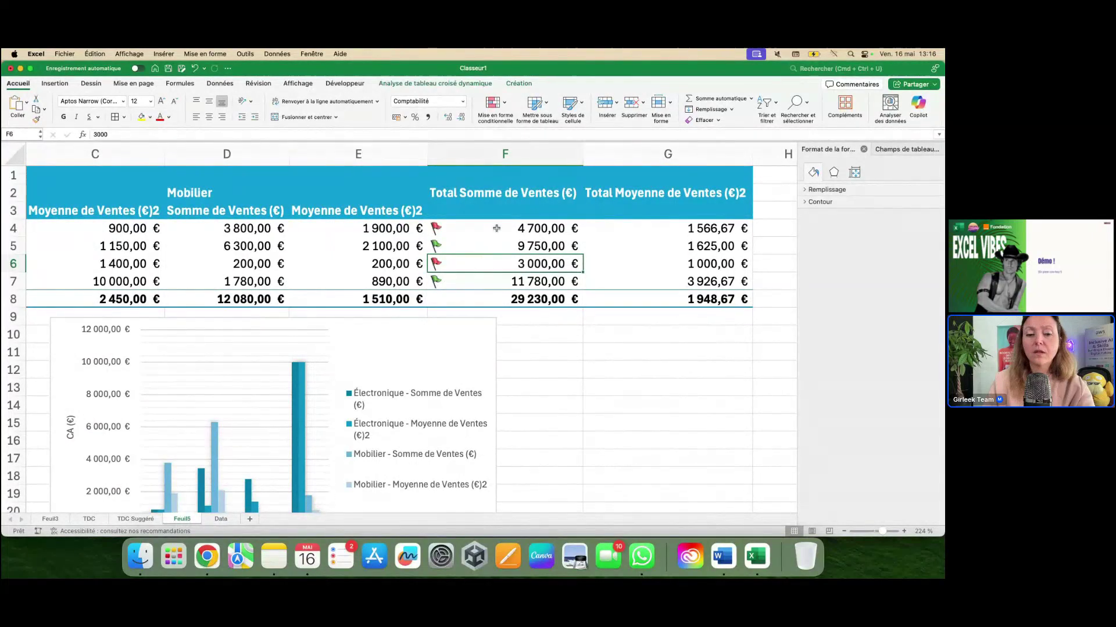
{"action": "scroll", "coordinate": [497, 229], "scroll_direction": "down", "scroll_amount": 5}
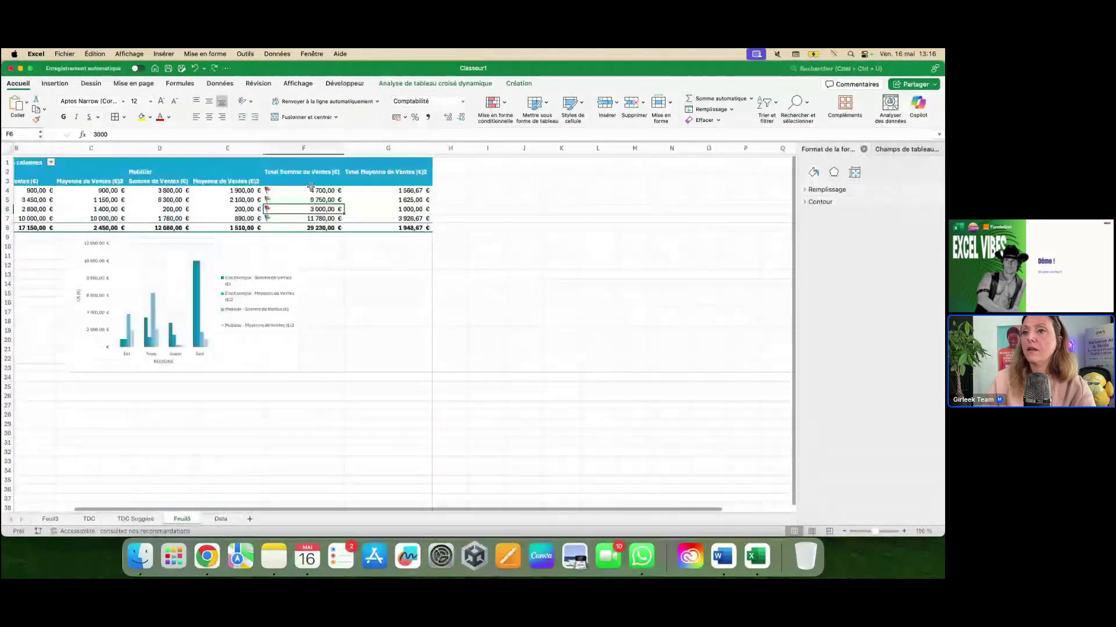
{"action": "scroll", "coordinate": [311, 187], "scroll_direction": "up", "scroll_amount": 8}
{"action": "left_click_drag", "start_coordinate": [412, 256], "coordinate": [483, 334]}
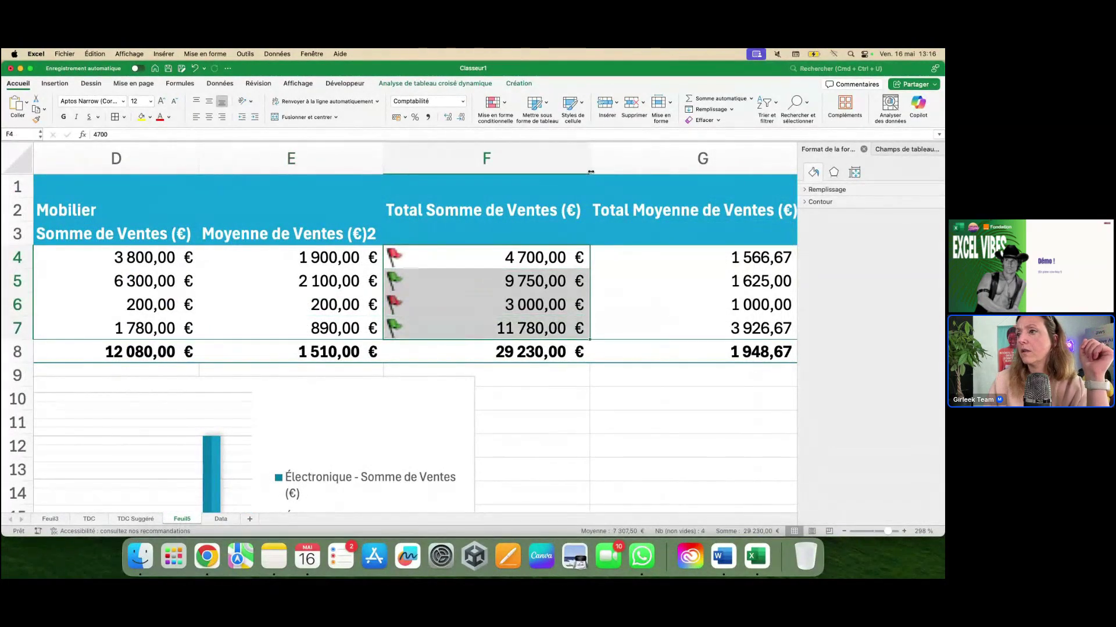
{"action": "left_click", "coordinate": [503, 103]}
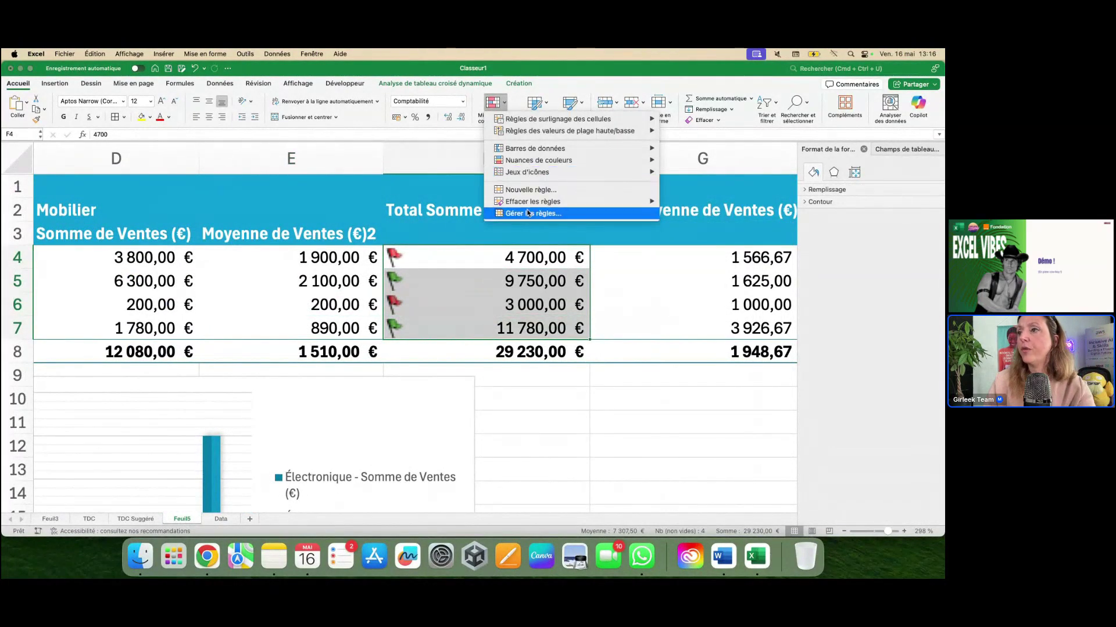
{"action": "mouse_move", "coordinate": [529, 205]}
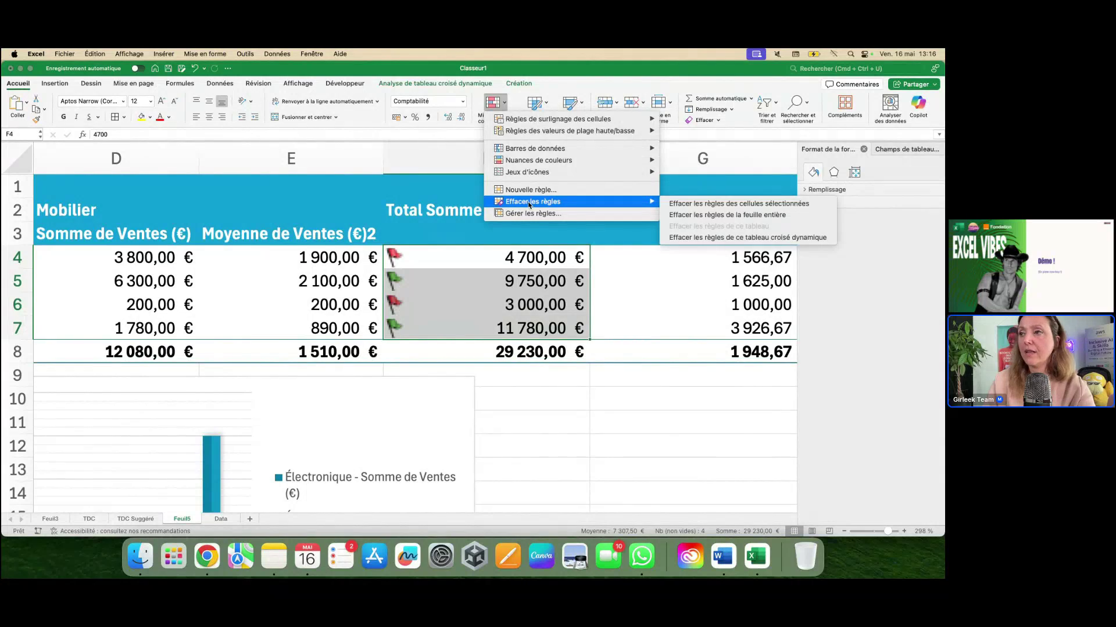
{"action": "left_click", "coordinate": [728, 215]}
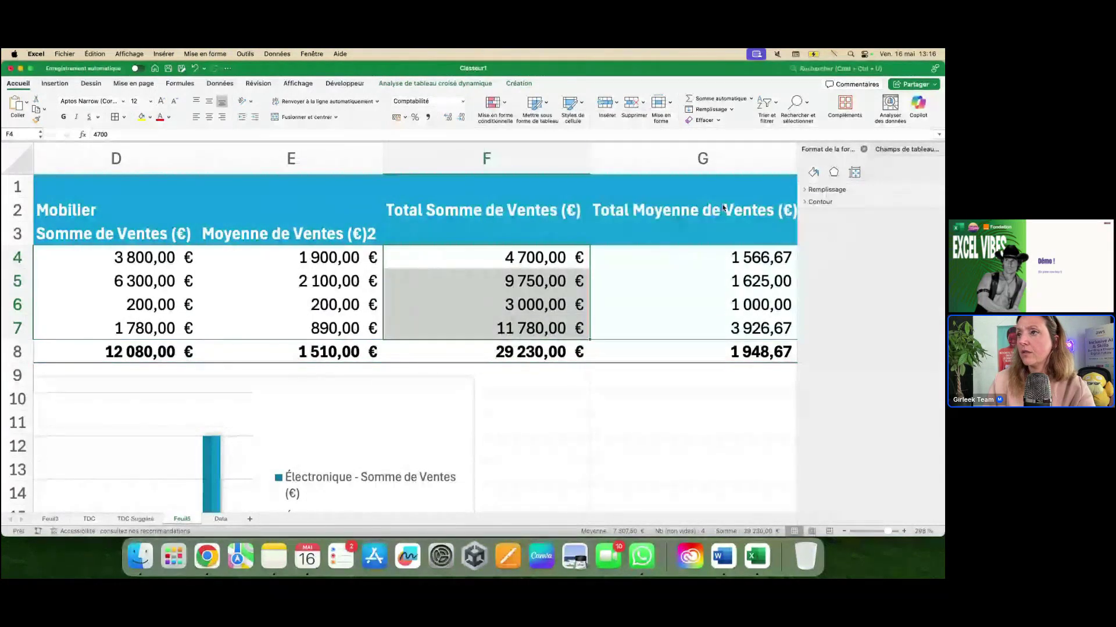
Step: Apply green gradient data bars and the uncircled check mark, exclamation mark and cross icon set to F4:F7
{"action": "left_click", "coordinate": [504, 103]}
{"action": "mouse_move", "coordinate": [512, 152]}
{"action": "left_click", "coordinate": [691, 167]}
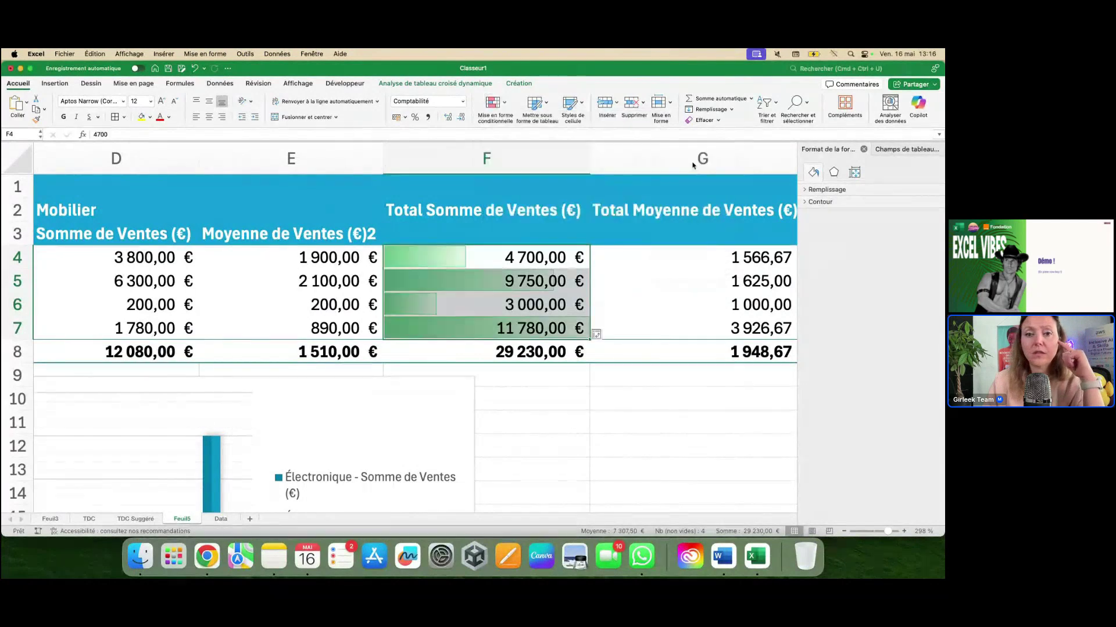
{"action": "left_click", "coordinate": [506, 103]}
{"action": "mouse_move", "coordinate": [520, 162]}
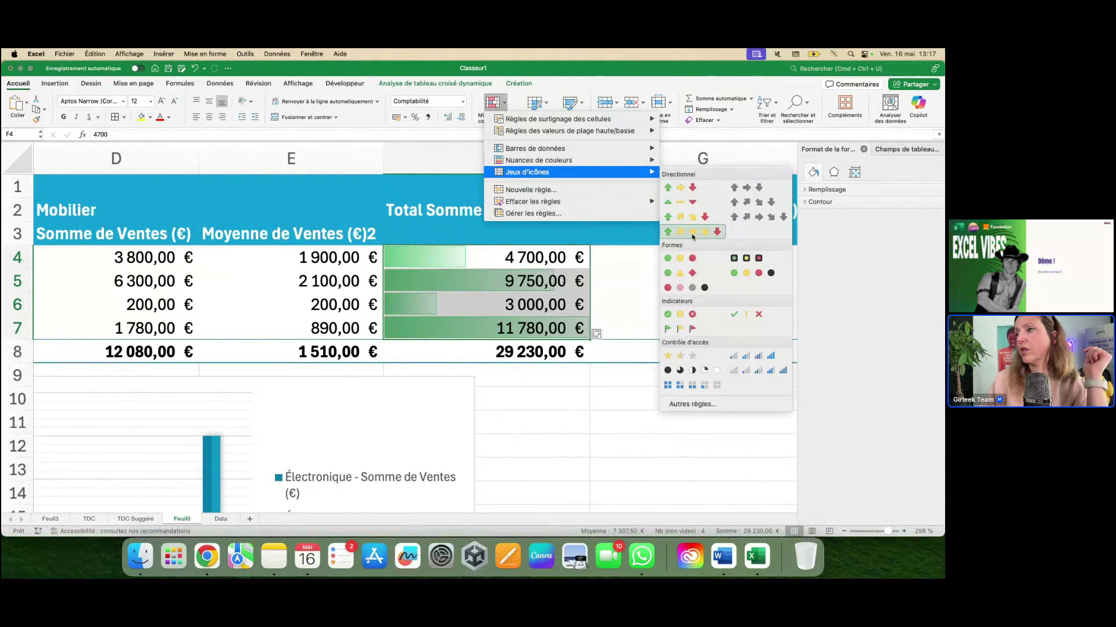
{"action": "left_click", "coordinate": [745, 314]}
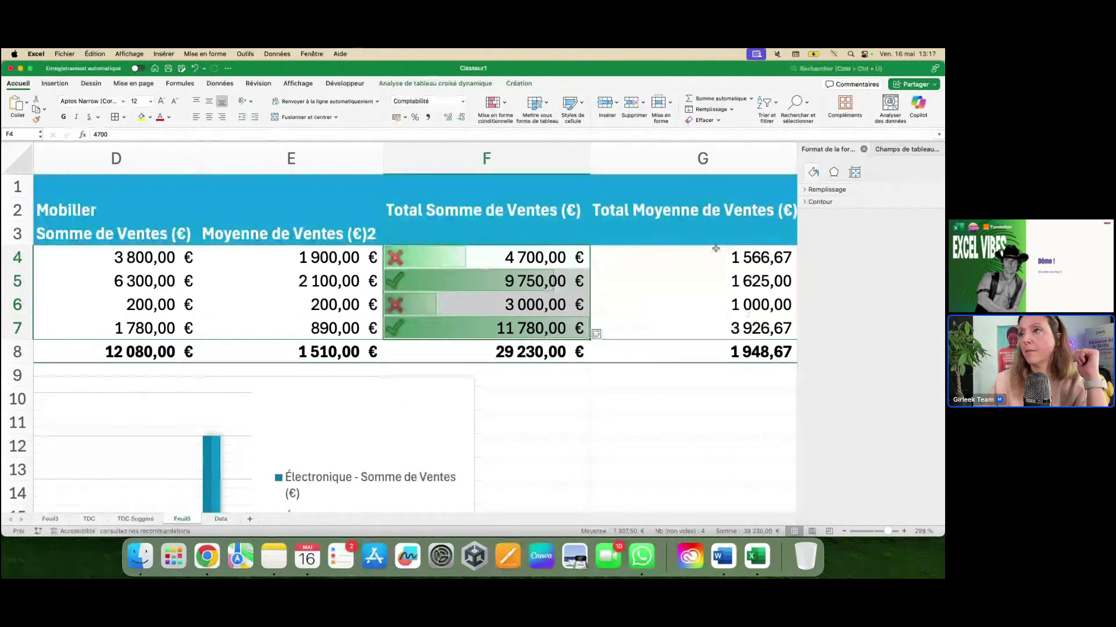
Step: Review the icon set and data bar rules applied to F4:F7 in the conditional formatting rules manager
{"action": "left_click", "coordinate": [492, 102]}
{"action": "mouse_move", "coordinate": [550, 209]}
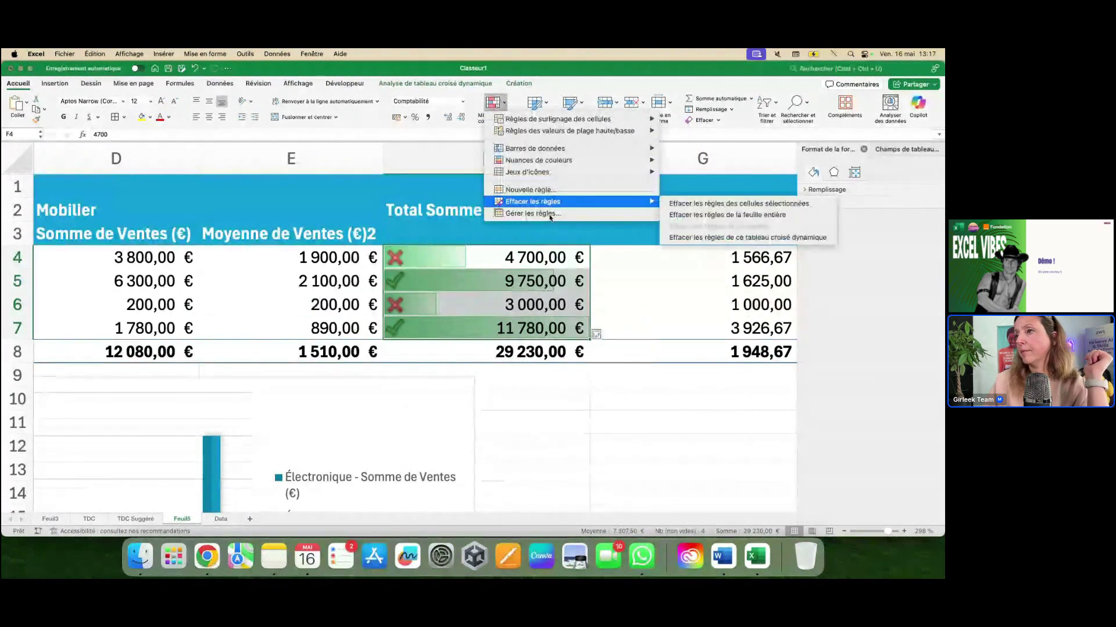
{"action": "left_click", "coordinate": [547, 213]}
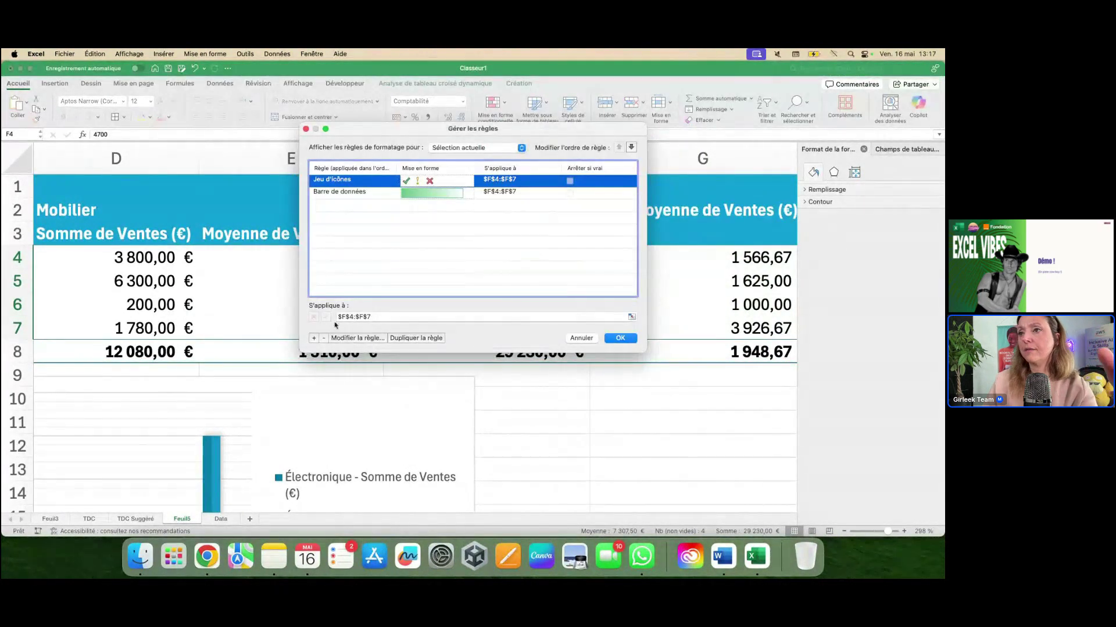
{"action": "left_click", "coordinate": [404, 295]}
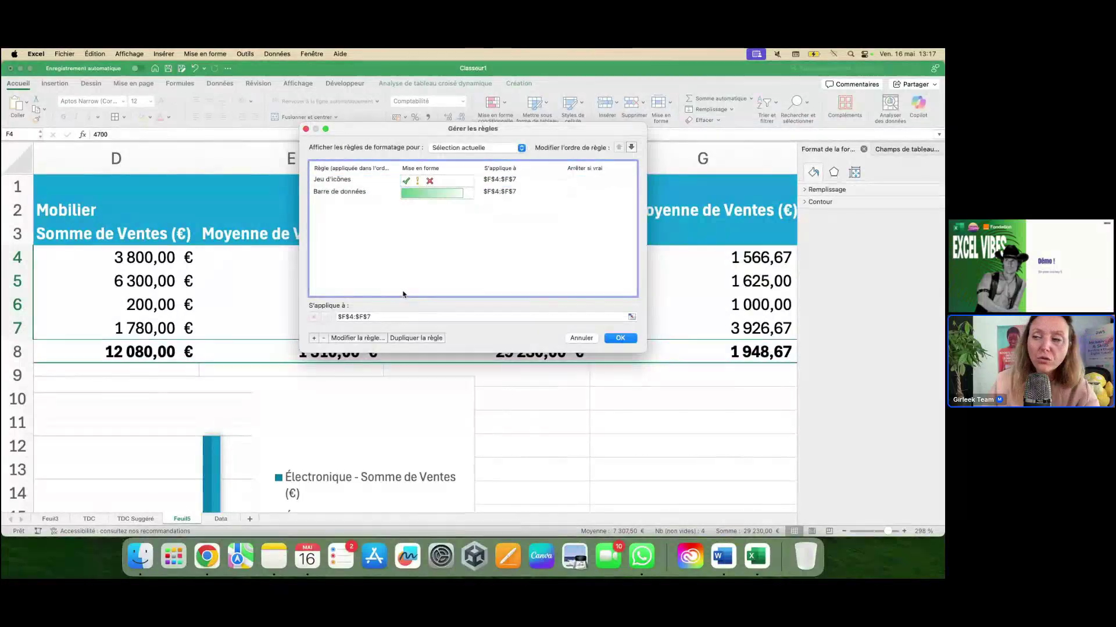
{"action": "left_click", "coordinate": [580, 340]}
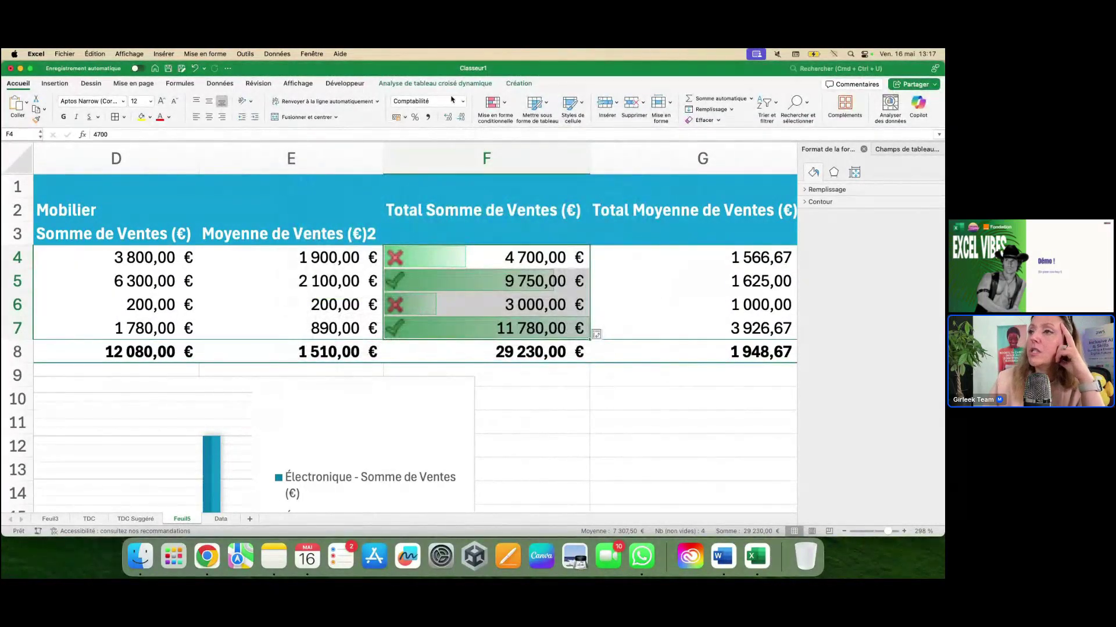
Step: Clear the conditional formatting rules from the selected cells F4:F7
{"action": "left_click", "coordinate": [506, 105]}
{"action": "mouse_move", "coordinate": [530, 202]}
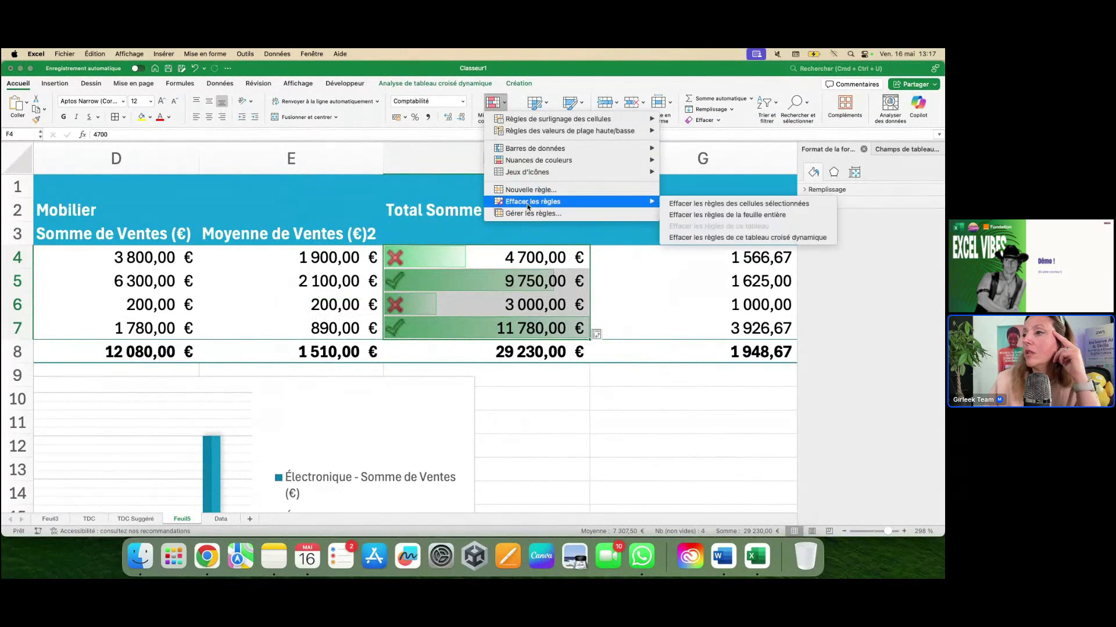
{"action": "left_click", "coordinate": [687, 204]}
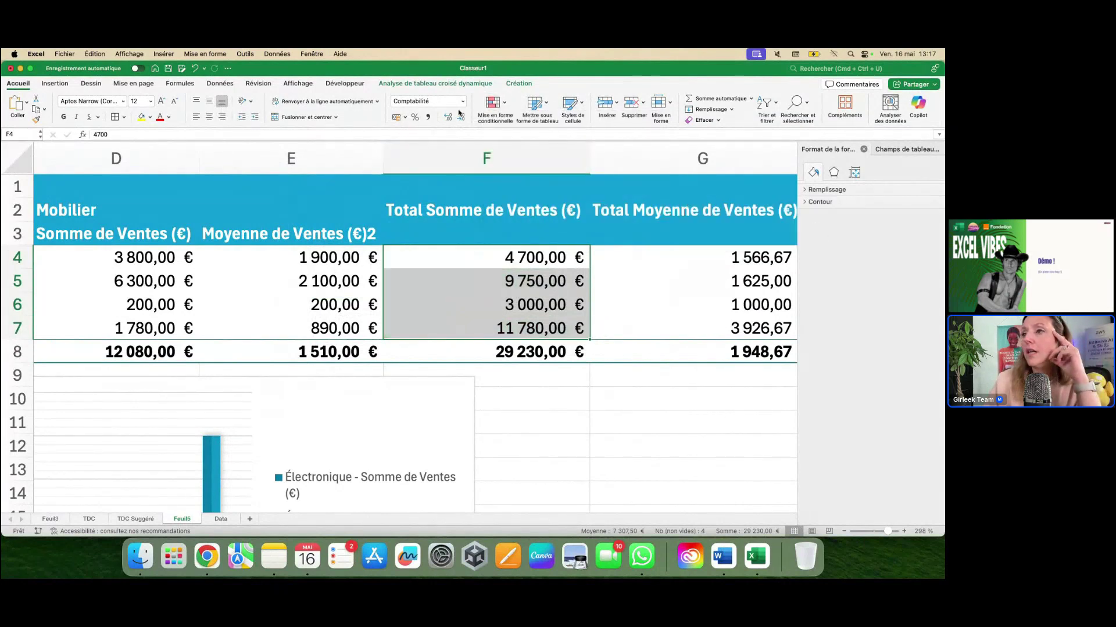
Step: Add a highlight rule to F4:F7 that formats values greater than 10000 with green fill
{"action": "left_click", "coordinate": [507, 107]}
{"action": "mouse_move", "coordinate": [525, 121]}
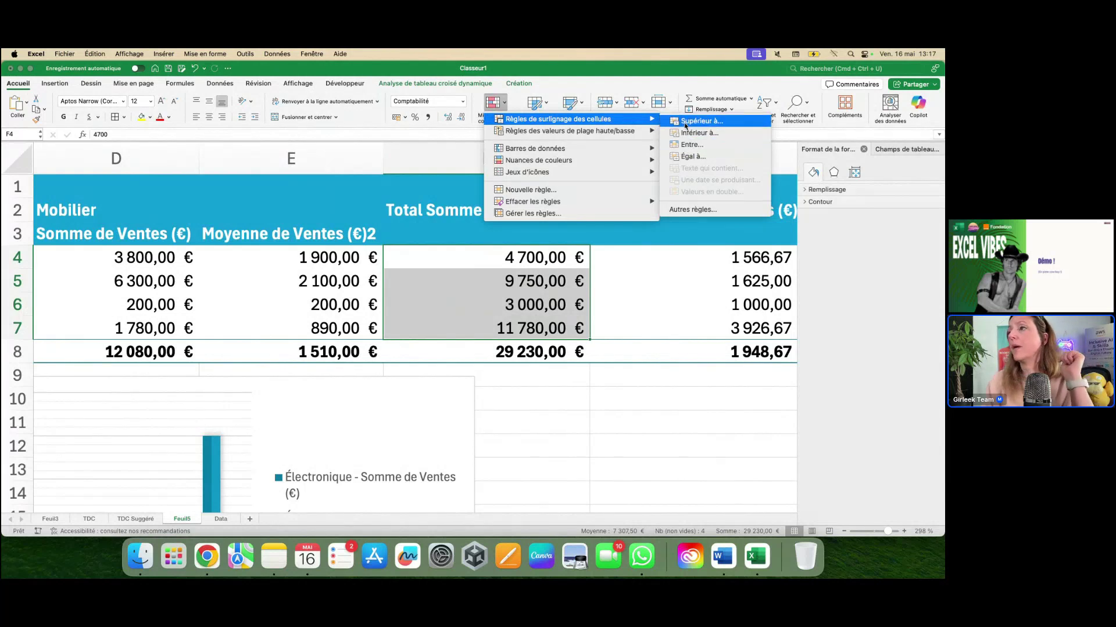
{"action": "left_click", "coordinate": [686, 122]}
{"action": "type", "text": "10000"}
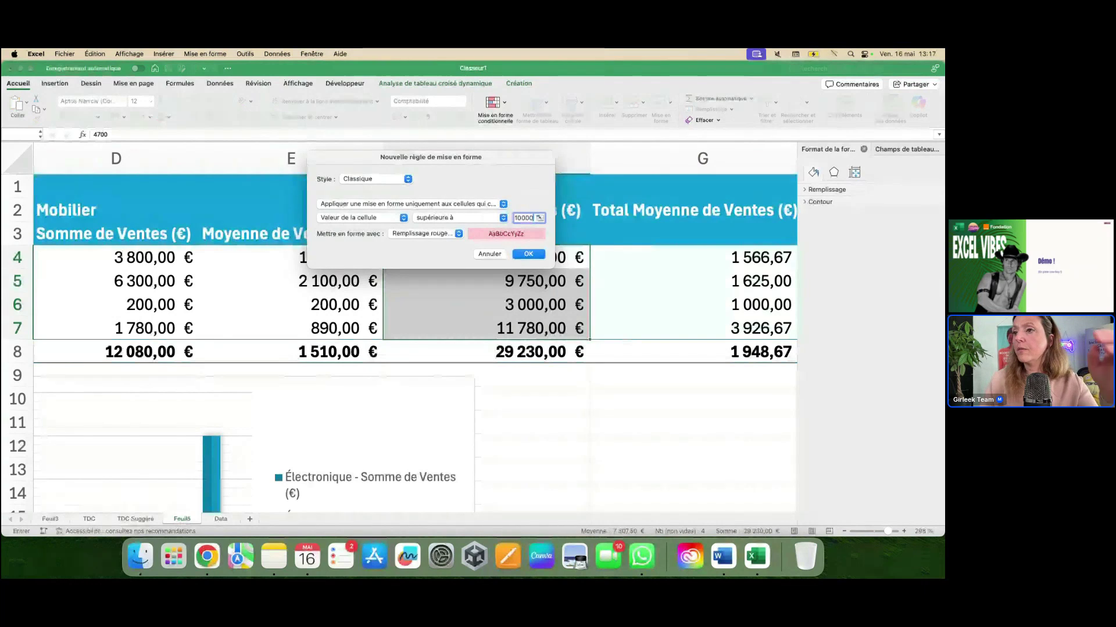
{"action": "left_click", "coordinate": [429, 233]}
{"action": "left_click", "coordinate": [526, 251]}
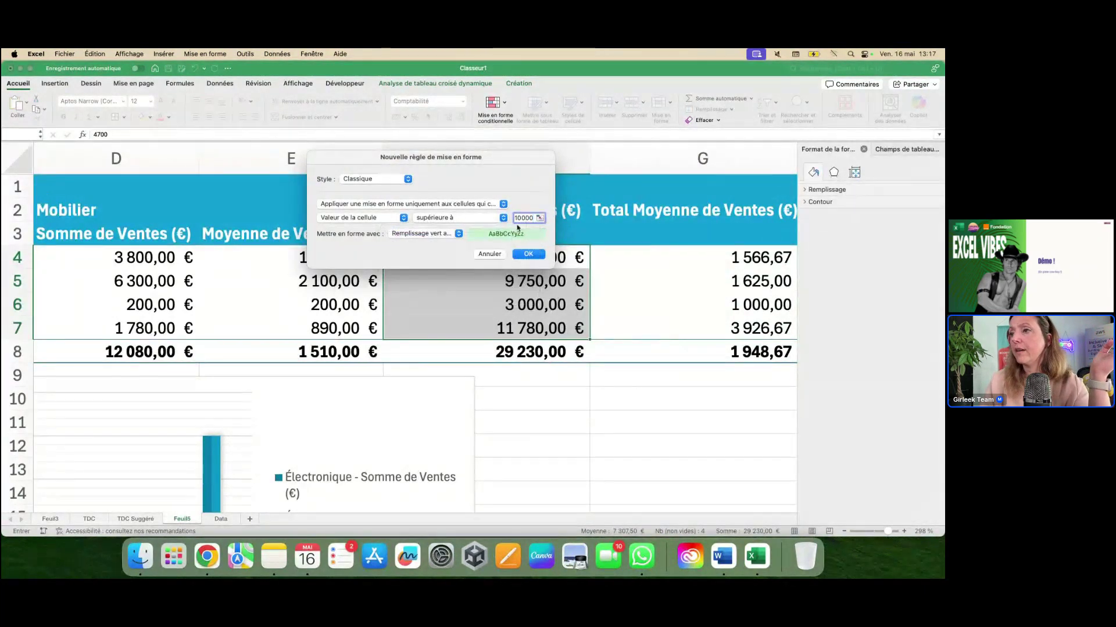
{"action": "left_click", "coordinate": [528, 254]}
{"action": "left_click", "coordinate": [592, 428]}
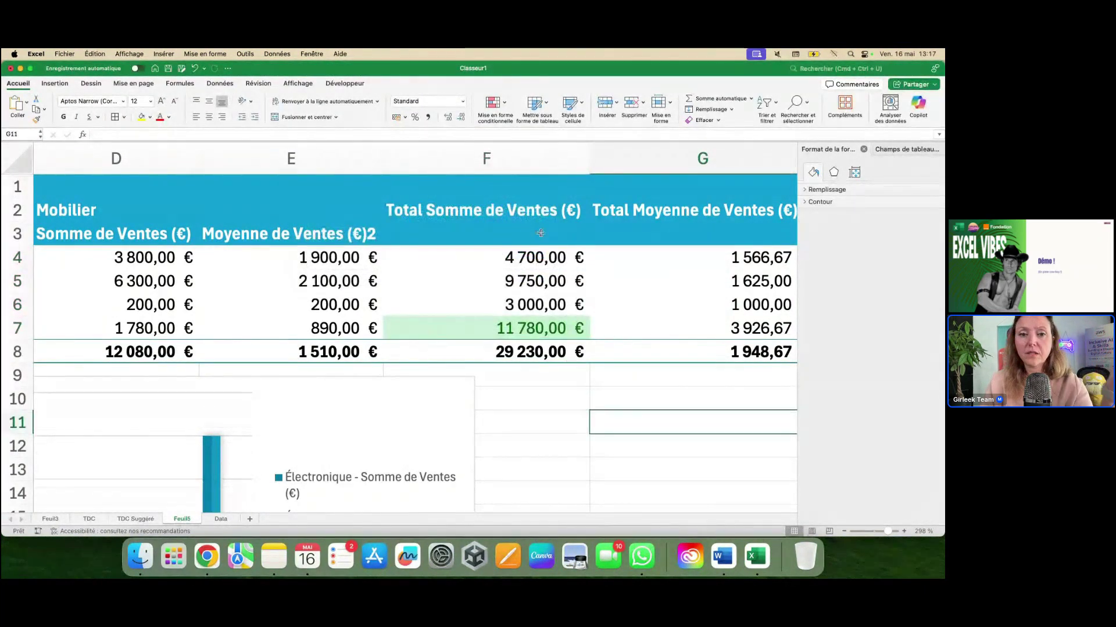
{"action": "scroll", "coordinate": [500, 393], "scroll_direction": "down", "scroll_amount": 3}
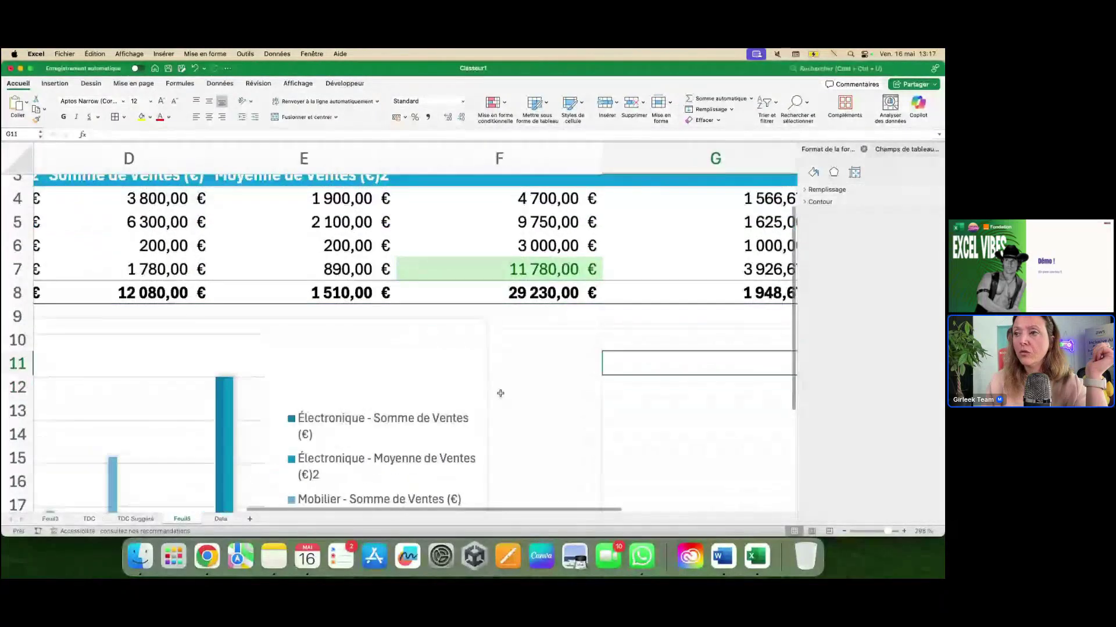
{"action": "scroll", "coordinate": [500, 393], "scroll_direction": "up", "scroll_amount": 3}
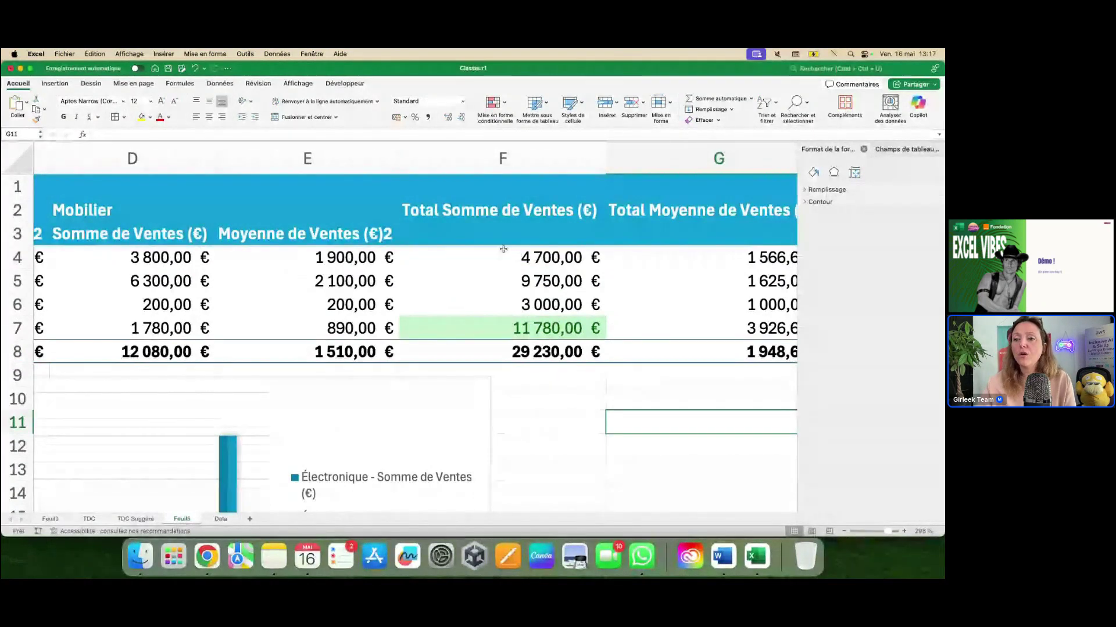
{"action": "left_click", "coordinate": [221, 519]}
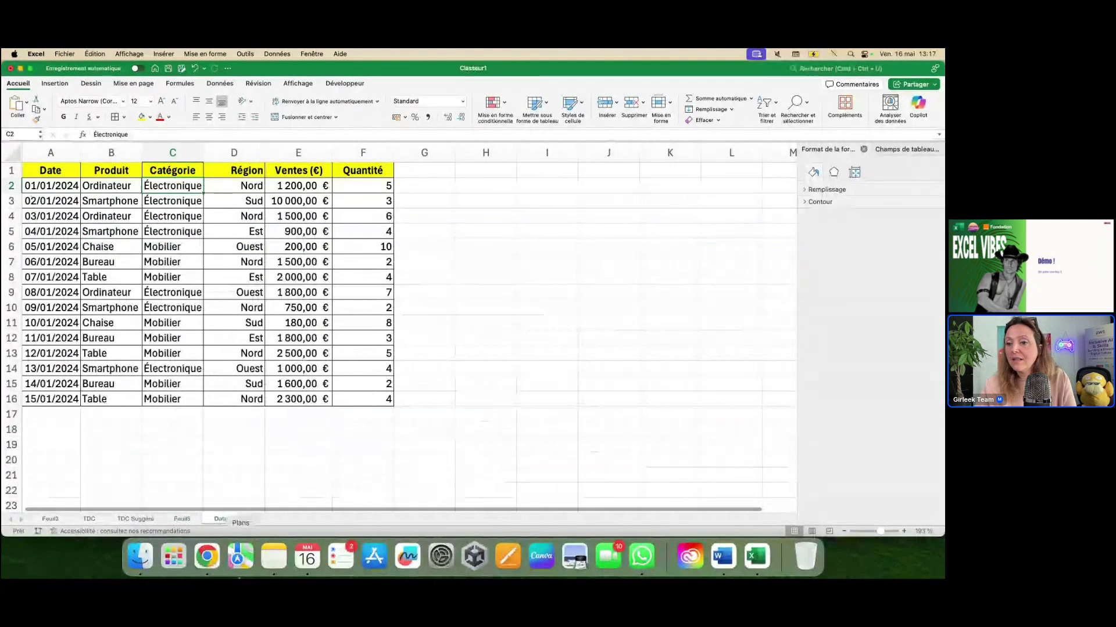
{"action": "left_click", "coordinate": [185, 518]}
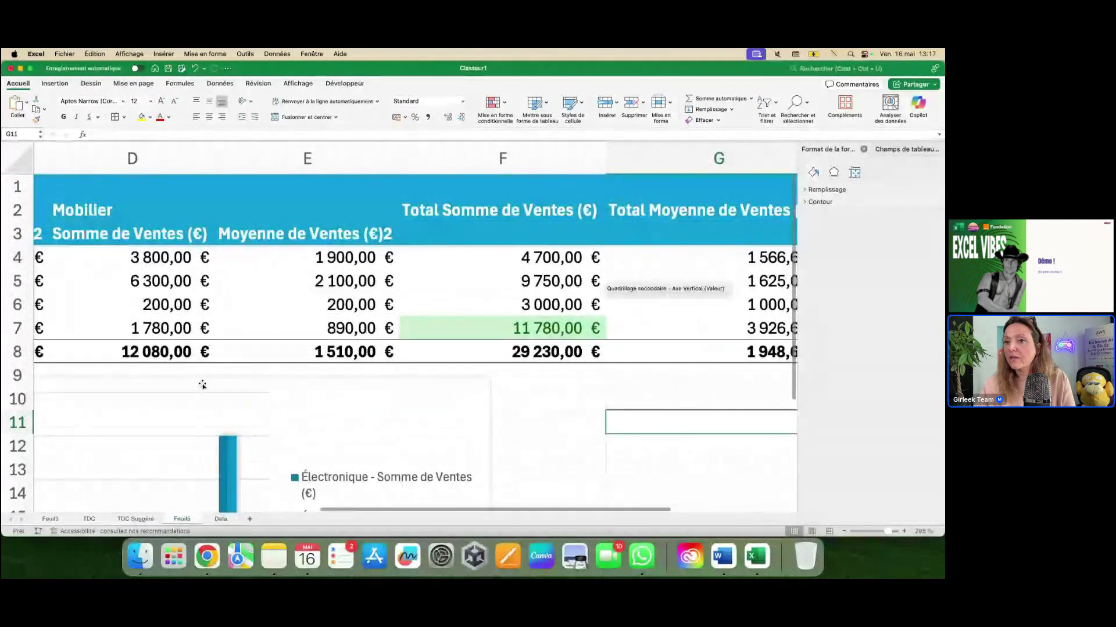
Step: Set the Ventes (€) value of the 06/01/2024 Bureau row (E7) on the Data sheet to 10000
{"action": "scroll", "coordinate": [202, 385], "scroll_direction": "up", "scroll_amount": 5}
{"action": "scroll", "coordinate": [202, 385], "scroll_direction": "down", "scroll_amount": 5}
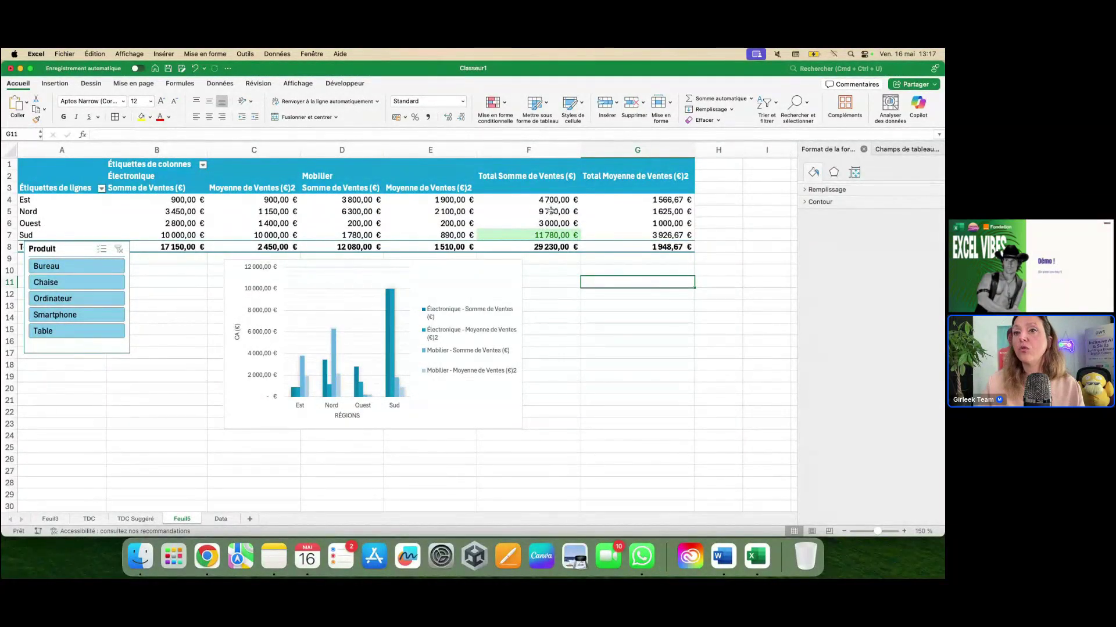
{"action": "left_click", "coordinate": [221, 519]}
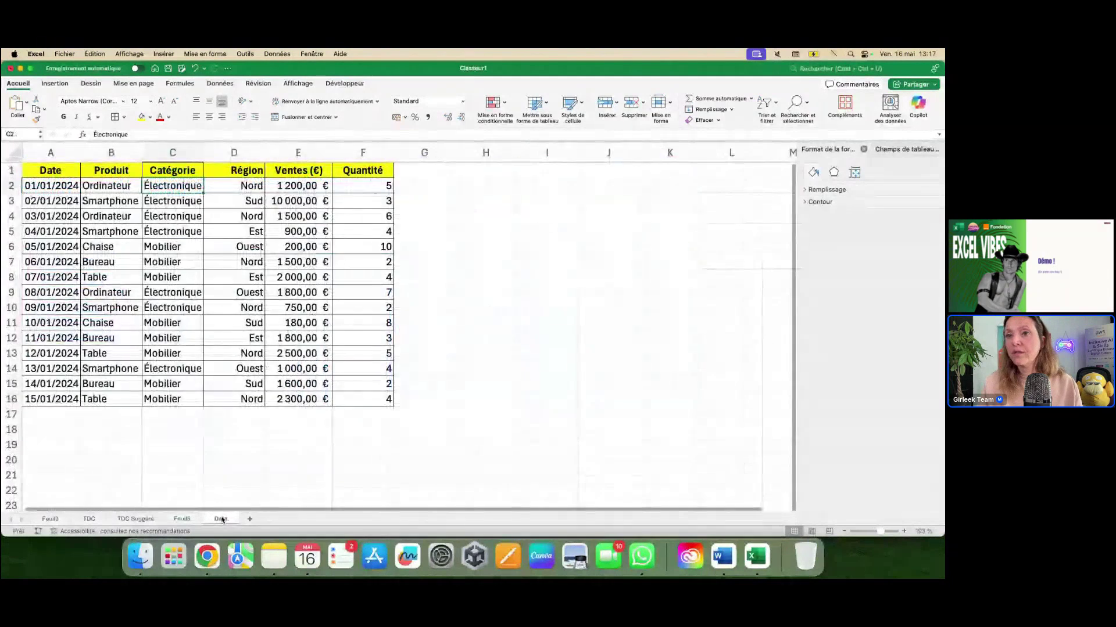
{"action": "left_click", "coordinate": [290, 262]}
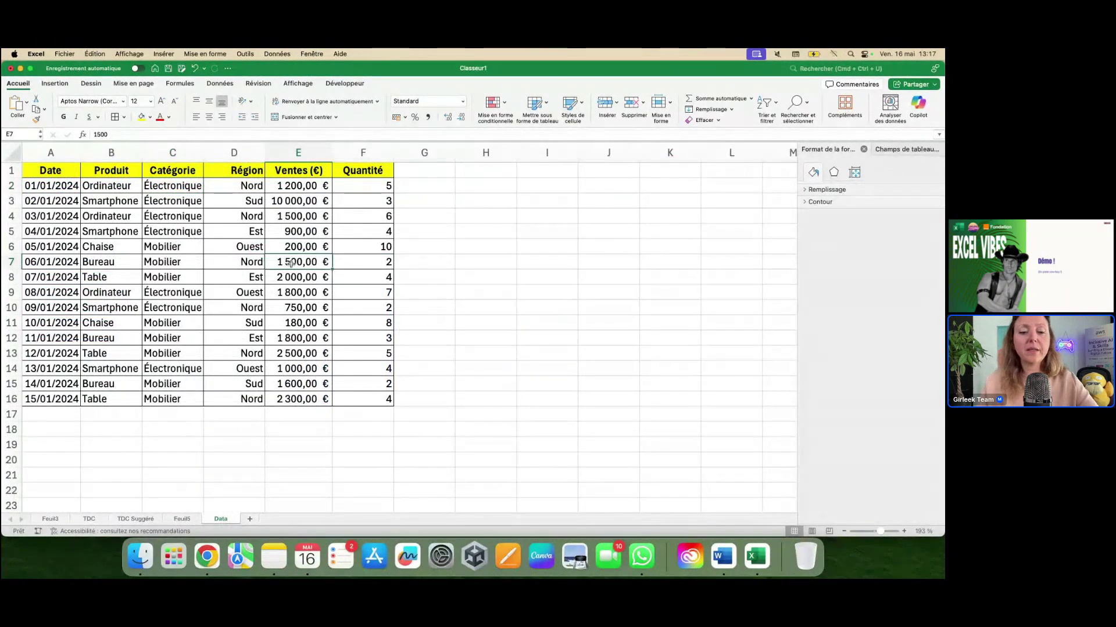
{"action": "type", "text": "10000"}
{"action": "key", "text": "Return"}
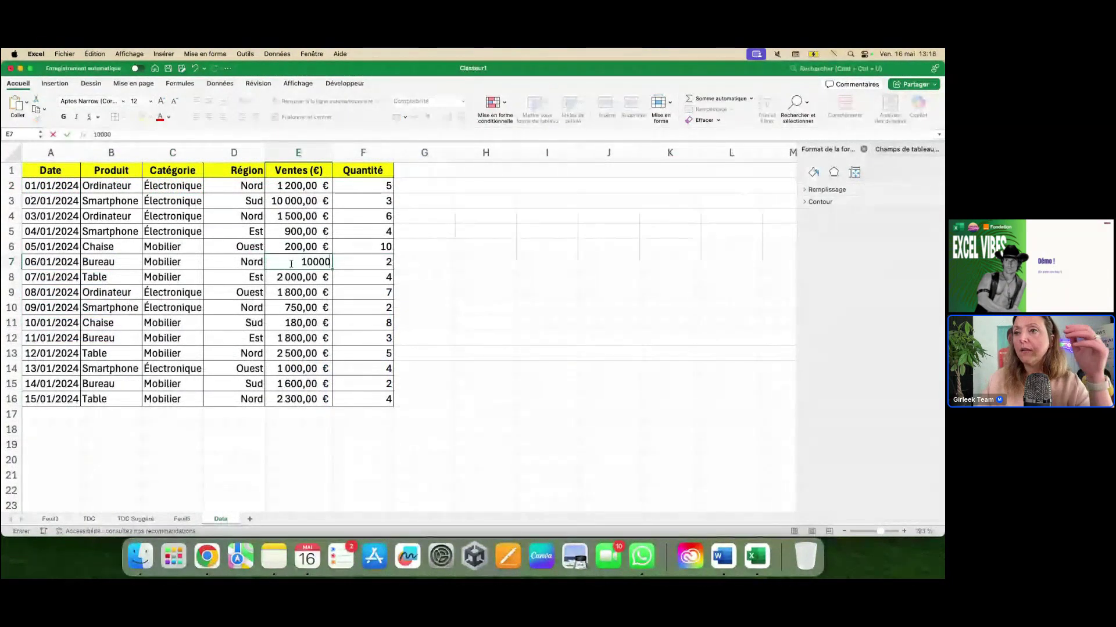
Step: Refresh the pivot table on Feuil5 and check the Nord row's Total Somme de Ventes (€) highlighting
{"action": "left_click", "coordinate": [182, 519]}
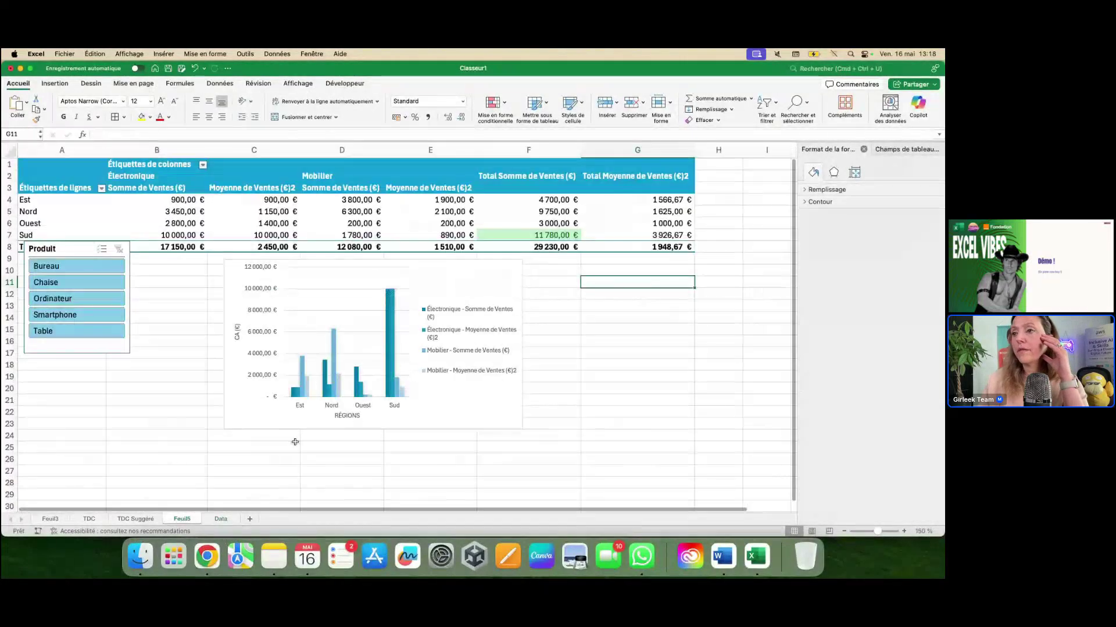
{"action": "right_click", "coordinate": [527, 225]}
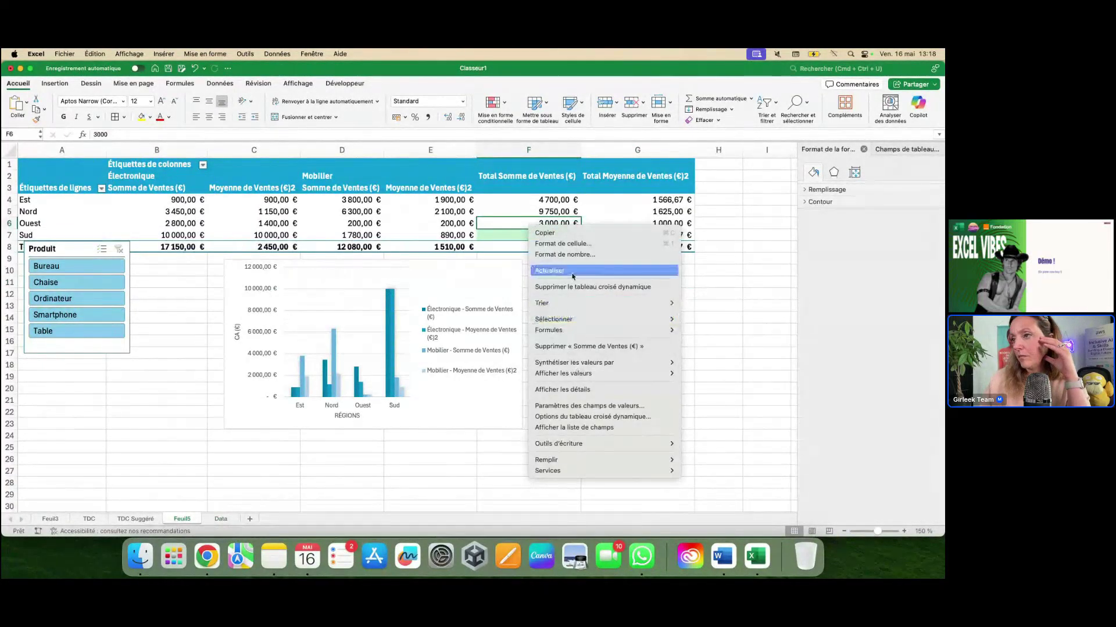
{"action": "left_click", "coordinate": [549, 271]}
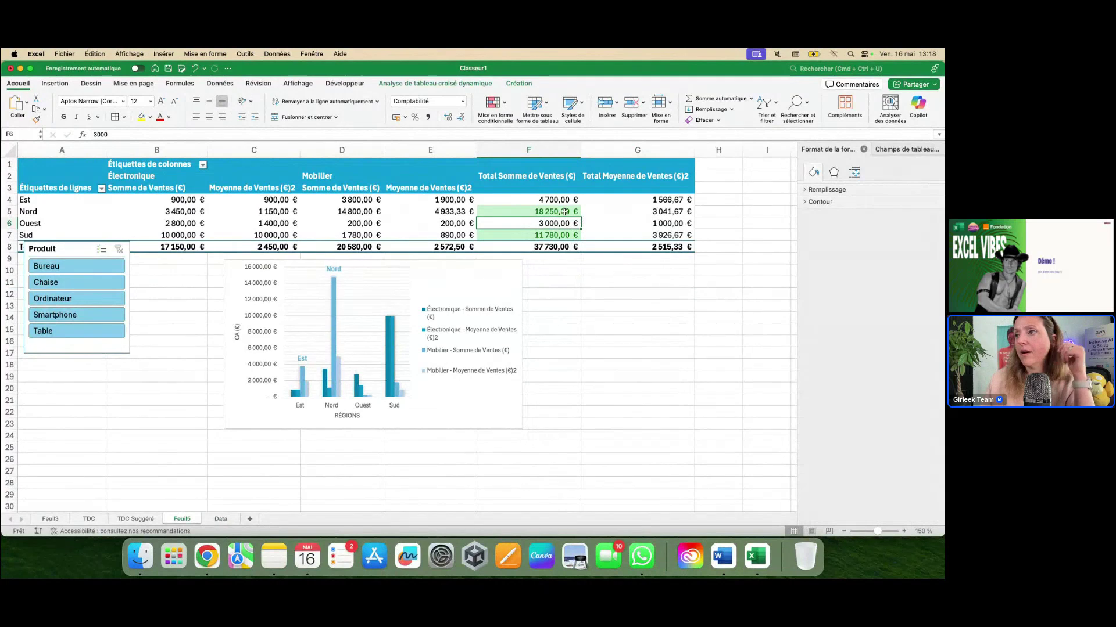
{"action": "left_click", "coordinate": [9, 212]}
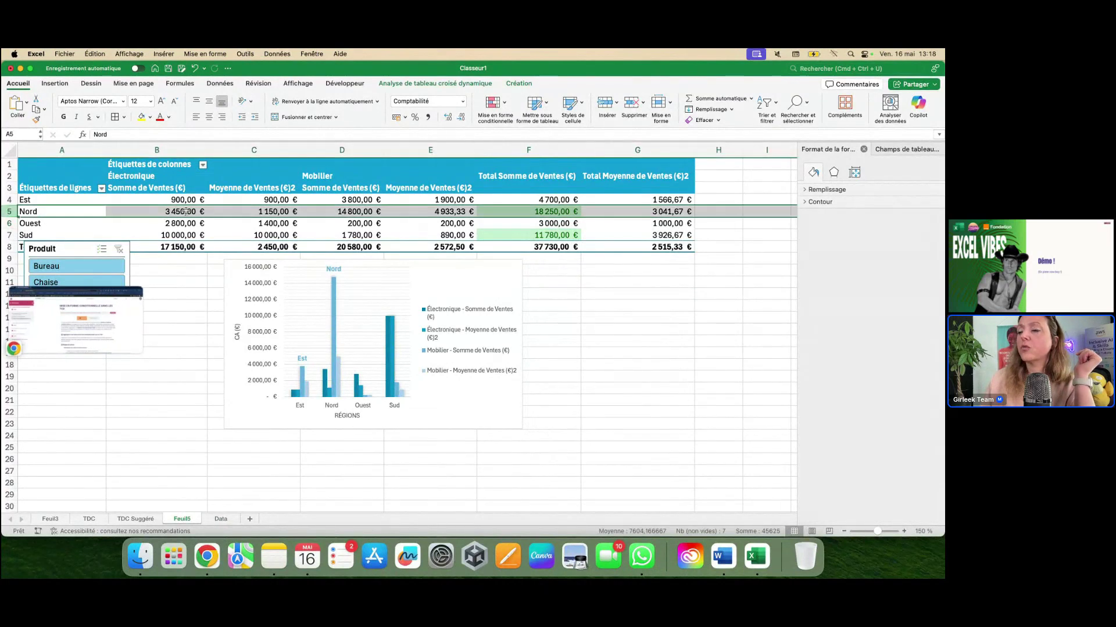
{"action": "left_click_drag", "start_coordinate": [579, 228], "coordinate": [582, 226]}
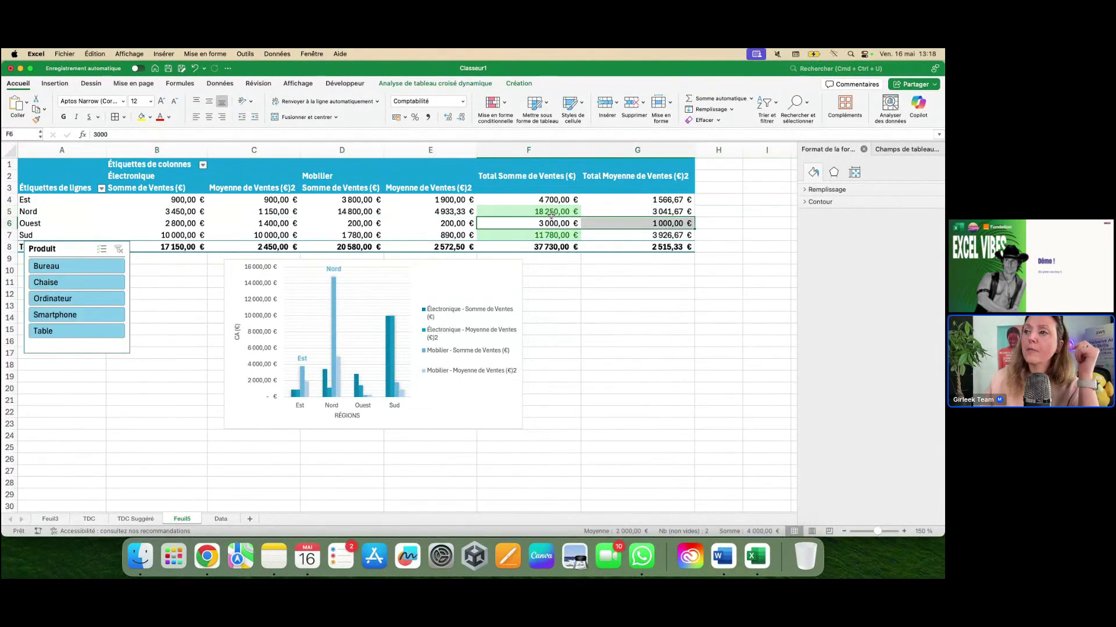
{"action": "left_click", "coordinate": [559, 215]}
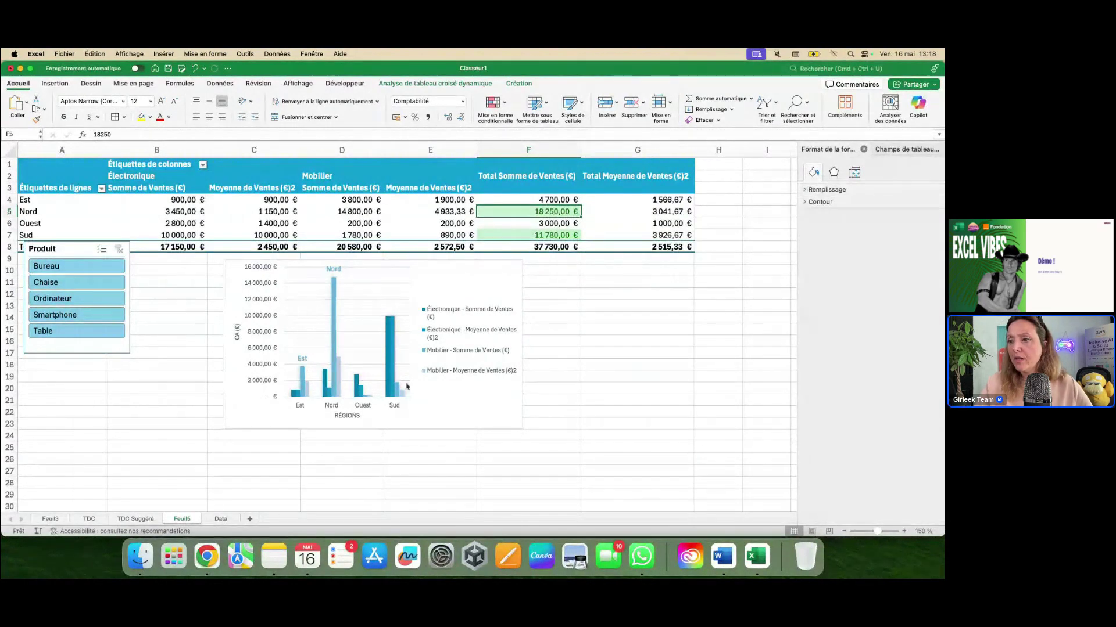
Step: Remove the Moyenne de Ventes (€)2 field from the pivot table's values
{"action": "left_click", "coordinate": [307, 327]}
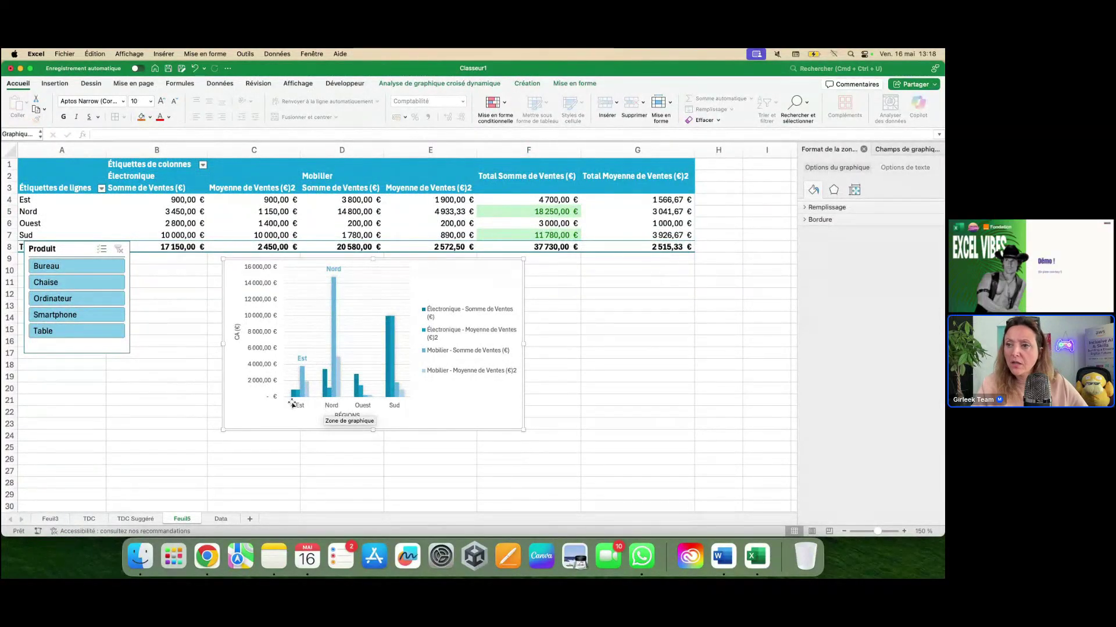
{"action": "scroll", "coordinate": [292, 403], "scroll_direction": "up", "scroll_amount": 3}
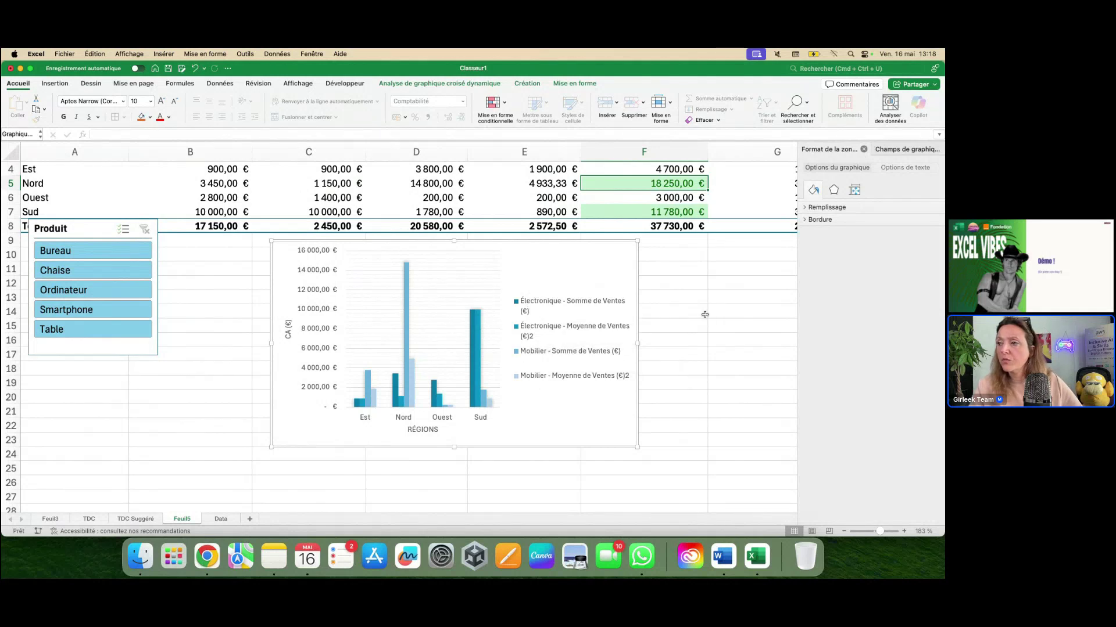
{"action": "scroll", "coordinate": [619, 415], "scroll_direction": "up", "scroll_amount": 2}
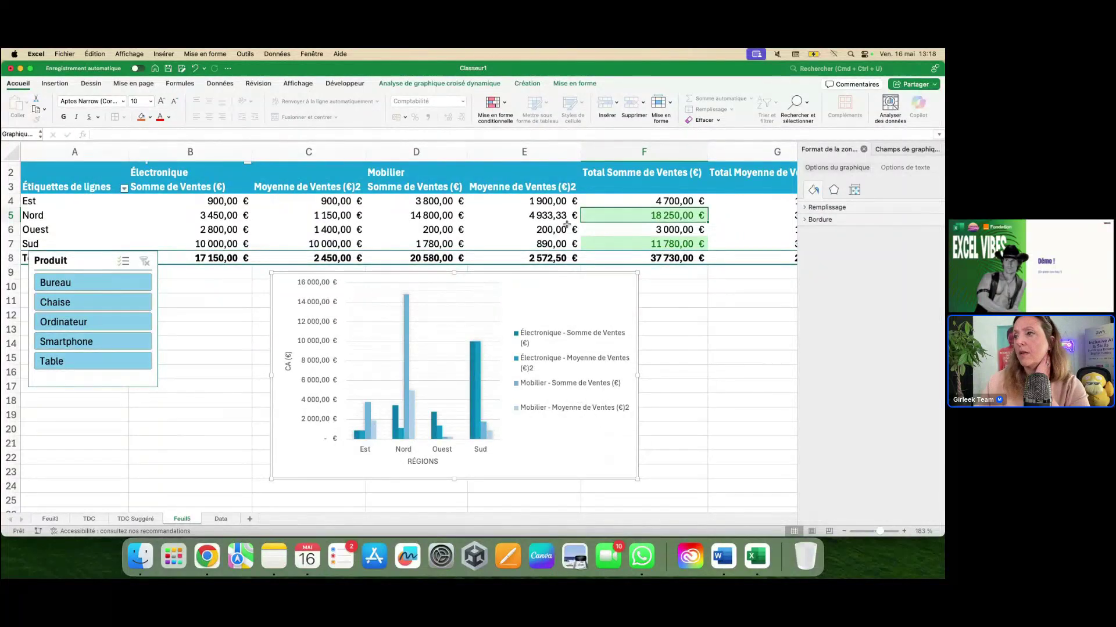
{"action": "left_click", "coordinate": [530, 232]}
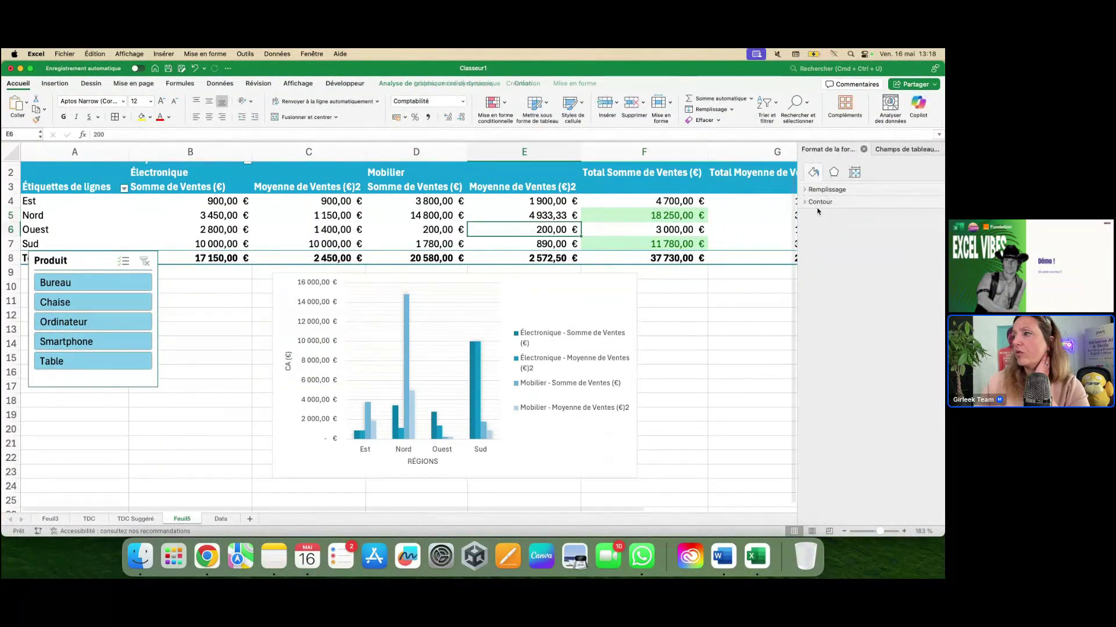
{"action": "left_click", "coordinate": [864, 149]}
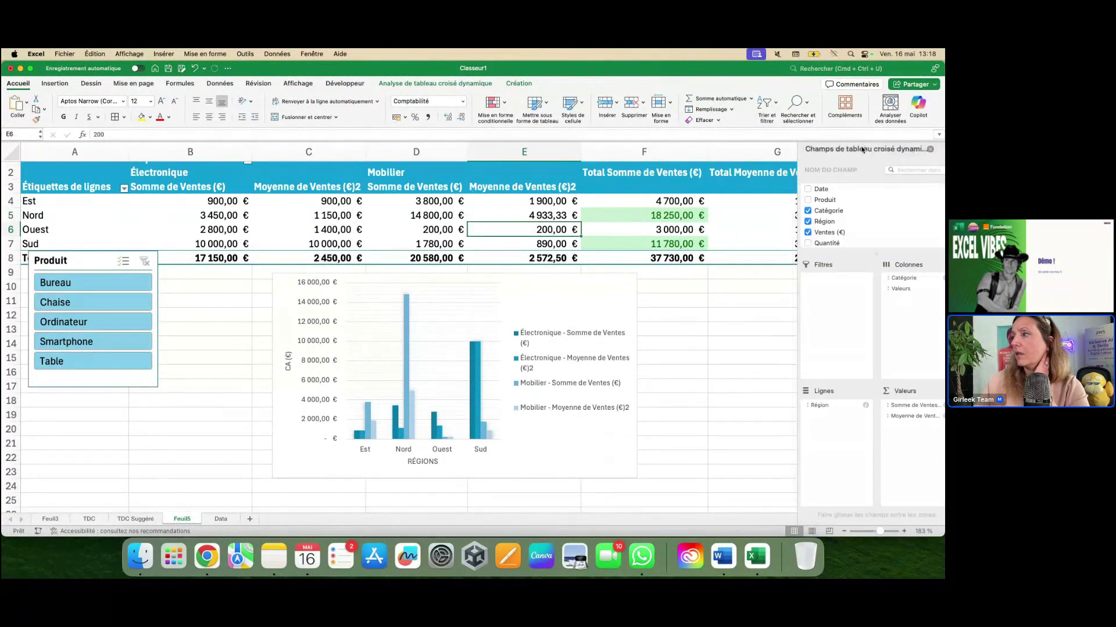
{"action": "left_click", "coordinate": [901, 415]}
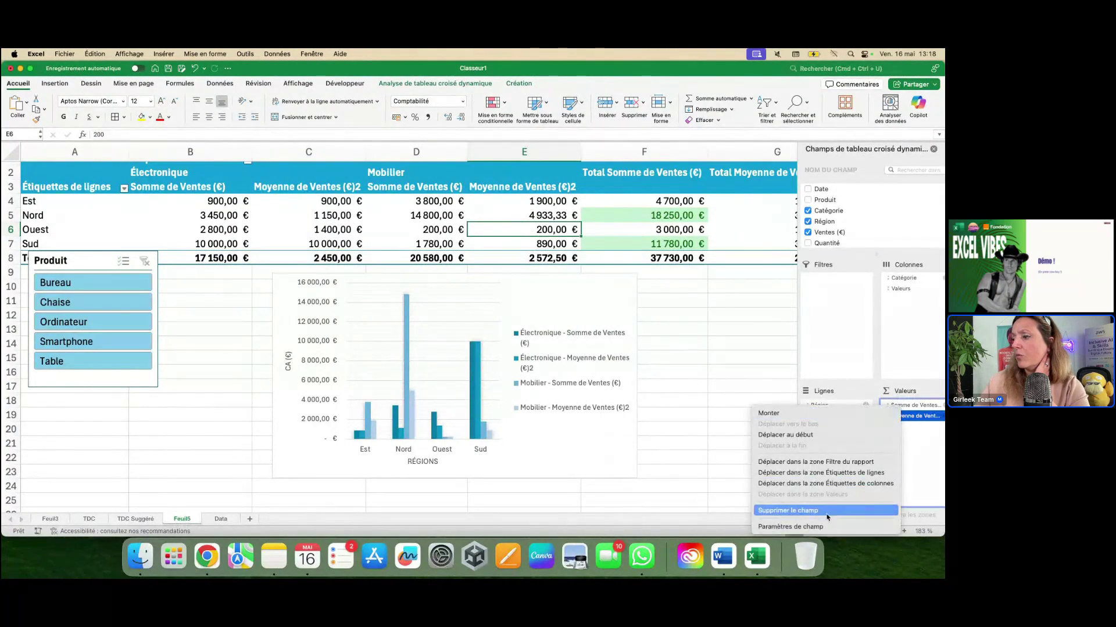
{"action": "left_click", "coordinate": [826, 512]}
{"action": "left_click", "coordinate": [697, 436]}
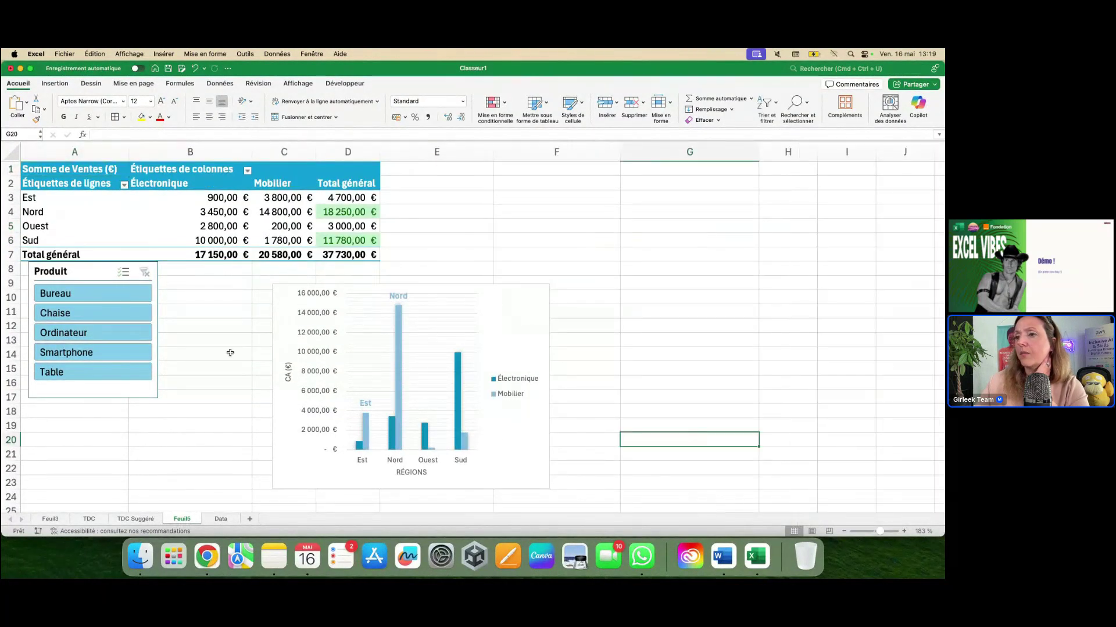
Step: Apply the dark-background chart style to the pivot chart on Feuil5
{"action": "left_click", "coordinate": [509, 306]}
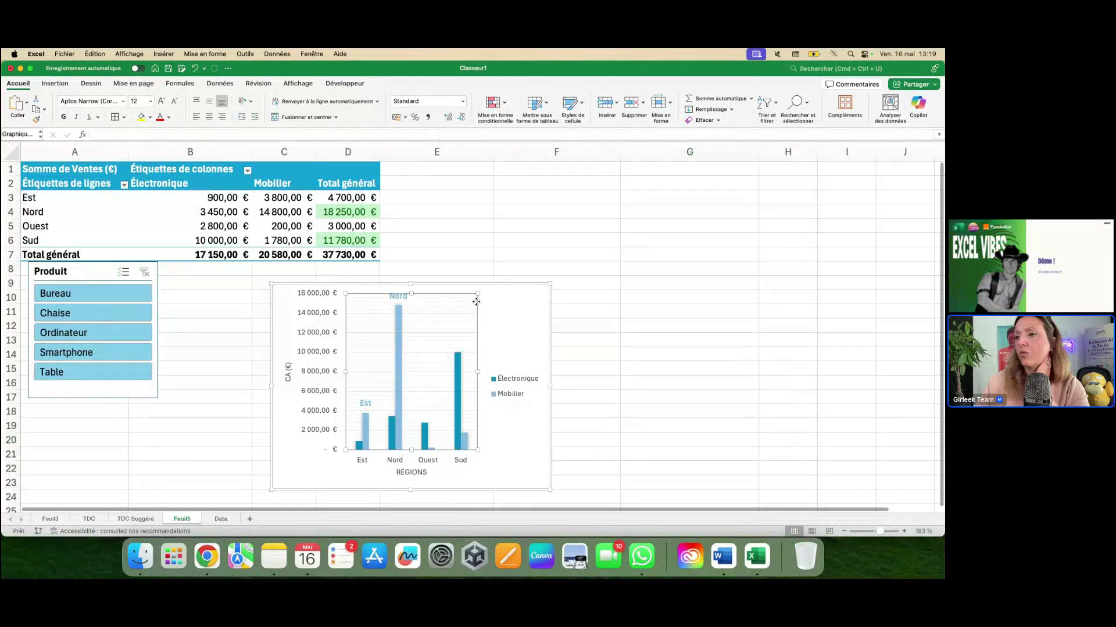
{"action": "double_click", "coordinate": [509, 306]}
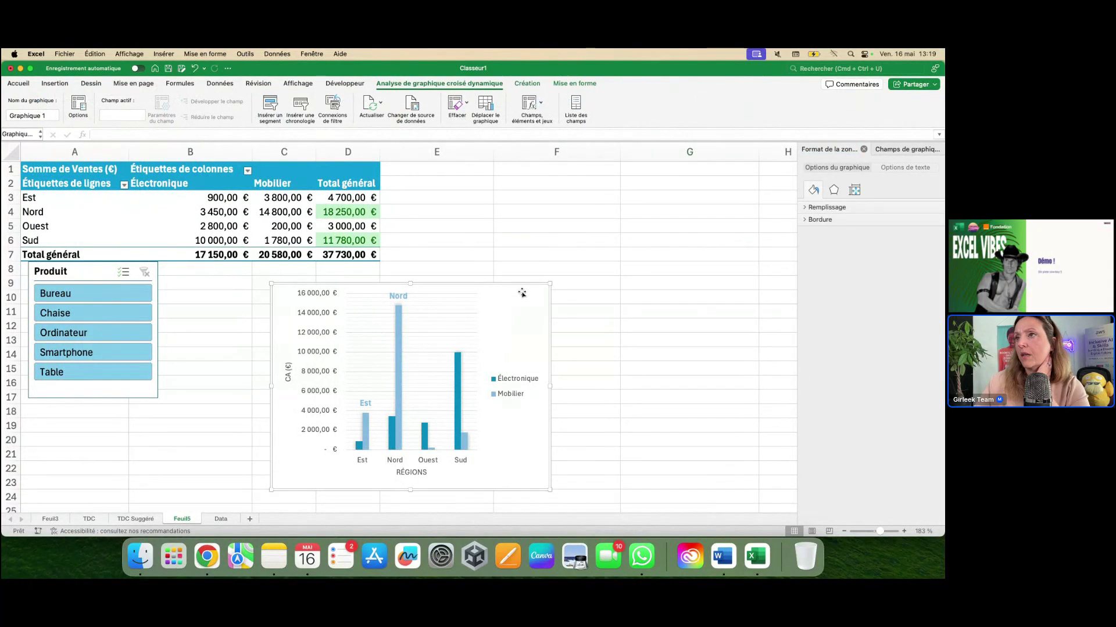
{"action": "left_click", "coordinate": [565, 83]}
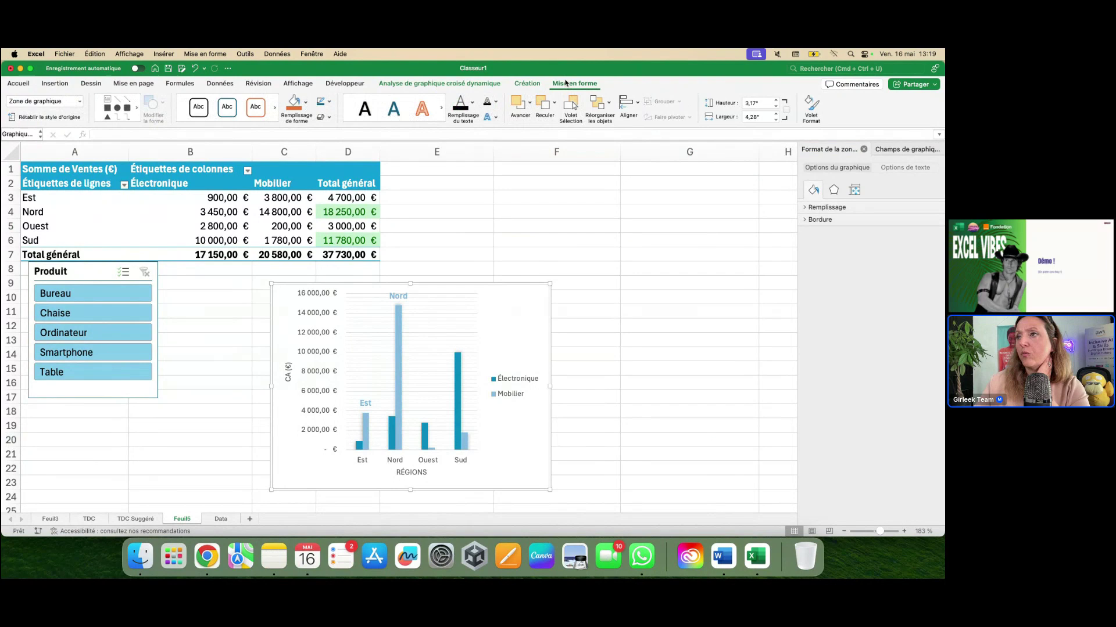
{"action": "left_click", "coordinate": [523, 82]}
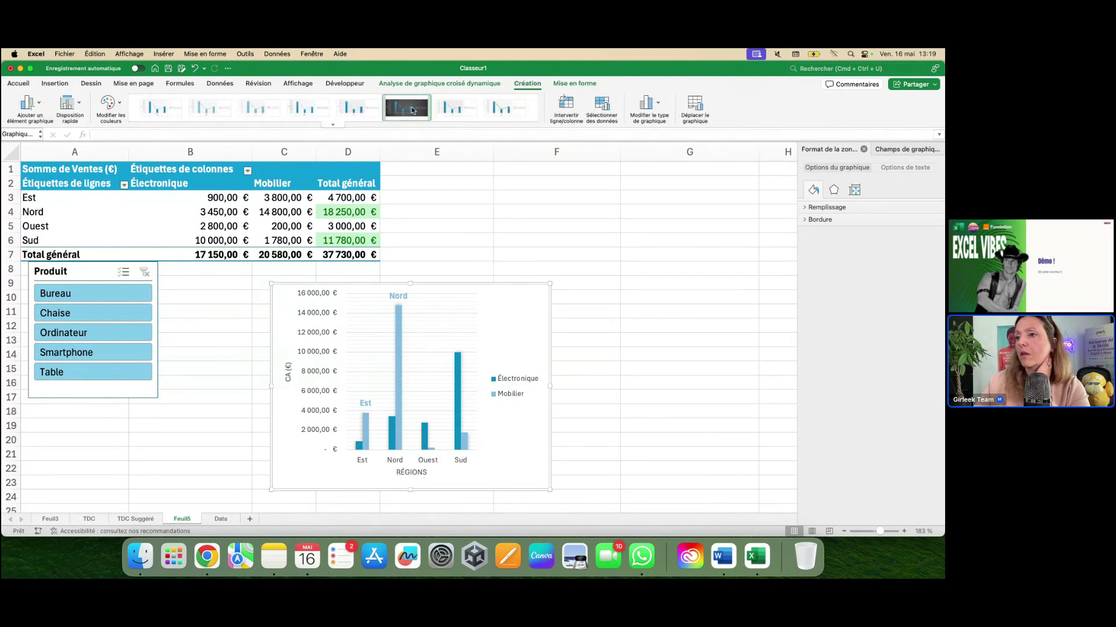
{"action": "left_click", "coordinate": [413, 111]}
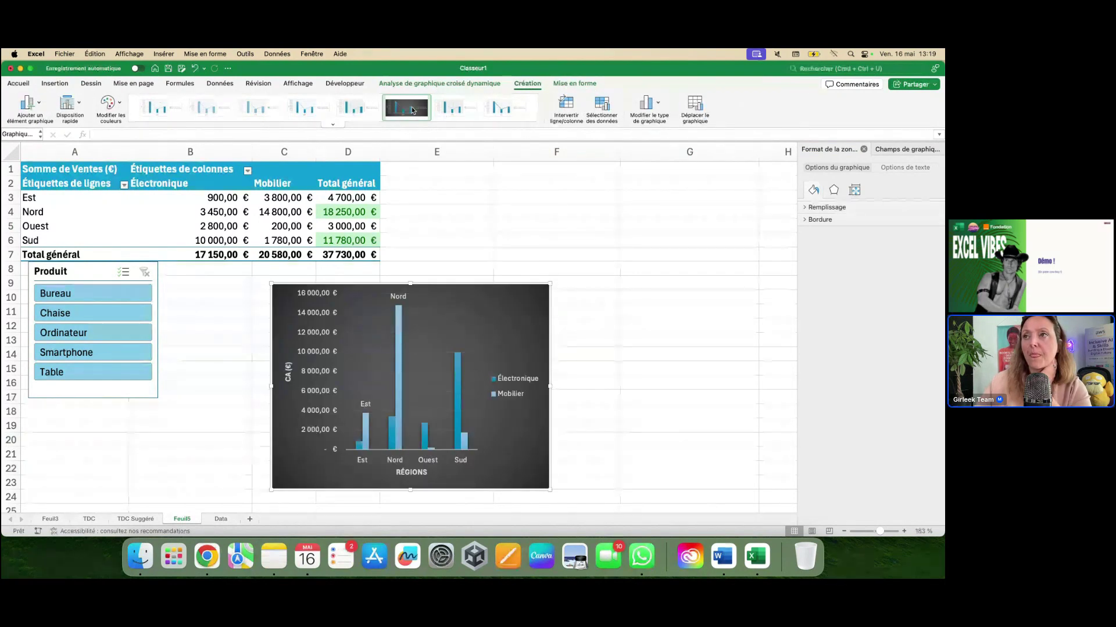
{"action": "left_click", "coordinate": [305, 107]}
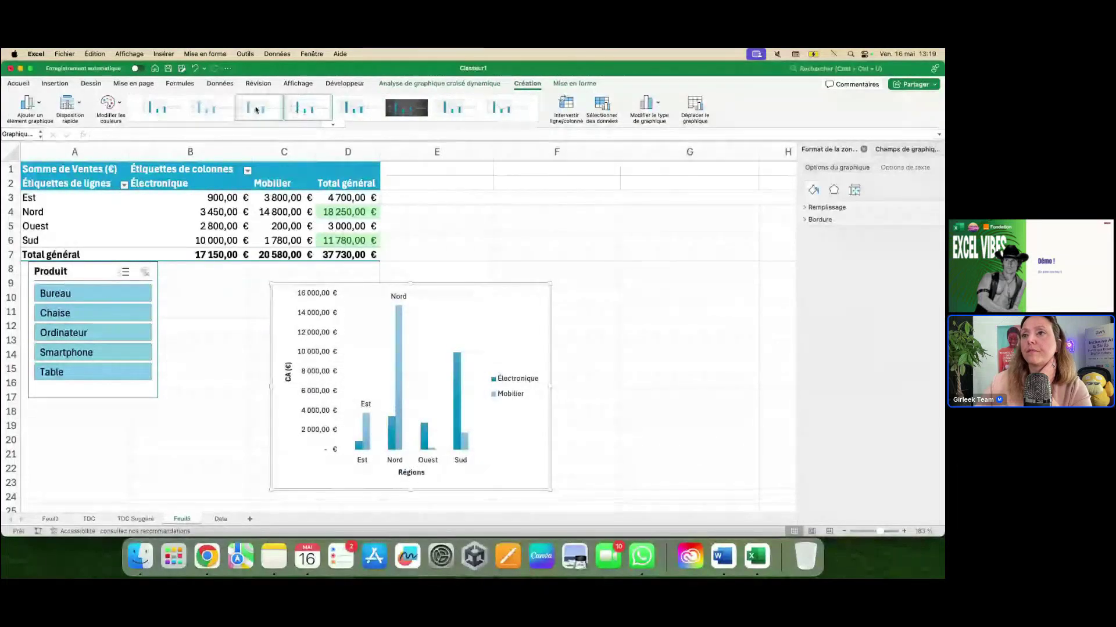
{"action": "left_click", "coordinate": [413, 109]}
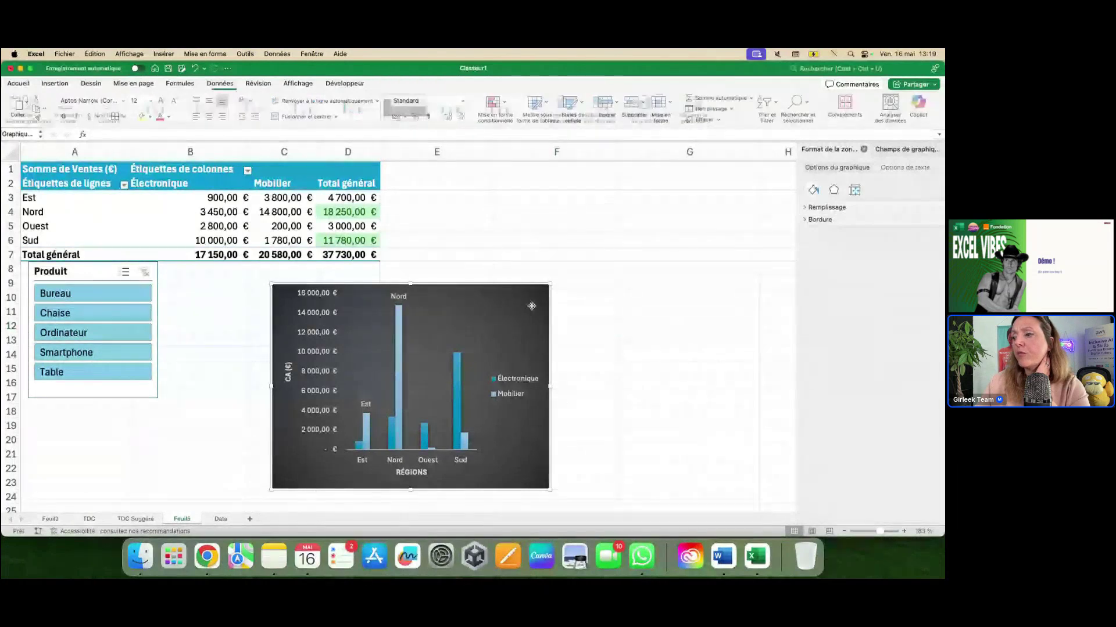
Step: Copy the dark pivot chart from Excel and paste it into the blank Word document Document1
{"action": "left_click", "coordinate": [724, 557]}
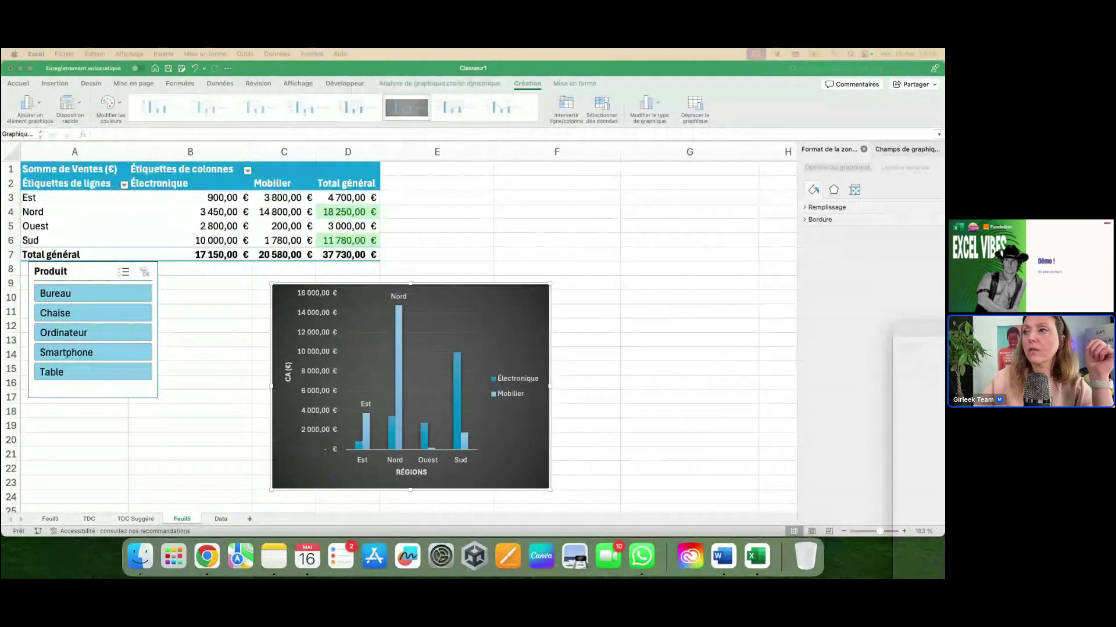
{"action": "left_click_drag", "start_coordinate": [943, 330], "coordinate": [798, 280]}
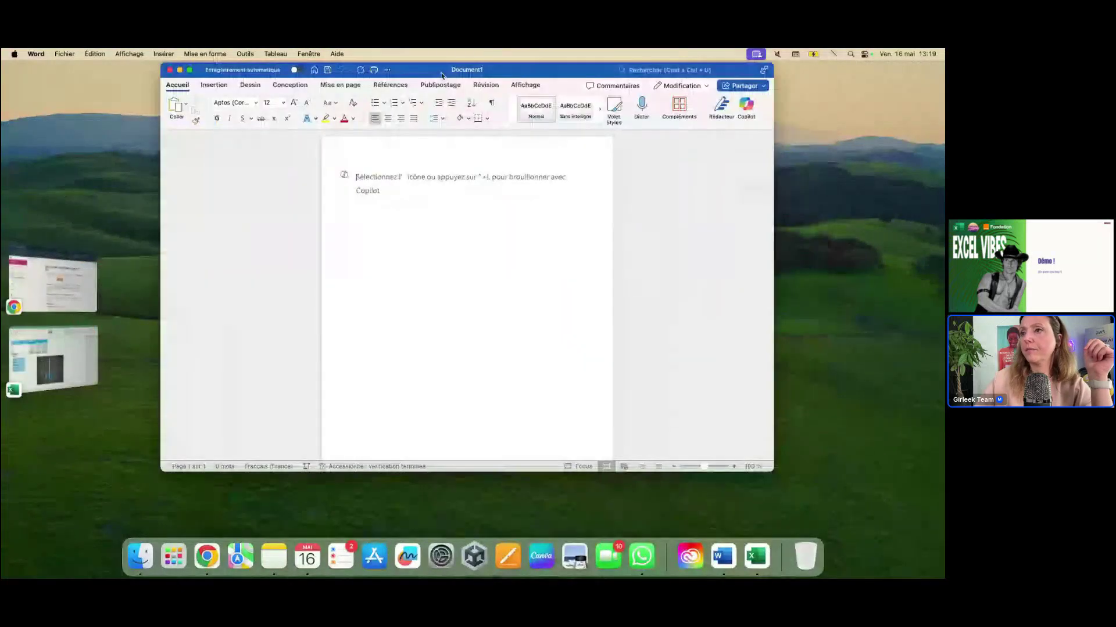
{"action": "left_click", "coordinate": [54, 357]}
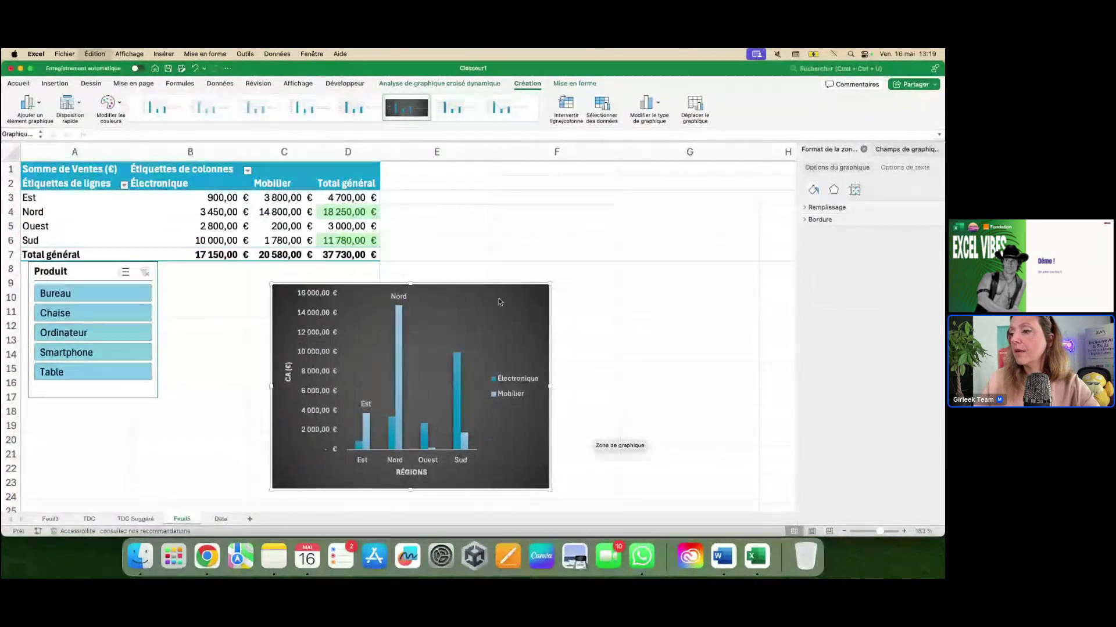
{"action": "left_click", "coordinate": [723, 557]}
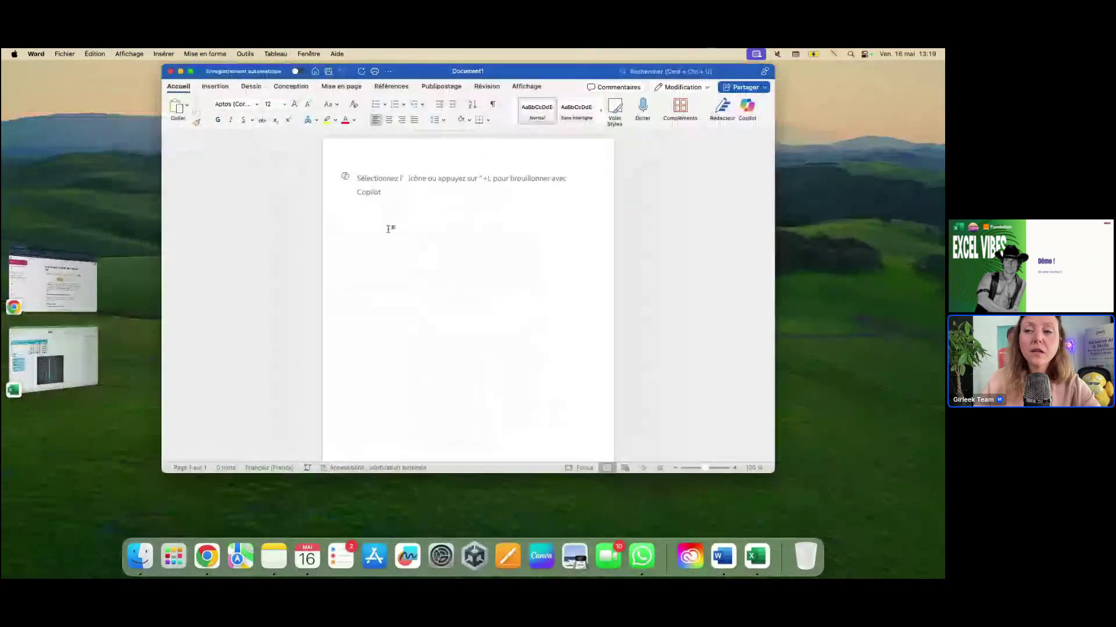
{"action": "key", "text": "super+v"}
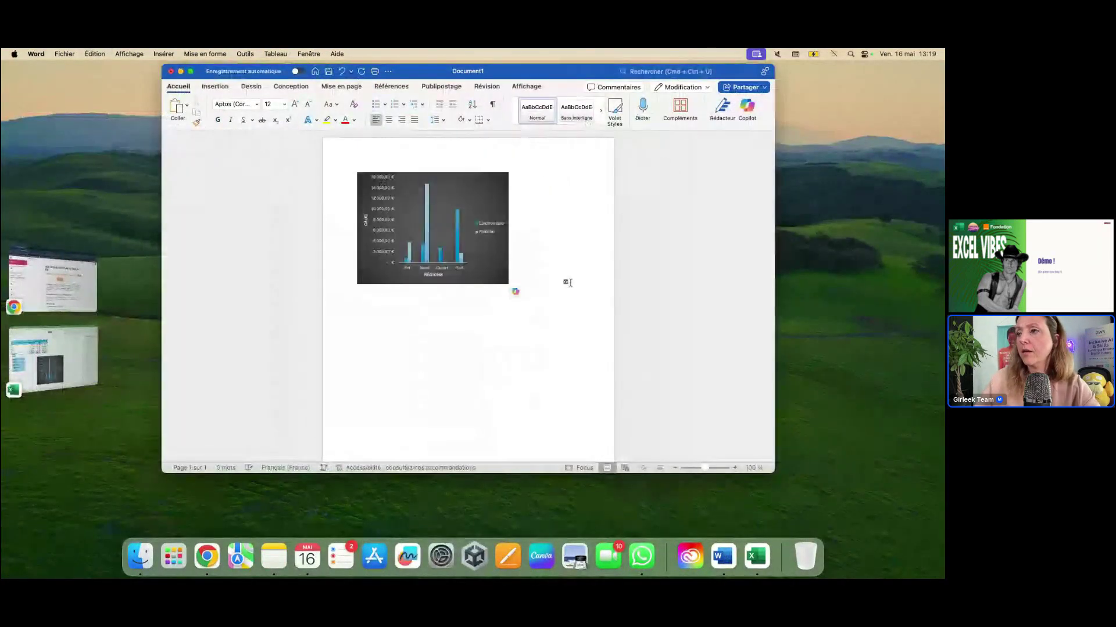
Step: Enlarge the pasted chart proportionally to about the full text width of the Word page
{"action": "left_click_drag", "start_coordinate": [506, 283], "coordinate": [587, 347]}
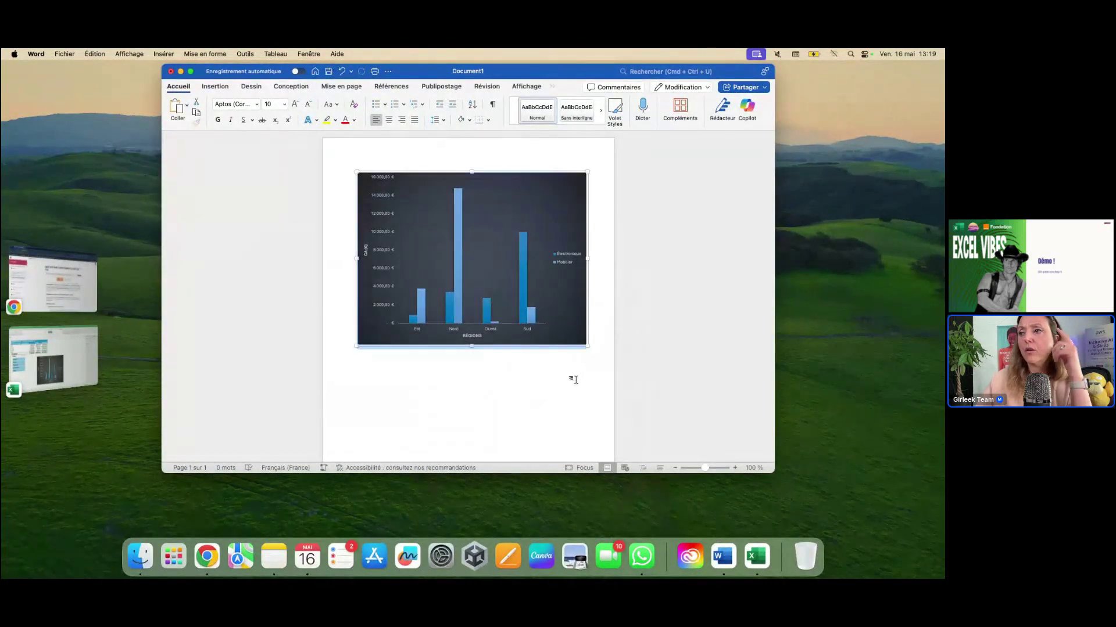
{"action": "left_click", "coordinate": [497, 381]}
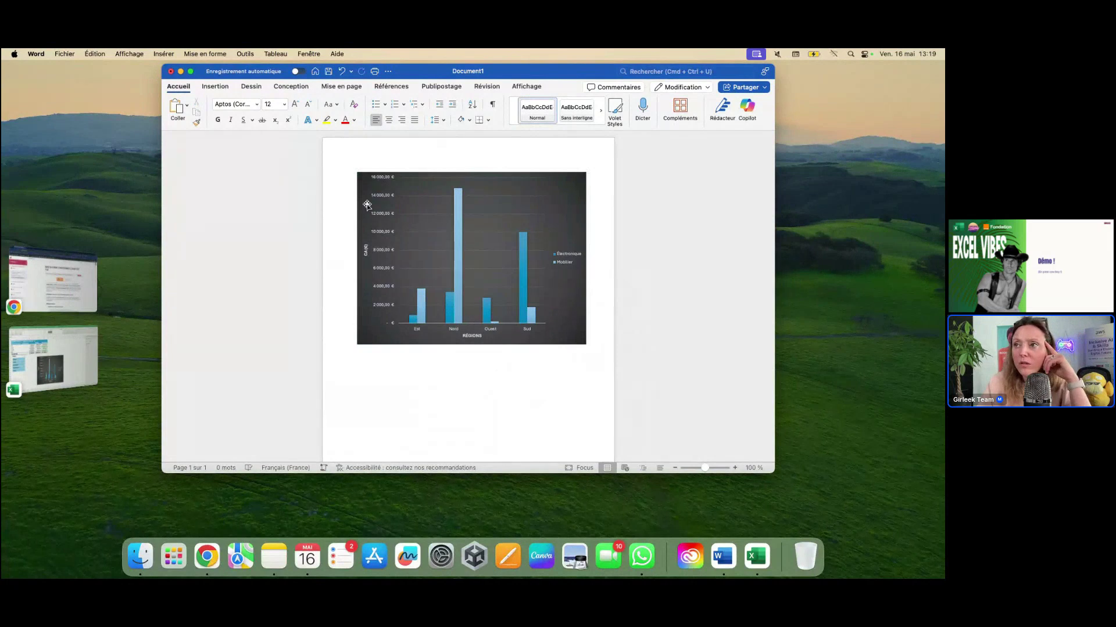
{"action": "key", "text": "super+z"}
{"action": "left_click", "coordinate": [326, 213]}
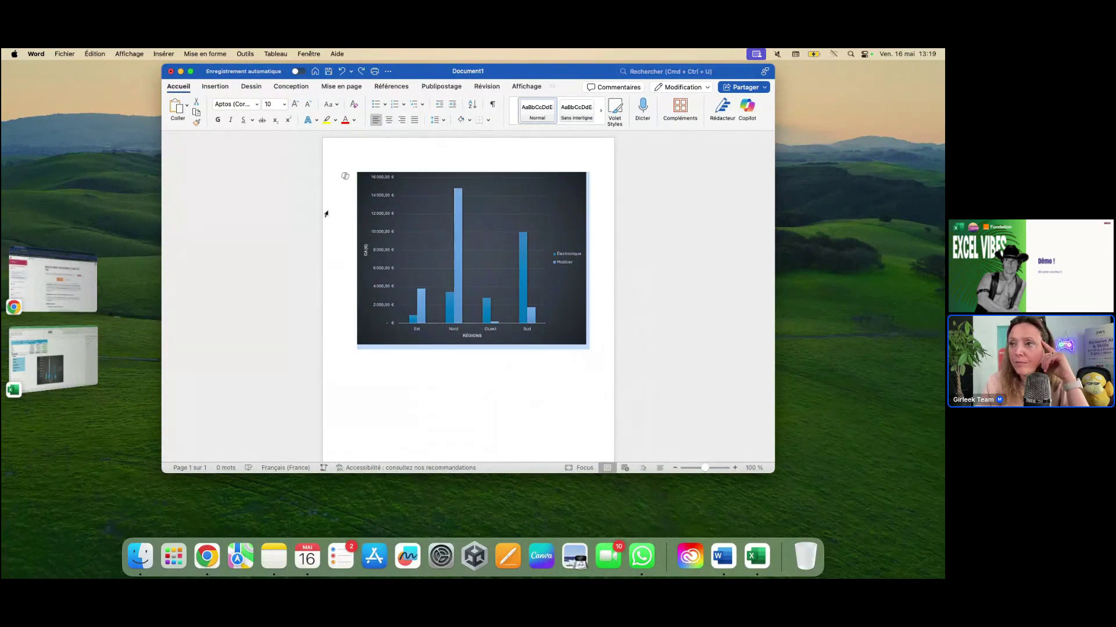
{"action": "scroll", "coordinate": [323, 285], "scroll_direction": "up", "scroll_amount": 1}
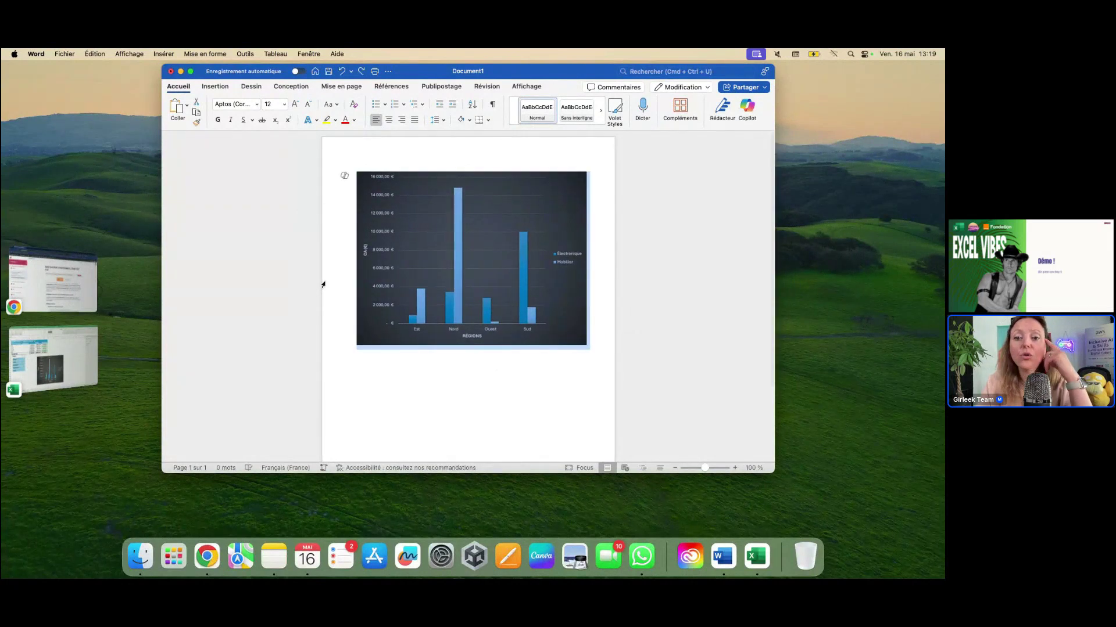
Step: Switch back to Excel and set the Ventes (€) value of the 06/01/2024 Bureau row (E7) on the Data sheet to 1000
{"action": "left_click", "coordinate": [754, 557]}
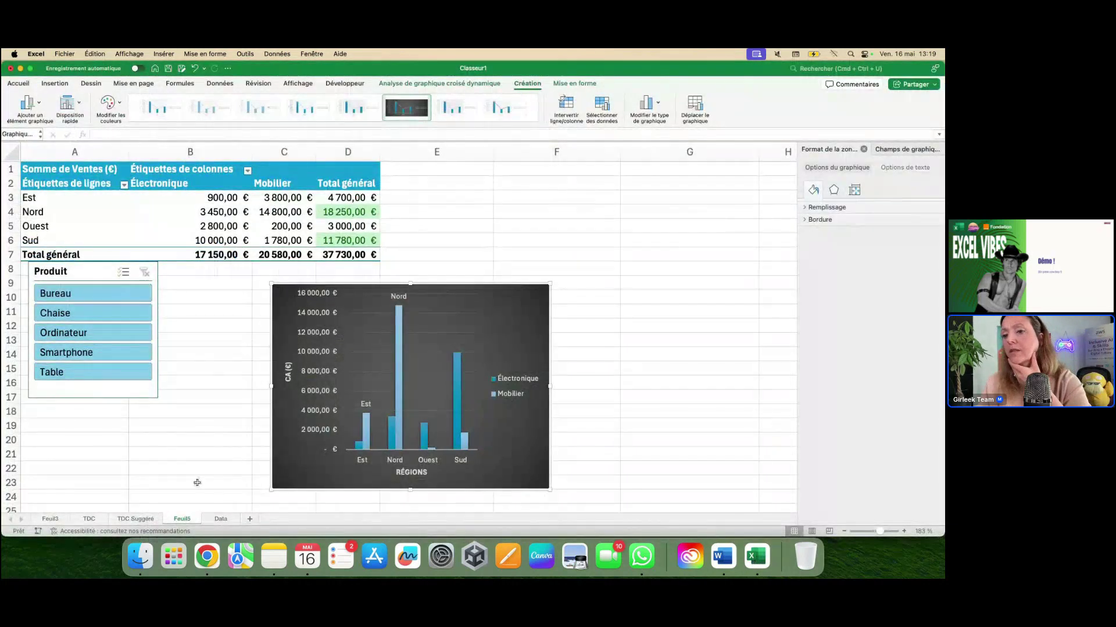
{"action": "left_click", "coordinate": [211, 521]}
{"action": "left_click", "coordinate": [288, 262]}
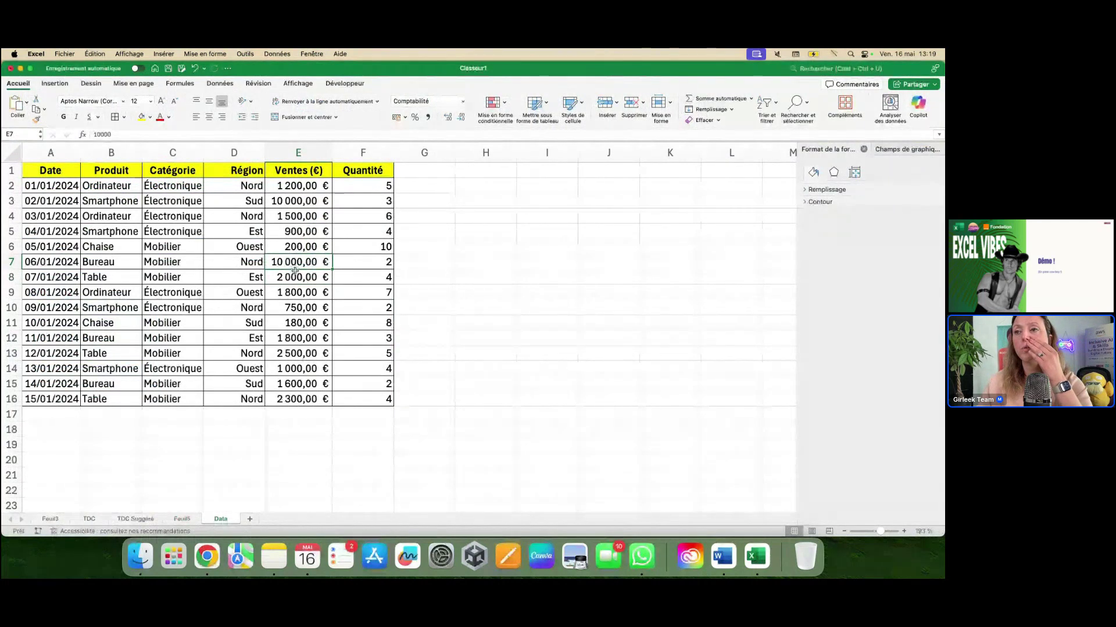
{"action": "type", "text": "1000"}
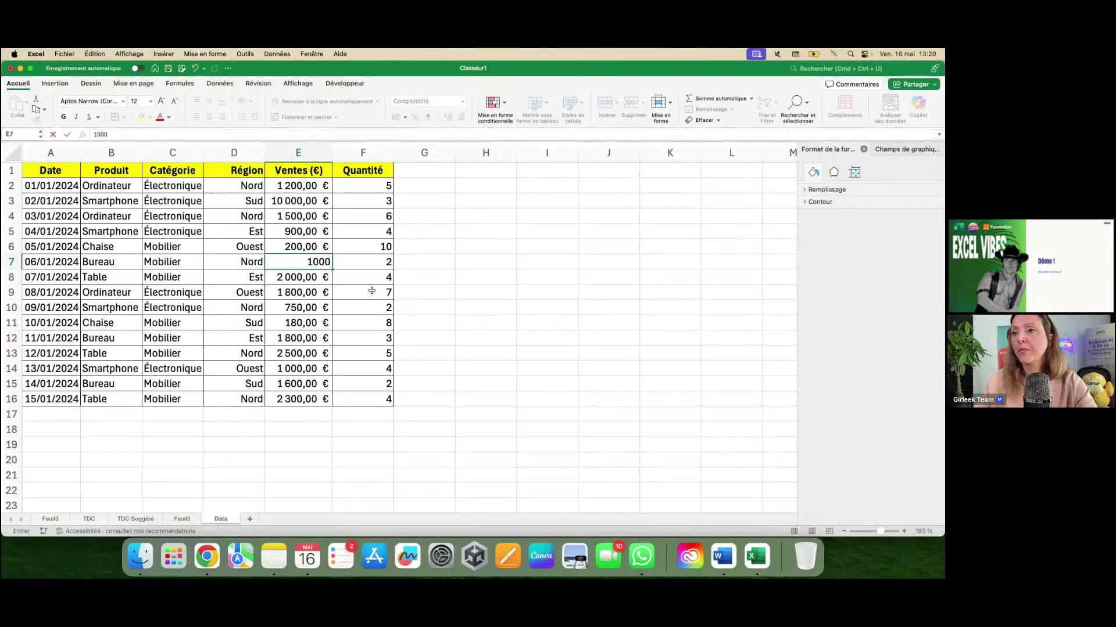
{"action": "left_click", "coordinate": [442, 322]}
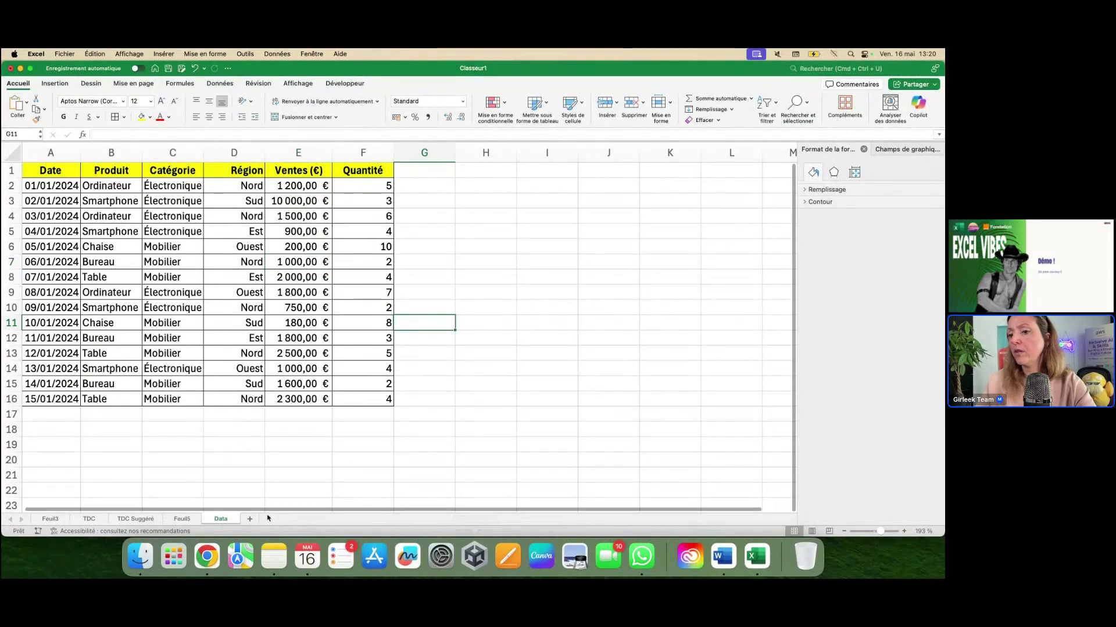
Step: Refresh the pivot table on Feuil5, check the pasted chart in Word's Document1, and return to Excel
{"action": "left_click", "coordinate": [182, 519]}
{"action": "left_click", "coordinate": [271, 235]}
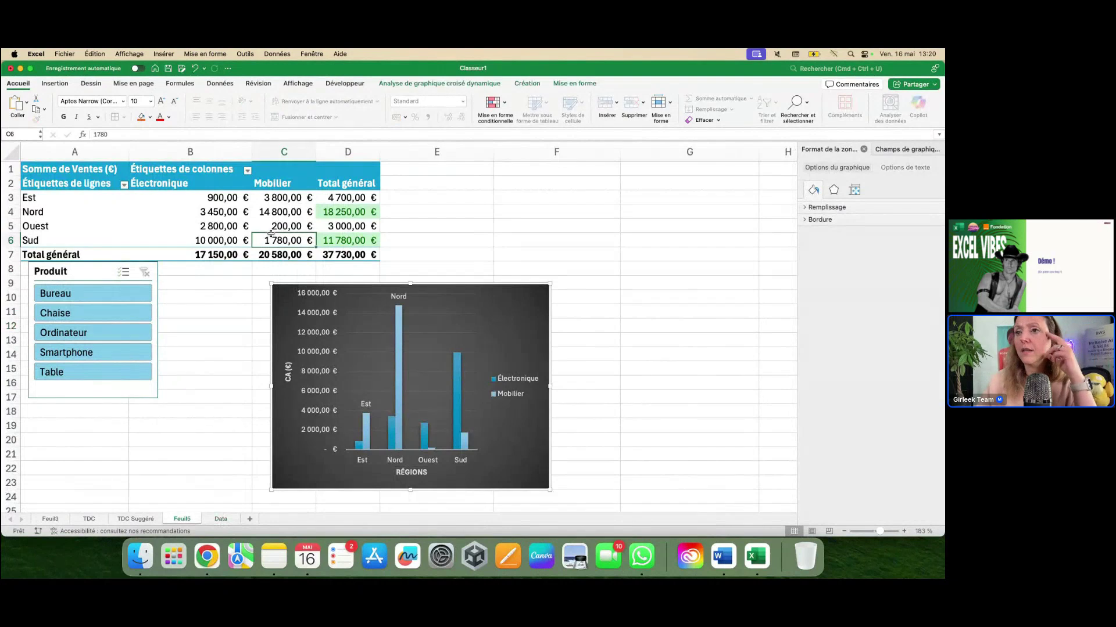
{"action": "right_click", "coordinate": [269, 241]}
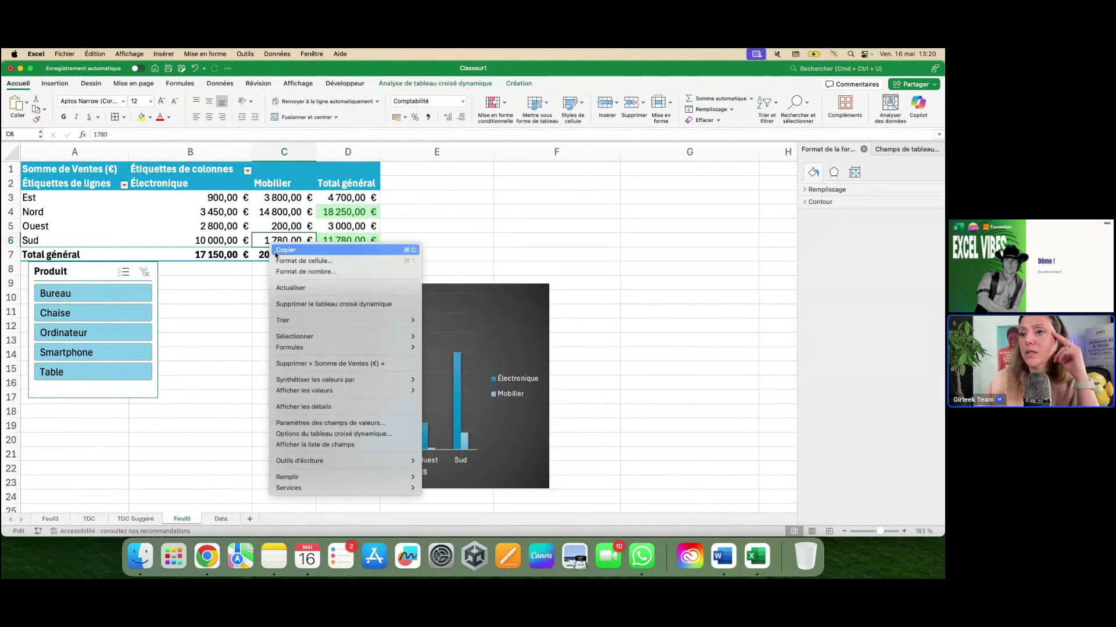
{"action": "left_click", "coordinate": [305, 288]}
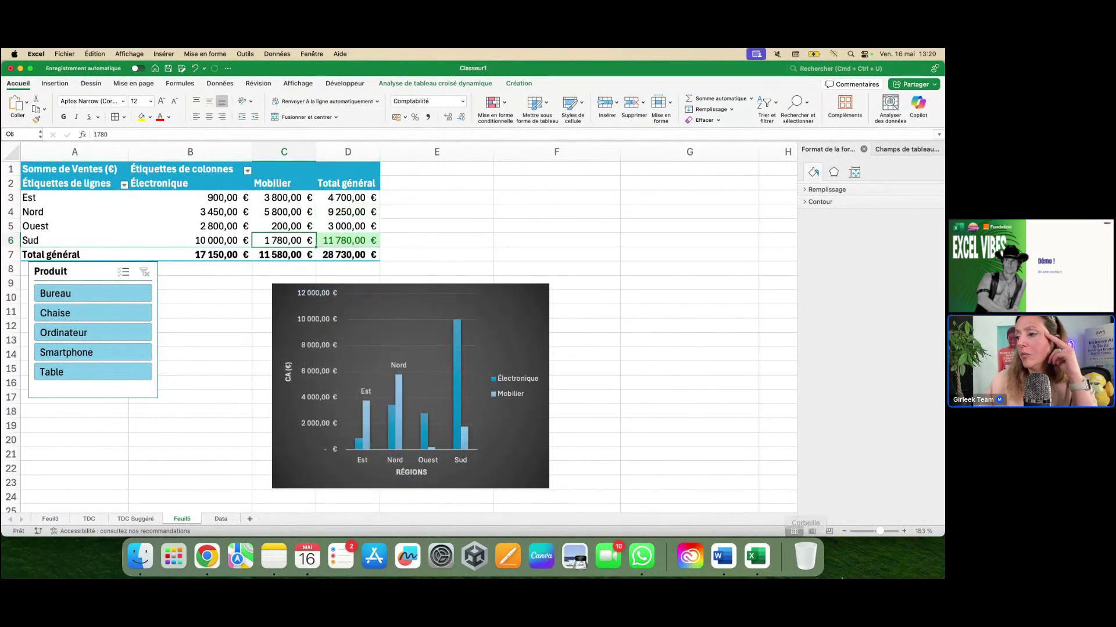
{"action": "left_click", "coordinate": [720, 556]}
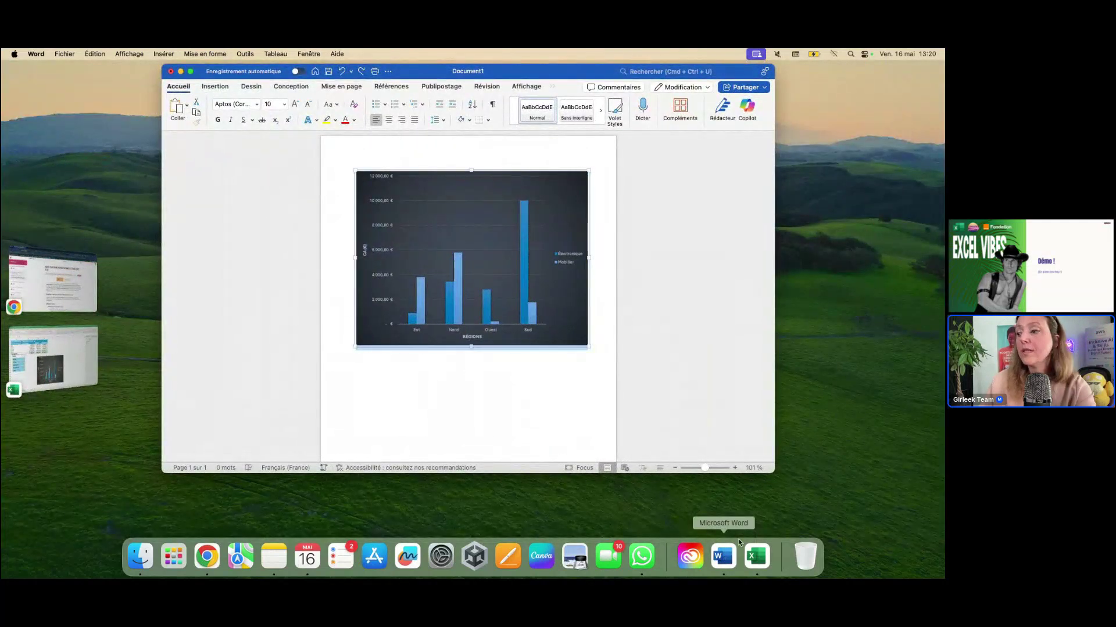
{"action": "left_click", "coordinate": [756, 557]}
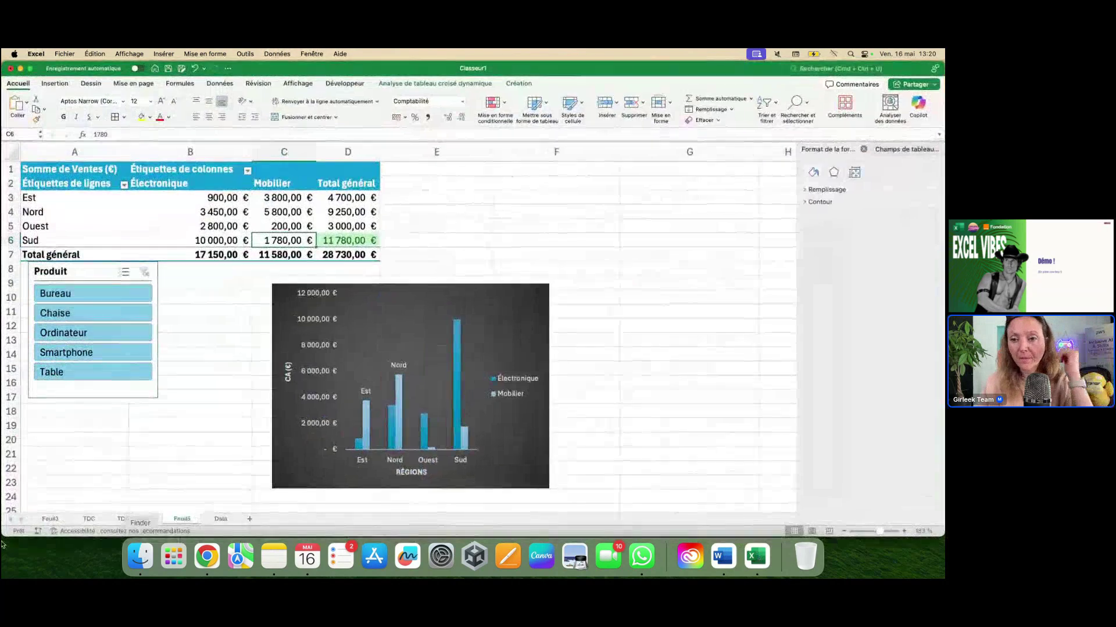